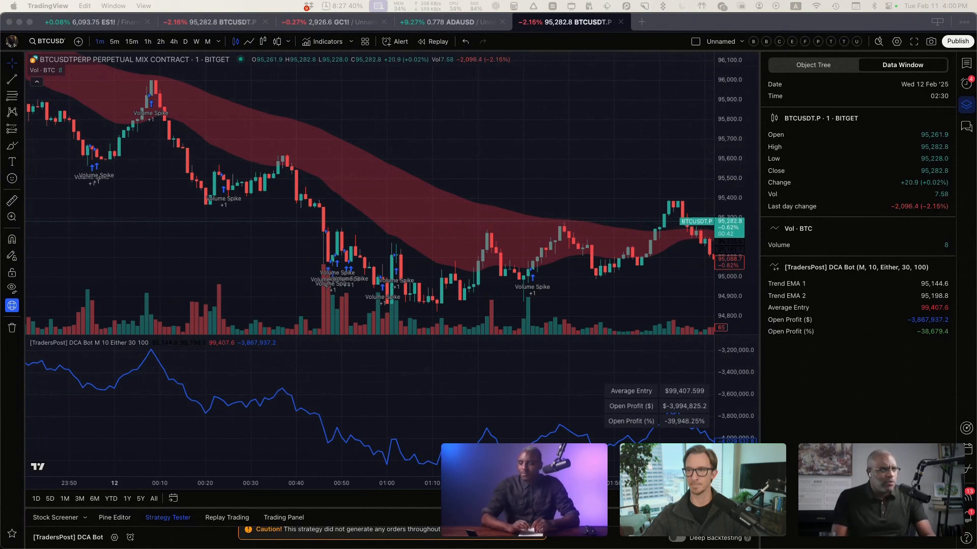
Step: Switch to the Arc browser and open the TradersPost YouTube live video "Build a DCA Bot in Pine Script"
{"action": "left_click", "coordinate": [336, 198]}
{"action": "key", "text": "ctrl+Right"}
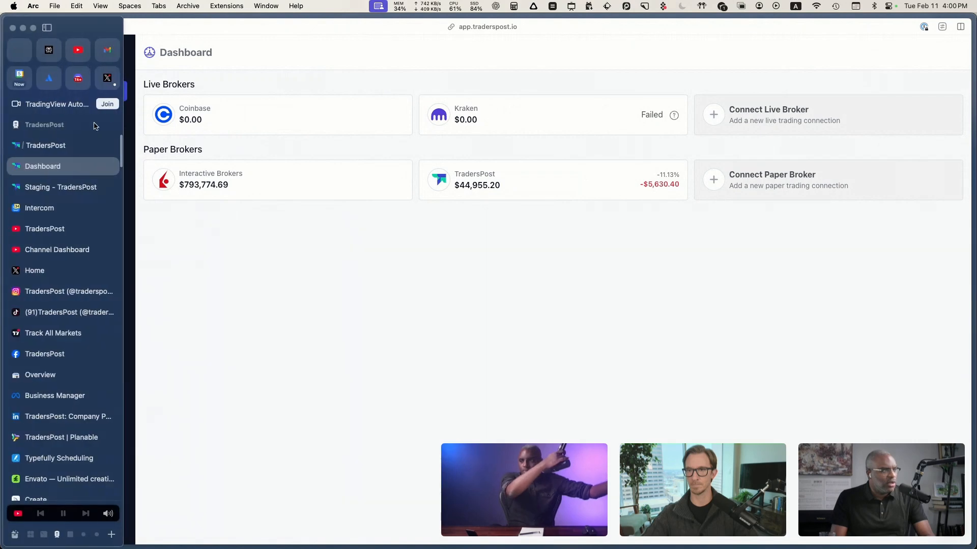
{"action": "left_click", "coordinate": [31, 227]}
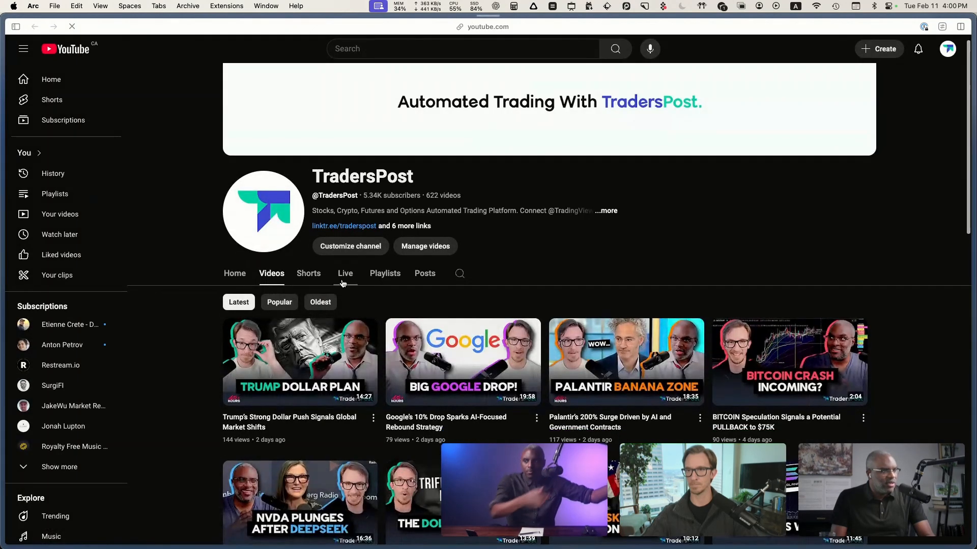
{"action": "left_click", "coordinate": [343, 274]}
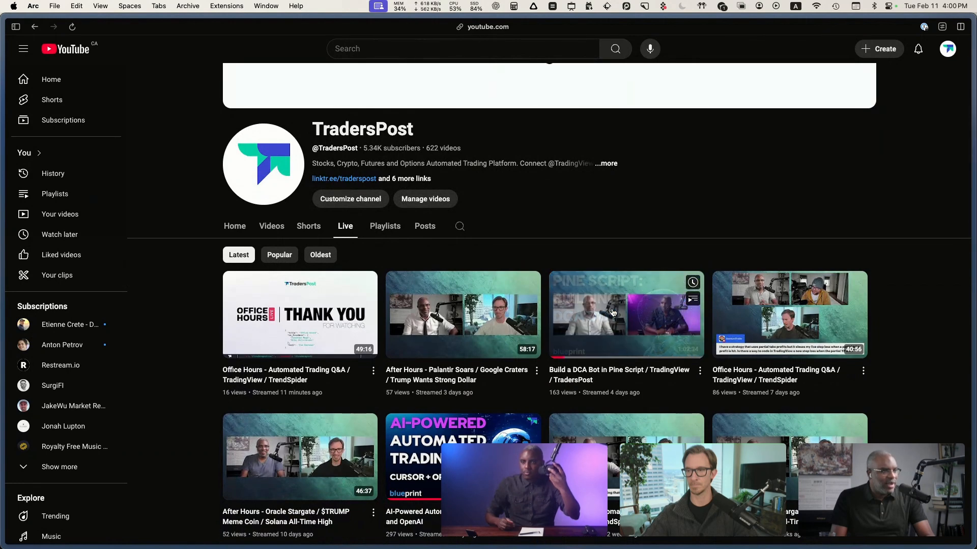
{"action": "left_click", "coordinate": [628, 375]}
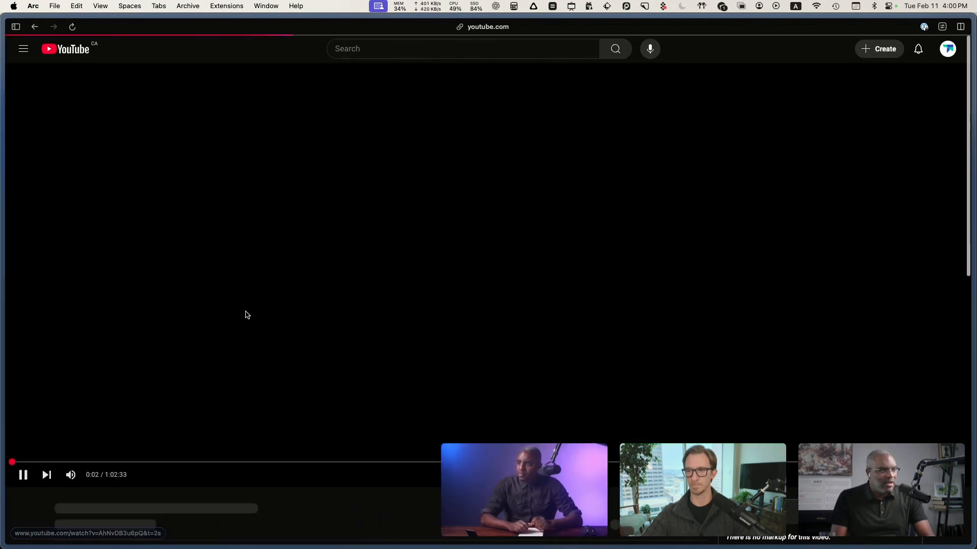
Step: Open the TradingView DCA Bot script linked in the video's comment and view the area below its chart
{"action": "scroll", "coordinate": [341, 309], "scroll_direction": "down", "scroll_amount": 5}
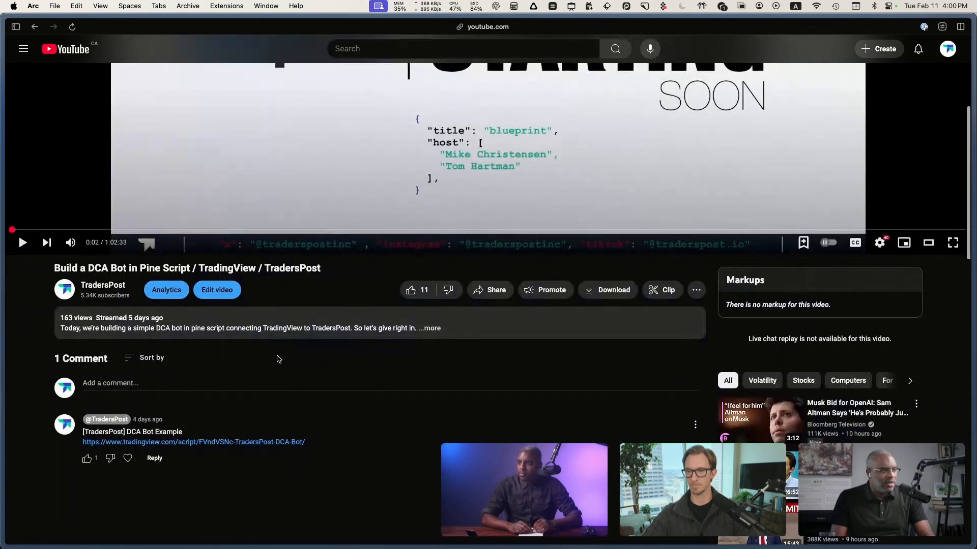
{"action": "left_click", "coordinate": [285, 430]}
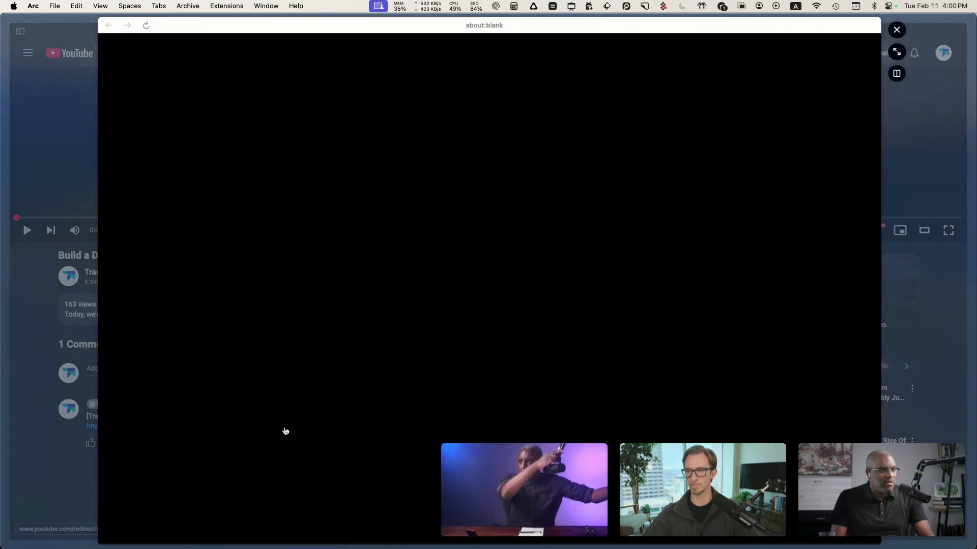
{"action": "scroll", "coordinate": [439, 251], "scroll_direction": "down", "scroll_amount": 6}
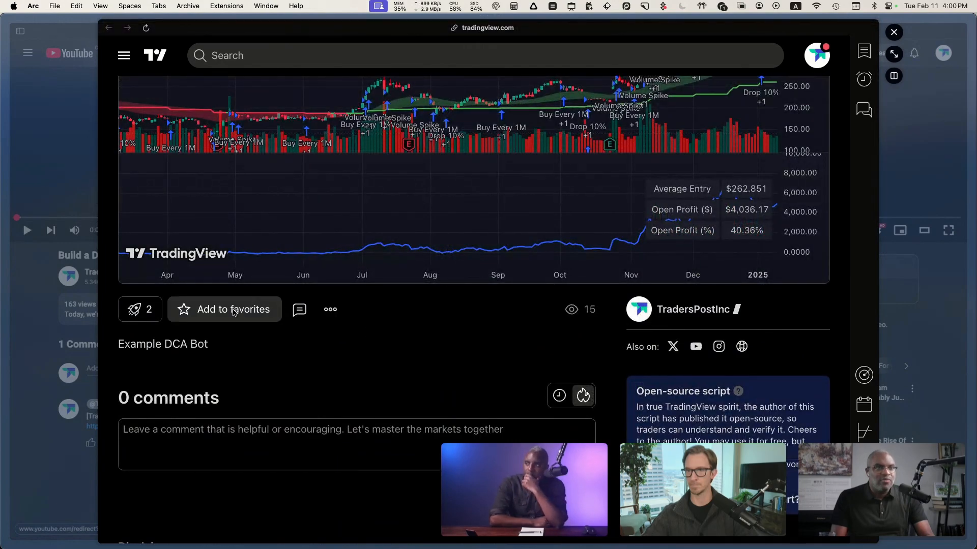
Step: Try adding the DCA Bot script to favorites, and check the favorite indicators in the TradingView app
{"action": "left_click", "coordinate": [234, 312]}
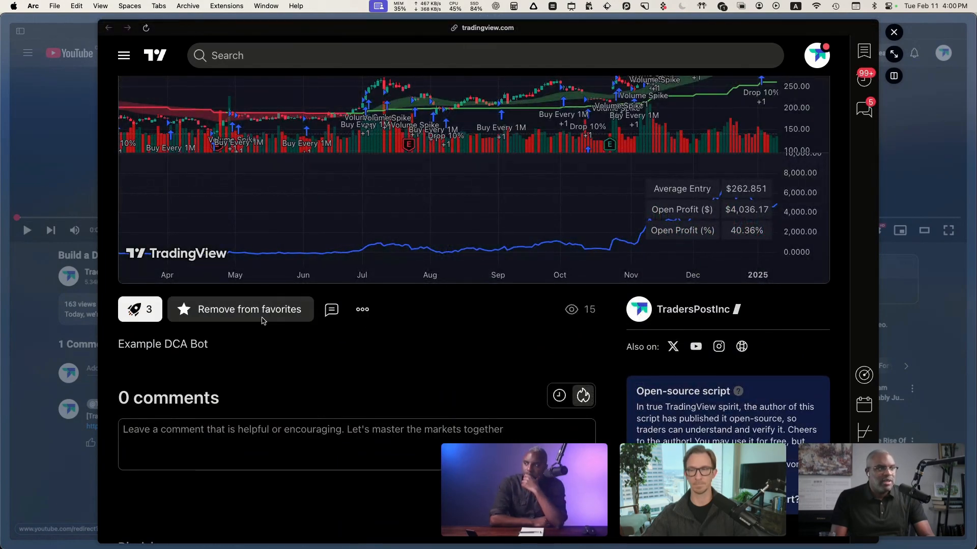
{"action": "left_click", "coordinate": [265, 316]}
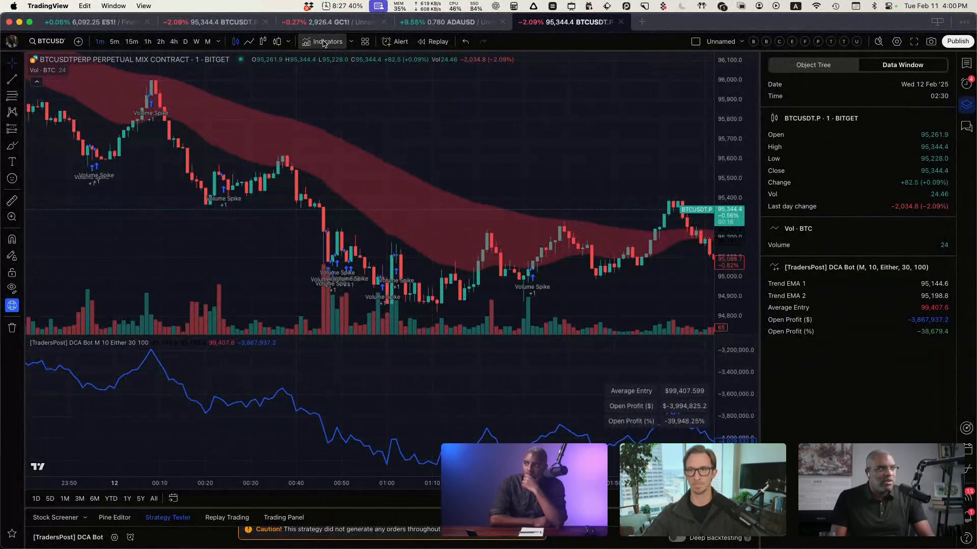
{"action": "left_click", "coordinate": [322, 41]}
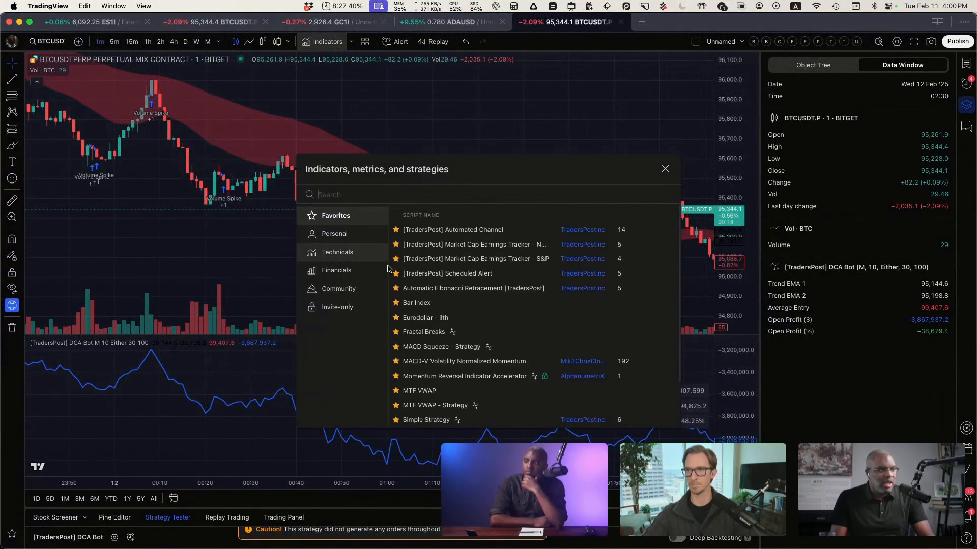
{"action": "left_click", "coordinate": [150, 186]}
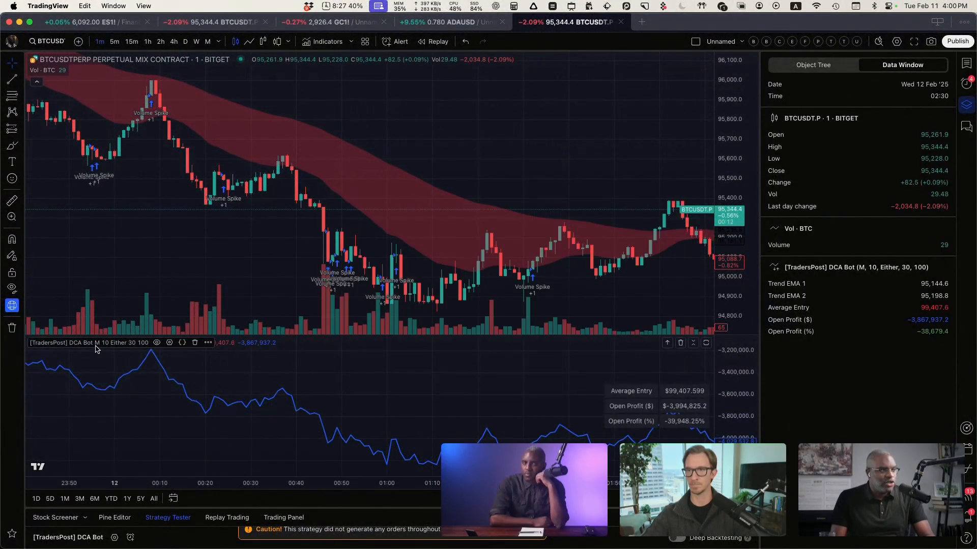
Step: In the DCA Bot's input settings, disable the Drop % from Last Entry, Trend Bias and When Volume Spikes conditions
{"action": "left_click", "coordinate": [169, 342]}
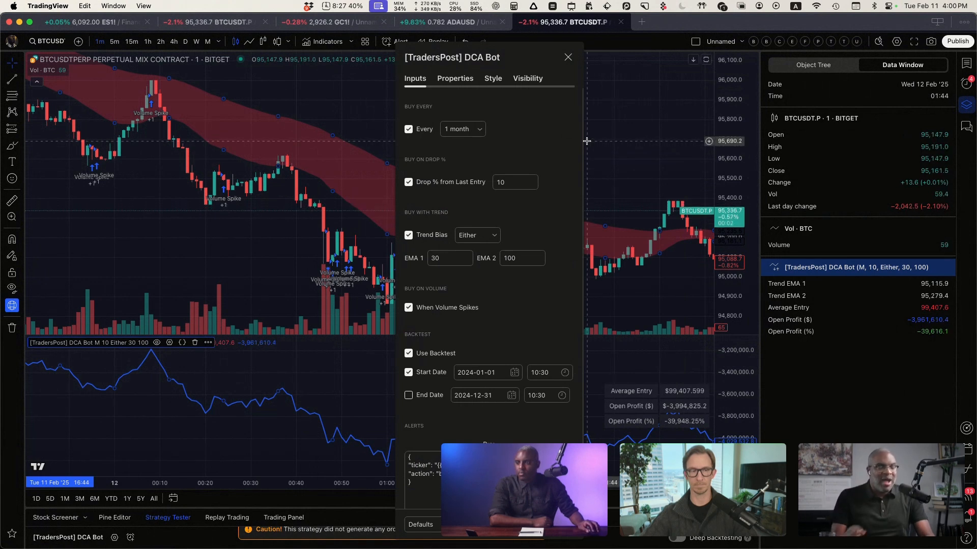
{"action": "left_click", "coordinate": [479, 131]}
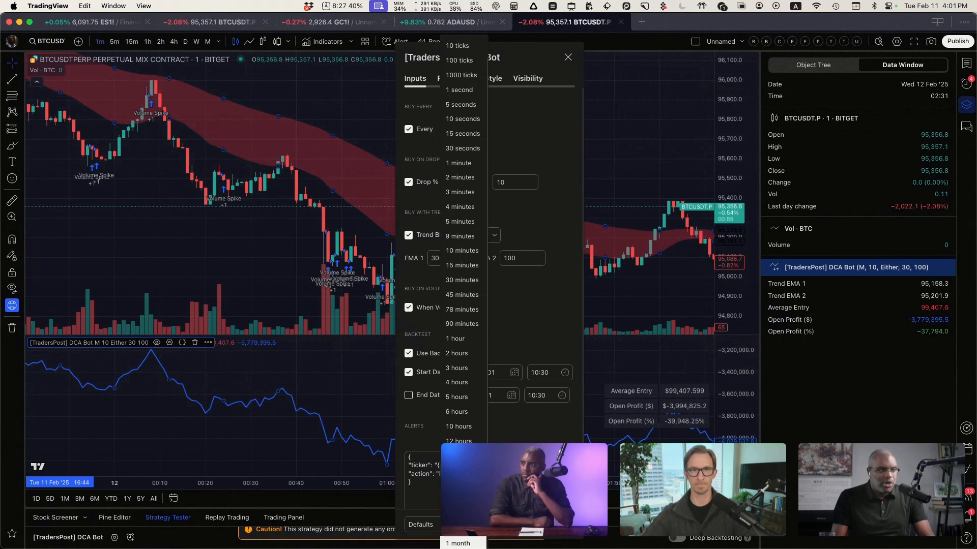
{"action": "left_click", "coordinate": [546, 220]}
{"action": "left_click", "coordinate": [409, 182]}
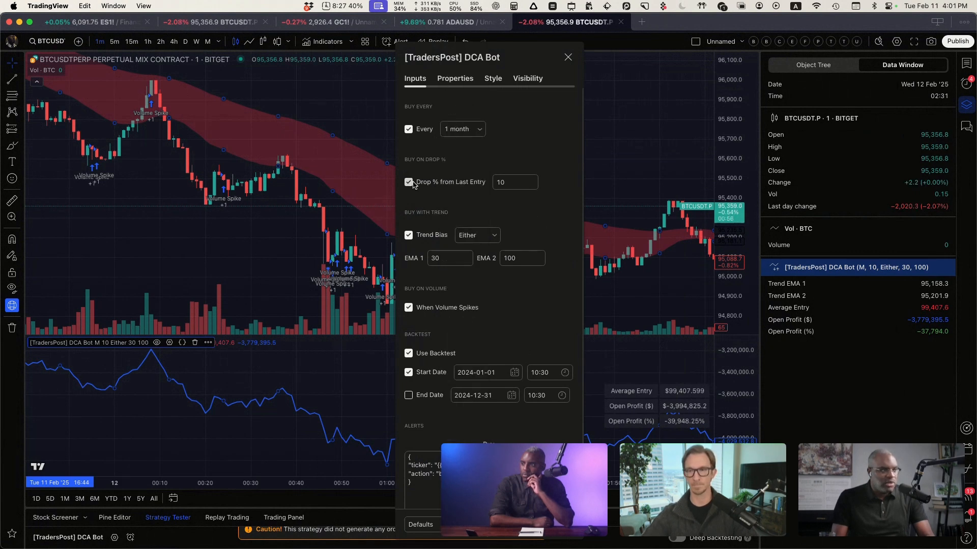
{"action": "left_click", "coordinate": [409, 235]}
{"action": "left_click", "coordinate": [410, 307]}
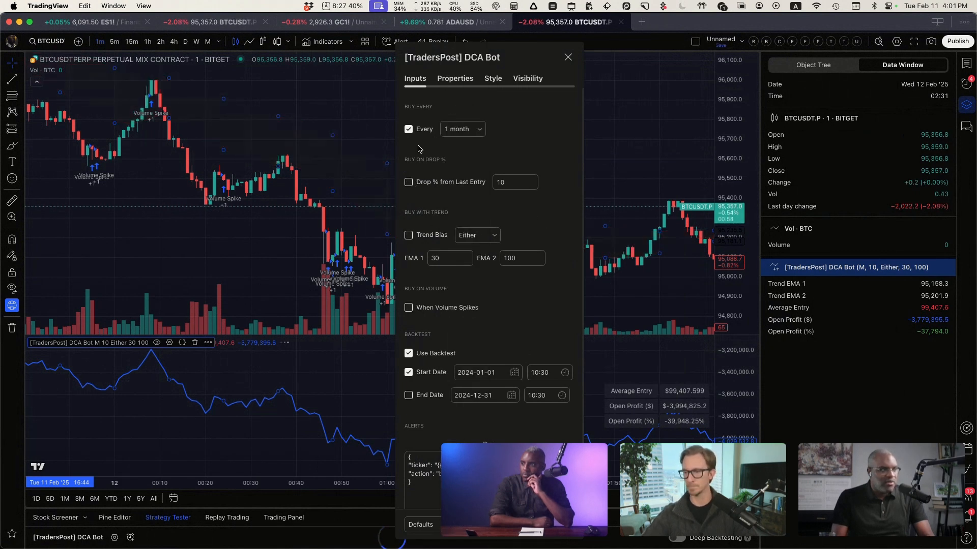
Step: Keep the Every condition enabled, set its interval to 1 week and apply the DCA Bot settings
{"action": "left_click", "coordinate": [420, 129]}
{"action": "left_click", "coordinate": [408, 129]}
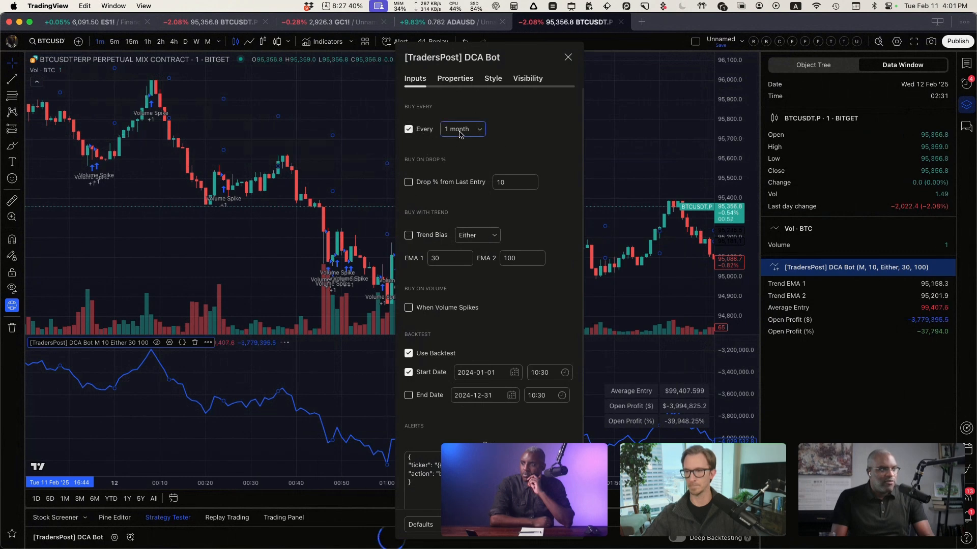
{"action": "left_click", "coordinate": [462, 129]}
{"action": "left_click", "coordinate": [461, 514]}
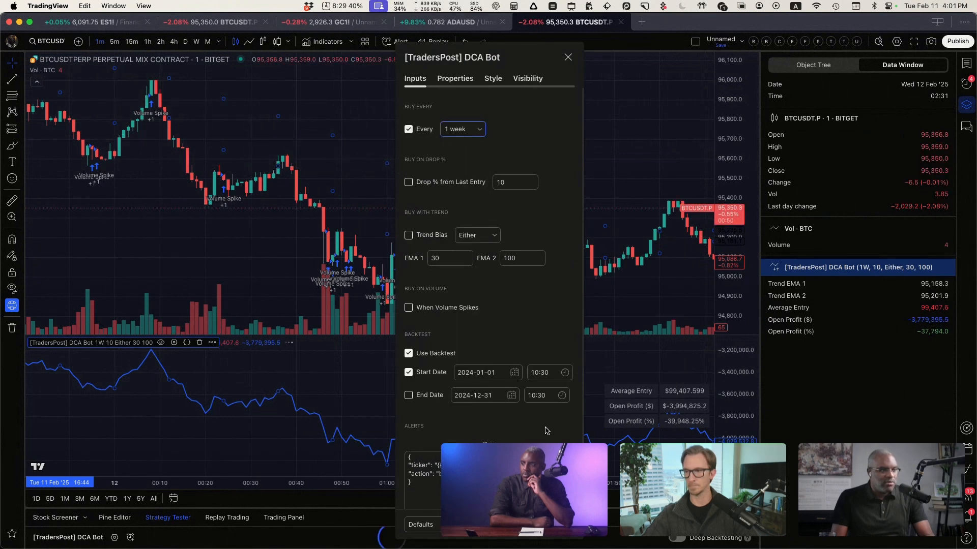
{"action": "left_click", "coordinate": [563, 525]}
Step: Examine the weekly buy entries on the Bitcoin chart, switching it to the 1-hour timeframe
{"action": "left_click", "coordinate": [475, 224]}
{"action": "scroll", "coordinate": [475, 224], "scroll_direction": "down", "scroll_amount": 15}
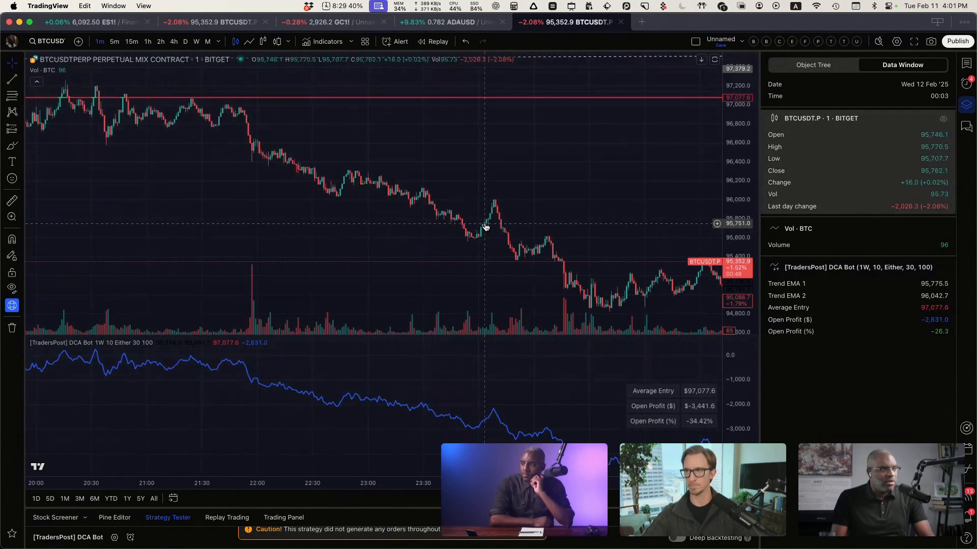
{"action": "scroll", "coordinate": [495, 225], "scroll_direction": "down", "scroll_amount": 10}
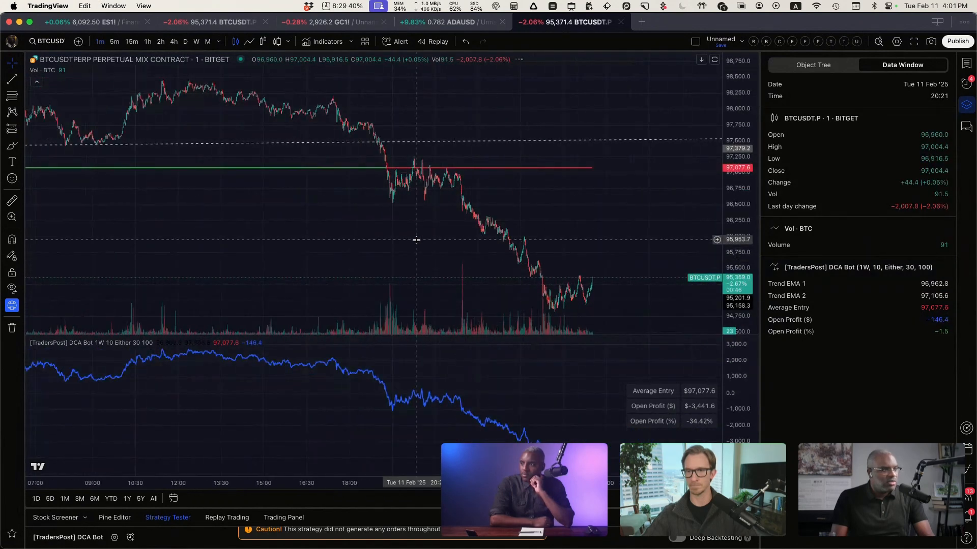
{"action": "scroll", "coordinate": [307, 236], "scroll_direction": "down", "scroll_amount": 5}
{"action": "left_click_drag", "start_coordinate": [163, 239], "coordinate": [623, 244]}
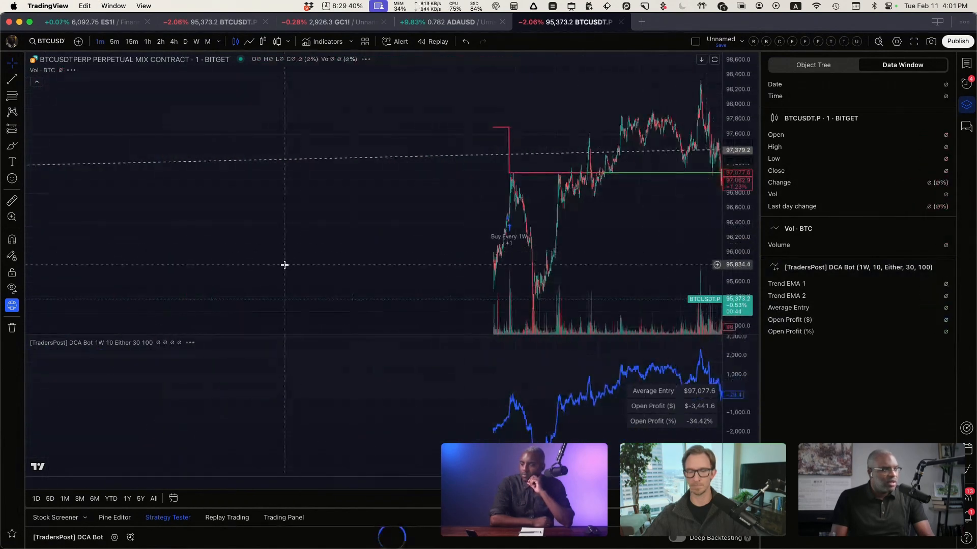
{"action": "left_click_drag", "start_coordinate": [354, 259], "coordinate": [446, 253]}
{"action": "left_click", "coordinate": [148, 41]}
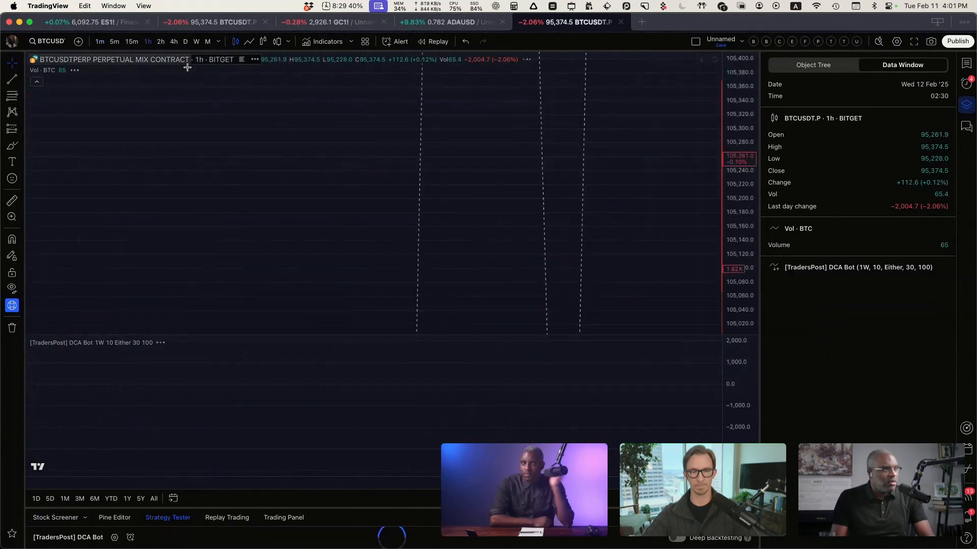
{"action": "scroll", "coordinate": [526, 251], "scroll_direction": "up", "scroll_amount": 5}
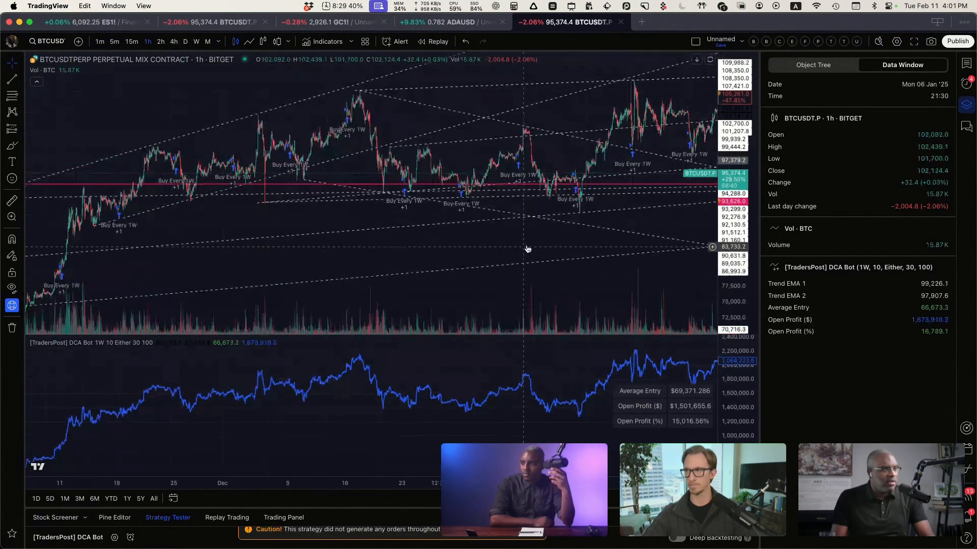
{"action": "left_click_drag", "start_coordinate": [649, 208], "coordinate": [528, 207]}
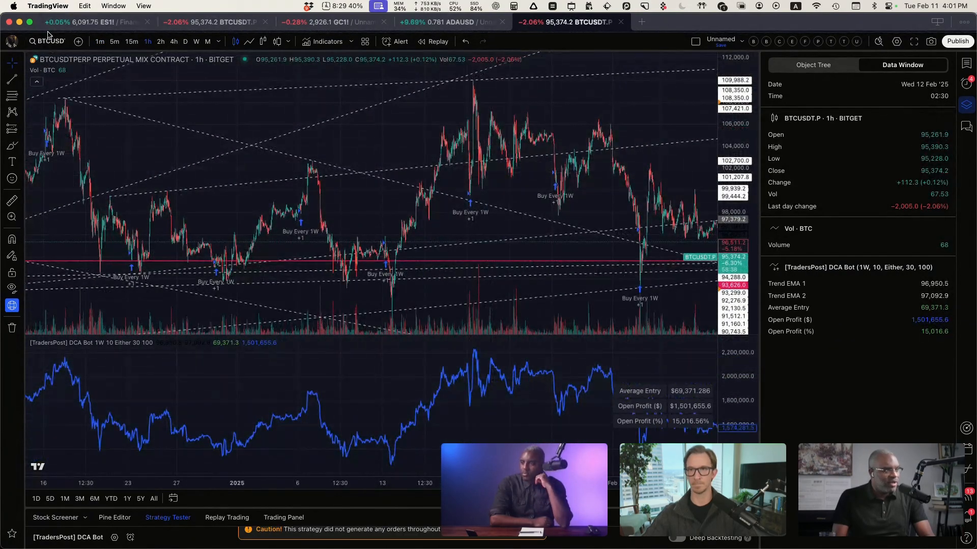
Step: Change the chart symbol to TSLA and bring the latest Tesla buy entries into view
{"action": "left_click", "coordinate": [57, 42]}
{"action": "type", "text": "TSLA"}
{"action": "key", "text": "Return"}
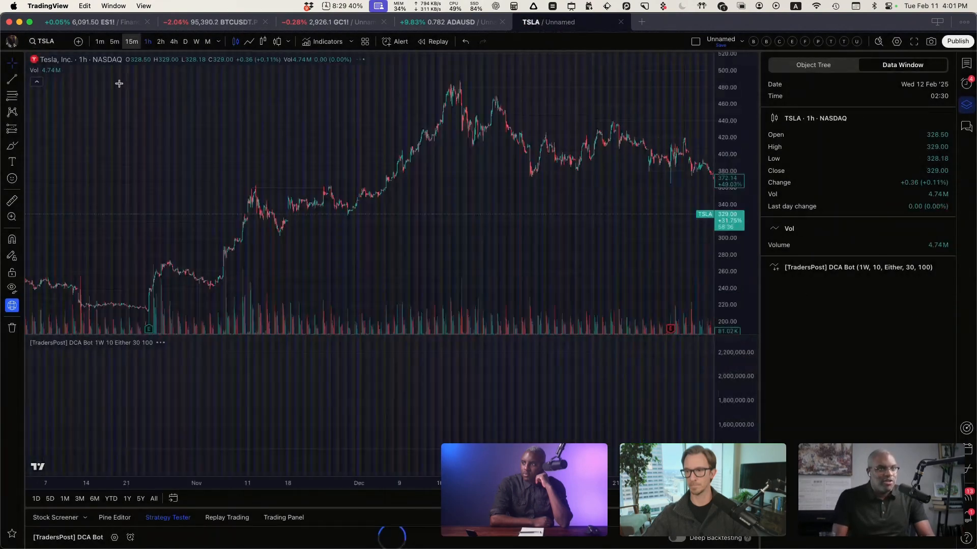
{"action": "scroll", "coordinate": [552, 231], "scroll_direction": "down", "scroll_amount": 5}
{"action": "left_click_drag", "start_coordinate": [680, 233], "coordinate": [244, 238]}
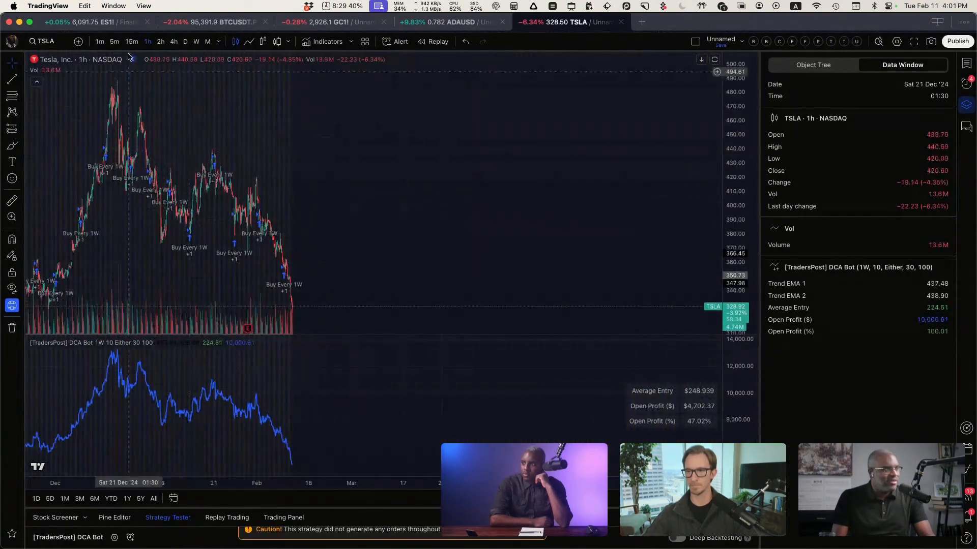
Step: Set the Tesla chart to the daily timeframe and examine the weekly buy entries up to the latest candle
{"action": "left_click", "coordinate": [186, 43]}
{"action": "scroll", "coordinate": [296, 198], "scroll_direction": "up", "scroll_amount": 5}
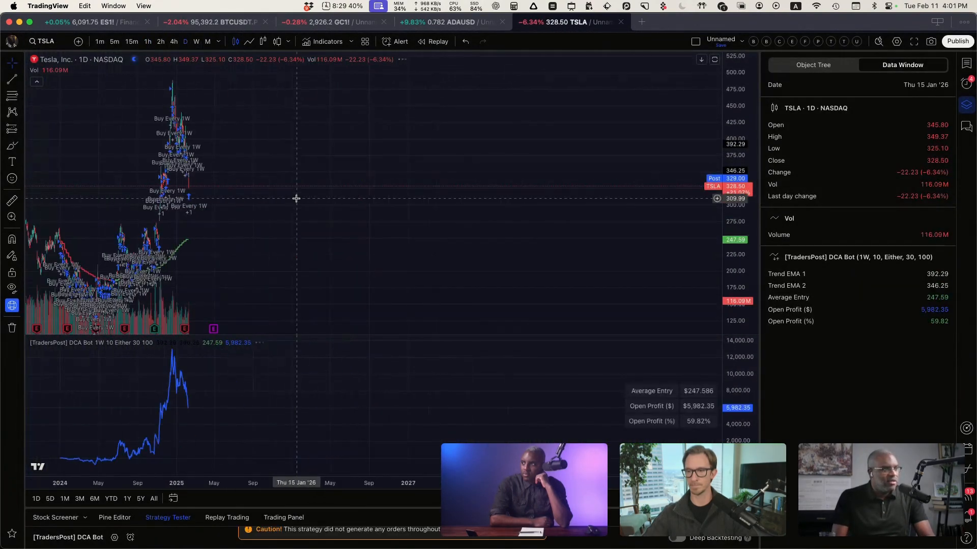
{"action": "left_click_drag", "start_coordinate": [133, 213], "coordinate": [565, 238]}
{"action": "scroll", "coordinate": [161, 197], "scroll_direction": "up", "scroll_amount": 5}
{"action": "left_click_drag", "start_coordinate": [159, 196], "coordinate": [408, 219]}
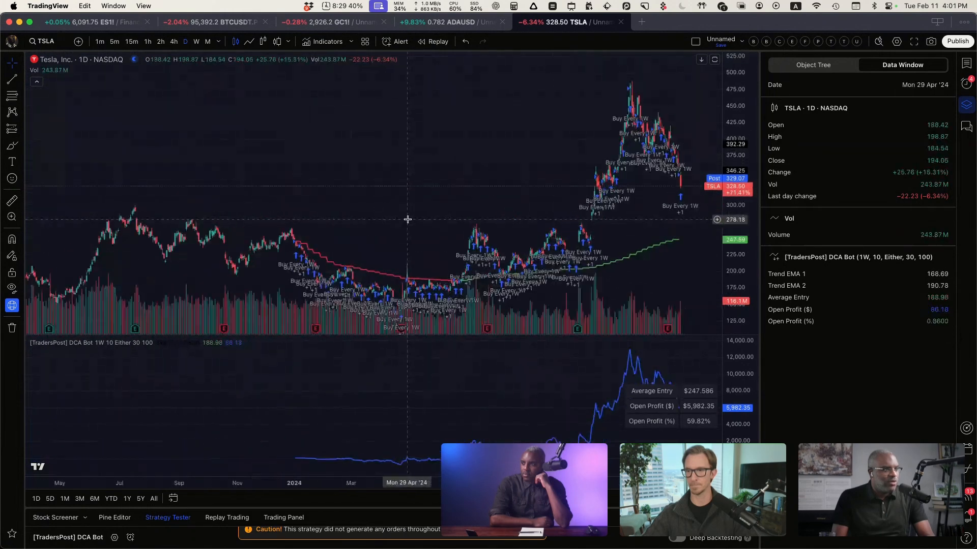
{"action": "scroll", "coordinate": [408, 220], "scroll_direction": "up", "scroll_amount": 8}
{"action": "scroll", "coordinate": [408, 219], "scroll_direction": "up", "scroll_amount": 6}
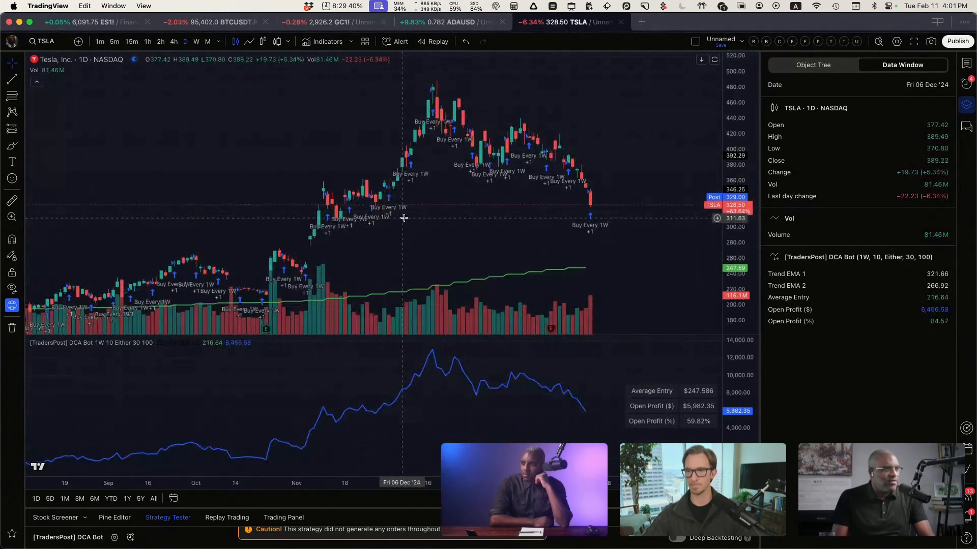
{"action": "left_click_drag", "start_coordinate": [403, 218], "coordinate": [263, 196]}
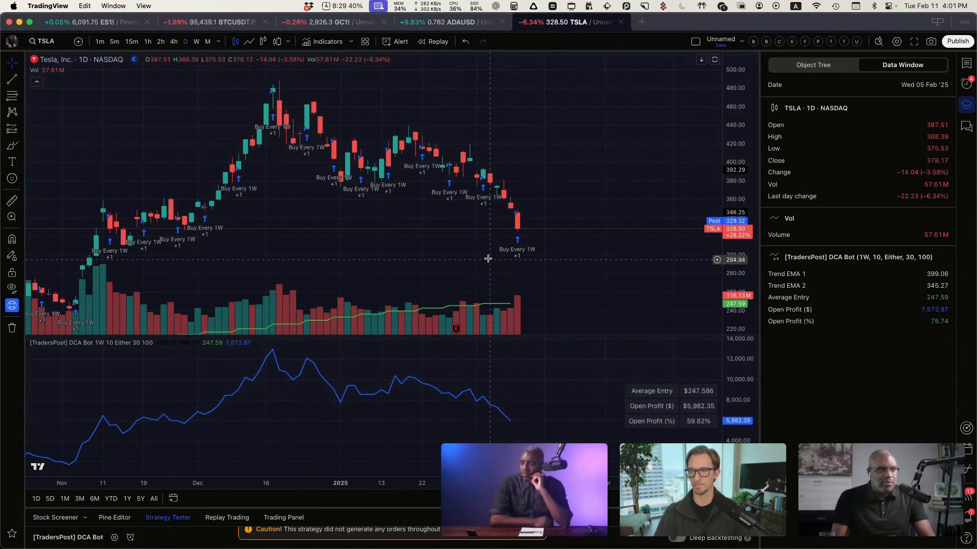
Step: Switch to the Arc browser, close the script preview and open the strategies list in TradersPost
{"action": "key", "text": "ctrl+Right"}
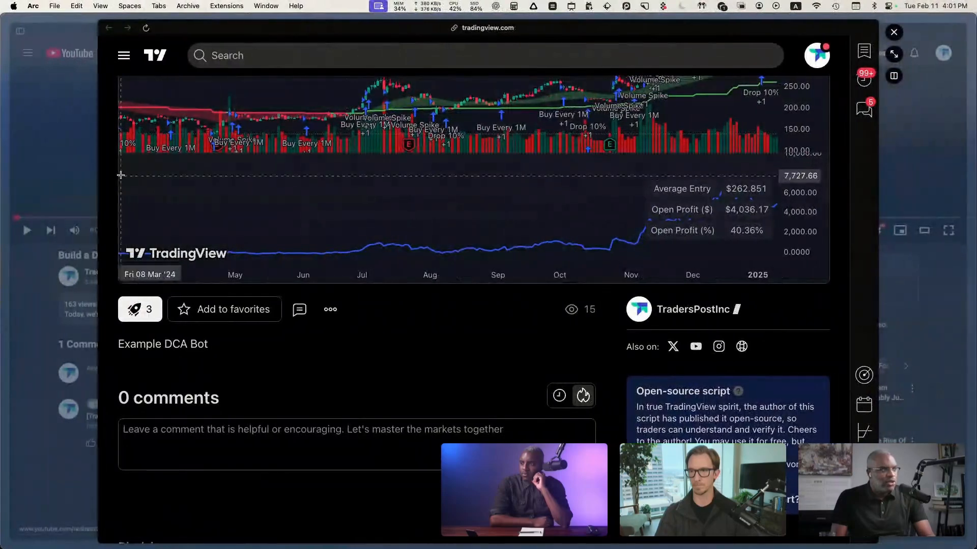
{"action": "left_click", "coordinate": [76, 174]}
{"action": "mouse_move", "coordinate": [2, 143]}
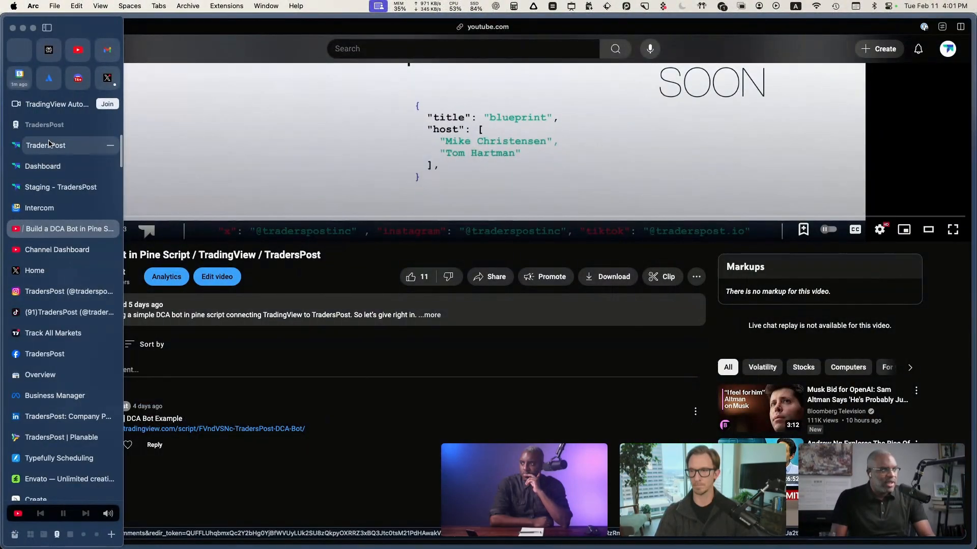
{"action": "left_click", "coordinate": [44, 165]}
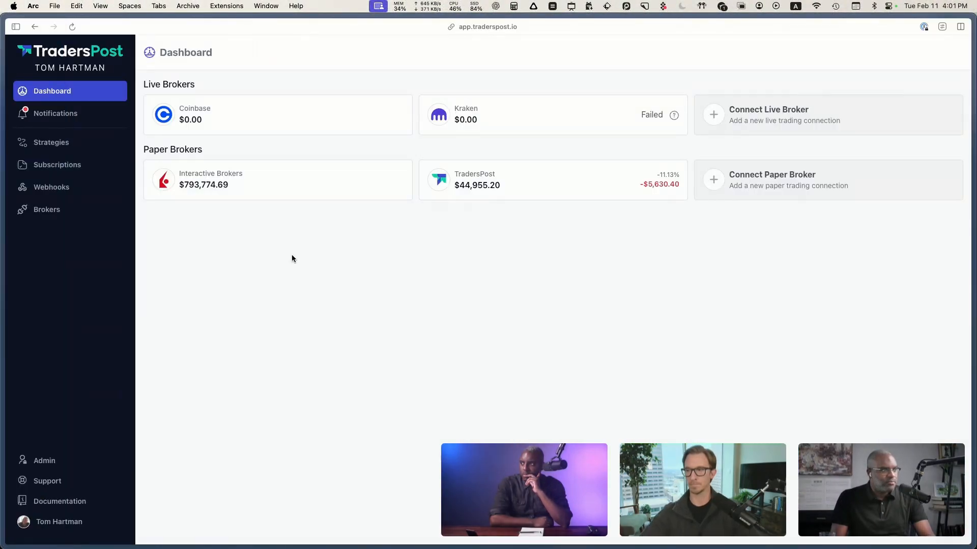
{"action": "left_click", "coordinate": [88, 60]}
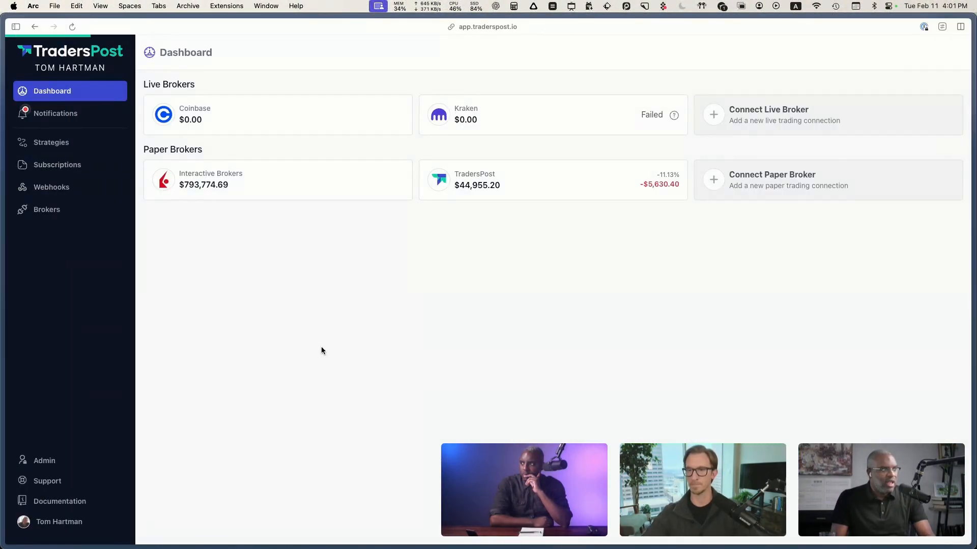
{"action": "left_click", "coordinate": [63, 146]}
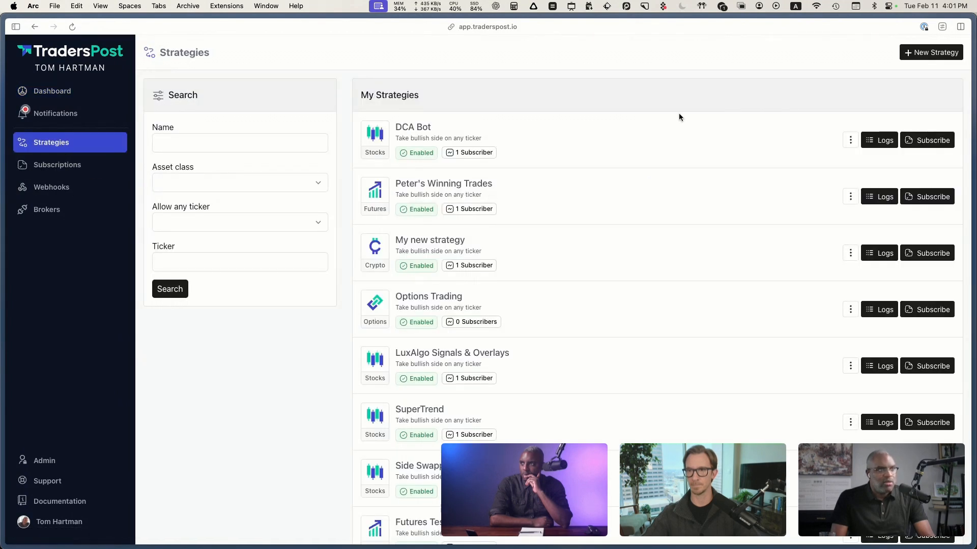
Step: Start a new strategy and name it Peter DCA Bot
{"action": "left_click", "coordinate": [925, 53]}
{"action": "left_click", "coordinate": [283, 144]}
{"action": "key", "text": "super+a"}
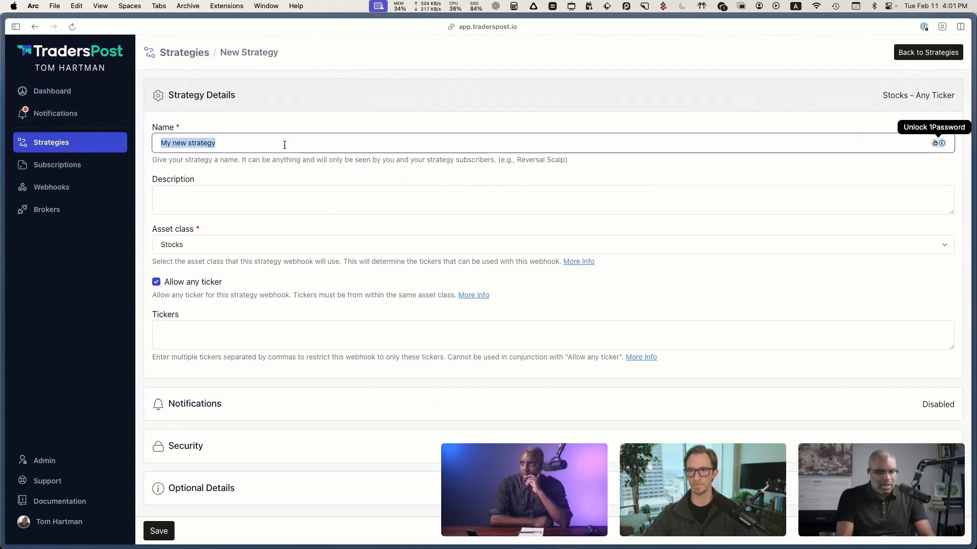
{"action": "type", "text": "Peter DCA "}
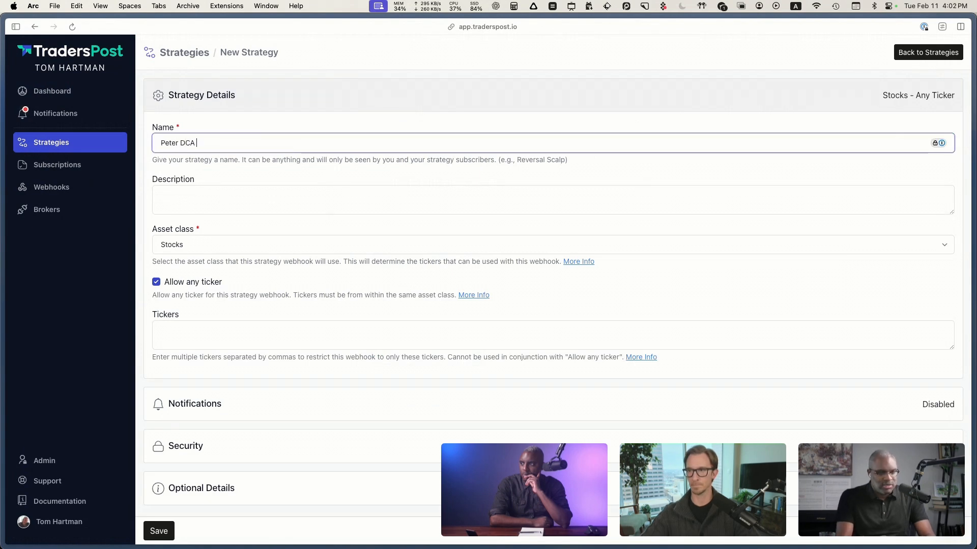
{"action": "type", "text": "Bot"}
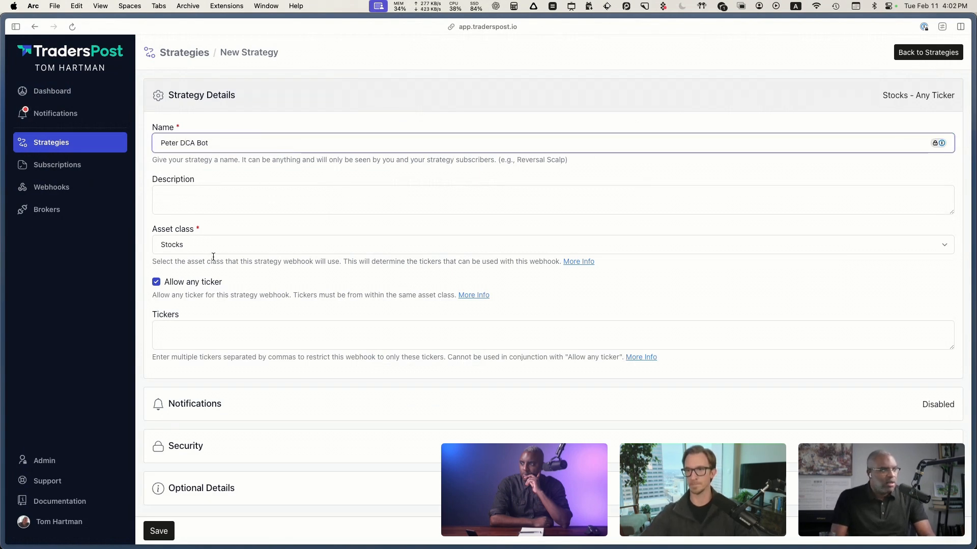
Step: Choose Stocks as the asset class, leave any ticker allowed, and save the strategy
{"action": "left_click", "coordinate": [222, 240]}
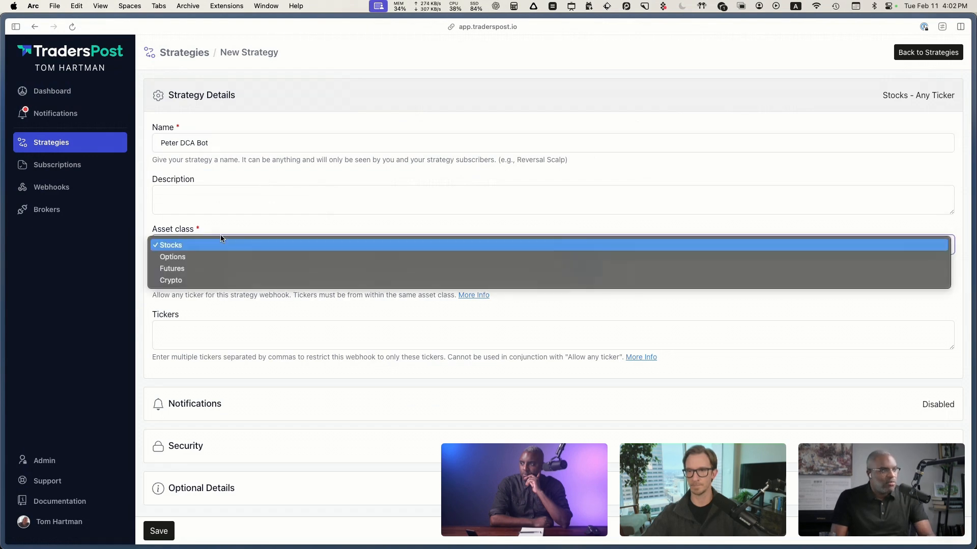
{"action": "left_click", "coordinate": [234, 242]}
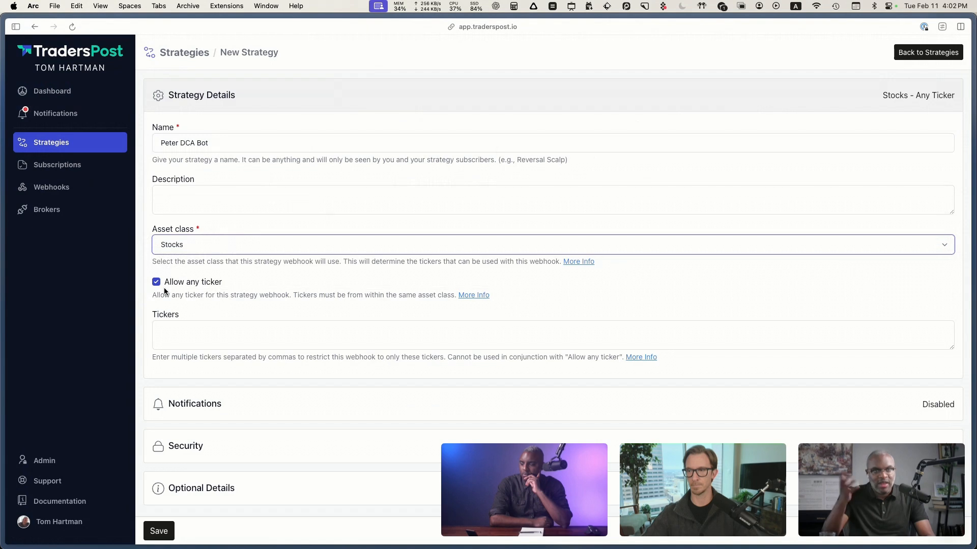
{"action": "scroll", "coordinate": [168, 294], "scroll_direction": "down", "scroll_amount": 1}
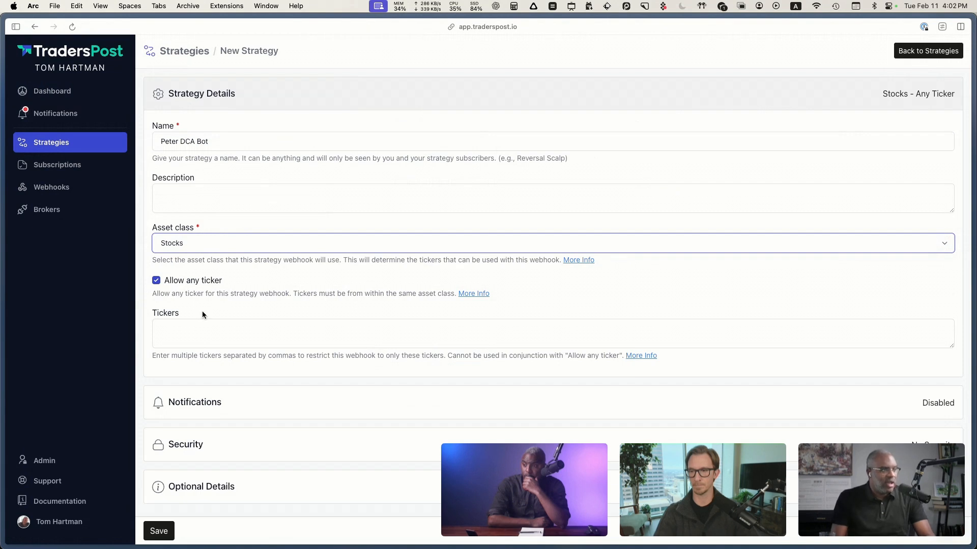
{"action": "left_click", "coordinate": [185, 334]}
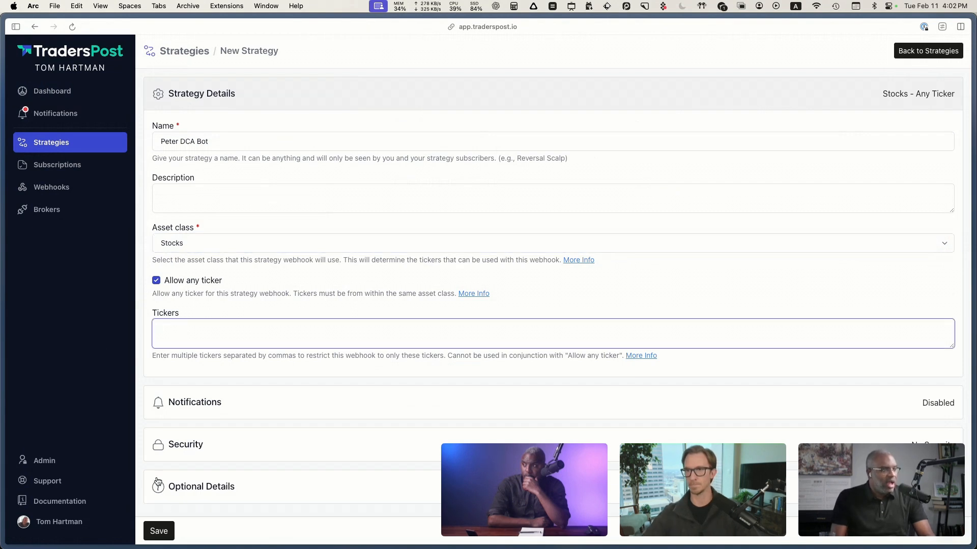
{"action": "left_click", "coordinate": [162, 532]}
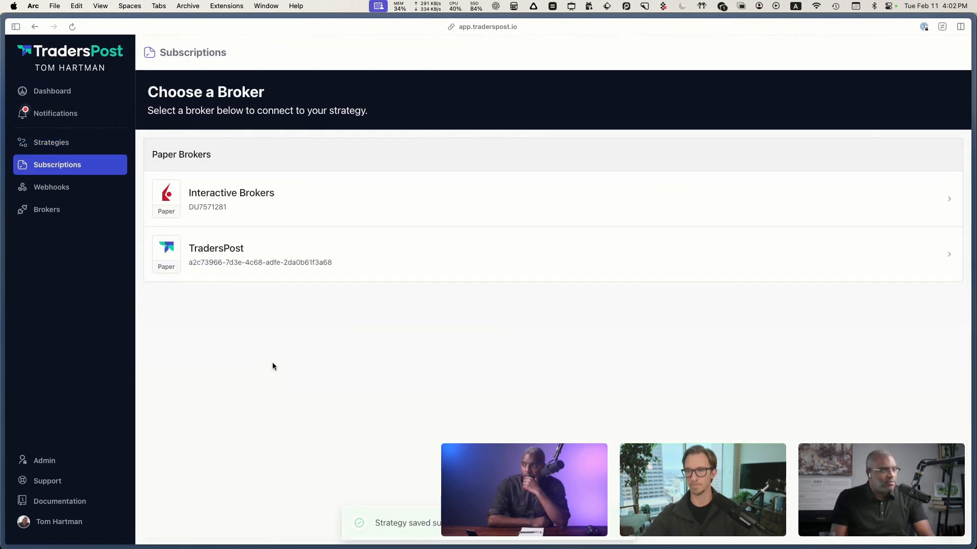
Step: Create a subscription connecting the new strategy to the TradersPost paper broker
{"action": "left_click", "coordinate": [244, 256]}
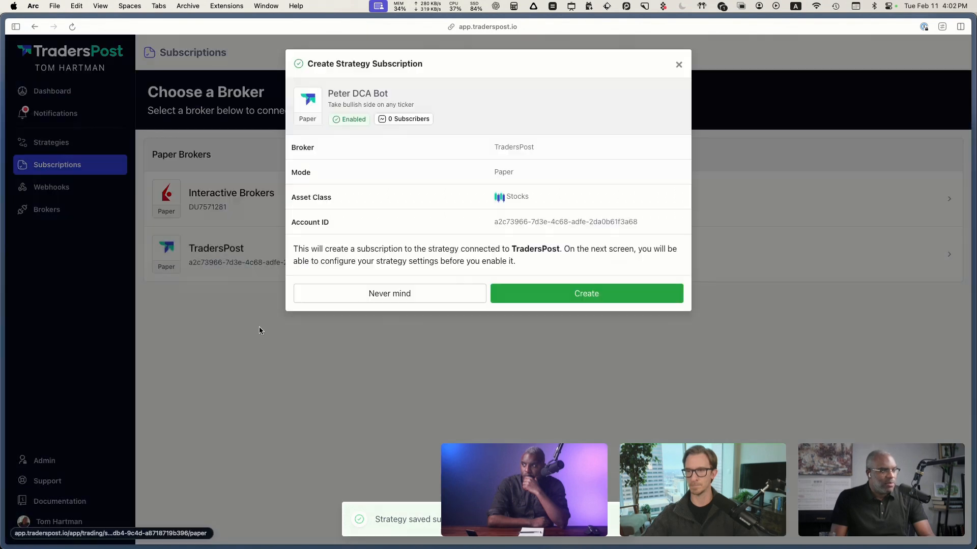
{"action": "left_click", "coordinate": [551, 293]}
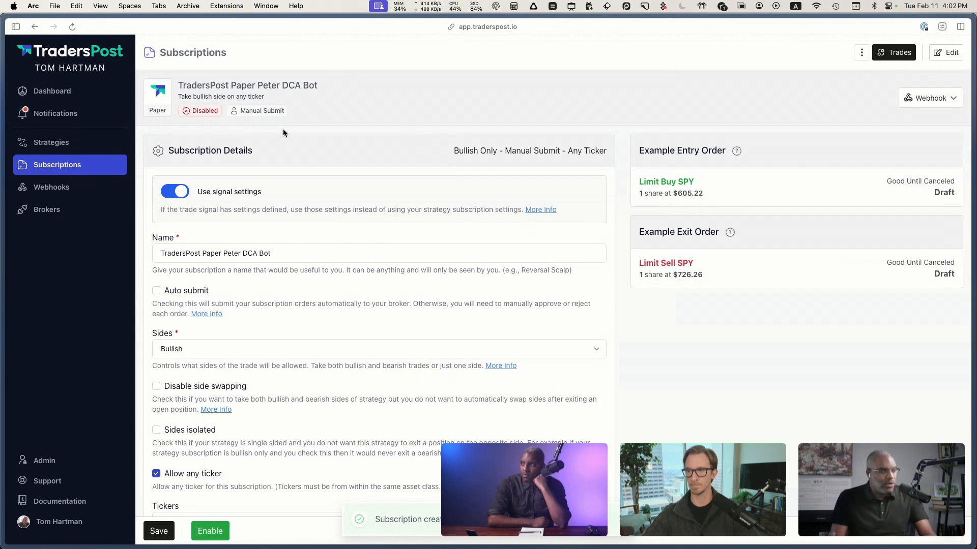
{"action": "key", "text": "ctrl+a"}
{"action": "mouse_move", "coordinate": [217, 90]}
{"action": "left_mouse_down"}
{"action": "mouse_move", "coordinate": [156, 113]}
{"action": "mouse_move", "coordinate": [234, 102]}
{"action": "left_mouse_up"}
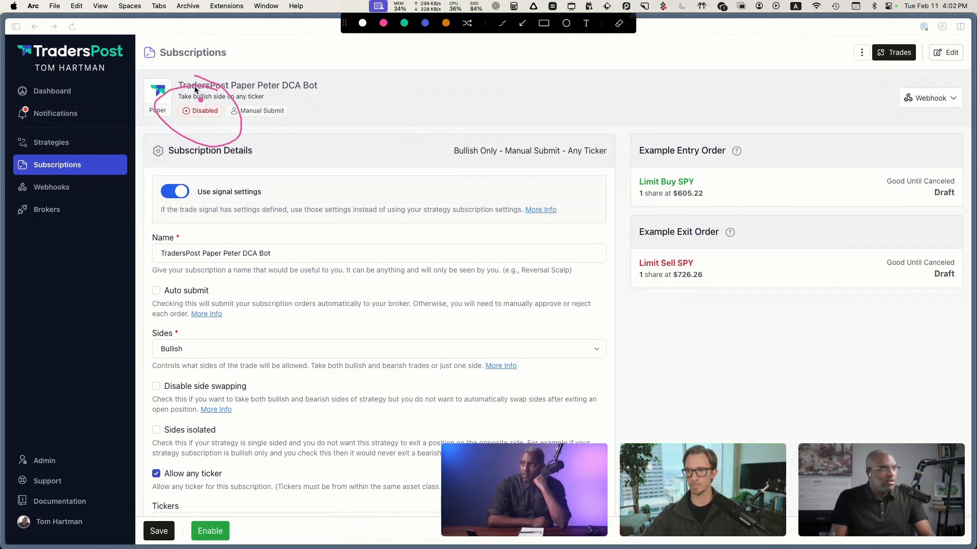
{"action": "key", "text": "Escape"}
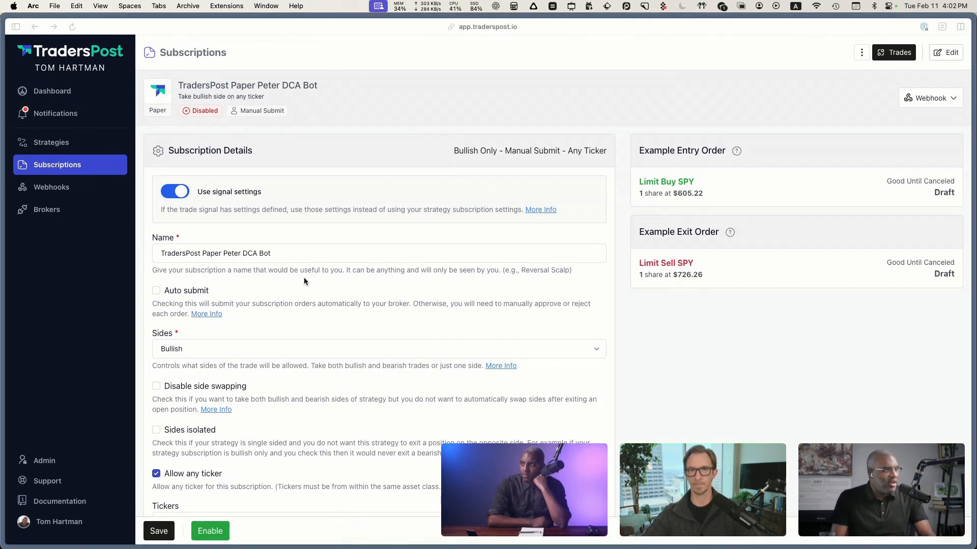
Step: Try to shorten the subscription's name to Peter DCA Bot and look over its settings
{"action": "left_click", "coordinate": [223, 254]}
{"action": "key", "text": "super+BackSpace"}
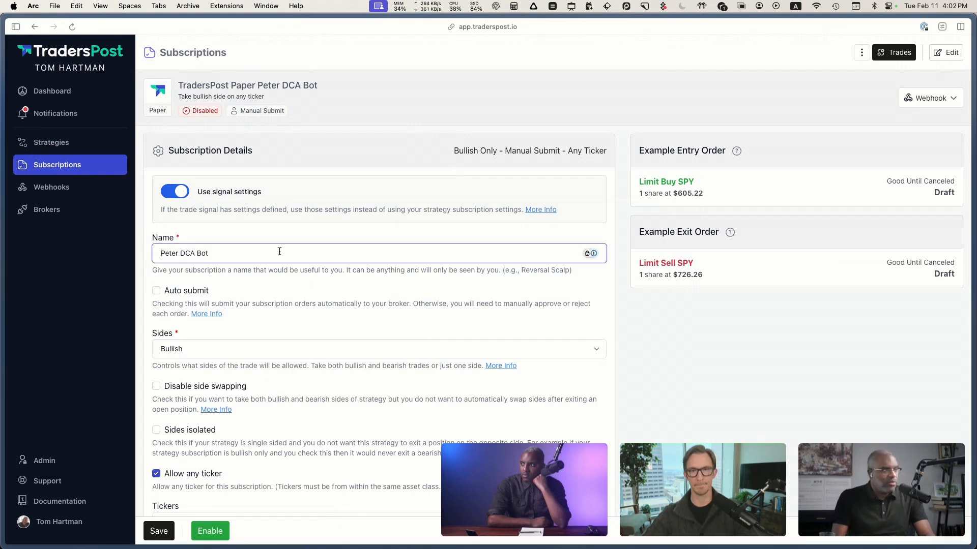
{"action": "scroll", "coordinate": [266, 261], "scroll_direction": "down", "scroll_amount": 1}
{"action": "scroll", "coordinate": [265, 261], "scroll_direction": "down", "scroll_amount": 1}
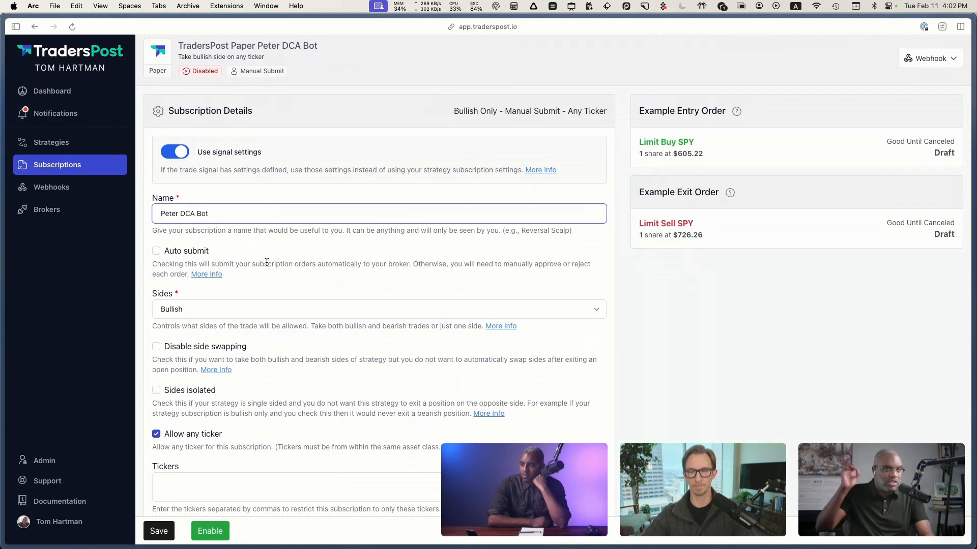
{"action": "left_click", "coordinate": [473, 294]}
Step: Open the details of the Peter DCA Bot strategy and copy its webhook URL
{"action": "left_click", "coordinate": [62, 143]}
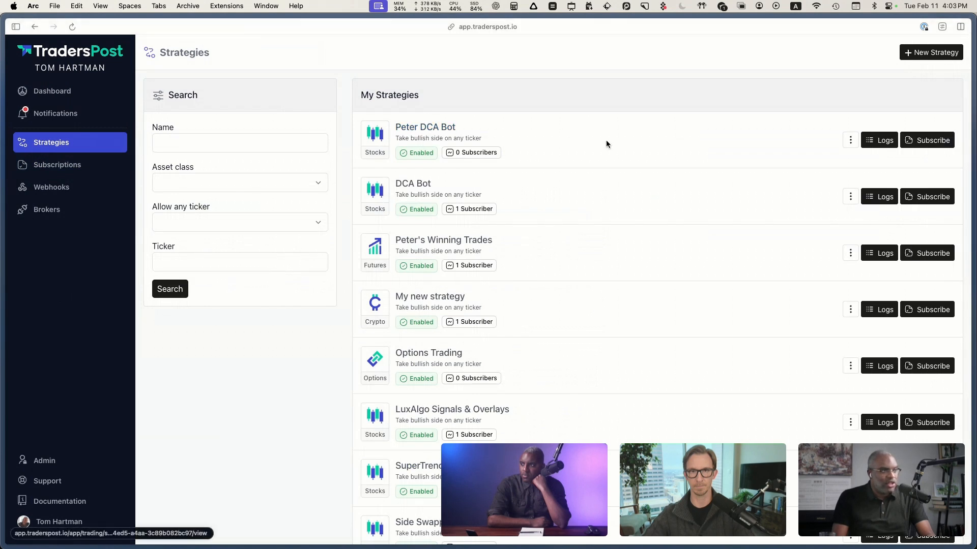
{"action": "left_click", "coordinate": [850, 140]}
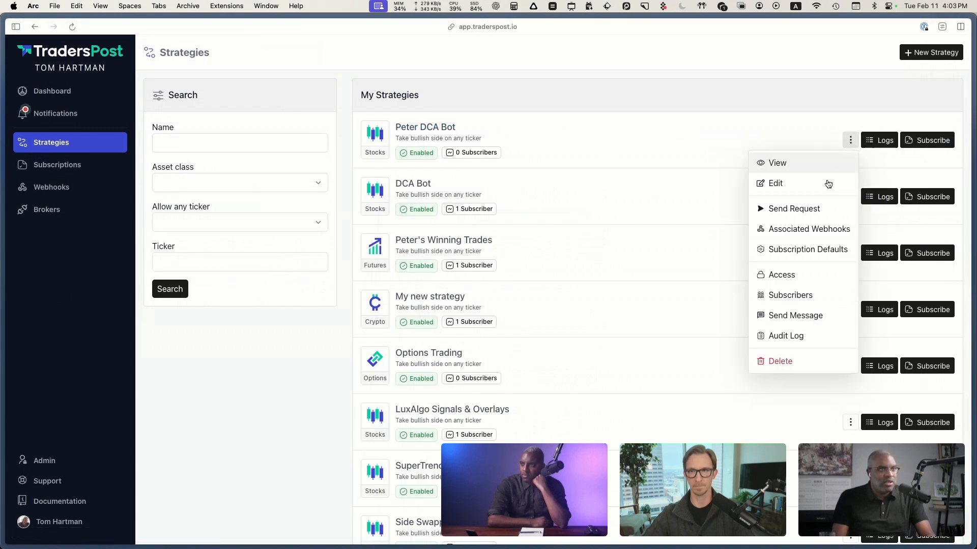
{"action": "left_click", "coordinate": [792, 185]}
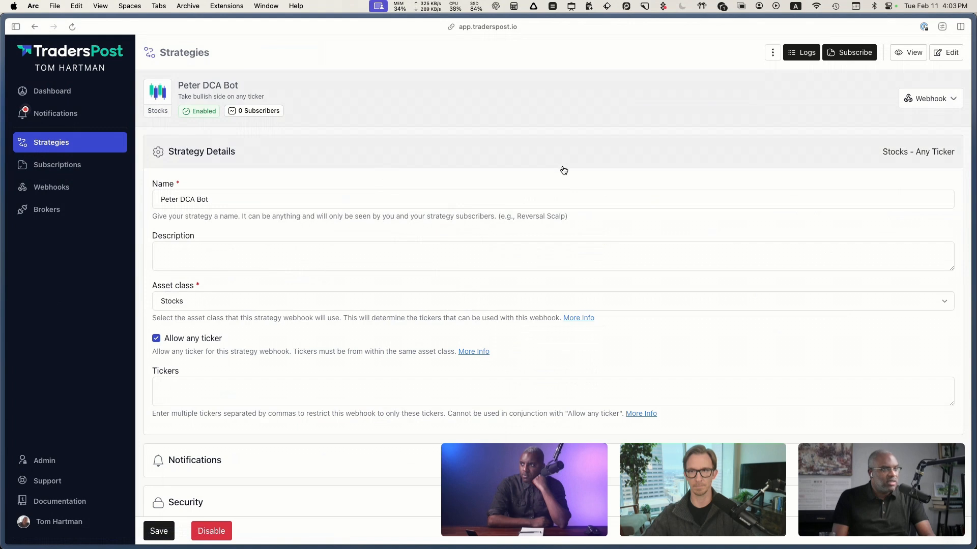
{"action": "left_click", "coordinate": [850, 140]}
{"action": "left_click", "coordinate": [834, 169]}
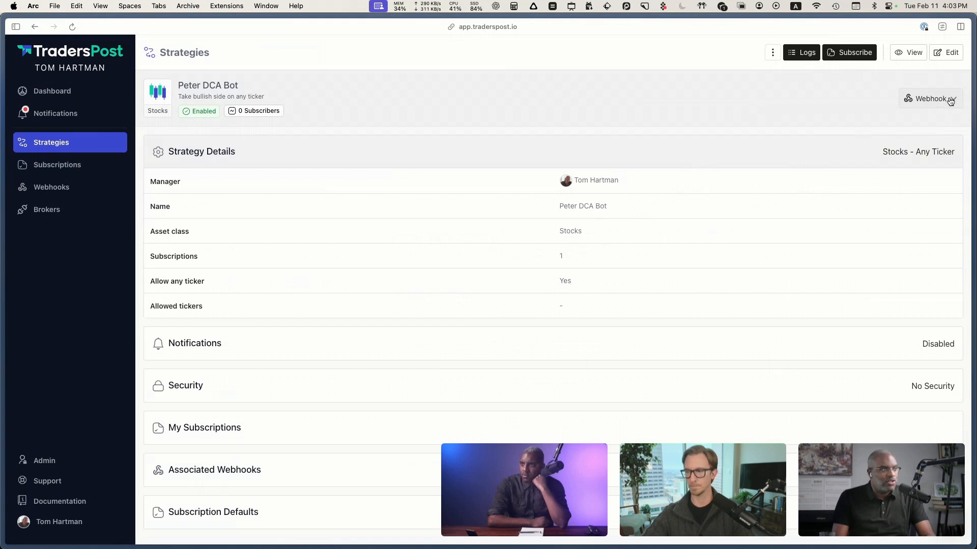
{"action": "left_click", "coordinate": [941, 97]}
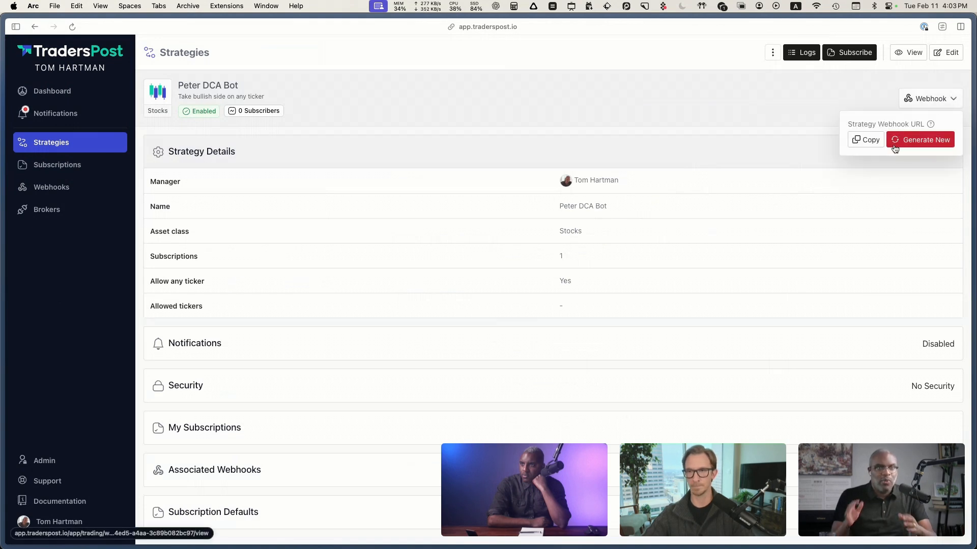
{"action": "left_click", "coordinate": [867, 140]}
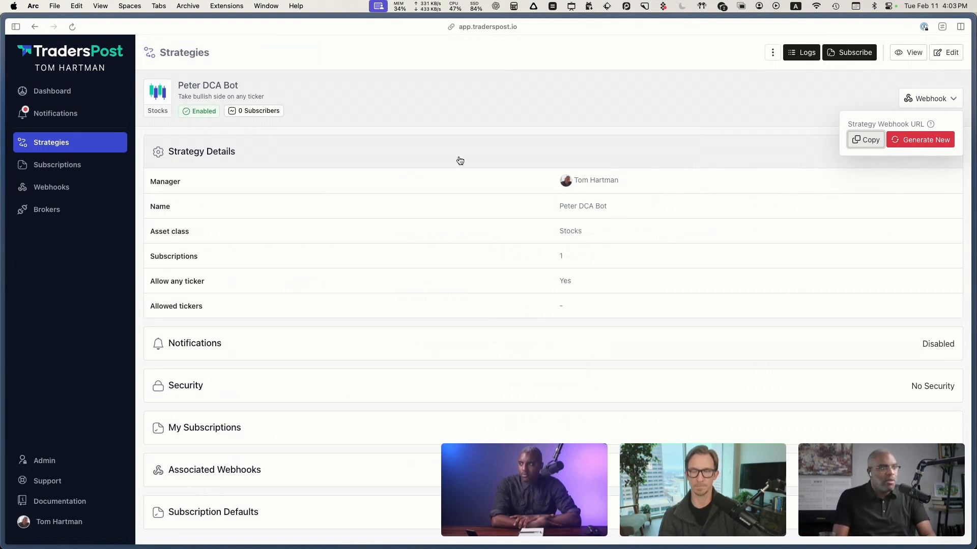
{"action": "left_click", "coordinate": [501, 153]}
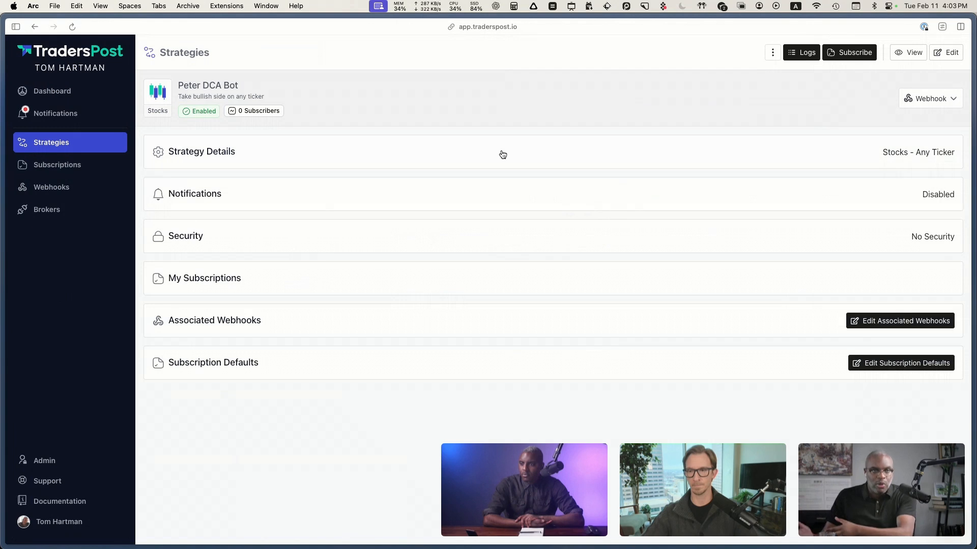
Step: Open the TradersPost Paper Peter DCA Bot subscription for editing and shorten its name to Peter DCA Bot
{"action": "left_click", "coordinate": [54, 172]}
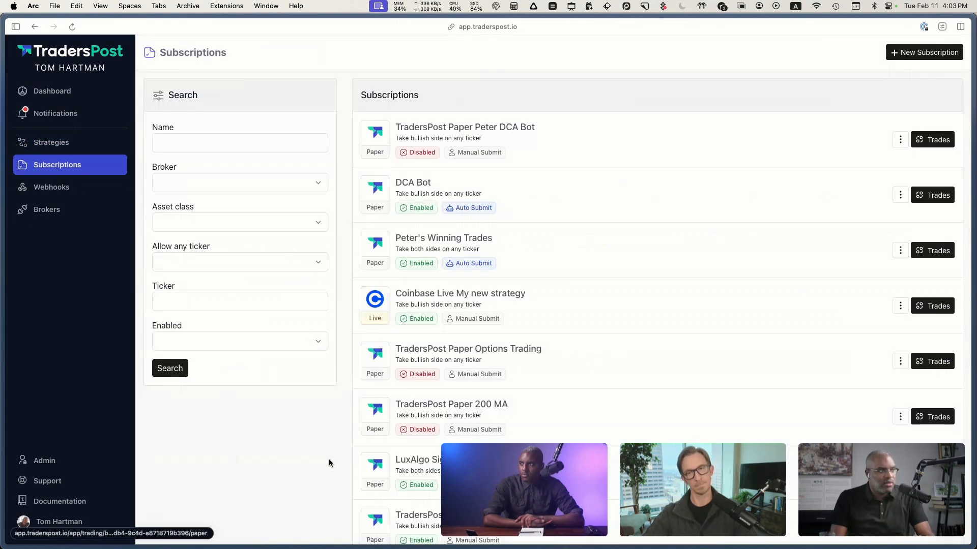
{"action": "left_click", "coordinate": [900, 140]}
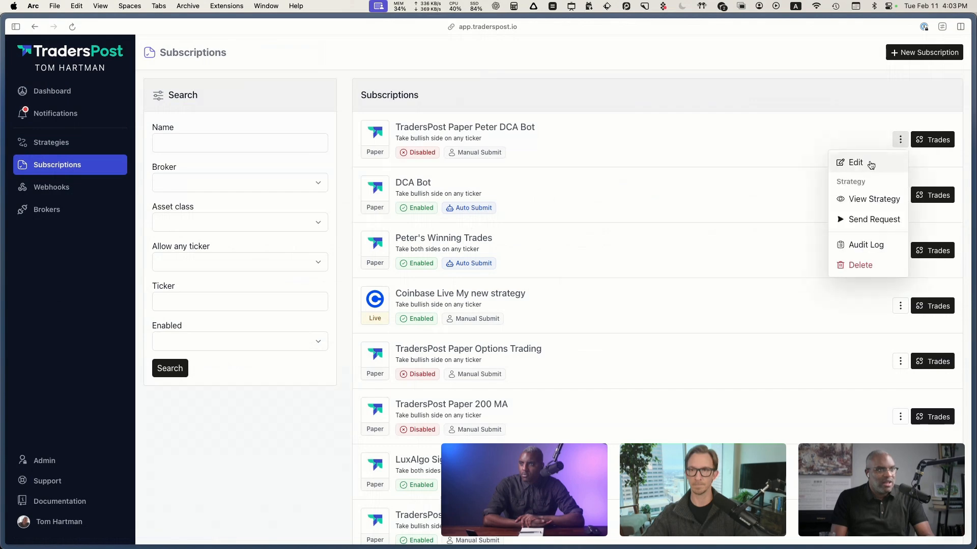
{"action": "left_click", "coordinate": [859, 164]}
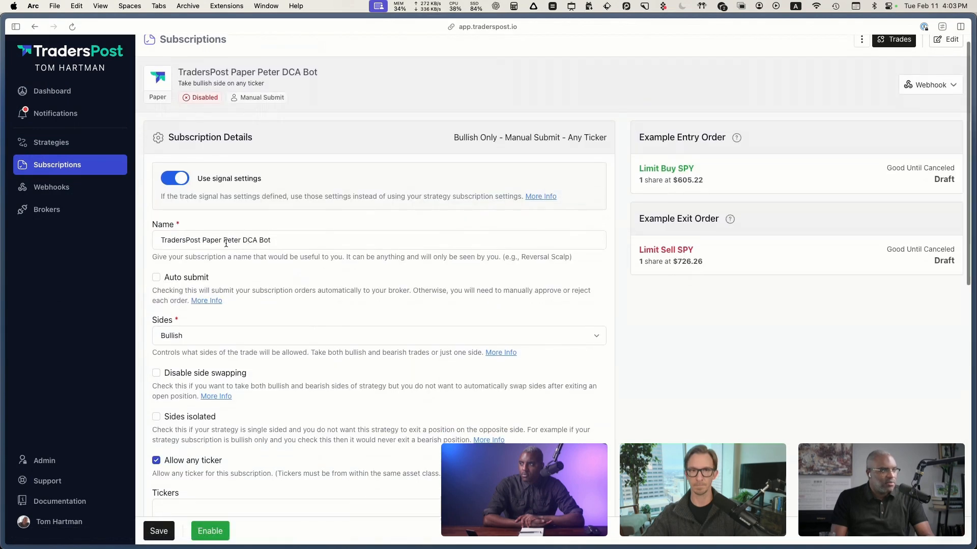
{"action": "left_click", "coordinate": [223, 241]}
{"action": "key", "text": "super+BackSpace"}
Step: Turn on Auto submit for the subscription so orders go to the broker without manual approval
{"action": "scroll", "coordinate": [340, 250], "scroll_direction": "down", "scroll_amount": 2}
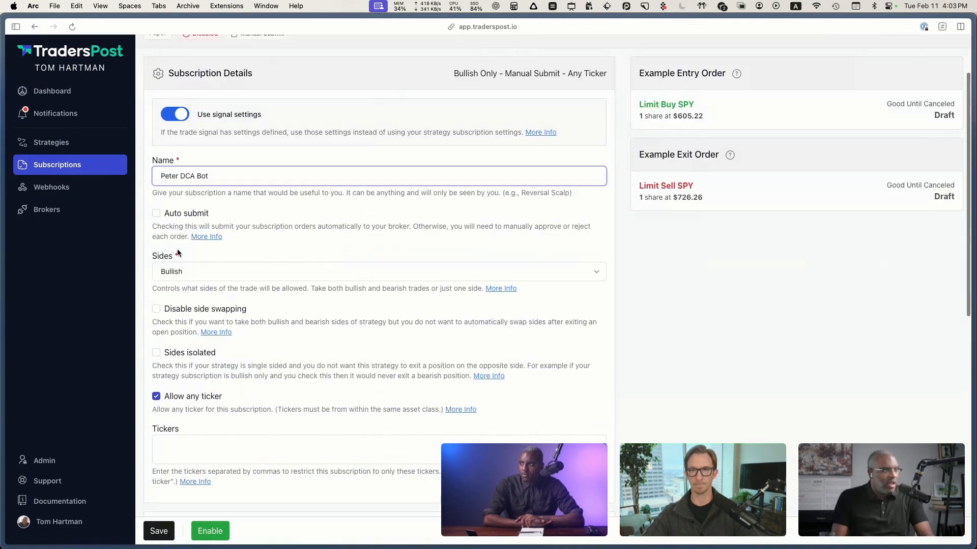
{"action": "left_click", "coordinate": [250, 224]}
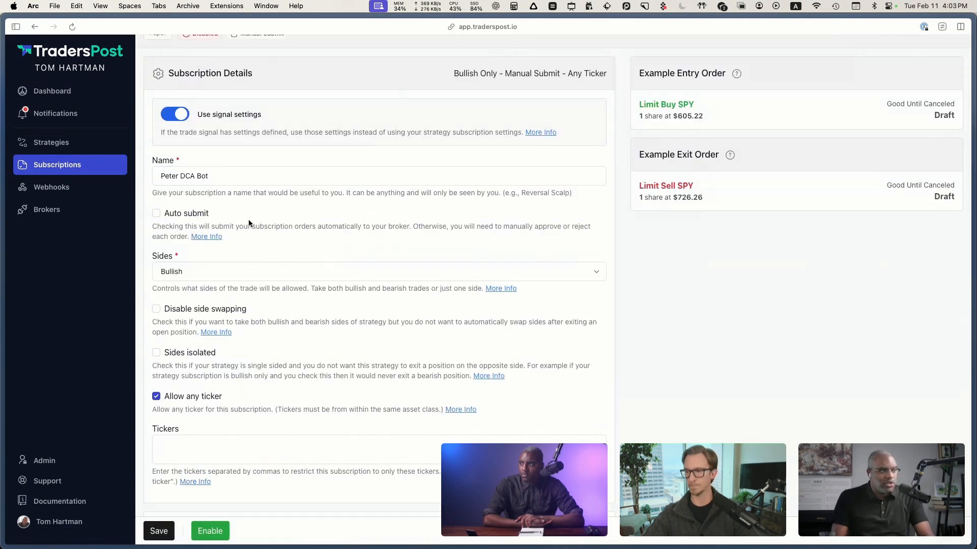
{"action": "left_click", "coordinate": [156, 215]}
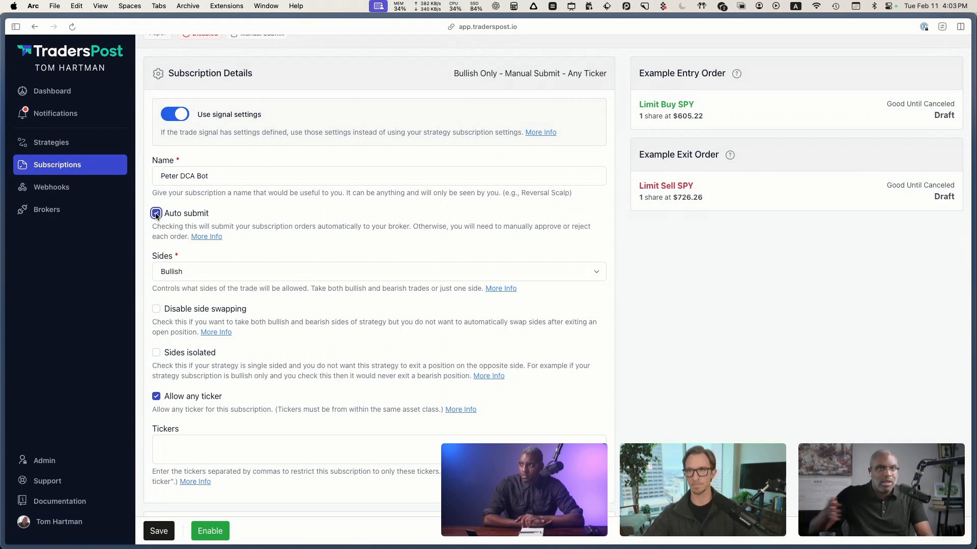
Step: Read the additional information about the Auto submit setting and close it
{"action": "scroll", "coordinate": [195, 261], "scroll_direction": "down", "scroll_amount": 1}
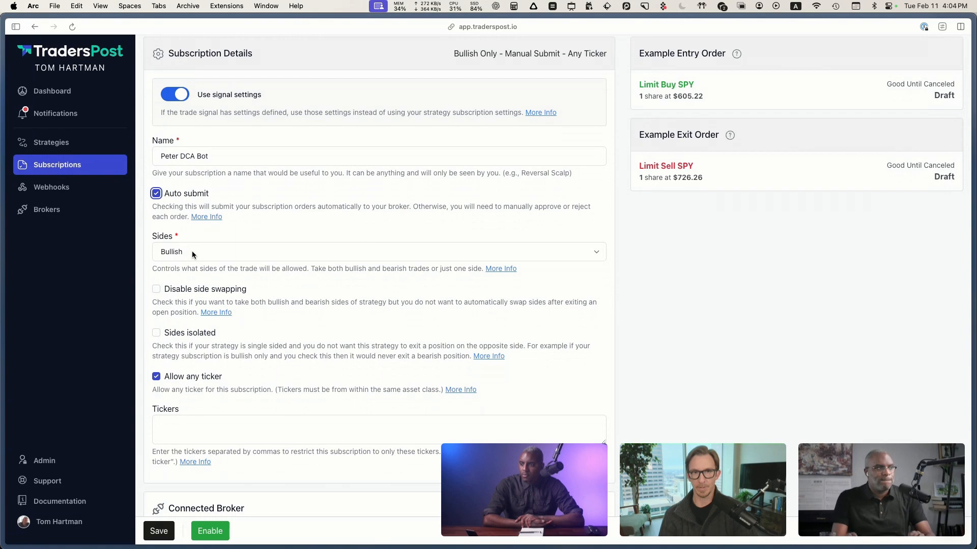
{"action": "left_click", "coordinate": [215, 237]}
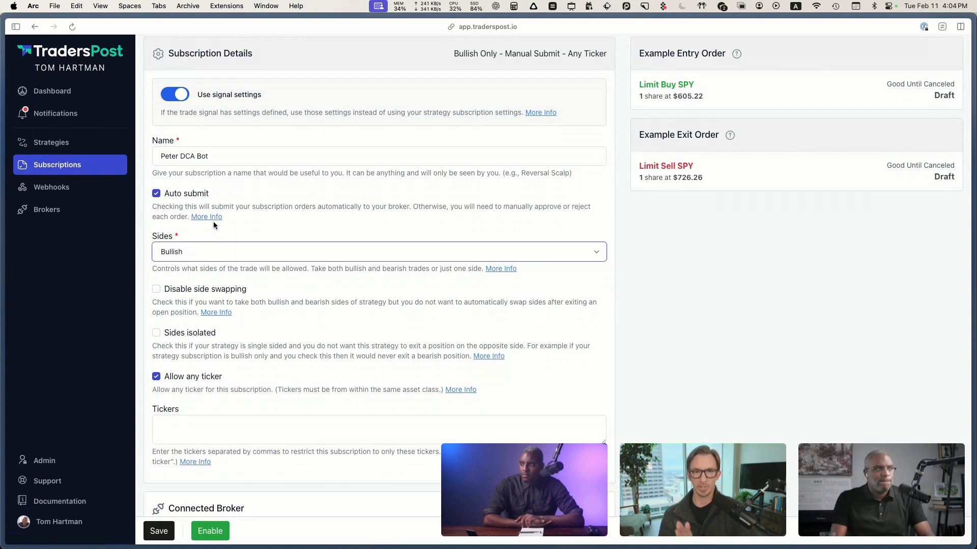
{"action": "left_click", "coordinate": [209, 218]}
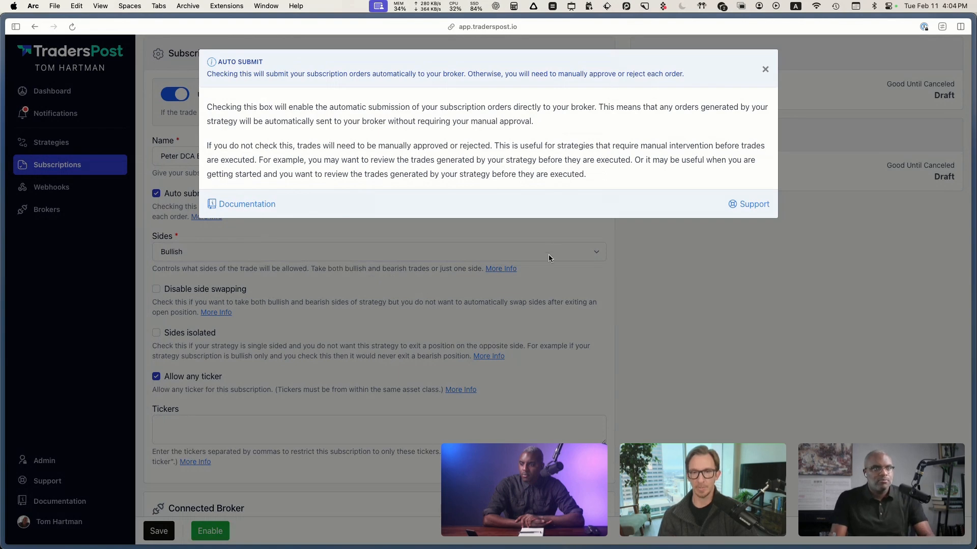
{"action": "left_click", "coordinate": [764, 70]}
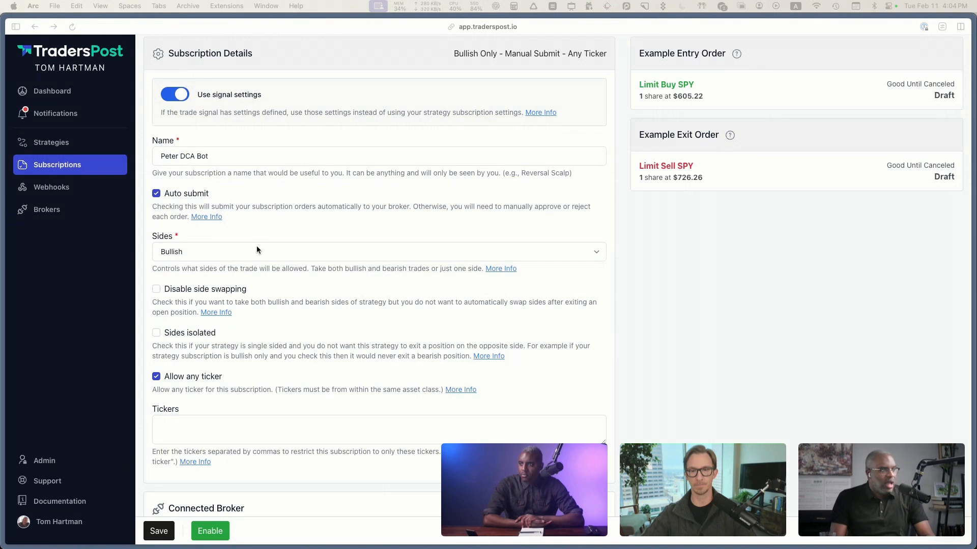
Step: Try Both (Bullish & Bearish) as the subscription's sides, and set them back to Bullish
{"action": "left_click", "coordinate": [188, 254]}
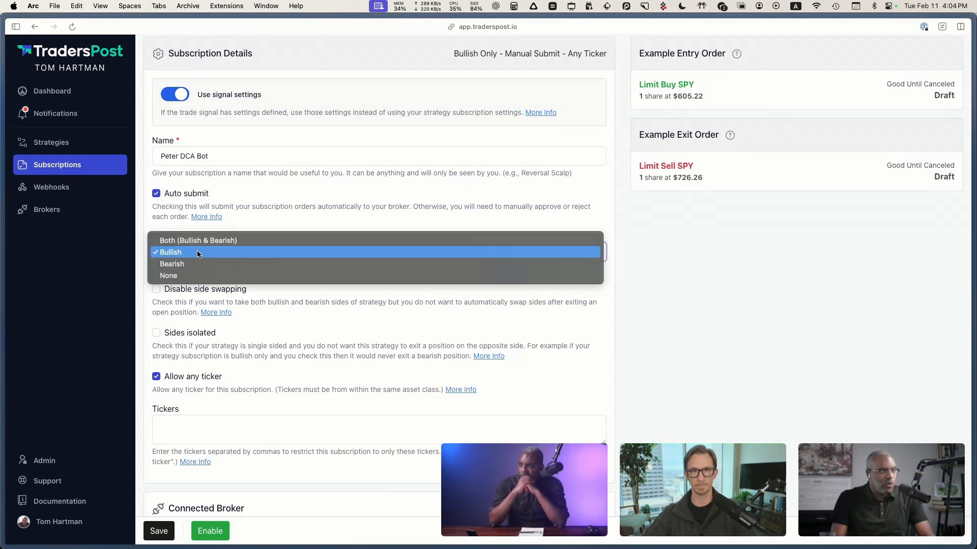
{"action": "left_click", "coordinate": [201, 241]}
{"action": "left_click", "coordinate": [122, 282]}
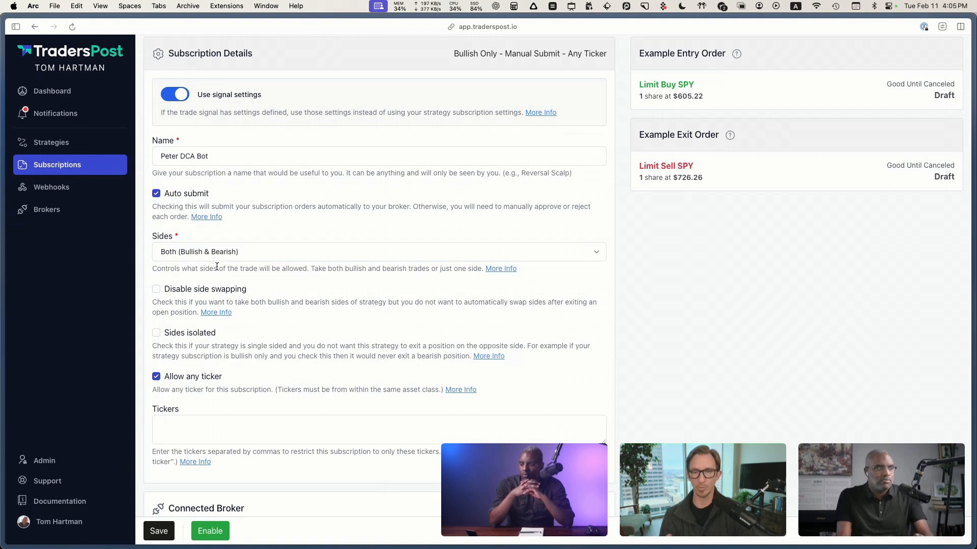
{"action": "left_click", "coordinate": [234, 249]}
{"action": "left_click", "coordinate": [234, 262]}
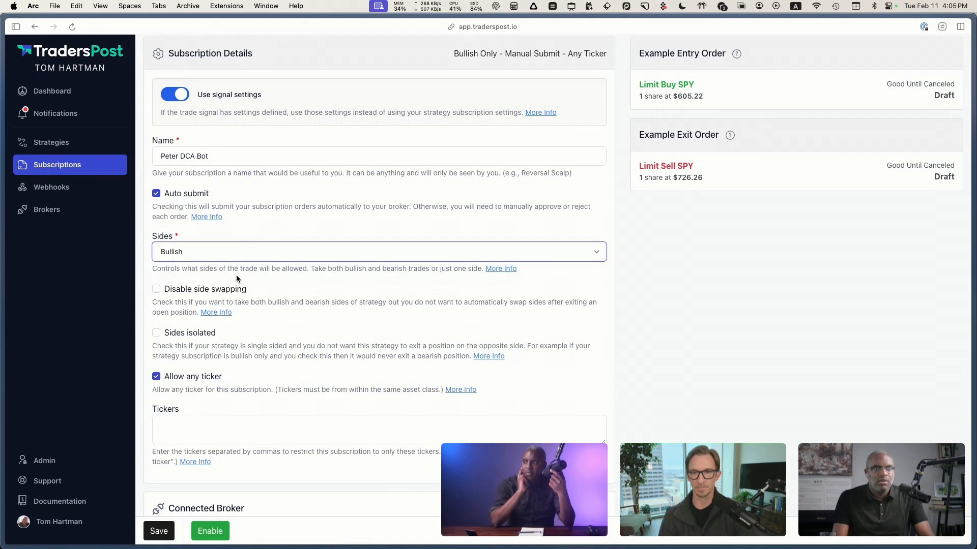
{"action": "left_click", "coordinate": [236, 276]}
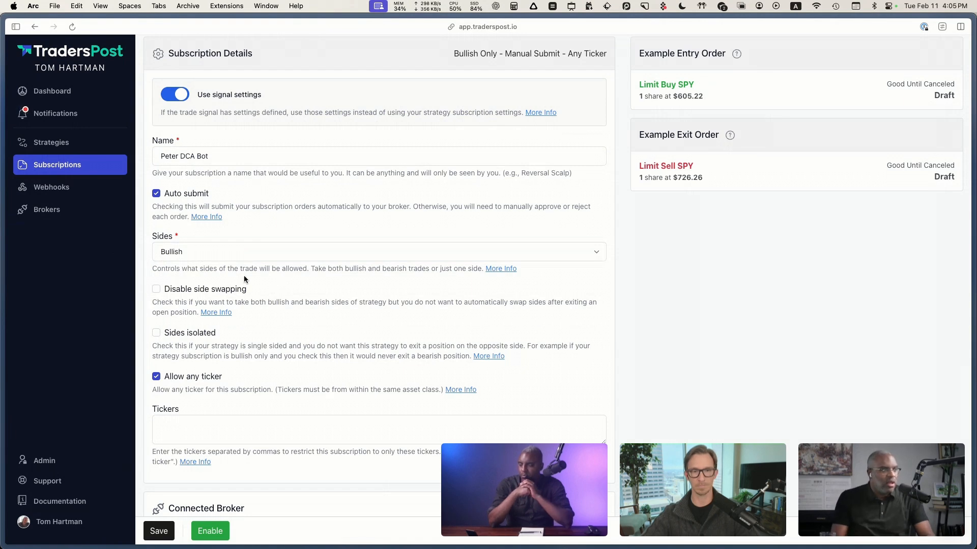
Step: Switch the subscription's sides to Both (Bullish & Bearish) while reviewing the side swapping option, and return them to Bullish
{"action": "scroll", "coordinate": [243, 275], "scroll_direction": "down", "scroll_amount": 1}
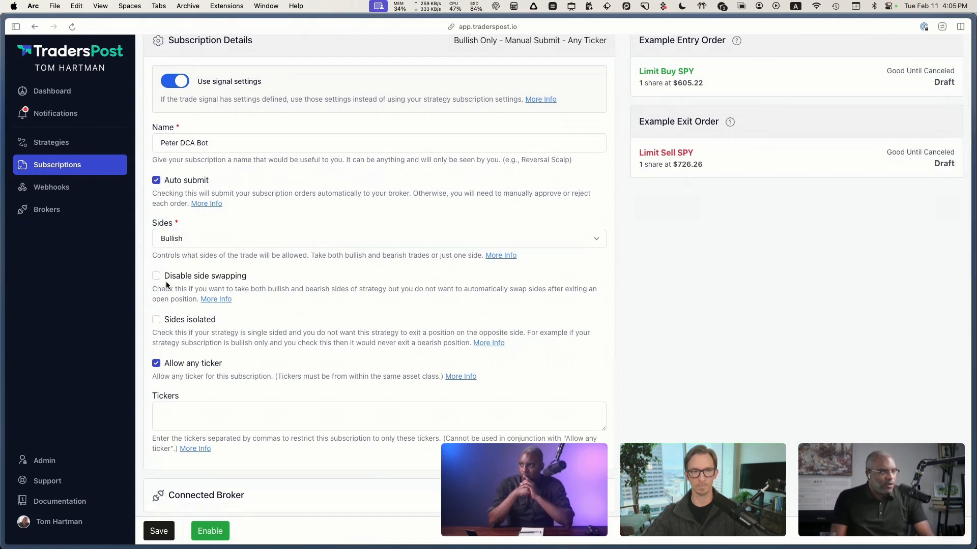
{"action": "scroll", "coordinate": [163, 292], "scroll_direction": "down", "scroll_amount": 1}
{"action": "left_click_drag", "start_coordinate": [248, 263], "coordinate": [158, 264]}
{"action": "left_click", "coordinate": [176, 292]}
{"action": "scroll", "coordinate": [176, 295], "scroll_direction": "down", "scroll_amount": 1}
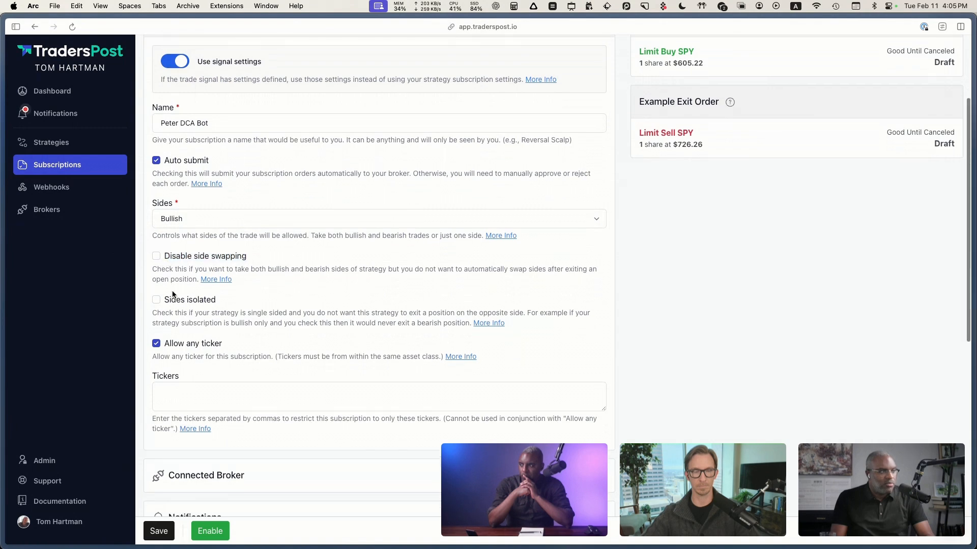
{"action": "left_click", "coordinate": [191, 221]}
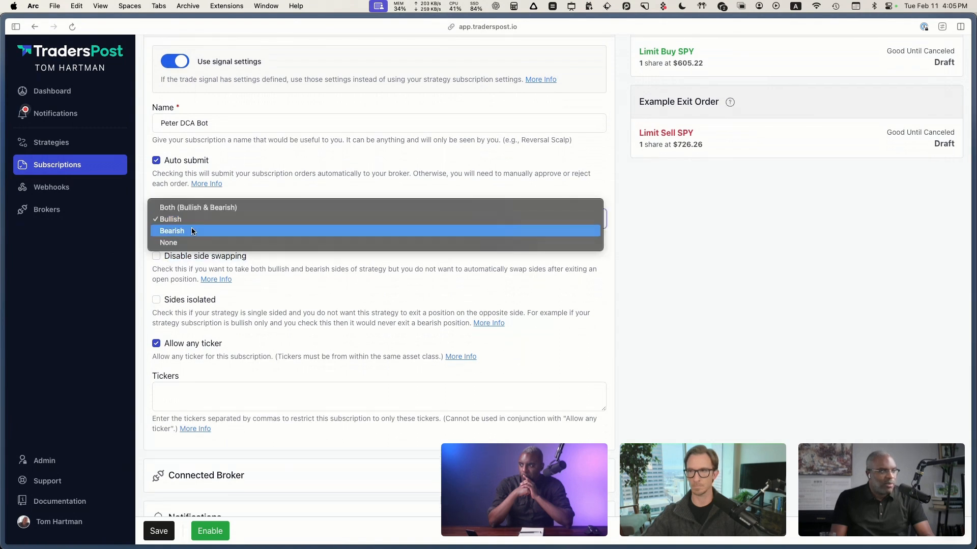
{"action": "left_click", "coordinate": [217, 208]}
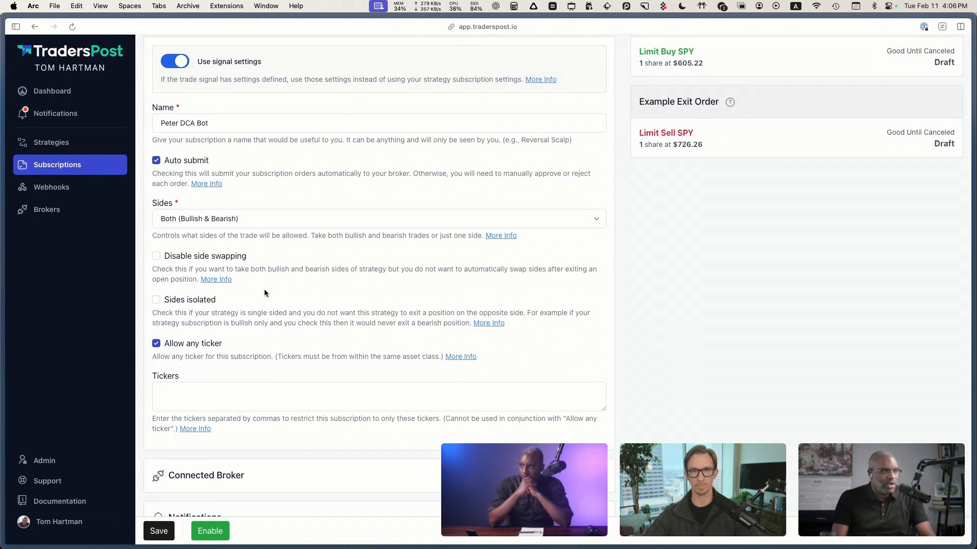
{"action": "left_click", "coordinate": [257, 224]}
{"action": "left_click", "coordinate": [259, 230]}
Step: Examine the Sides isolated, Allow any ticker and Tickers settings and the remaining sections of the subscription
{"action": "scroll", "coordinate": [265, 299], "scroll_direction": "down", "scroll_amount": 1}
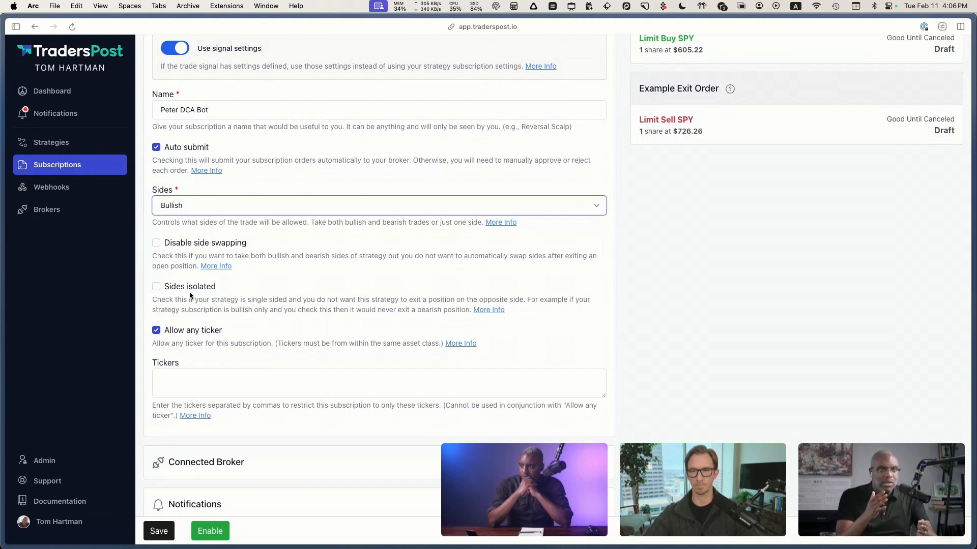
{"action": "left_click", "coordinate": [264, 340]}
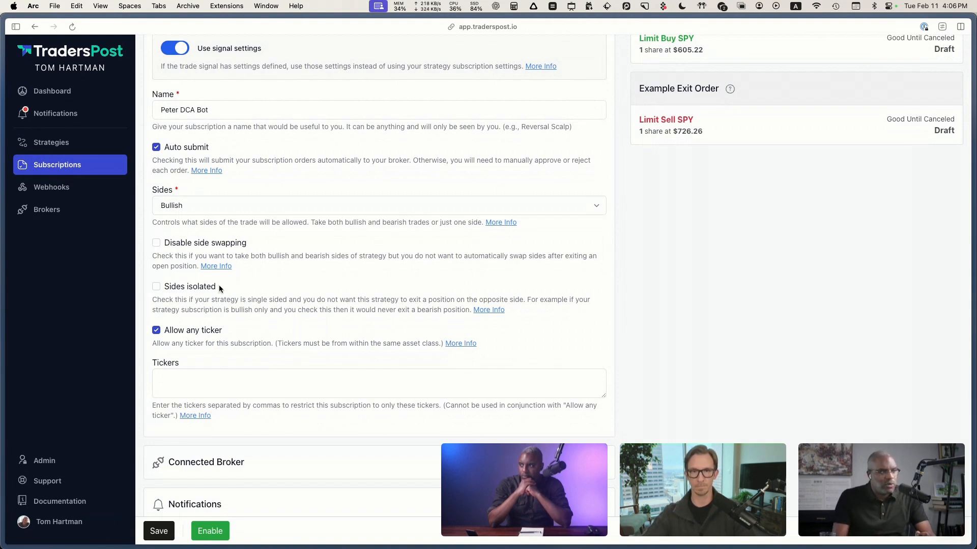
{"action": "left_click", "coordinate": [207, 309]}
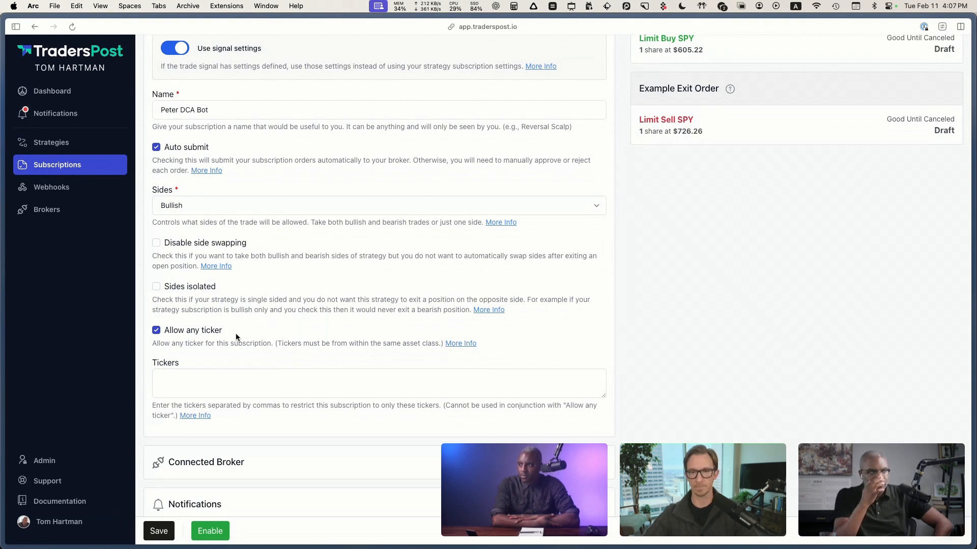
{"action": "scroll", "coordinate": [227, 329], "scroll_direction": "down", "scroll_amount": 1}
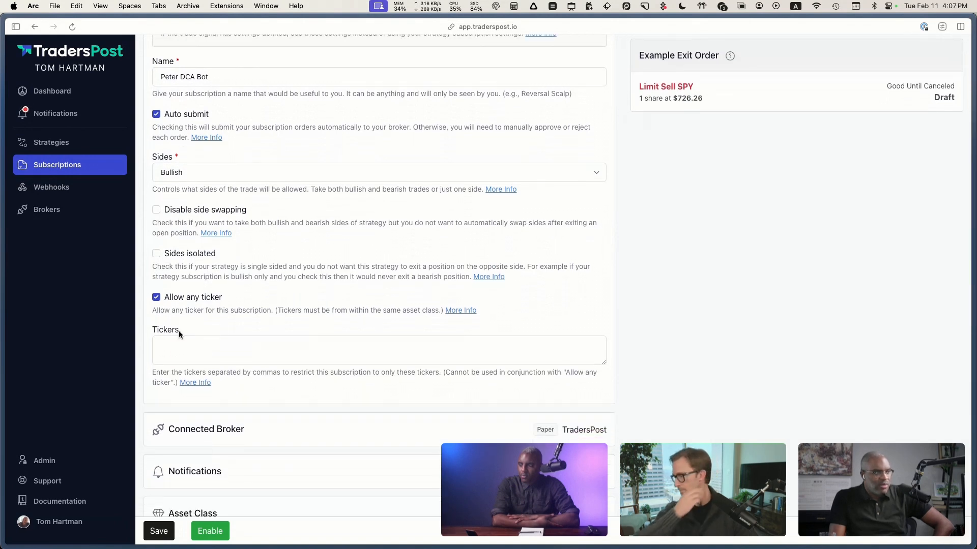
{"action": "scroll", "coordinate": [218, 331], "scroll_direction": "down", "scroll_amount": 1}
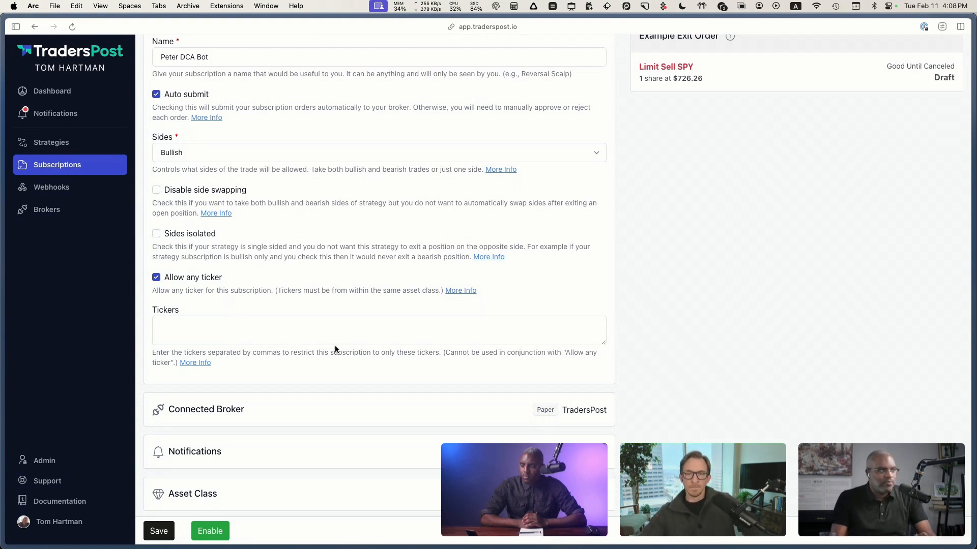
{"action": "scroll", "coordinate": [335, 349], "scroll_direction": "down", "scroll_amount": 1}
{"action": "scroll", "coordinate": [335, 349], "scroll_direction": "down", "scroll_amount": 3}
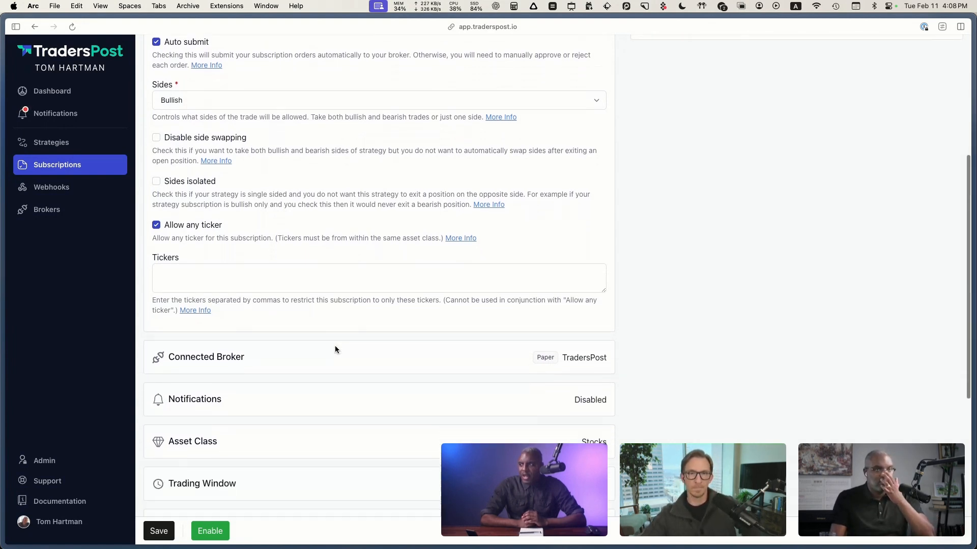
{"action": "scroll", "coordinate": [337, 350], "scroll_direction": "down", "scroll_amount": 3}
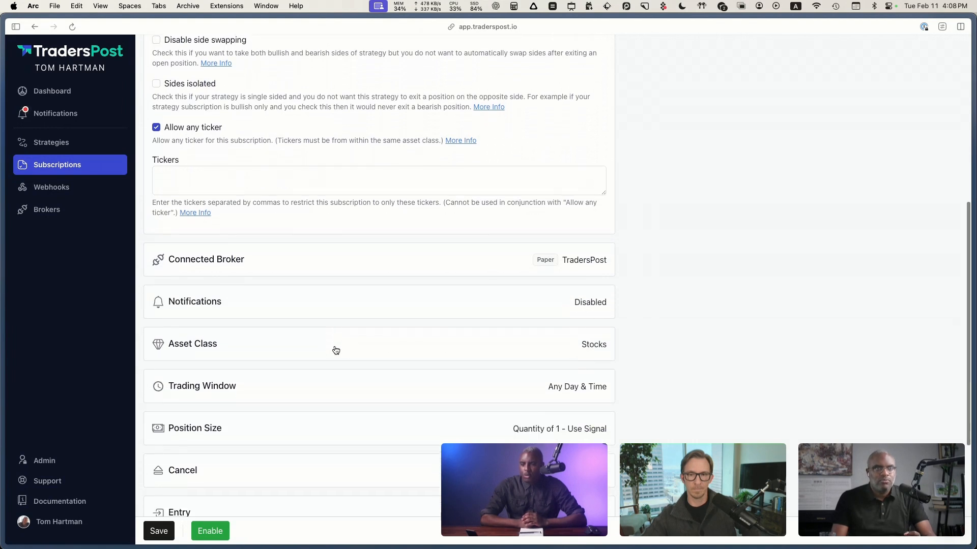
{"action": "scroll", "coordinate": [335, 352], "scroll_direction": "down", "scroll_amount": 1}
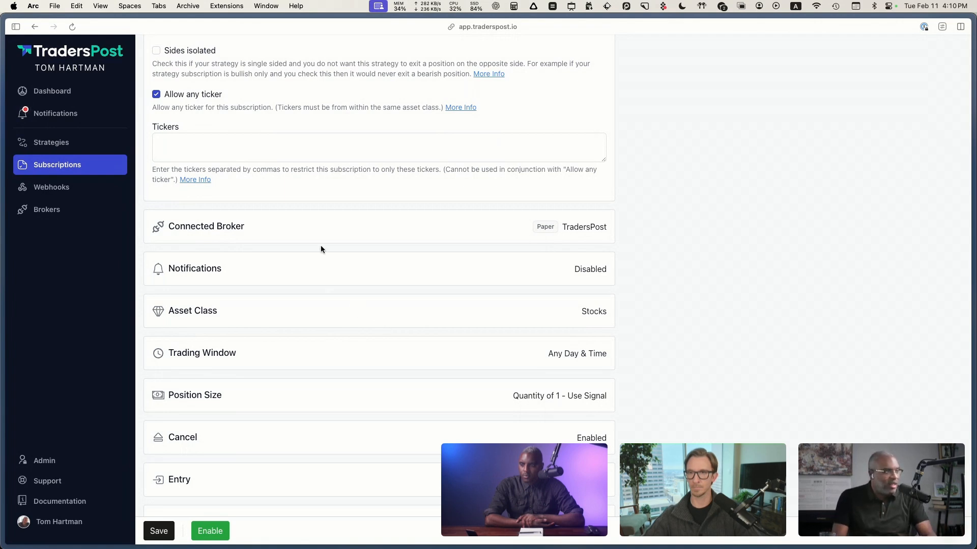
Step: Try BTC-USD as the subscription's restricted ticker, and clear the Tickers field again
{"action": "scroll", "coordinate": [321, 249], "scroll_direction": "up", "scroll_amount": 1}
{"action": "left_click", "coordinate": [231, 165]}
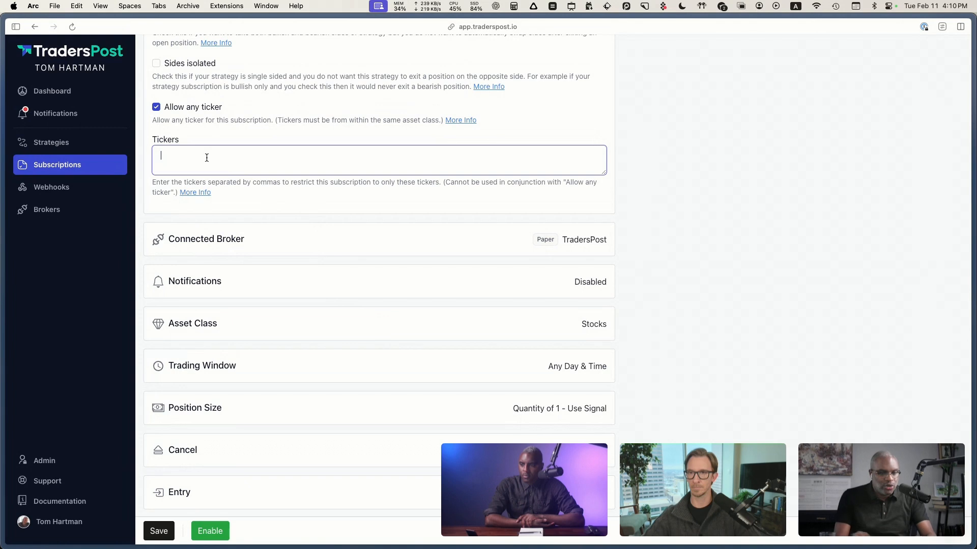
{"action": "type", "text": "BTC-USD"}
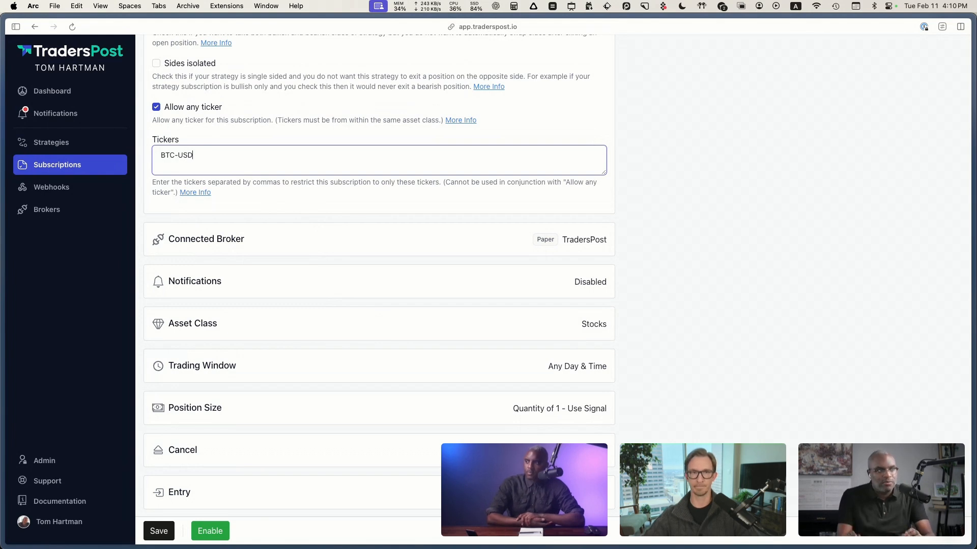
{"action": "key", "text": "super+a"}
{"action": "key", "text": "BackSpace"}
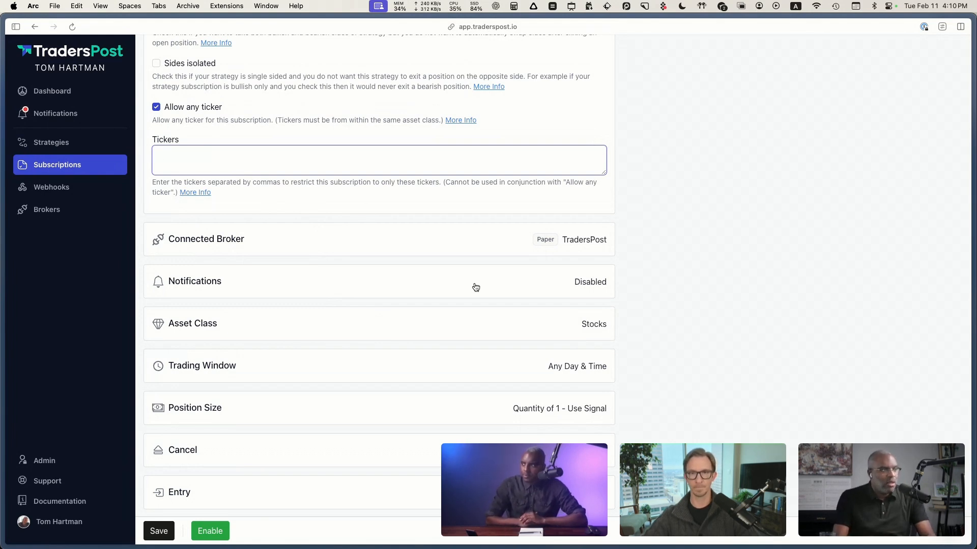
Step: Expand the Connected Broker section and review the available brokers, keeping TradersPost
{"action": "scroll", "coordinate": [327, 247], "scroll_direction": "down", "scroll_amount": 1}
{"action": "left_click", "coordinate": [265, 224]}
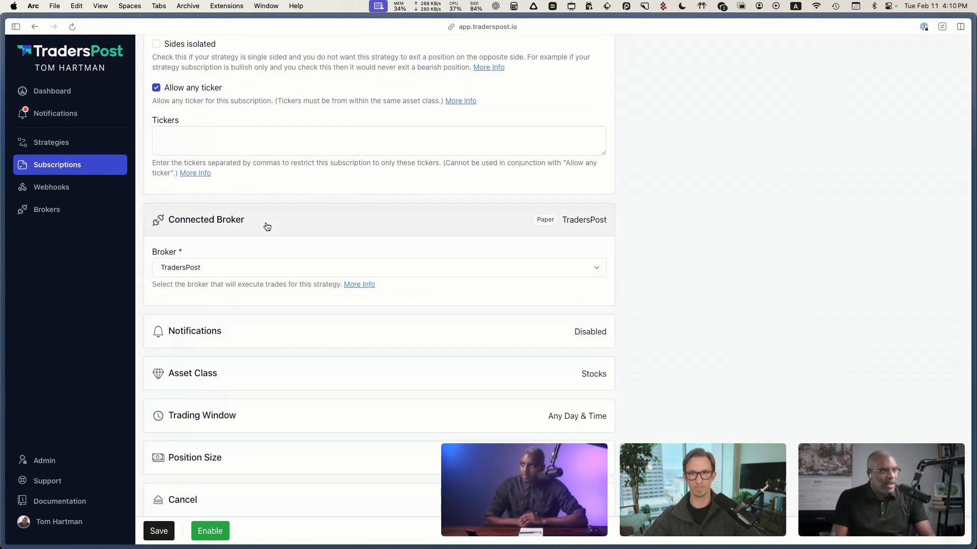
{"action": "scroll", "coordinate": [306, 278], "scroll_direction": "down", "scroll_amount": 1}
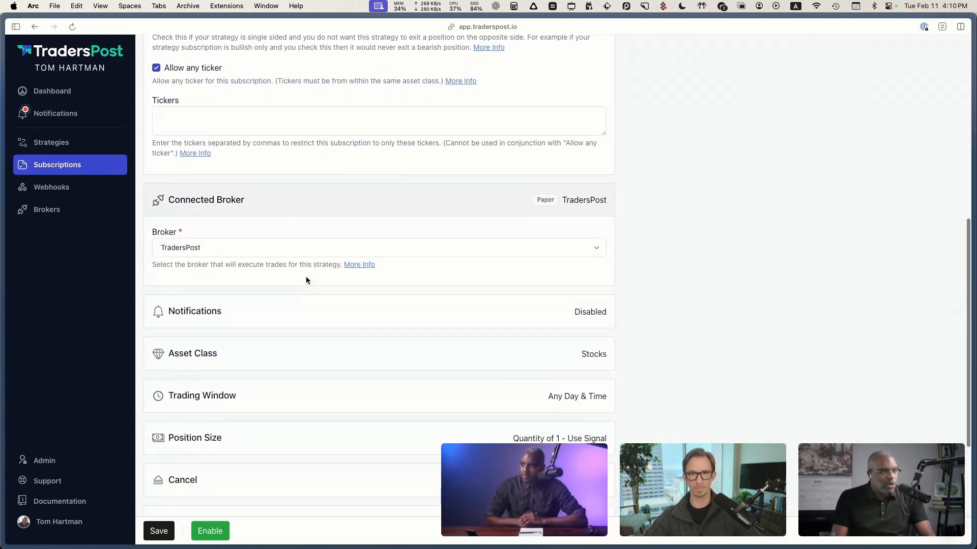
{"action": "left_click", "coordinate": [206, 248]}
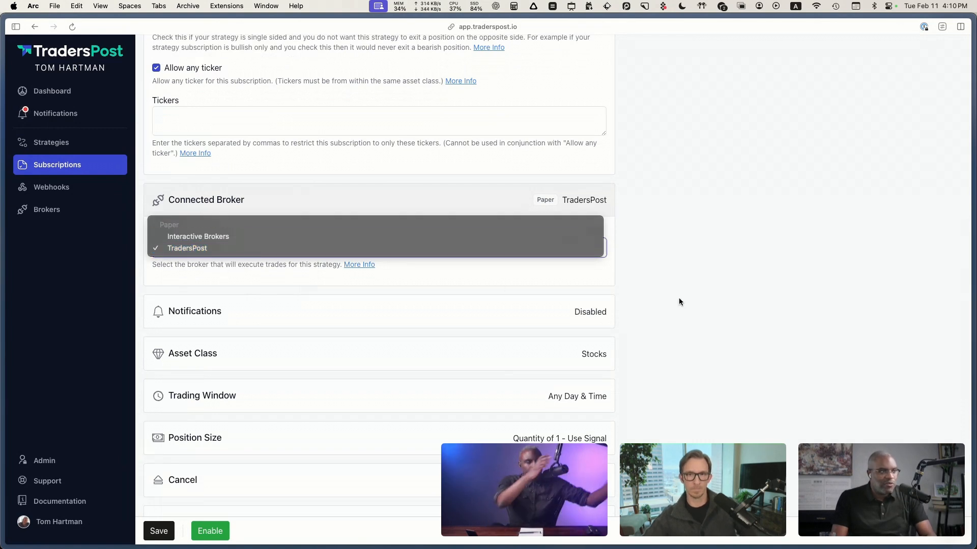
{"action": "left_click", "coordinate": [660, 302]}
{"action": "scroll", "coordinate": [660, 303], "scroll_direction": "down", "scroll_amount": 3}
{"action": "scroll", "coordinate": [660, 303], "scroll_direction": "down", "scroll_amount": 2}
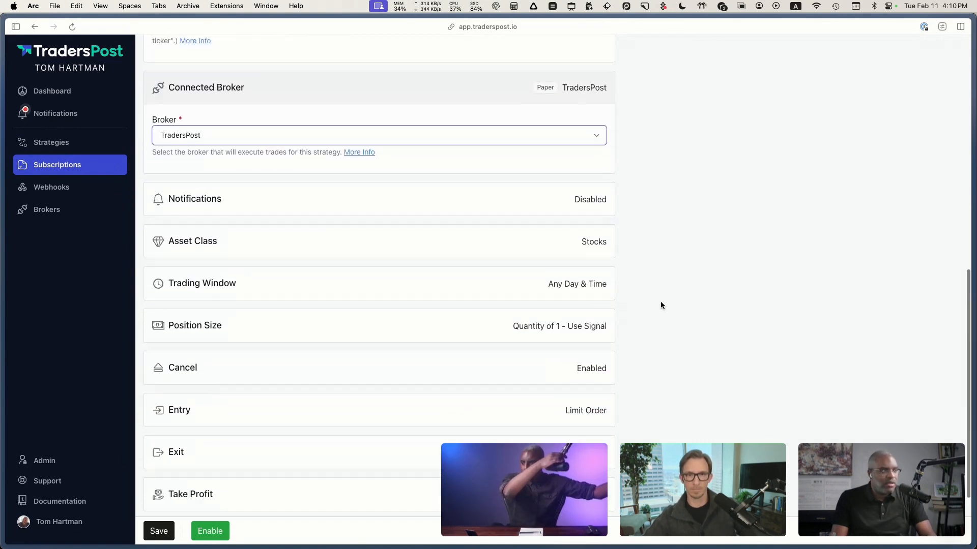
Step: Expand the Notifications section, try the Notify failures only option, and leave it off
{"action": "left_click", "coordinate": [226, 203]}
{"action": "scroll", "coordinate": [264, 260], "scroll_direction": "down", "scroll_amount": 2}
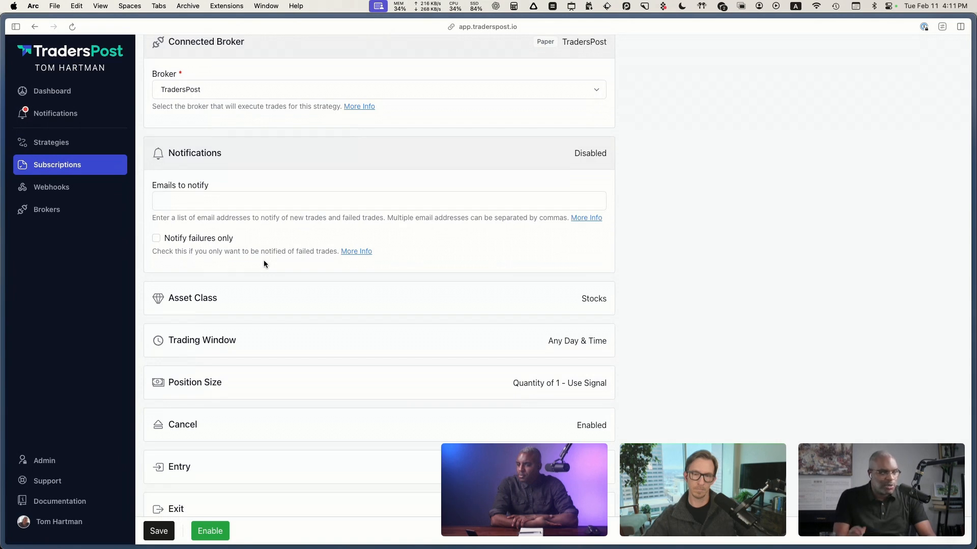
{"action": "left_click", "coordinate": [157, 239]}
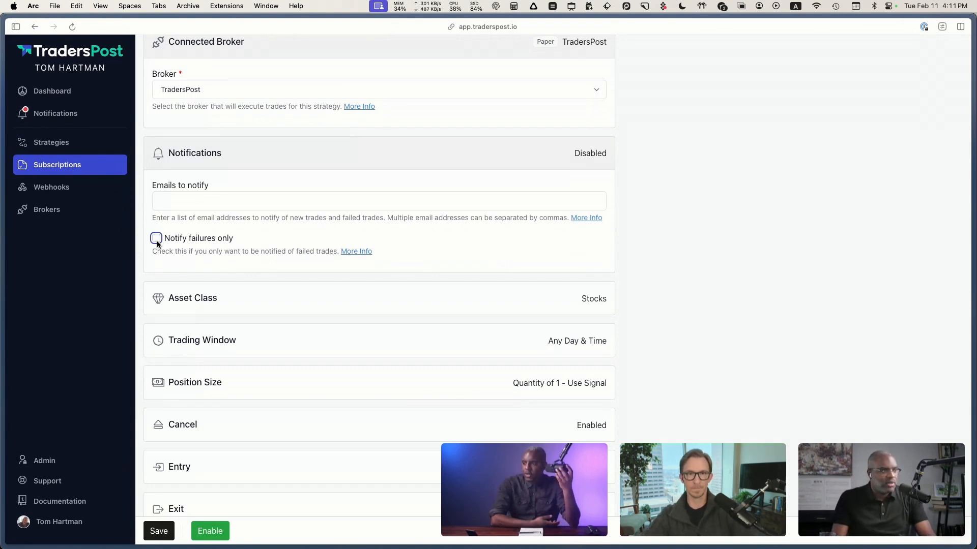
{"action": "left_click", "coordinate": [157, 239]}
Step: Expand the Asset Class section and review the available asset classes, keeping Stocks
{"action": "scroll", "coordinate": [203, 263], "scroll_direction": "down", "scroll_amount": 2}
{"action": "left_click", "coordinate": [226, 262]}
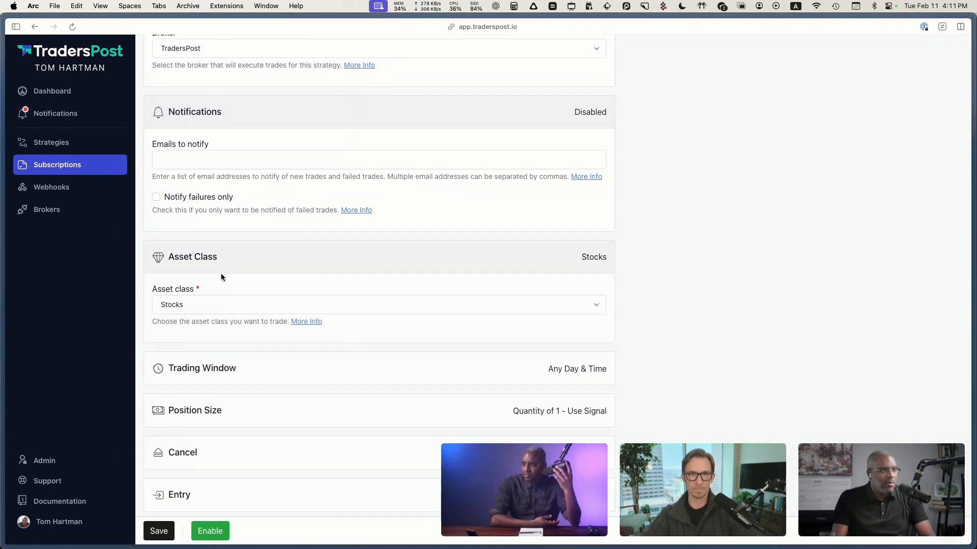
{"action": "scroll", "coordinate": [221, 274], "scroll_direction": "down", "scroll_amount": 1}
{"action": "left_click", "coordinate": [184, 273]}
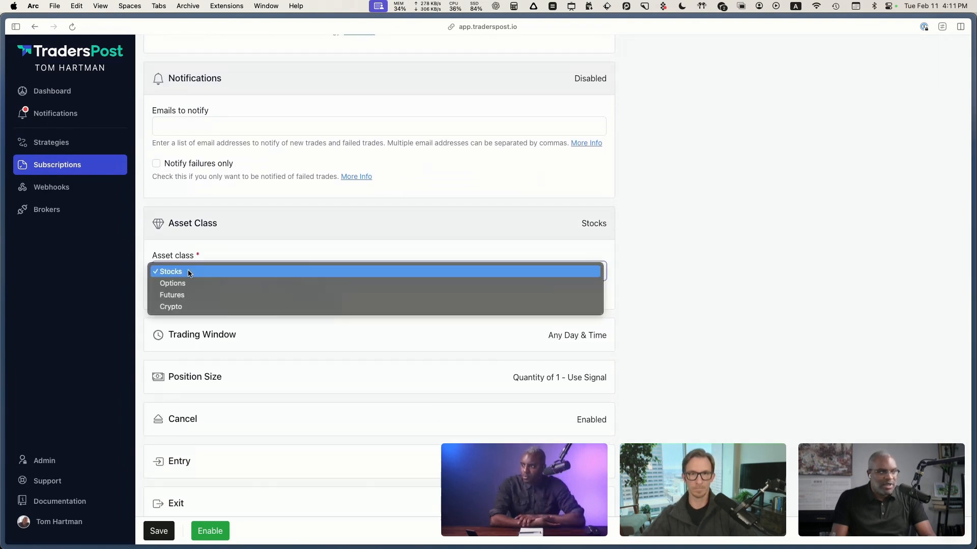
{"action": "left_click", "coordinate": [110, 283]}
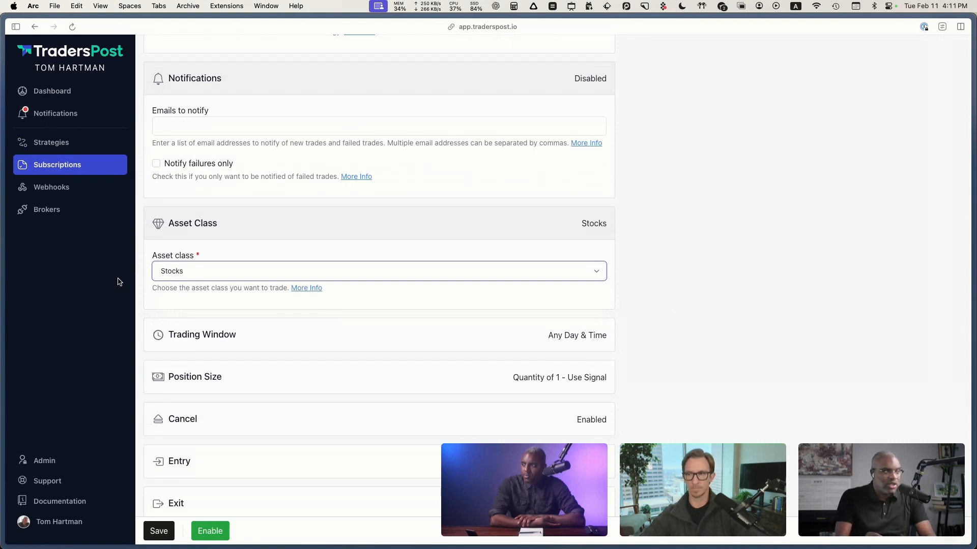
Step: Check the Peter DCA Bot's asset class in the strategies list, and compare it with the subscription's asset class options
{"action": "left_click", "coordinate": [65, 145]}
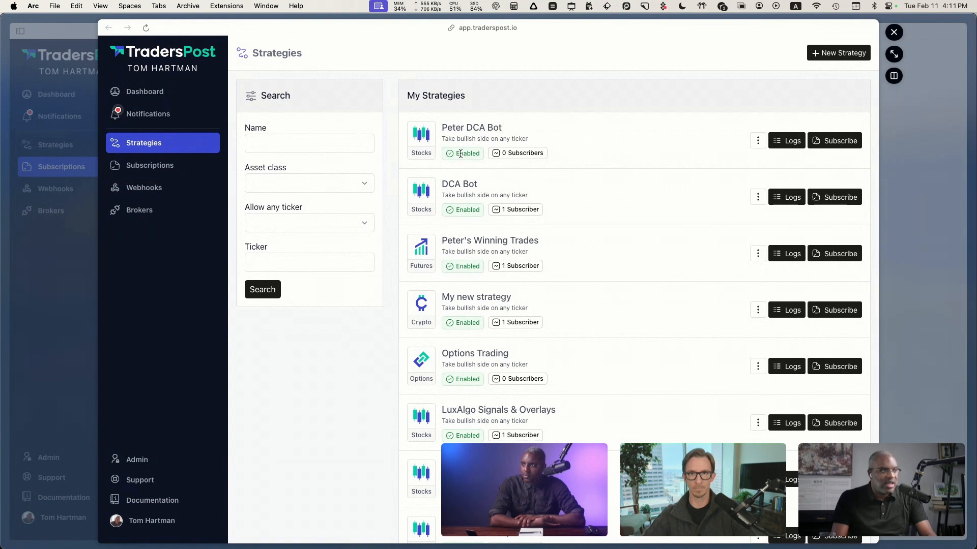
{"action": "key", "text": "ctrl+a"}
{"action": "mouse_move", "coordinate": [442, 143]}
{"action": "left_mouse_down"}
{"action": "mouse_move", "coordinate": [391, 153]}
{"action": "mouse_move", "coordinate": [422, 173]}
{"action": "mouse_move", "coordinate": [435, 137]}
{"action": "left_mouse_up"}
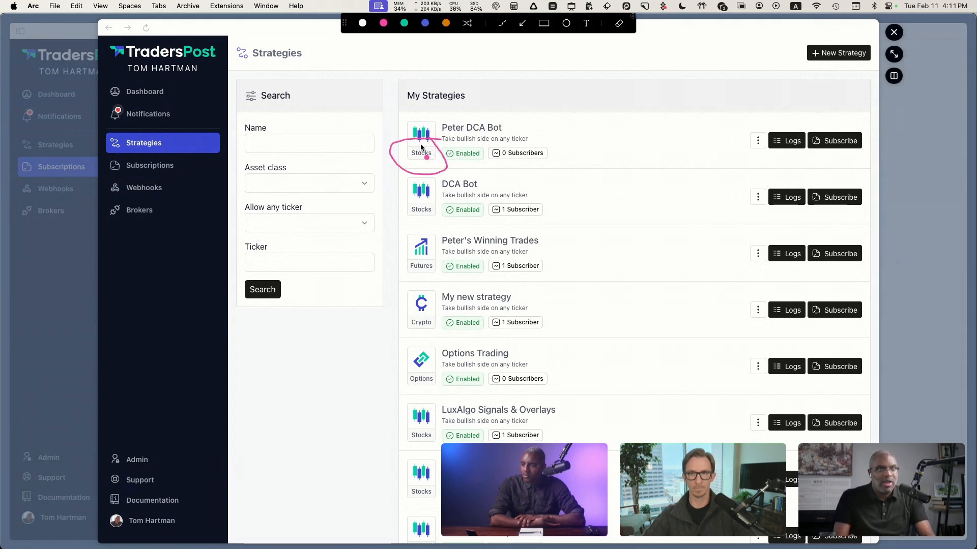
{"action": "key", "text": "Escape"}
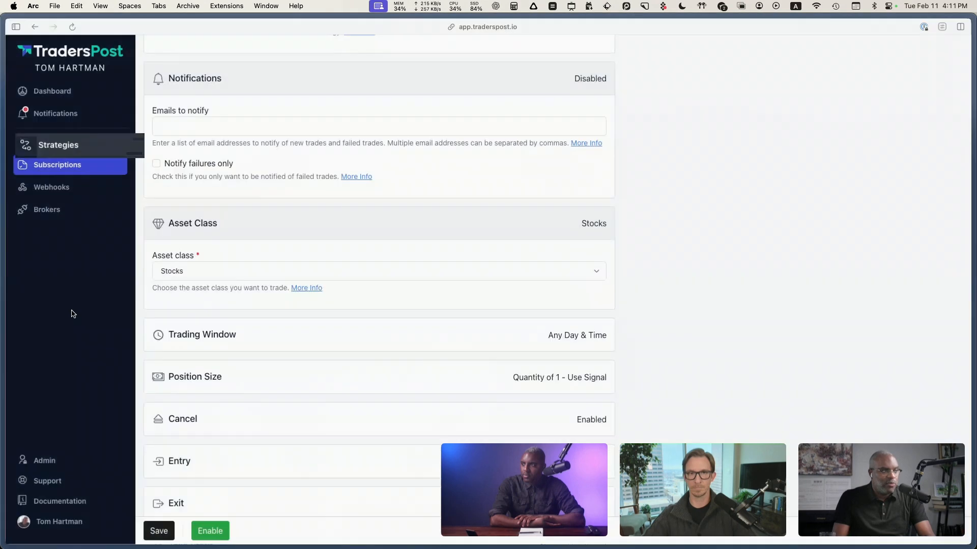
{"action": "left_click", "coordinate": [193, 275]}
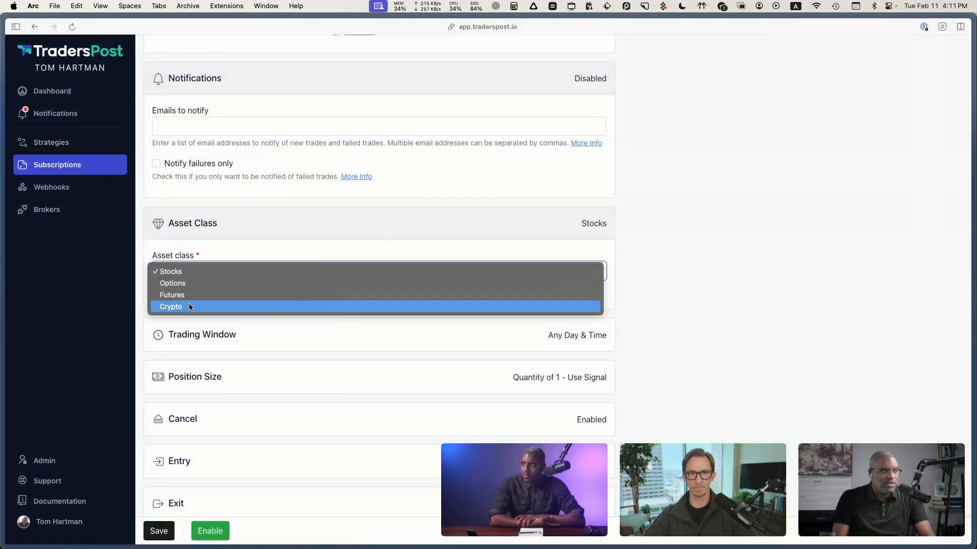
{"action": "left_click", "coordinate": [114, 310]}
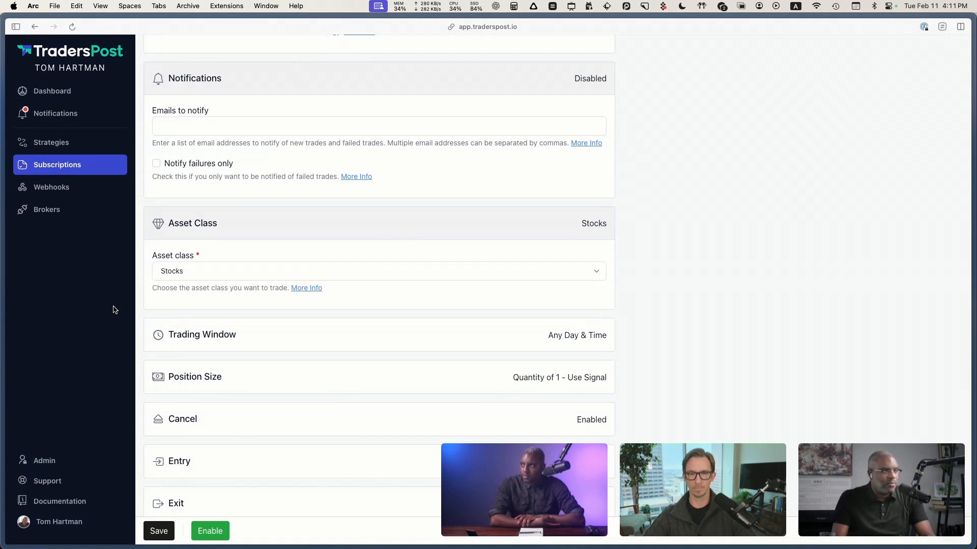
Step: Expand the Trading Window section, add a trading window, and look at its from and to time fields
{"action": "scroll", "coordinate": [117, 309], "scroll_direction": "down", "scroll_amount": 1}
{"action": "scroll", "coordinate": [119, 309], "scroll_direction": "down", "scroll_amount": 3}
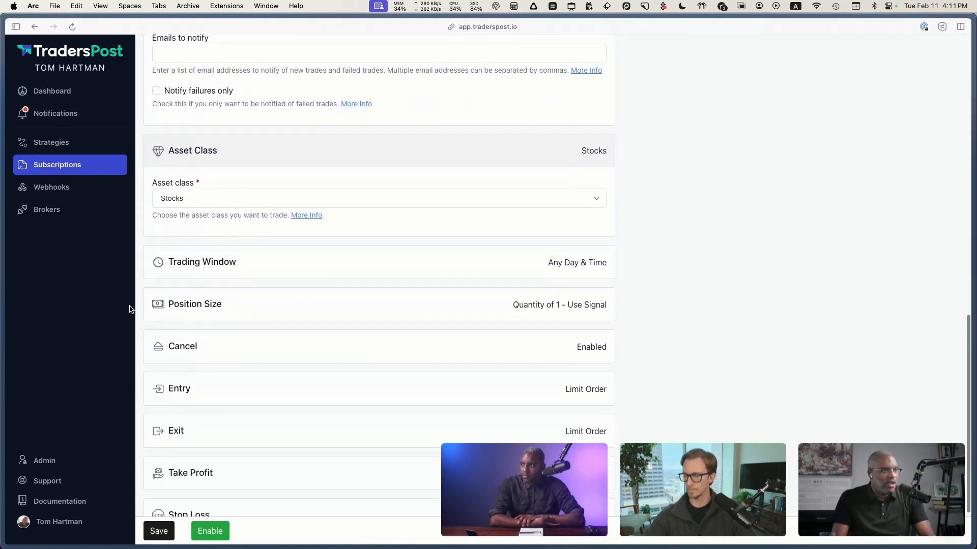
{"action": "left_click", "coordinate": [284, 263]}
{"action": "scroll", "coordinate": [97, 298], "scroll_direction": "down", "scroll_amount": 3}
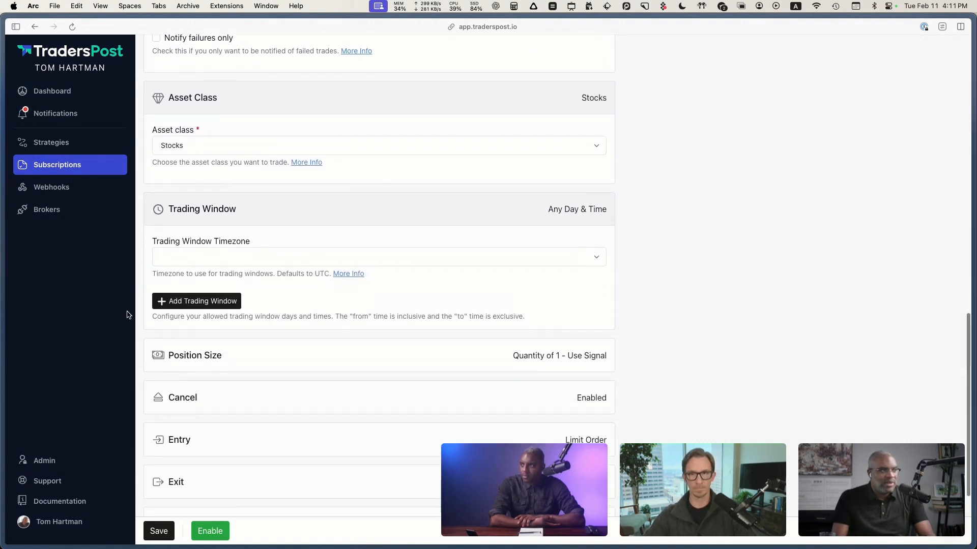
{"action": "left_click", "coordinate": [275, 296]}
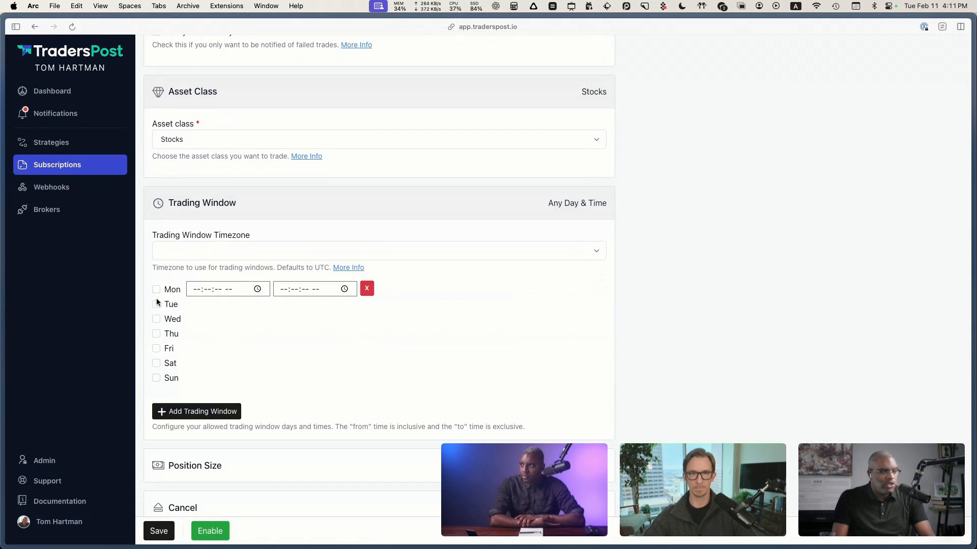
{"action": "left_click", "coordinate": [228, 289]}
{"action": "left_click", "coordinate": [295, 289]}
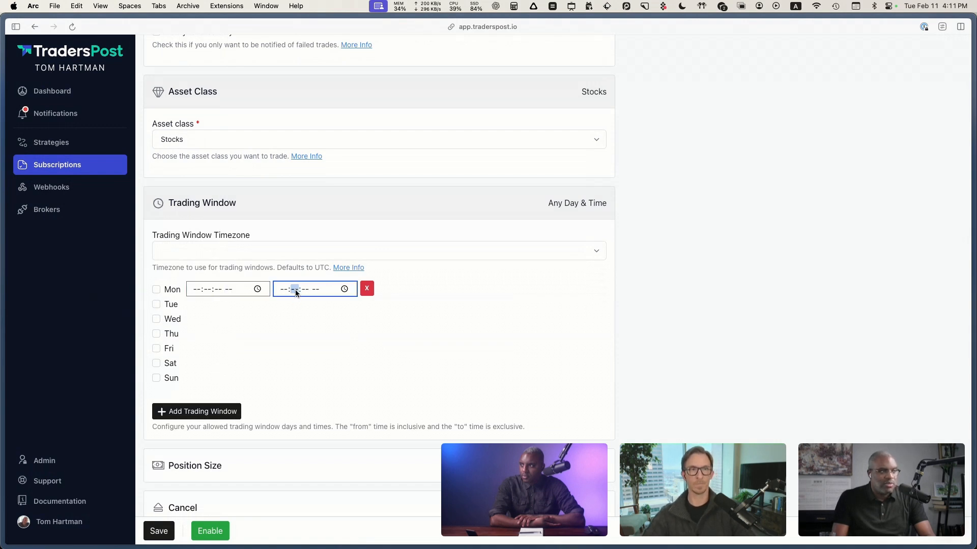
Step: Enable Monday through Friday as the allowed days of the new trading window
{"action": "left_click", "coordinate": [156, 290]}
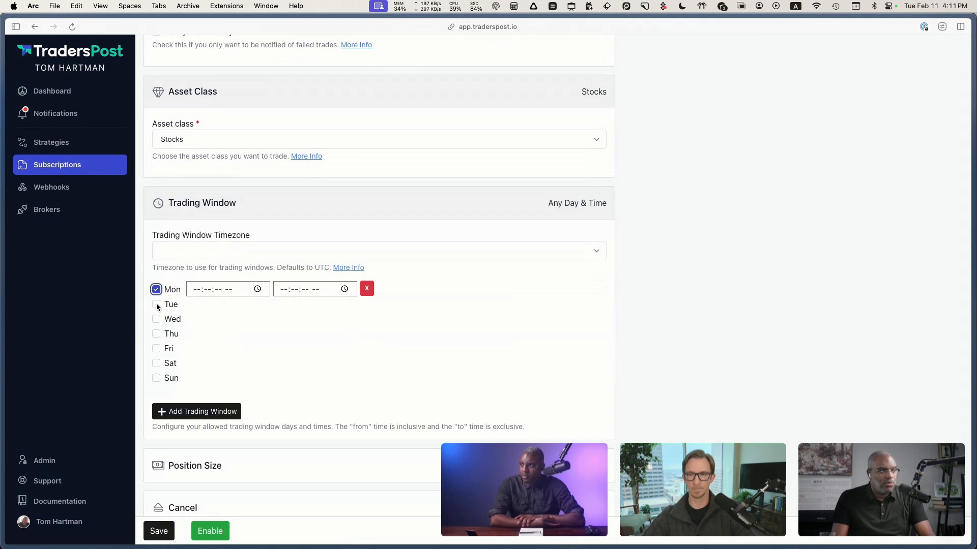
{"action": "left_click", "coordinate": [156, 304]}
{"action": "left_click", "coordinate": [156, 319]}
{"action": "left_click", "coordinate": [156, 333]}
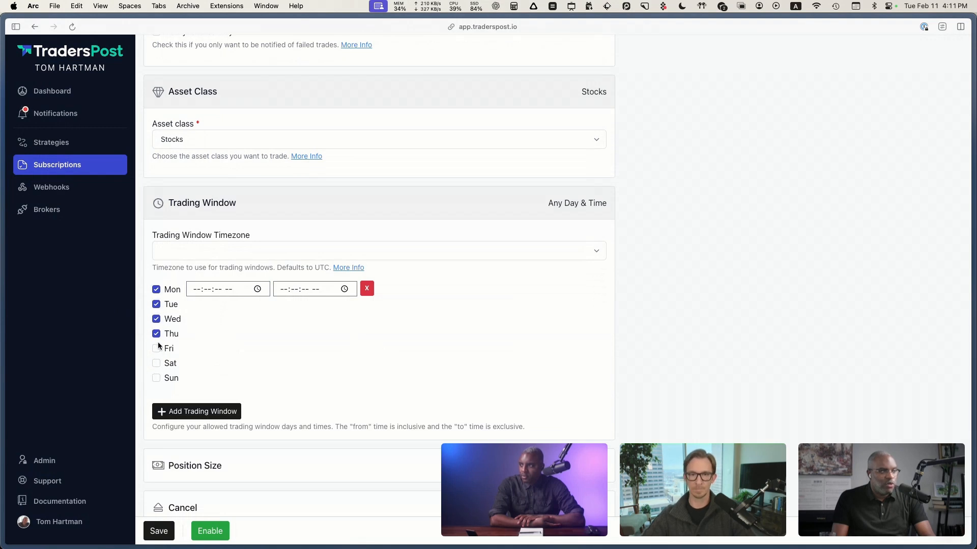
{"action": "left_click", "coordinate": [156, 349]}
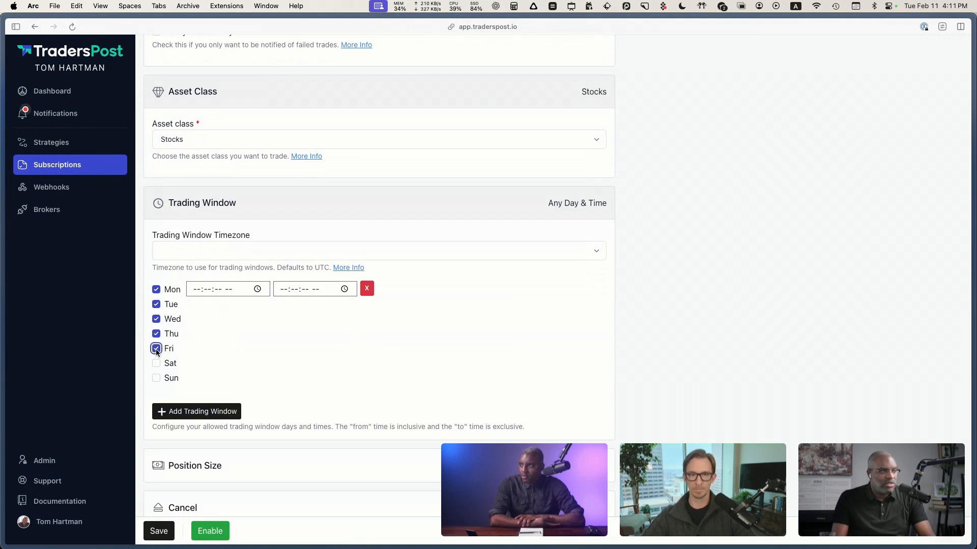
Step: Set the trading window's from time to 09:30:00 AM
{"action": "left_click", "coordinate": [257, 289]}
{"action": "left_click", "coordinate": [201, 400]}
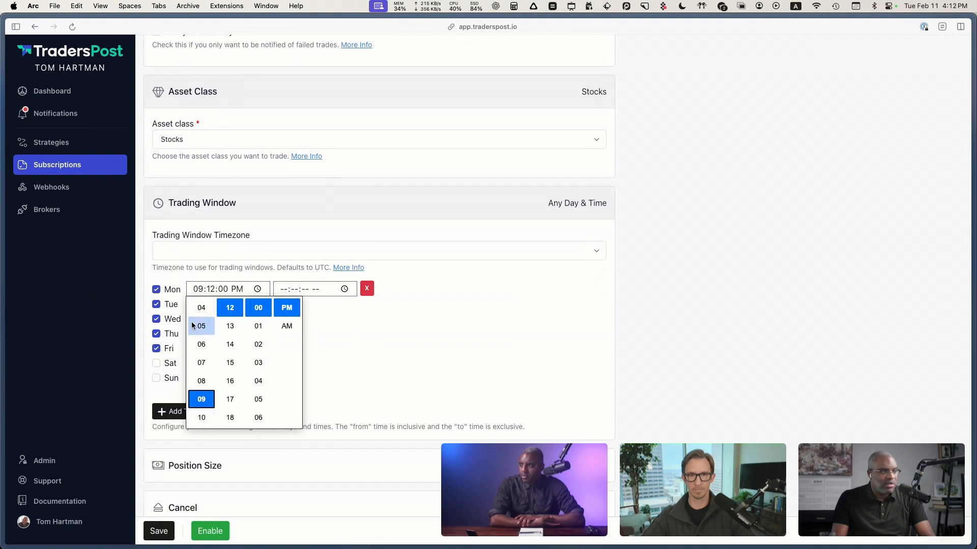
{"action": "scroll", "coordinate": [230, 399], "scroll_direction": "down", "scroll_amount": 5}
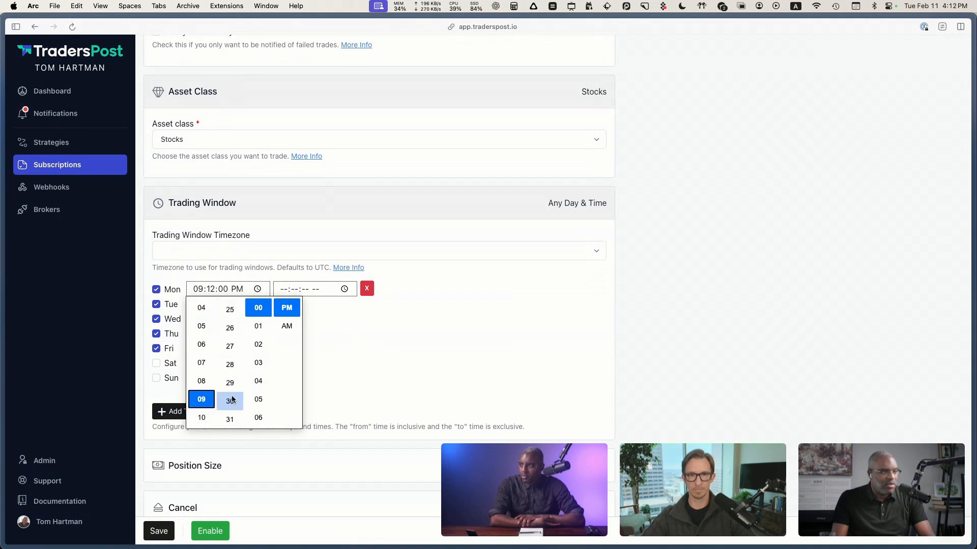
{"action": "left_click", "coordinate": [231, 400]}
{"action": "left_click", "coordinate": [289, 290]}
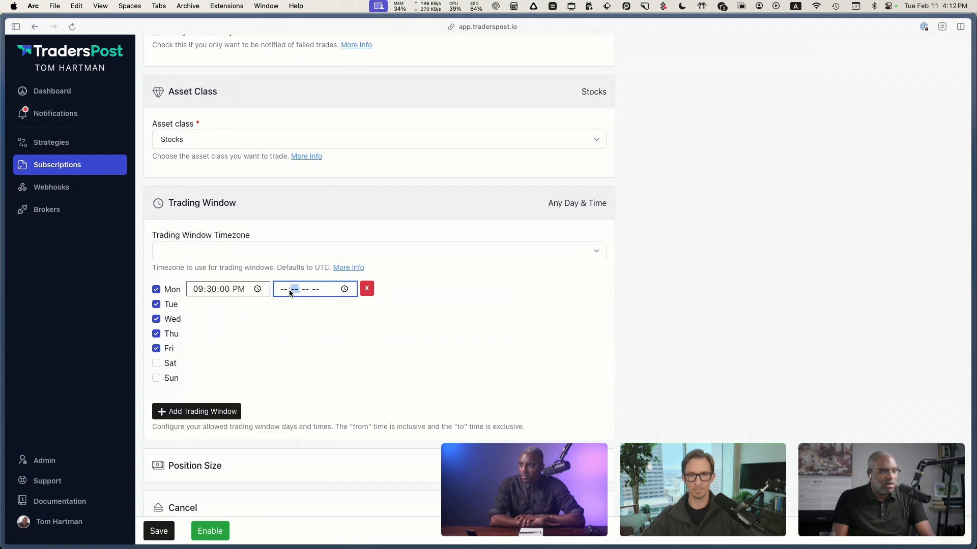
{"action": "left_click", "coordinate": [234, 289]}
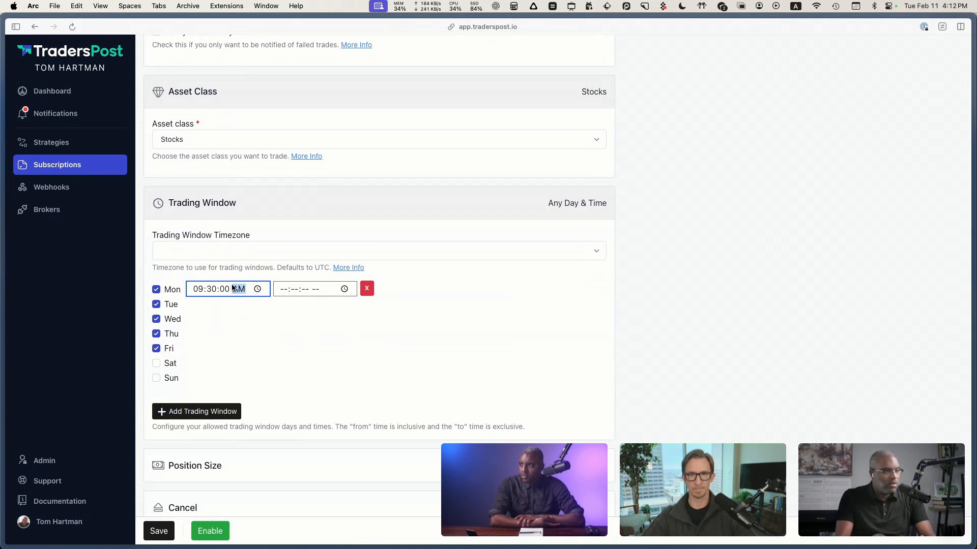
{"action": "key", "text": "a"}
Step: Set the trading window's to time to 04:00:00 PM
{"action": "left_click", "coordinate": [295, 290]}
{"action": "left_click", "coordinate": [343, 289]}
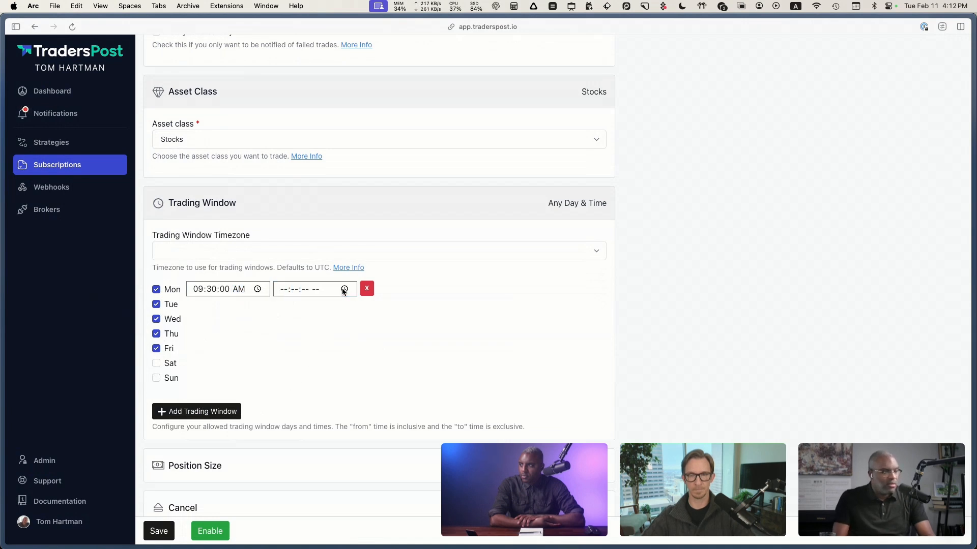
{"action": "scroll", "coordinate": [317, 330], "scroll_direction": "up", "scroll_amount": 6}
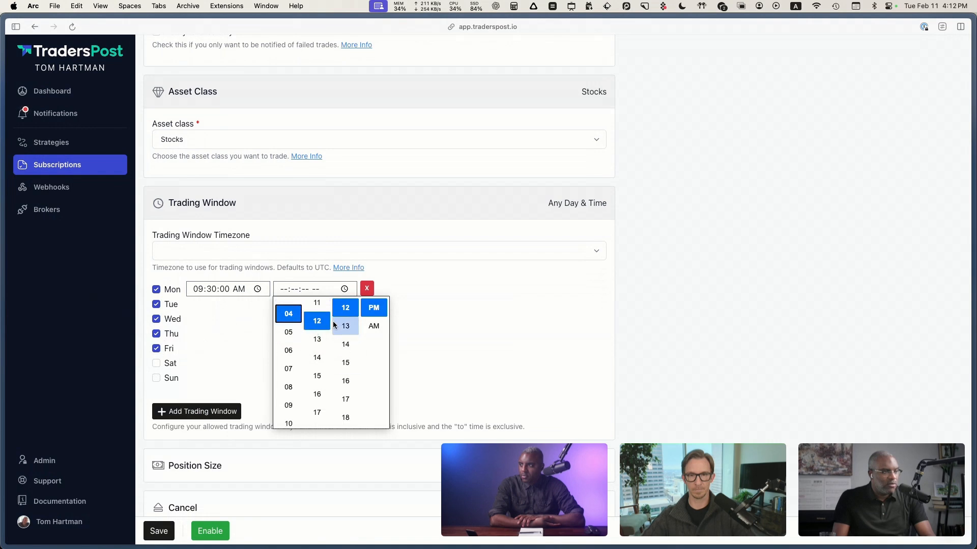
{"action": "scroll", "coordinate": [345, 330], "scroll_direction": "up", "scroll_amount": 5}
{"action": "left_click", "coordinate": [326, 327]}
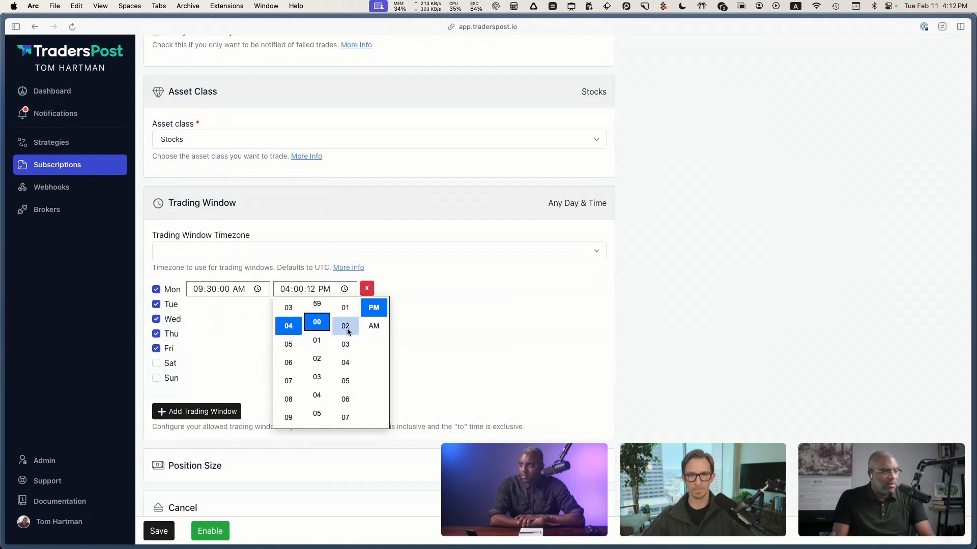
{"action": "scroll", "coordinate": [344, 329], "scroll_direction": "up", "scroll_amount": 3}
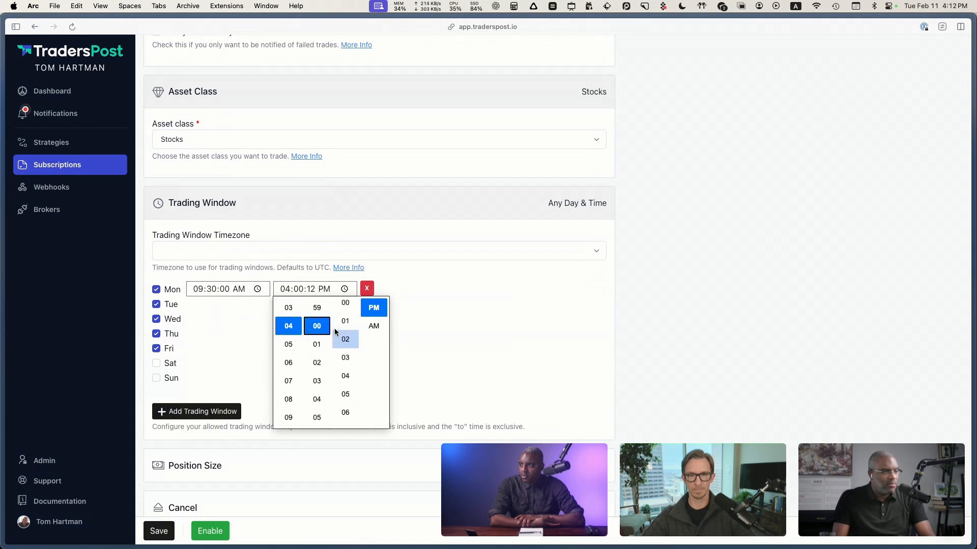
{"action": "left_click", "coordinate": [370, 308]}
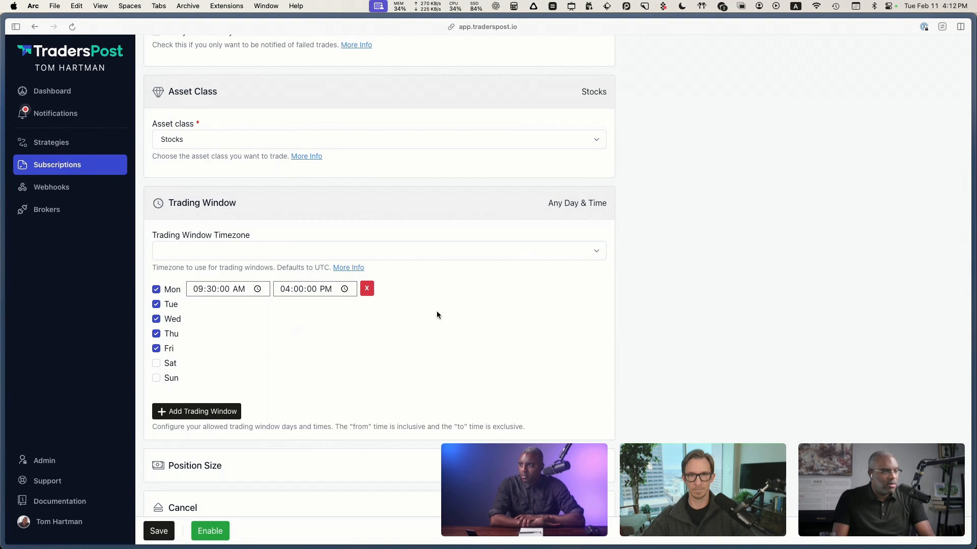
Step: Change the trading window's from time to 03:30:00 PM and save the subscription
{"action": "left_click", "coordinate": [233, 295]}
{"action": "left_click", "coordinate": [208, 292]}
{"action": "left_click", "coordinate": [256, 290]}
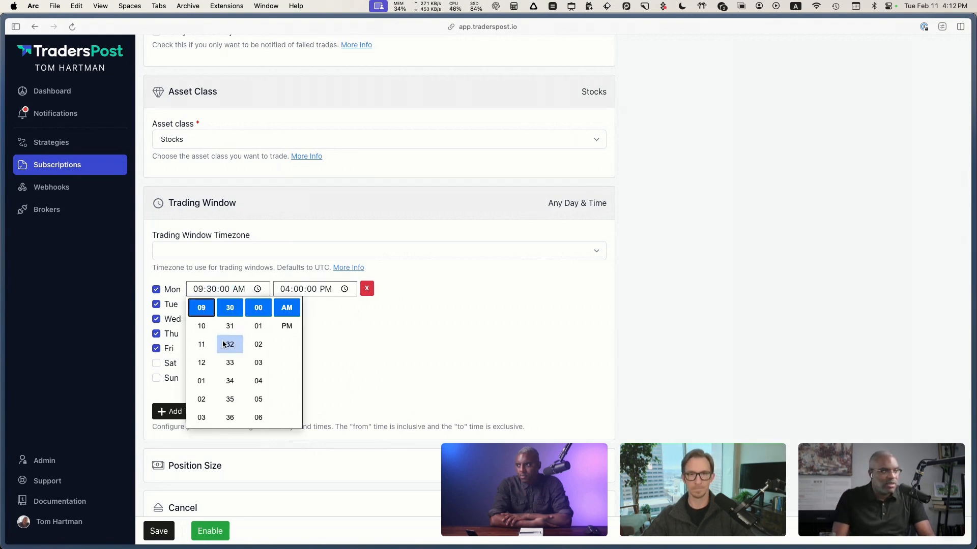
{"action": "scroll", "coordinate": [203, 357], "scroll_direction": "up", "scroll_amount": 3}
{"action": "scroll", "coordinate": [202, 376], "scroll_direction": "up", "scroll_amount": 3}
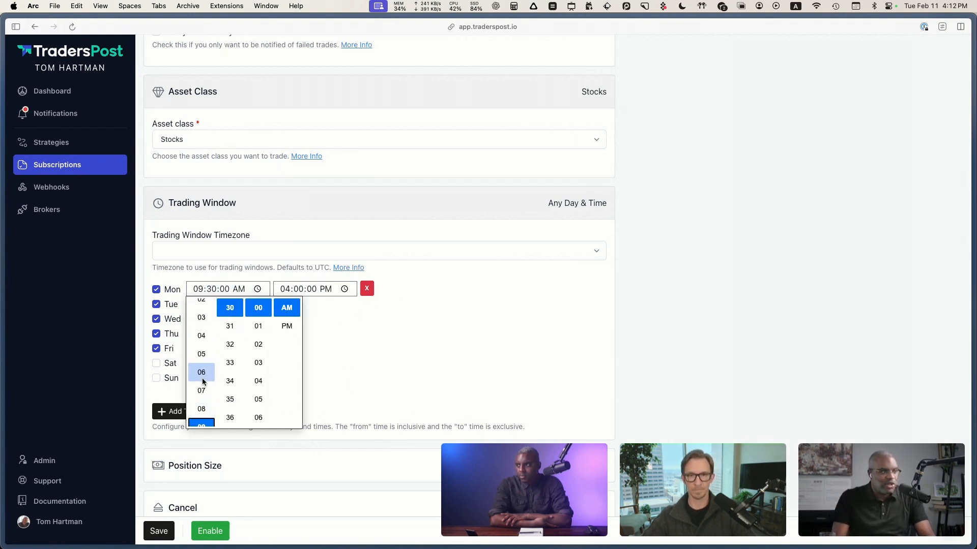
{"action": "left_click", "coordinate": [202, 329]}
{"action": "left_click", "coordinate": [338, 347]}
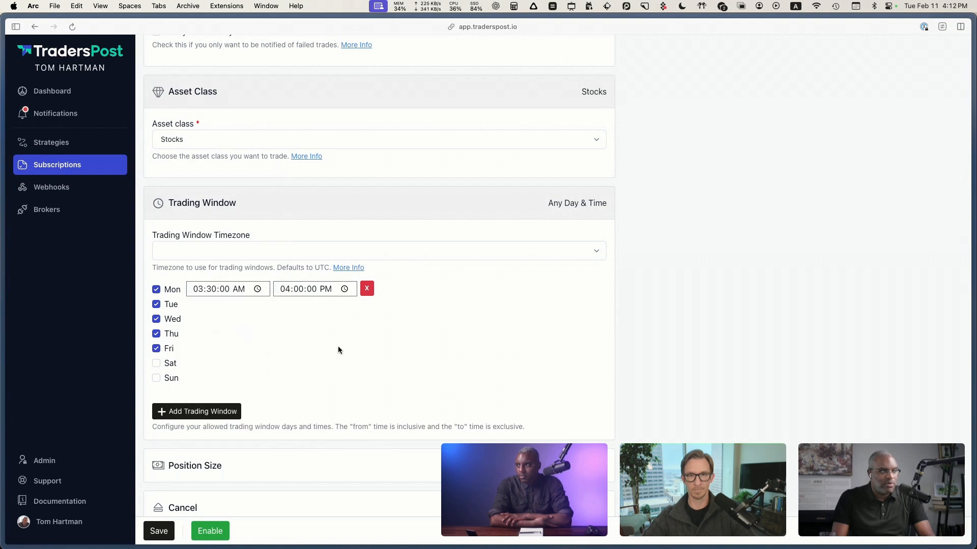
{"action": "left_click", "coordinate": [242, 290]}
{"action": "type", "text": "p"}
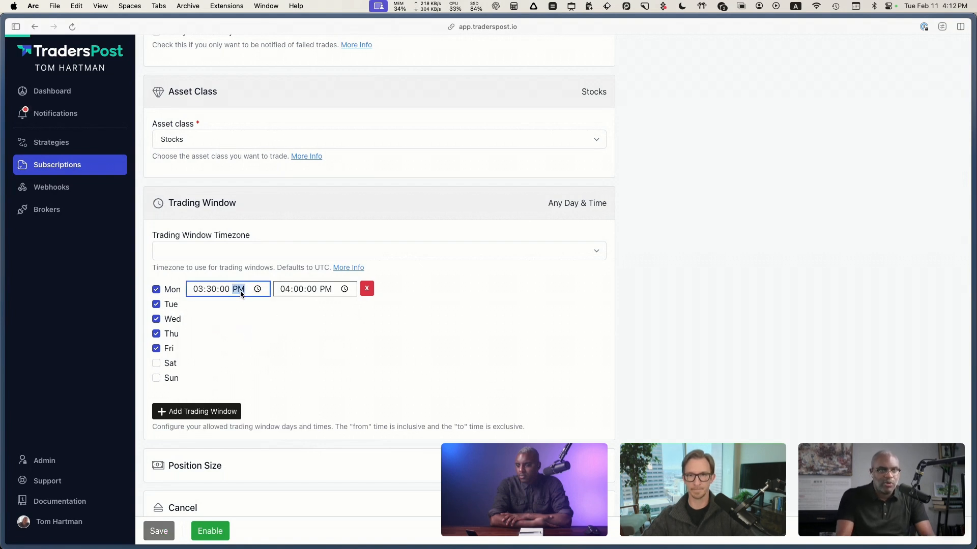
{"action": "left_click", "coordinate": [255, 336]}
Step: Add two extra blank trading windows to the subscription, and remove both of them again
{"action": "scroll", "coordinate": [262, 342], "scroll_direction": "down", "scroll_amount": 1}
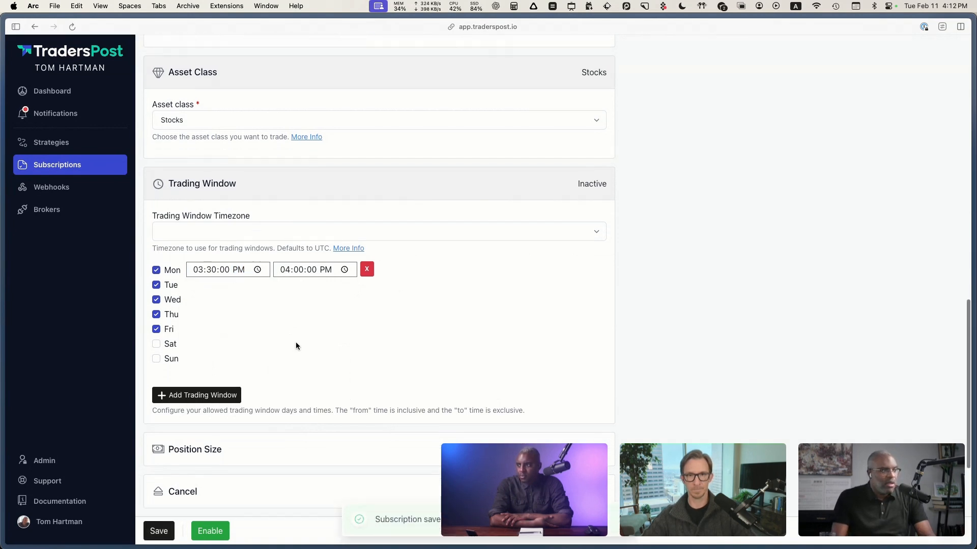
{"action": "scroll", "coordinate": [296, 344], "scroll_direction": "down", "scroll_amount": 4}
{"action": "left_click", "coordinate": [209, 310]}
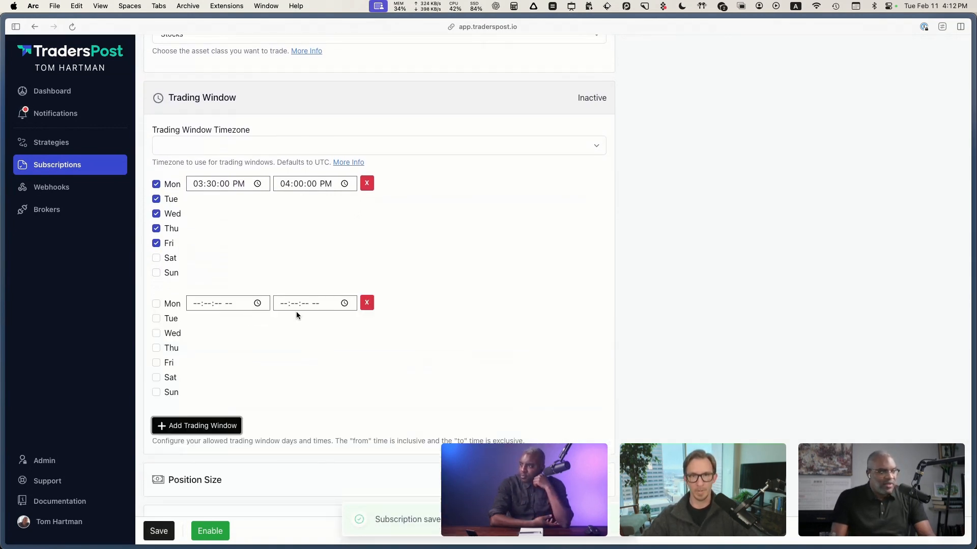
{"action": "left_click", "coordinate": [224, 425]}
{"action": "scroll", "coordinate": [277, 366], "scroll_direction": "down", "scroll_amount": 1}
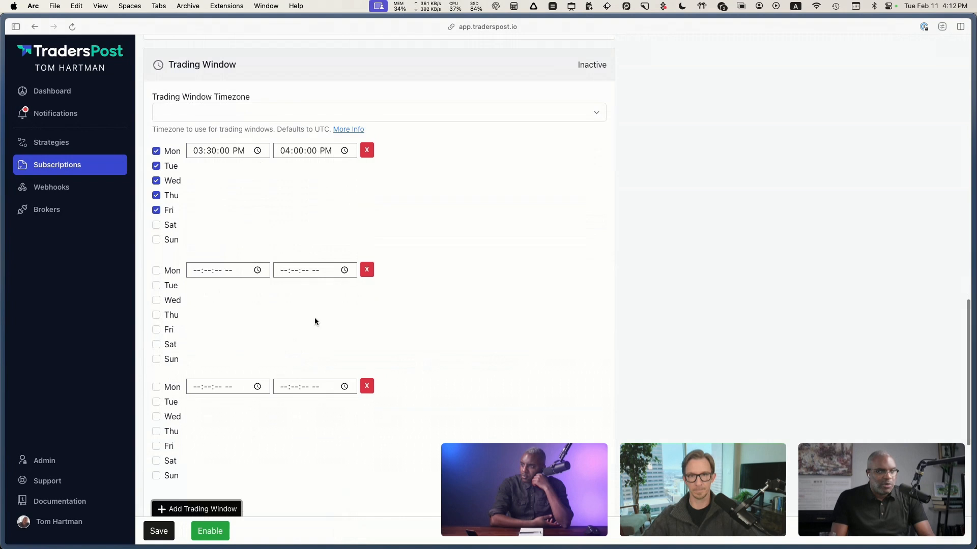
{"action": "left_click", "coordinate": [368, 273]}
{"action": "left_click", "coordinate": [368, 270]}
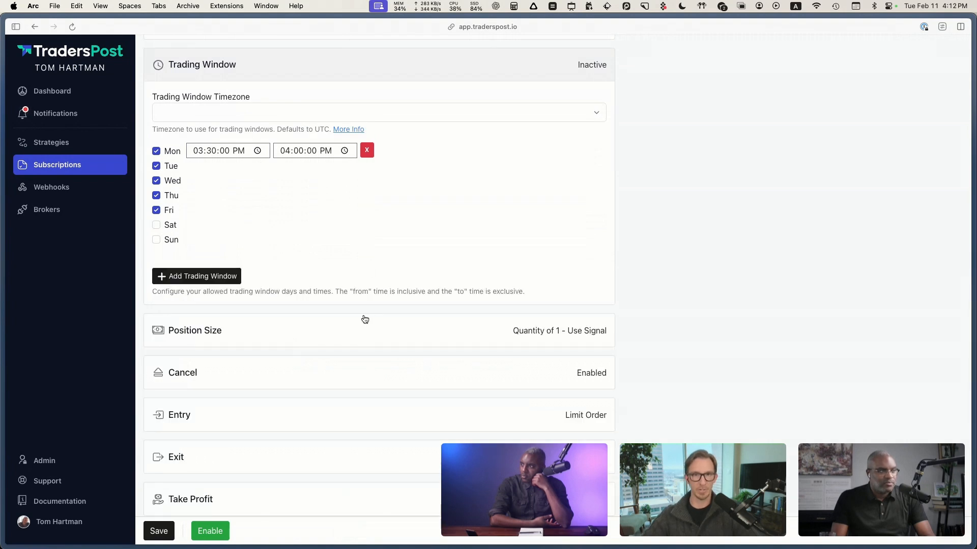
Step: Set the trading window timezone to America / Toronto
{"action": "scroll", "coordinate": [362, 318], "scroll_direction": "up", "scroll_amount": 1}
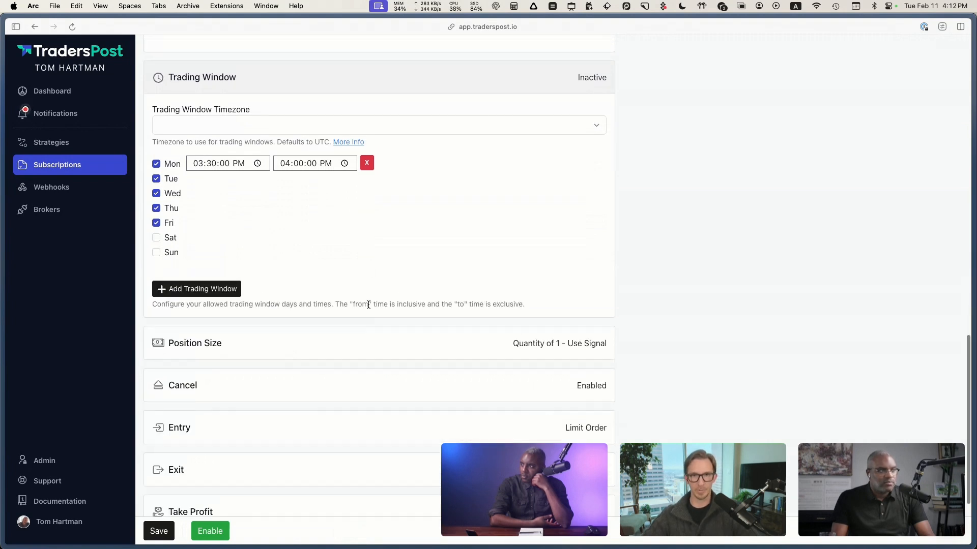
{"action": "left_click", "coordinate": [353, 132]}
{"action": "scroll", "coordinate": [252, 248], "scroll_direction": "down", "scroll_amount": 20}
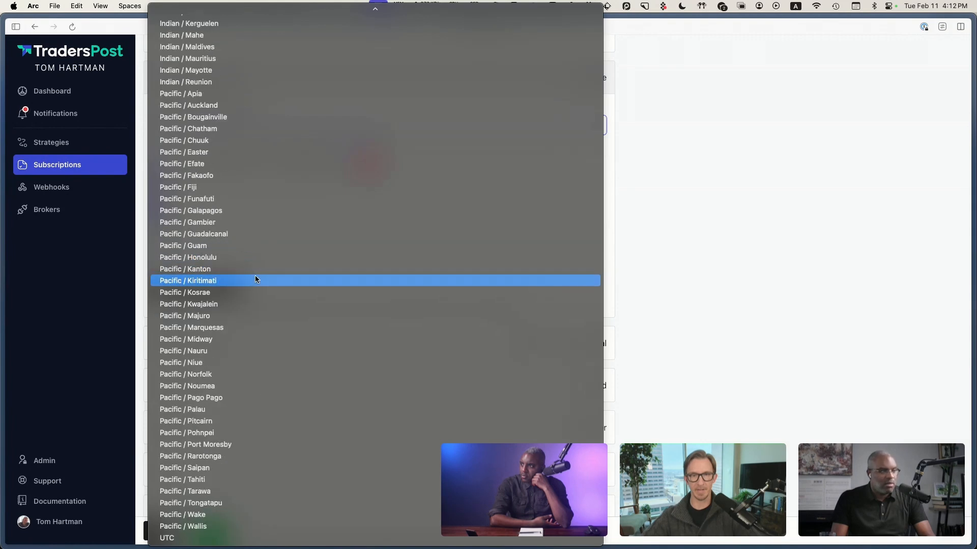
{"action": "scroll", "coordinate": [255, 275], "scroll_direction": "up", "scroll_amount": 20}
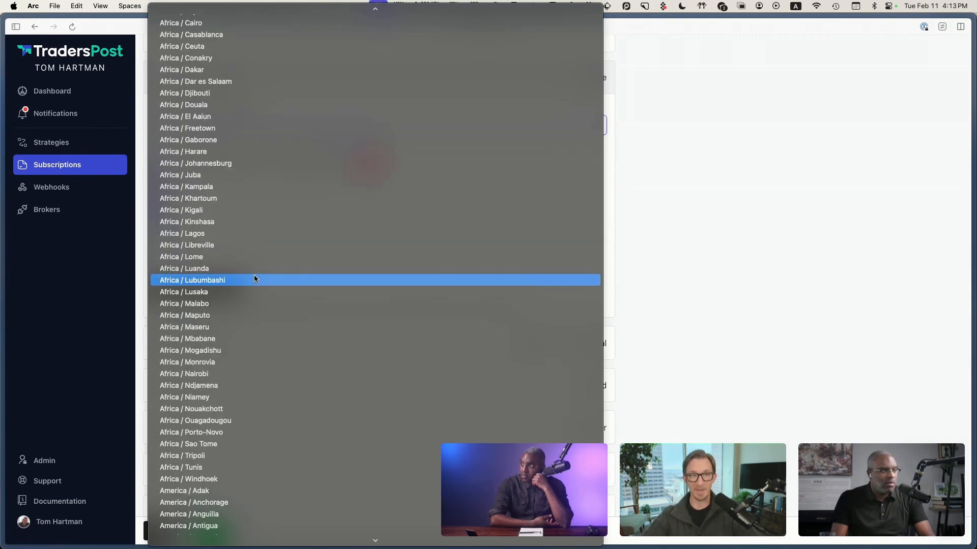
{"action": "scroll", "coordinate": [254, 279], "scroll_direction": "up", "scroll_amount": 2}
{"action": "scroll", "coordinate": [244, 309], "scroll_direction": "down", "scroll_amount": 20}
{"action": "scroll", "coordinate": [245, 310], "scroll_direction": "up", "scroll_amount": 10}
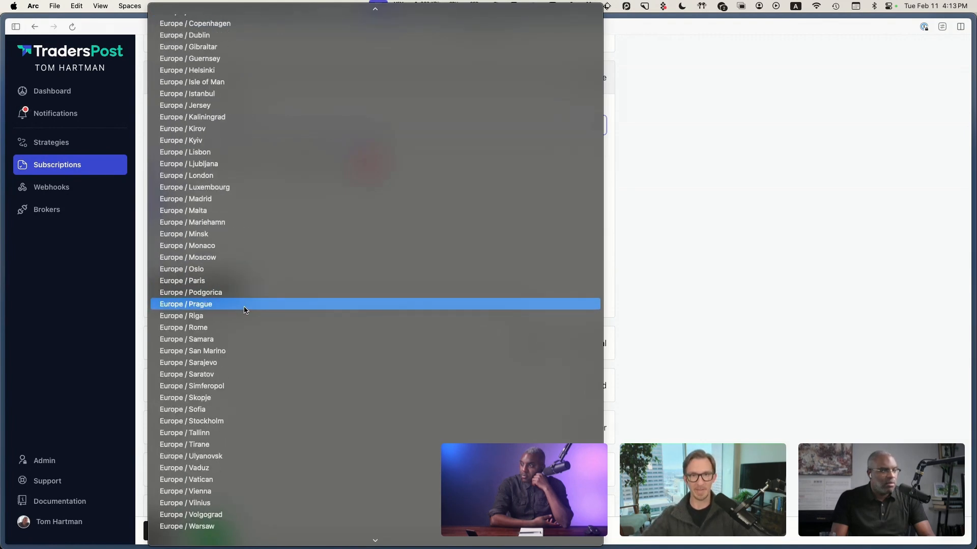
{"action": "scroll", "coordinate": [245, 309], "scroll_direction": "up", "scroll_amount": 15}
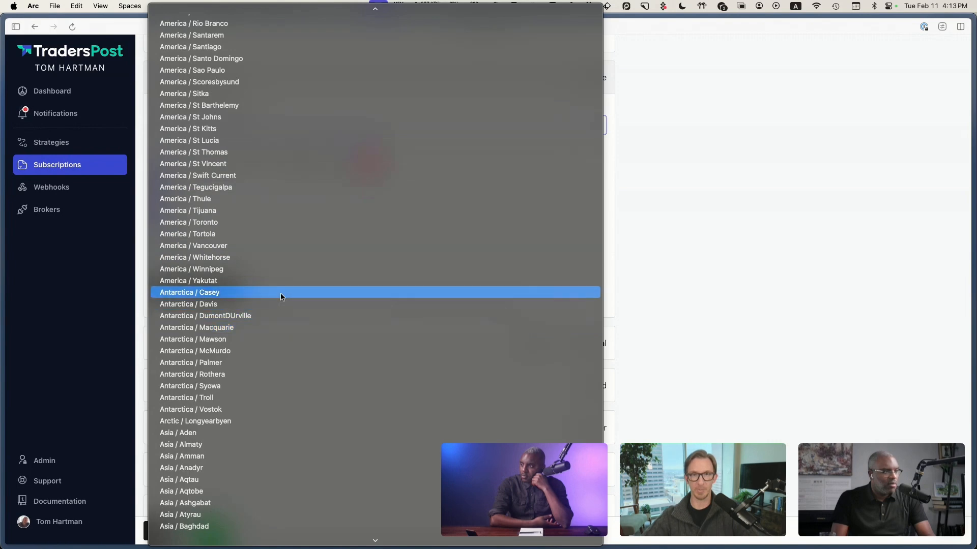
{"action": "left_click", "coordinate": [386, 257]}
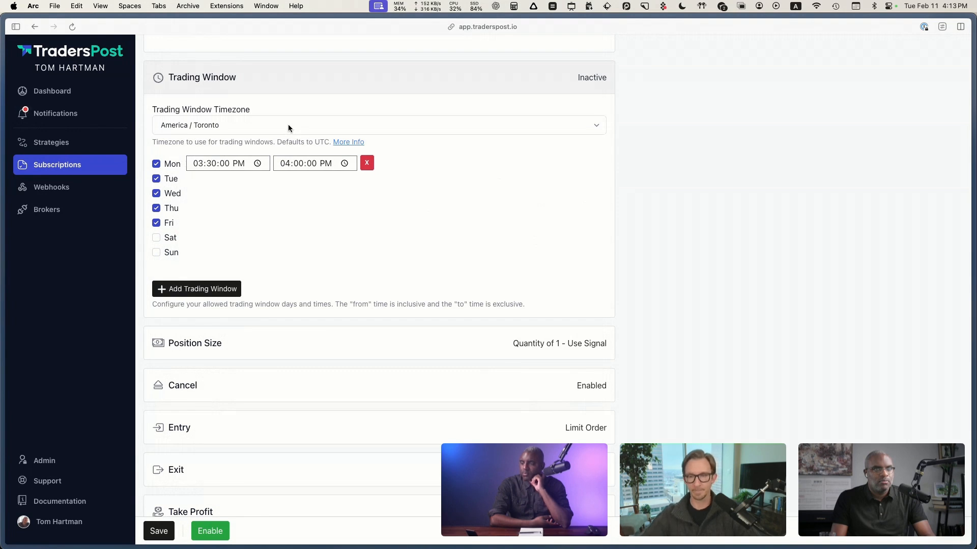
Step: Expand the Position Size section and review its quantity calculation, fractional quantity, add-to-position and signal quantity options
{"action": "scroll", "coordinate": [187, 206], "scroll_direction": "down", "scroll_amount": 1}
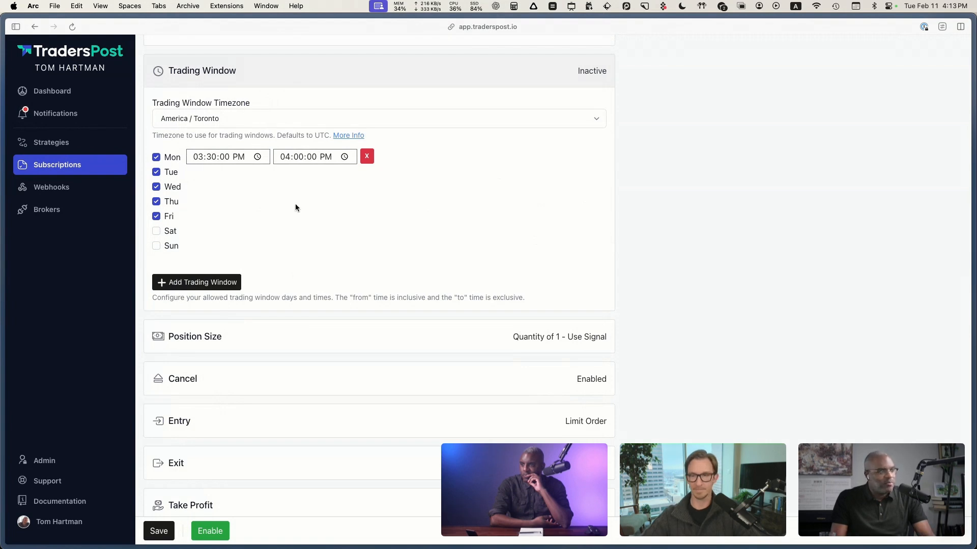
{"action": "scroll", "coordinate": [295, 207], "scroll_direction": "down", "scroll_amount": 5}
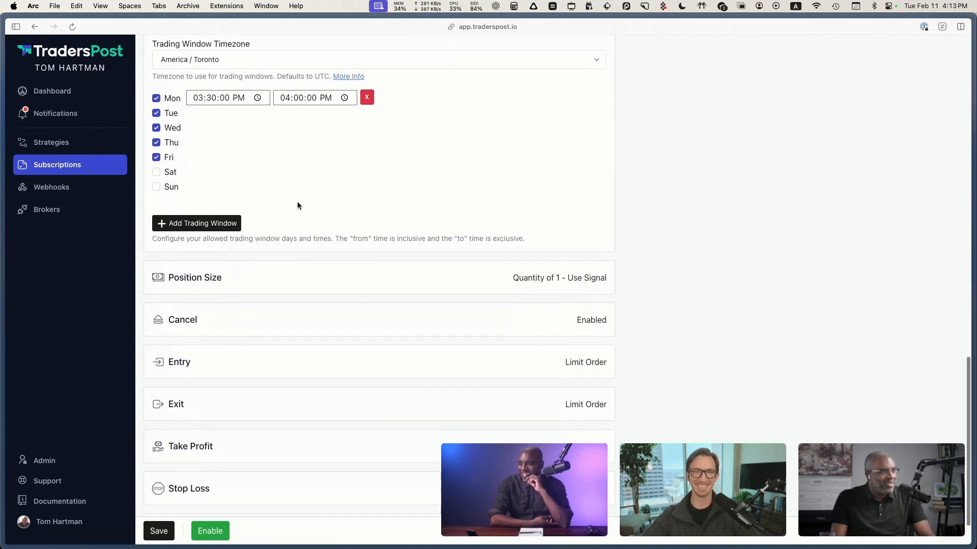
{"action": "scroll", "coordinate": [297, 204], "scroll_direction": "down", "scroll_amount": 4}
{"action": "left_click", "coordinate": [258, 232]}
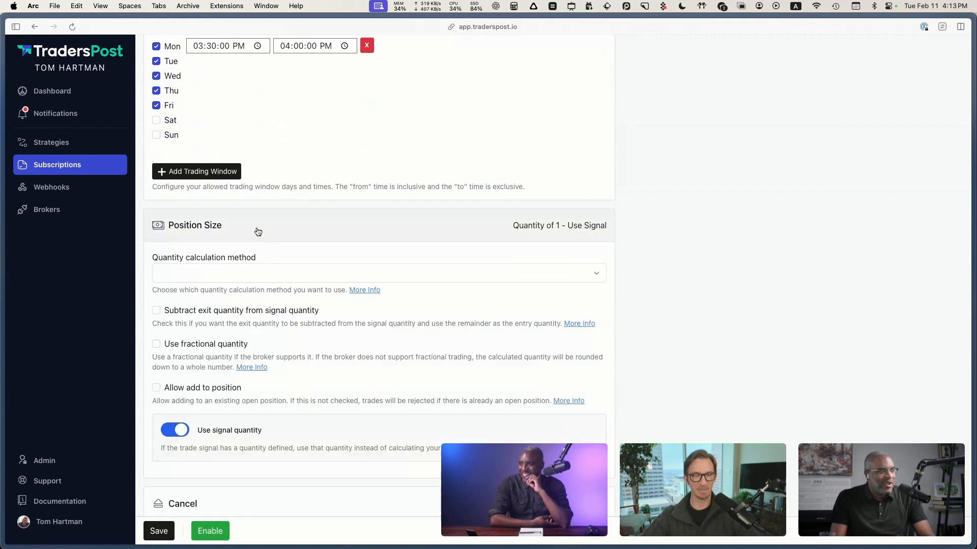
{"action": "scroll", "coordinate": [301, 226], "scroll_direction": "down", "scroll_amount": 6}
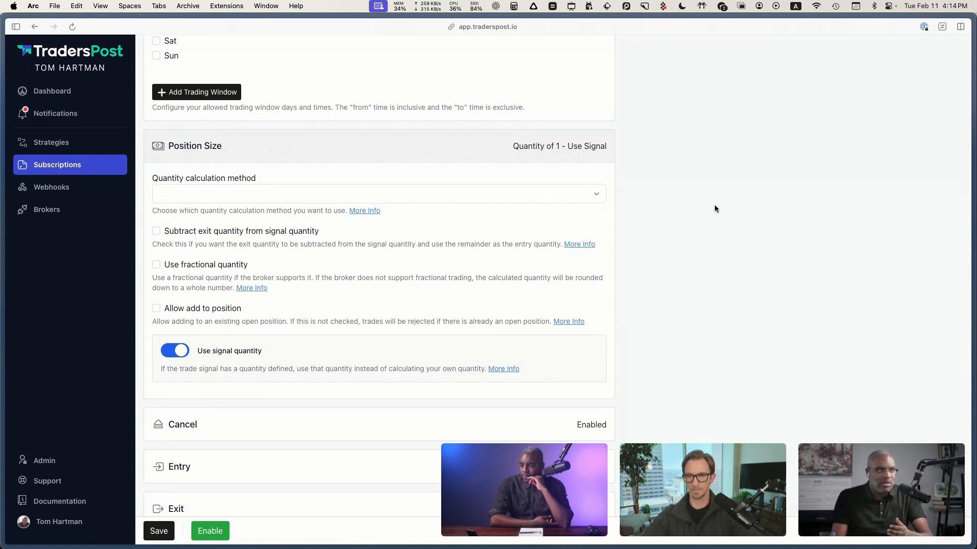
Step: Switch to TradingView to circle one weekly buy signal on the TSLA chart, and return to the TradersPost subscription
{"action": "key", "text": "ctrl+Left"}
{"action": "scroll", "coordinate": [376, 176], "scroll_direction": "up", "scroll_amount": 3}
{"action": "left_click_drag", "start_coordinate": [240, 238], "coordinate": [458, 224]}
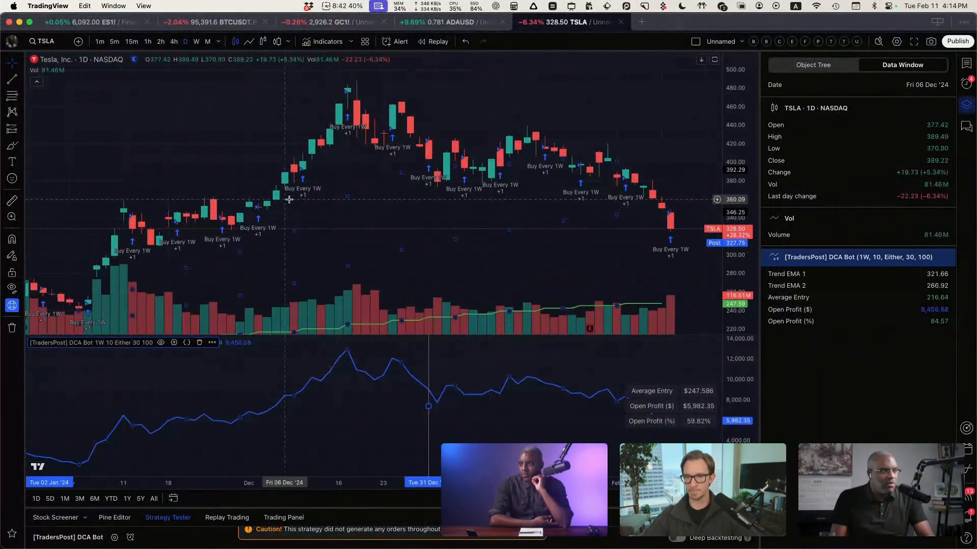
{"action": "key", "text": "ctrl+a"}
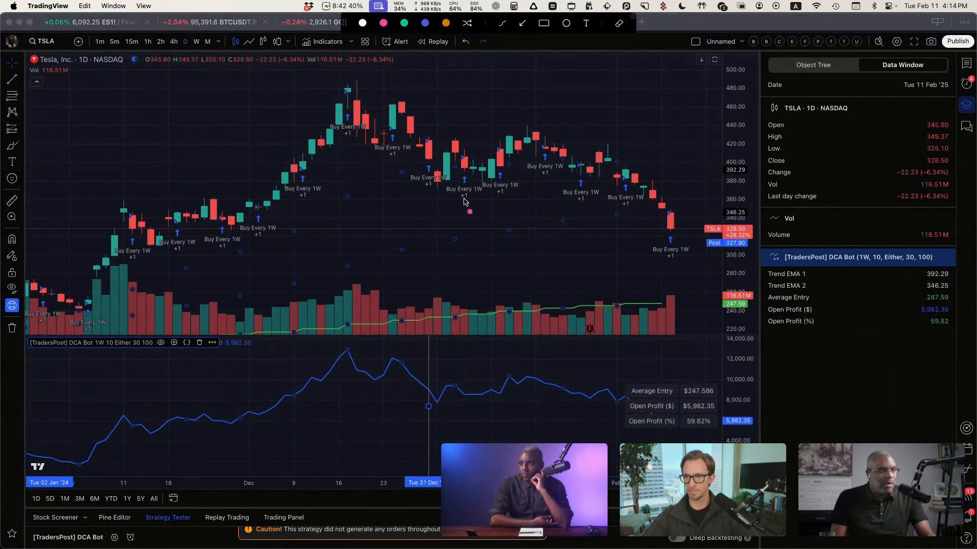
{"action": "mouse_move", "coordinate": [468, 189]}
{"action": "left_mouse_down"}
{"action": "mouse_move", "coordinate": [454, 192]}
{"action": "mouse_move", "coordinate": [475, 197]}
{"action": "mouse_move", "coordinate": [470, 185]}
{"action": "left_mouse_up"}
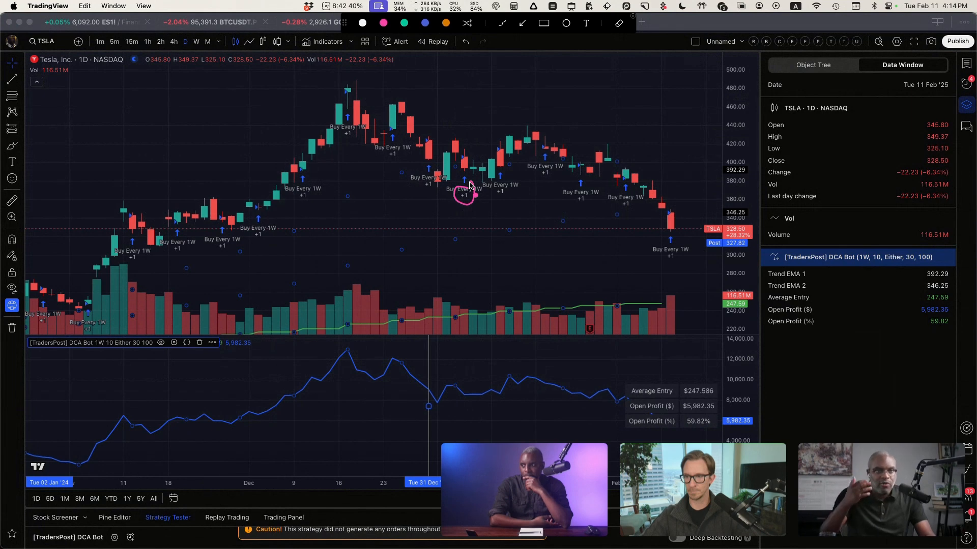
{"action": "key", "text": "Escape"}
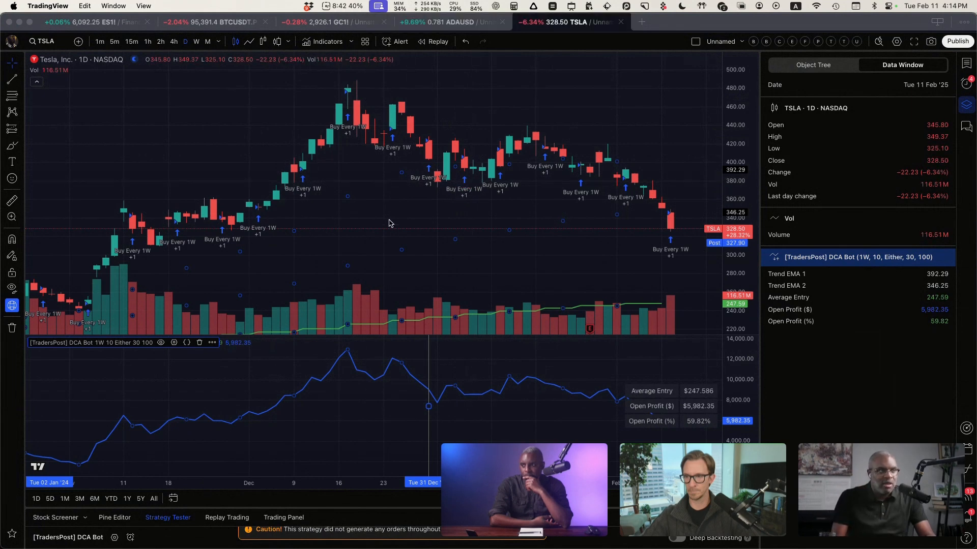
{"action": "key", "text": "ctrl+Right"}
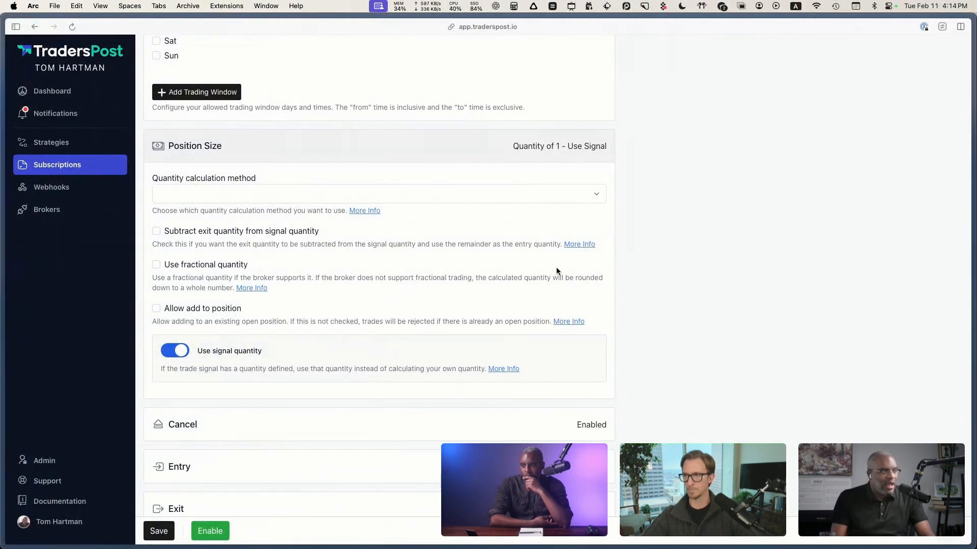
Step: Set the position size's quantity calculation method to Amount per position, with an amount of 1000
{"action": "left_click", "coordinate": [252, 195]}
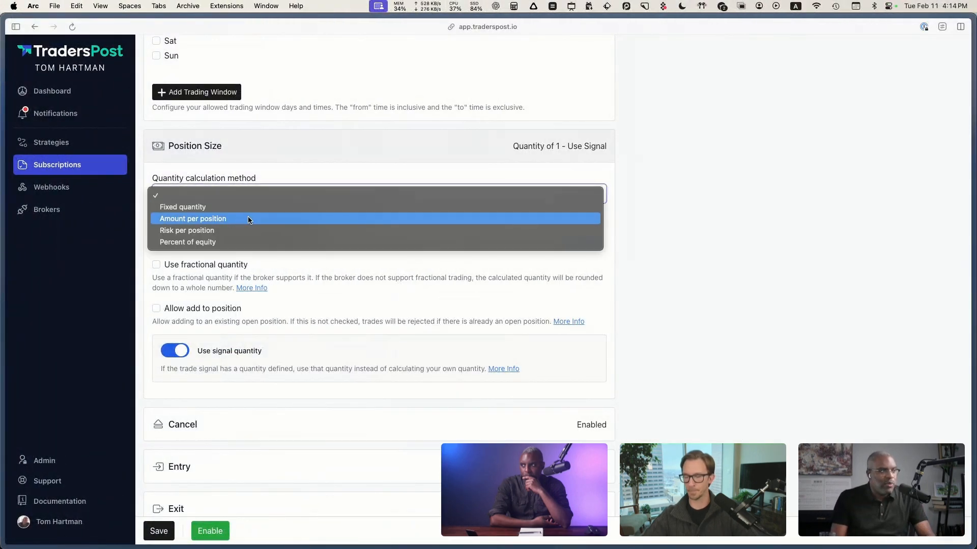
{"action": "left_click", "coordinate": [241, 219]}
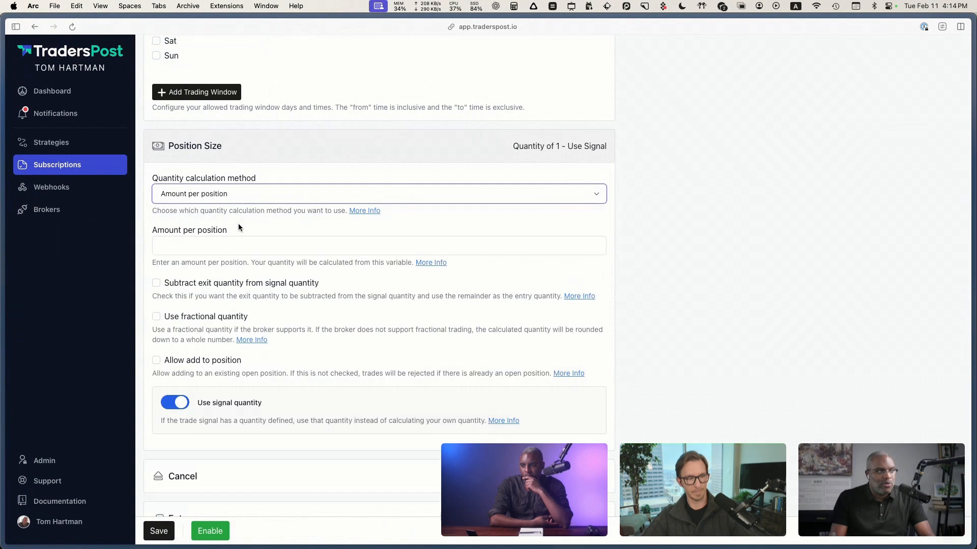
{"action": "left_click", "coordinate": [213, 247]}
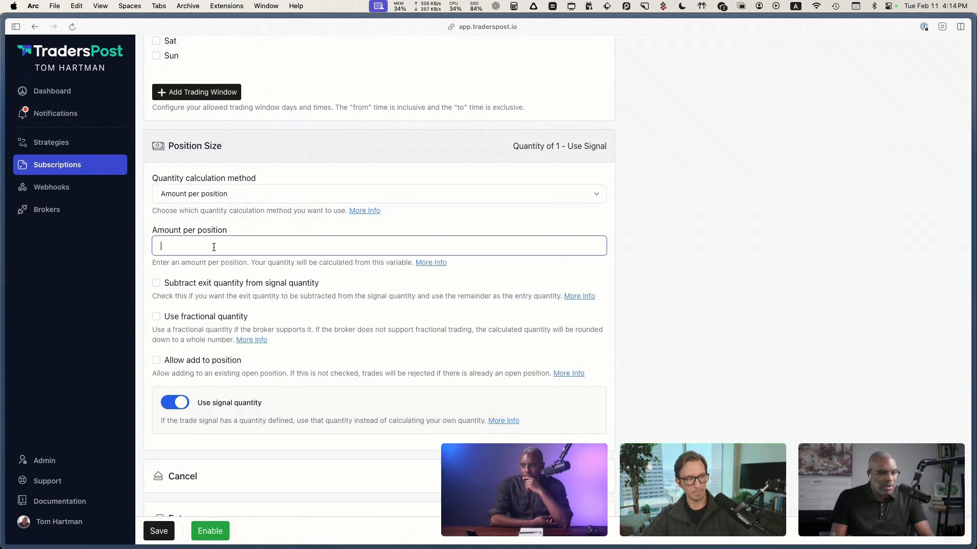
{"action": "type", "text": "1000"}
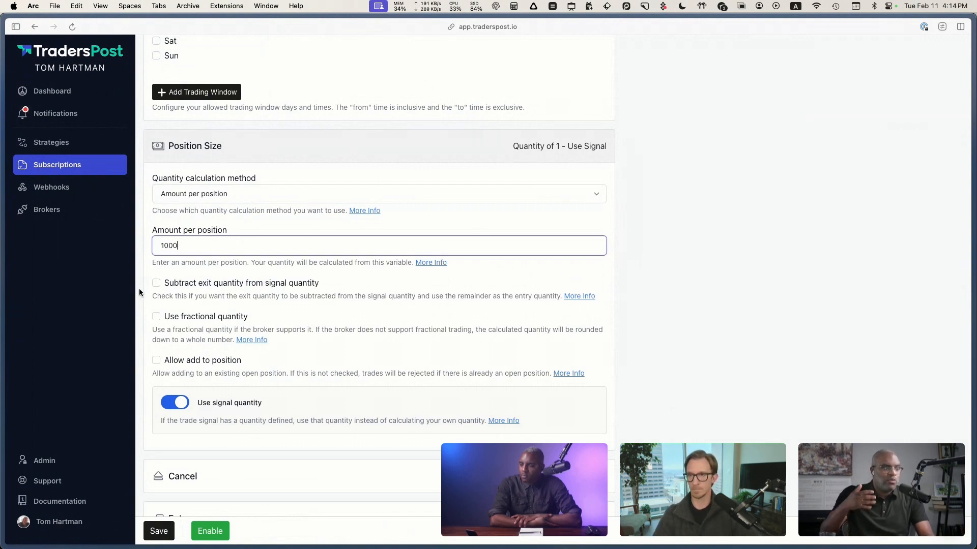
Step: Turn off Use signal quantity in the position size settings
{"action": "left_click", "coordinate": [174, 405]}
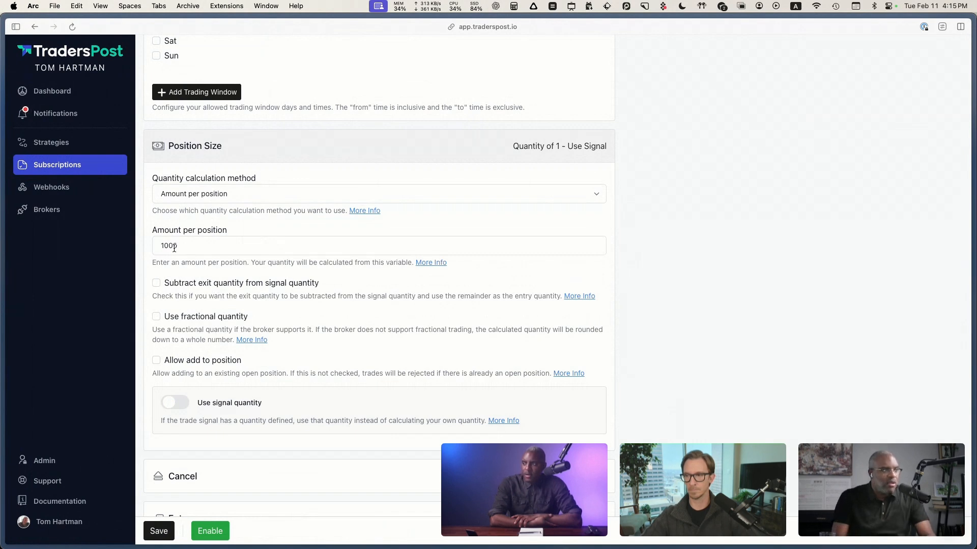
{"action": "left_click_drag", "start_coordinate": [189, 245], "coordinate": [122, 262]}
{"action": "left_click", "coordinate": [122, 263]}
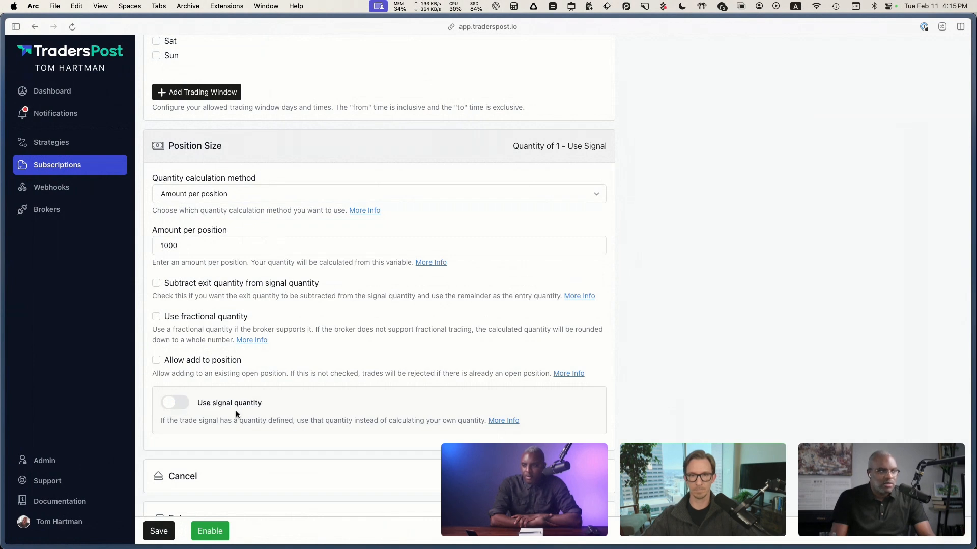
{"action": "left_click_drag", "start_coordinate": [277, 406], "coordinate": [116, 396]}
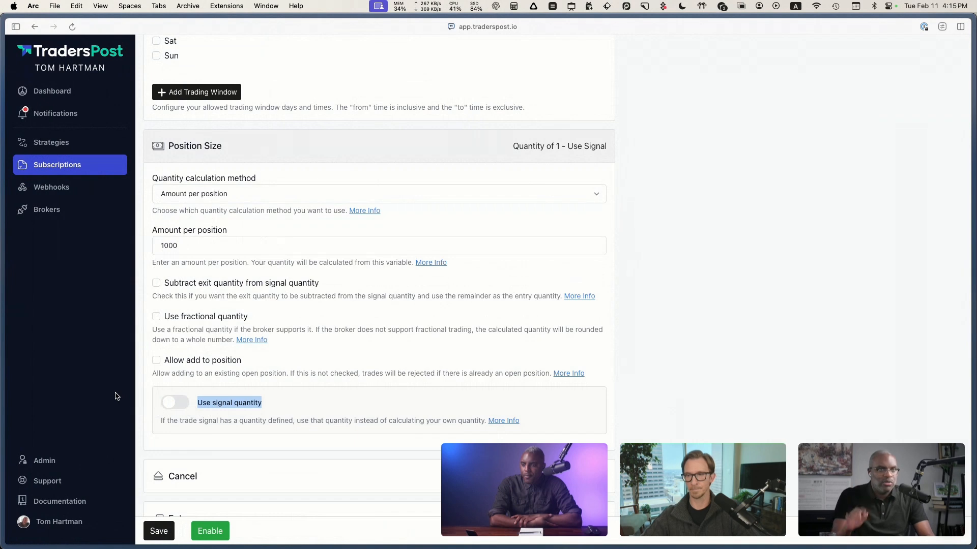
{"action": "left_click", "coordinate": [116, 384]}
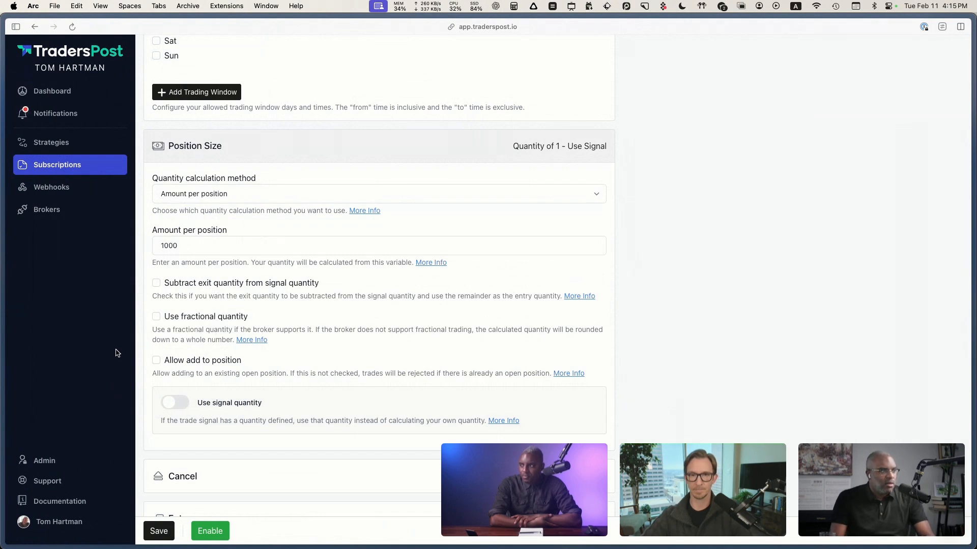
Step: Turn on fractional quantity for the position size, and turn it off again
{"action": "scroll", "coordinate": [115, 352], "scroll_direction": "down", "scroll_amount": 1}
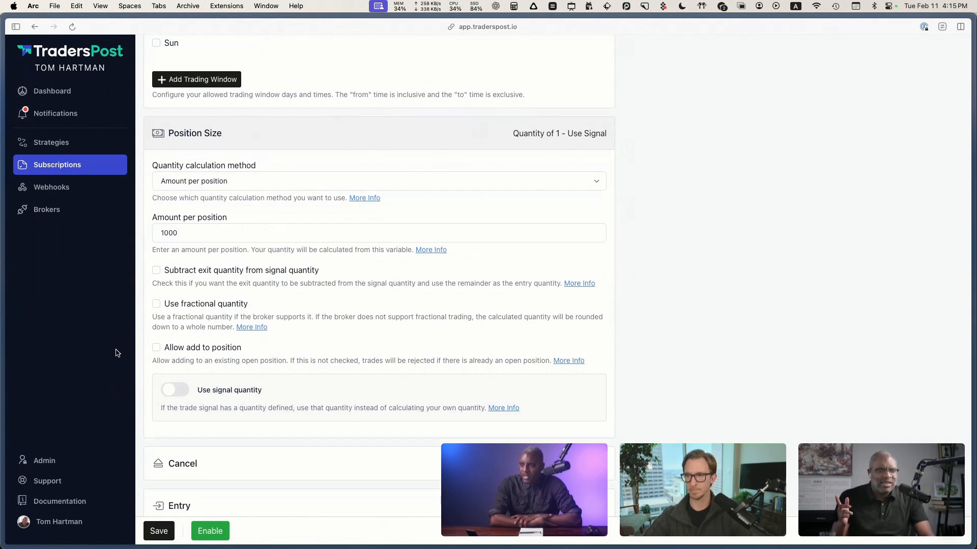
{"action": "left_click", "coordinate": [157, 305]}
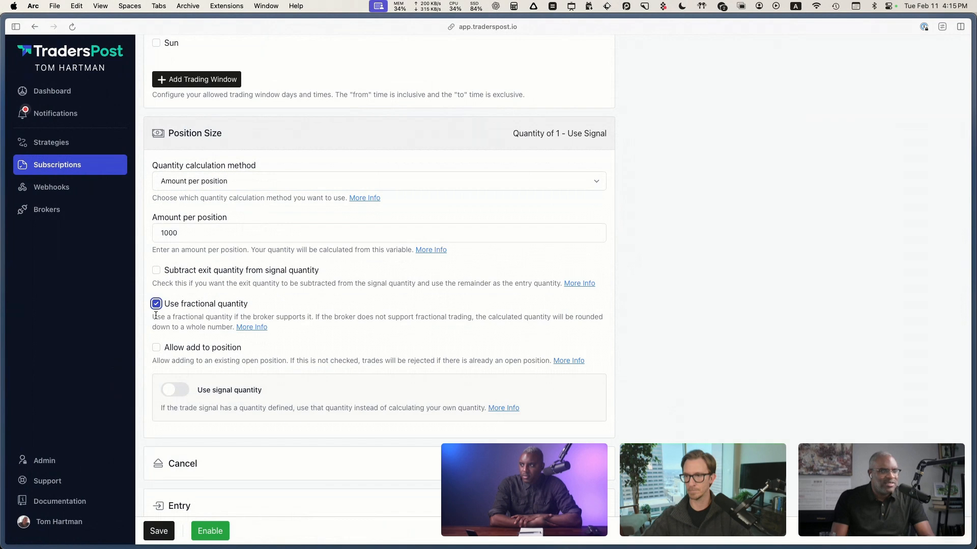
{"action": "left_click", "coordinate": [118, 313]}
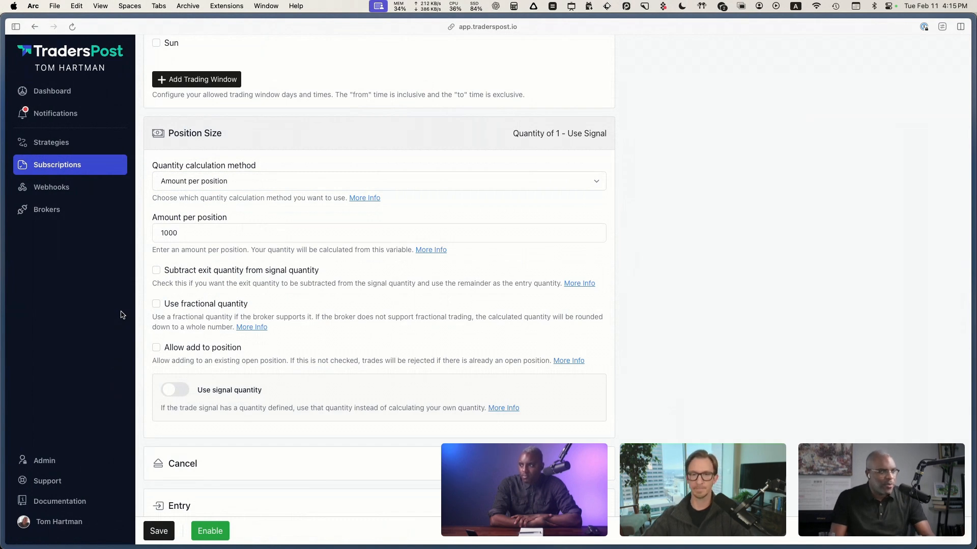
Step: Allow adding to an existing open position in the position size settings
{"action": "scroll", "coordinate": [127, 318], "scroll_direction": "down", "scroll_amount": 1}
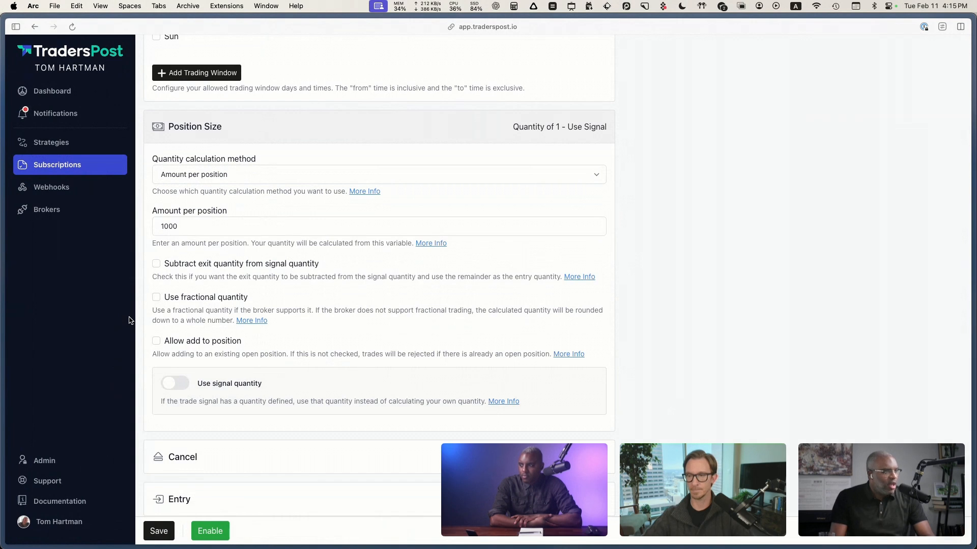
{"action": "scroll", "coordinate": [131, 317], "scroll_direction": "up", "scroll_amount": 1}
{"action": "scroll", "coordinate": [137, 378], "scroll_direction": "down", "scroll_amount": 3}
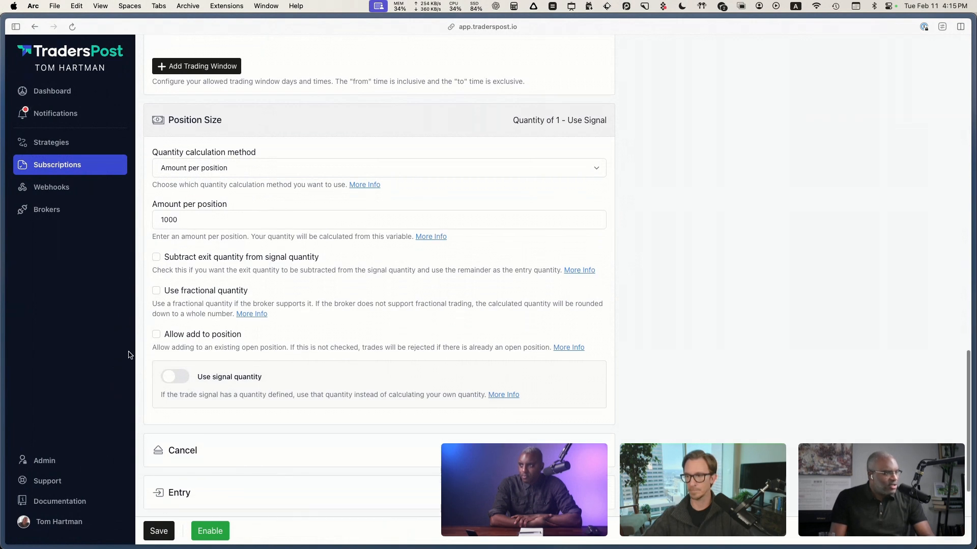
{"action": "scroll", "coordinate": [122, 366], "scroll_direction": "down", "scroll_amount": 1}
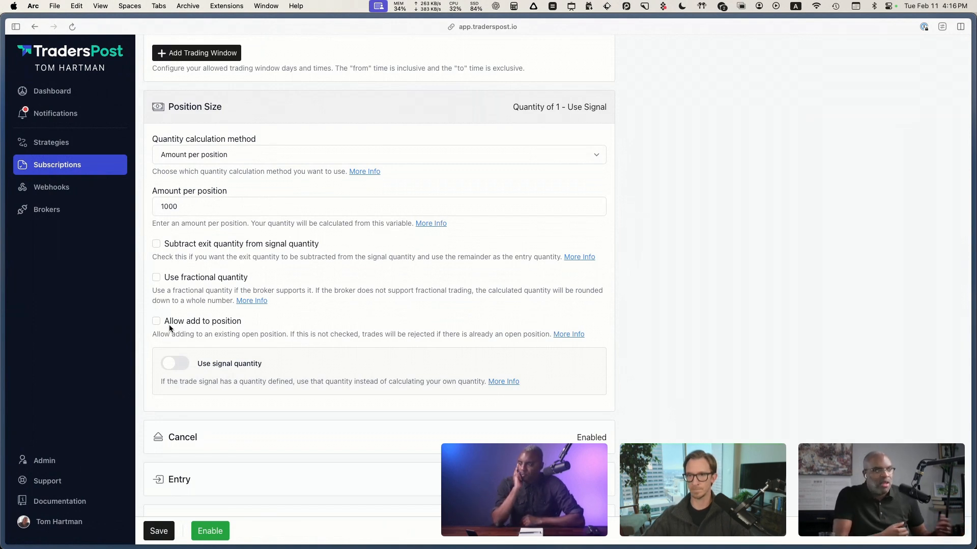
{"action": "left_click", "coordinate": [215, 323]}
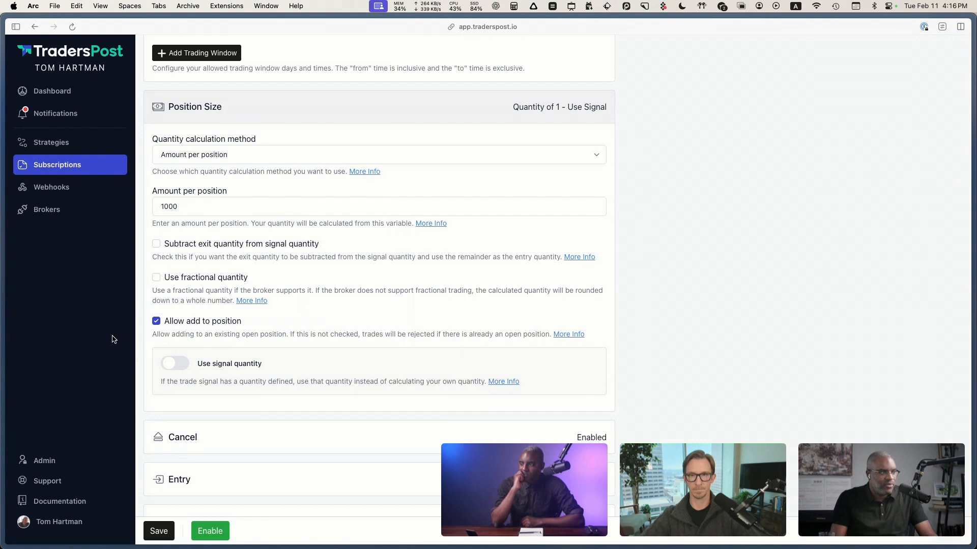
Step: Expand the Cancel section and review its open-order canceling and cancel wait timeout options
{"action": "scroll", "coordinate": [113, 340], "scroll_direction": "down", "scroll_amount": 1}
{"action": "scroll", "coordinate": [113, 339], "scroll_direction": "down", "scroll_amount": 5}
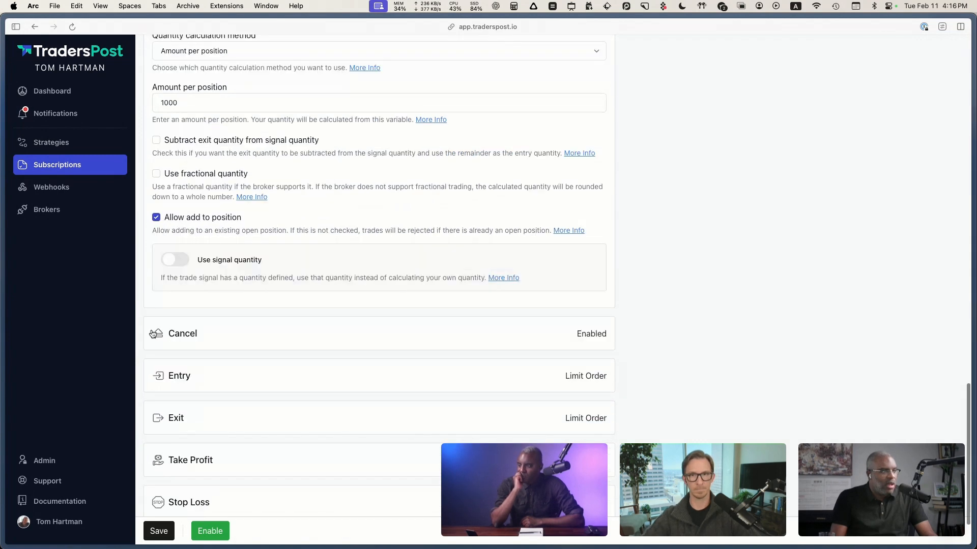
{"action": "left_click", "coordinate": [212, 311]}
{"action": "scroll", "coordinate": [102, 300], "scroll_direction": "down", "scroll_amount": 2}
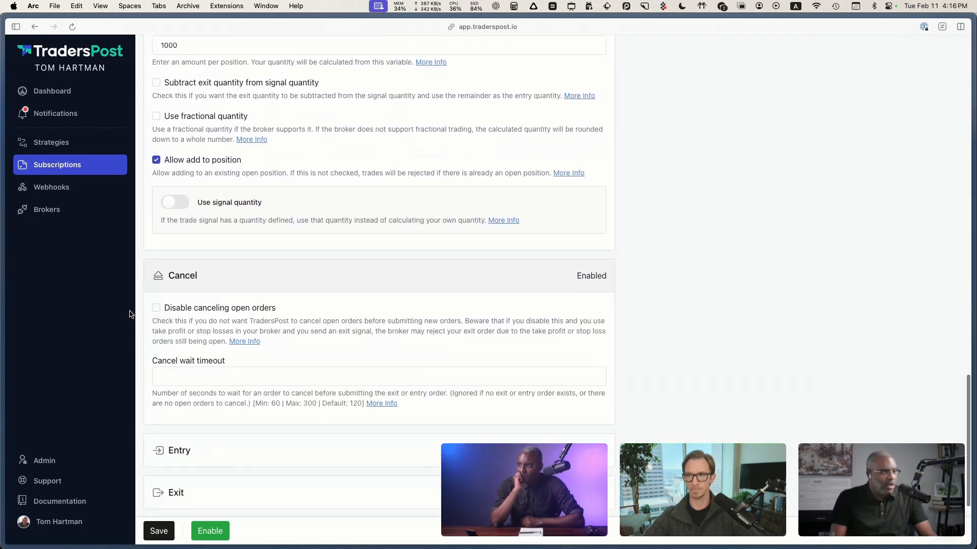
{"action": "scroll", "coordinate": [129, 314], "scroll_direction": "down", "scroll_amount": 4}
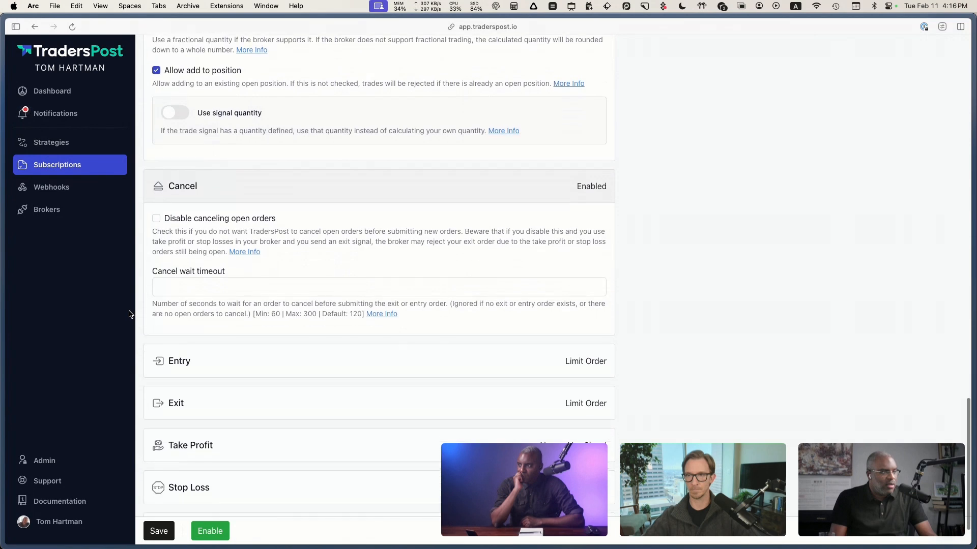
Step: Expand the Entry section and set the entry order type to Market
{"action": "left_click", "coordinate": [219, 318]}
{"action": "scroll", "coordinate": [104, 308], "scroll_direction": "down", "scroll_amount": 2}
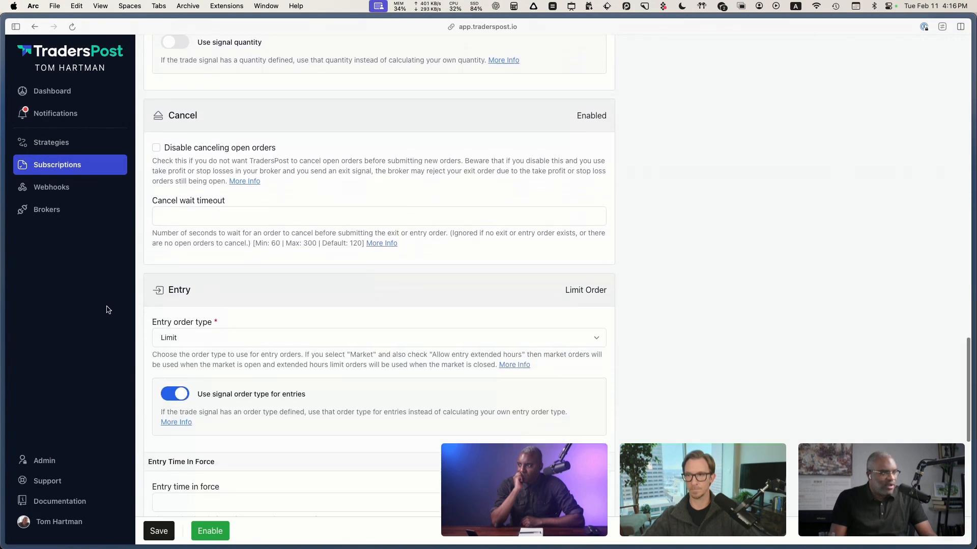
{"action": "scroll", "coordinate": [137, 312], "scroll_direction": "down", "scroll_amount": 3}
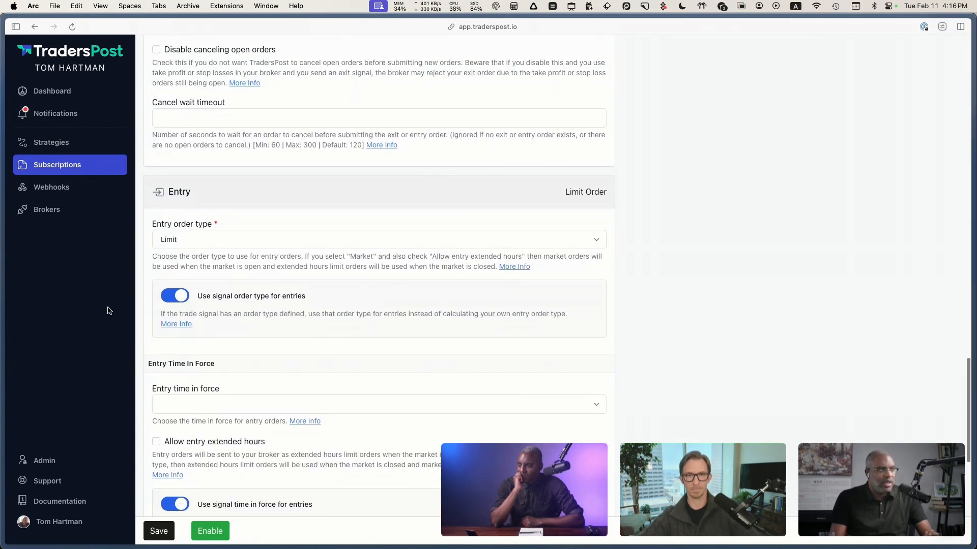
{"action": "left_click", "coordinate": [193, 240]}
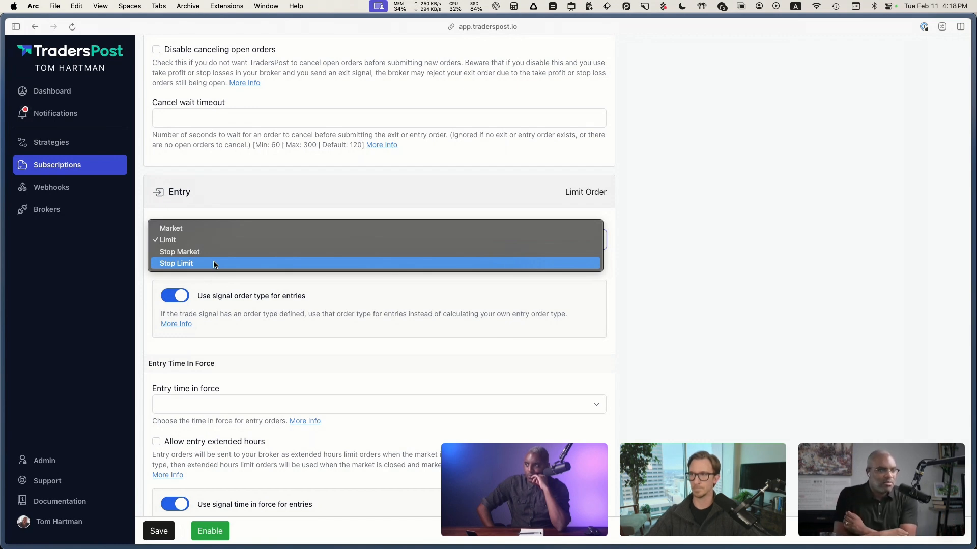
{"action": "left_click", "coordinate": [142, 286]}
{"action": "scroll", "coordinate": [140, 266], "scroll_direction": "down", "scroll_amount": 1}
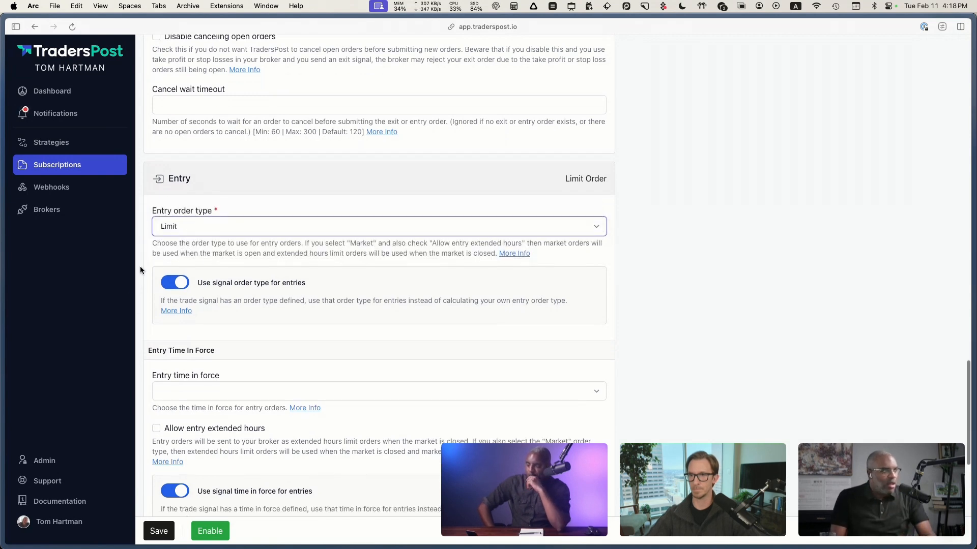
{"action": "left_click", "coordinate": [184, 231]}
{"action": "left_click", "coordinate": [184, 220]}
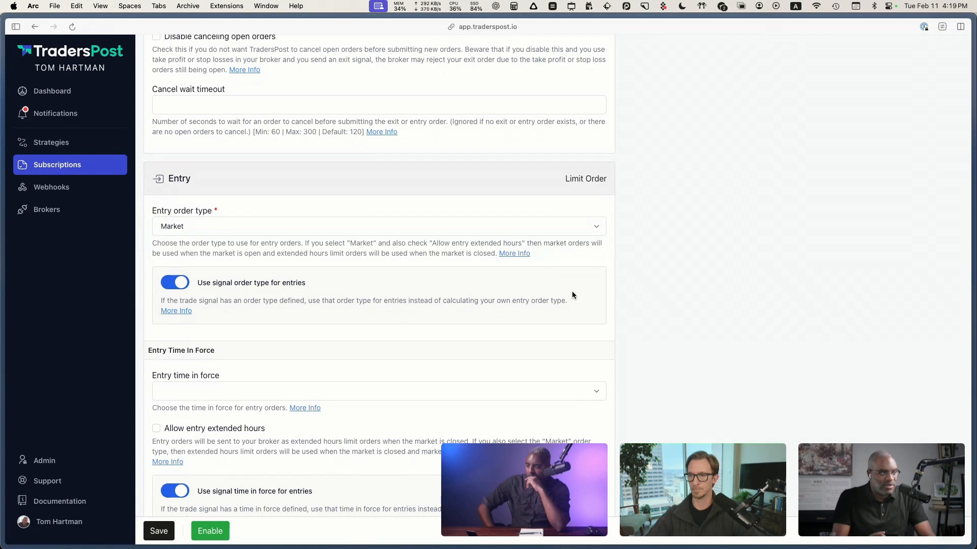
Step: Switch to TradingView to look at the TSLA chart, and return to the subscription's entry order settings in TradersPost
{"action": "key", "text": "ctrl+Left"}
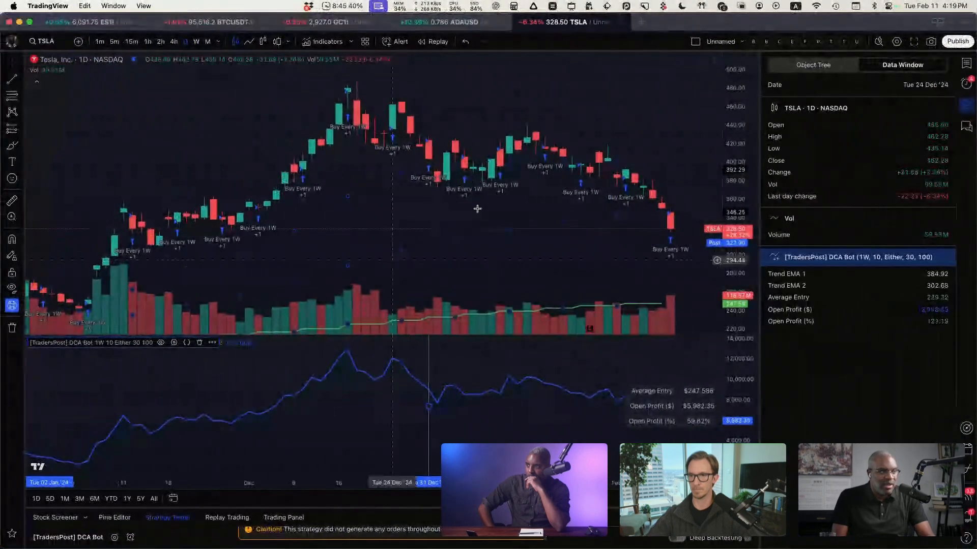
{"action": "key", "text": "ctrl+Right"}
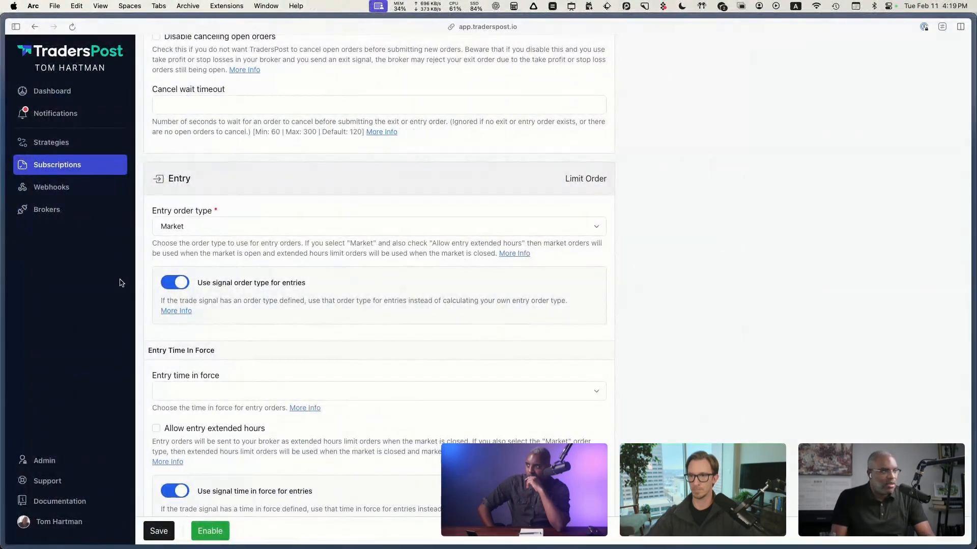
{"action": "scroll", "coordinate": [200, 224], "scroll_direction": "down", "scroll_amount": 3}
{"action": "scroll", "coordinate": [113, 285], "scroll_direction": "down", "scroll_amount": 1}
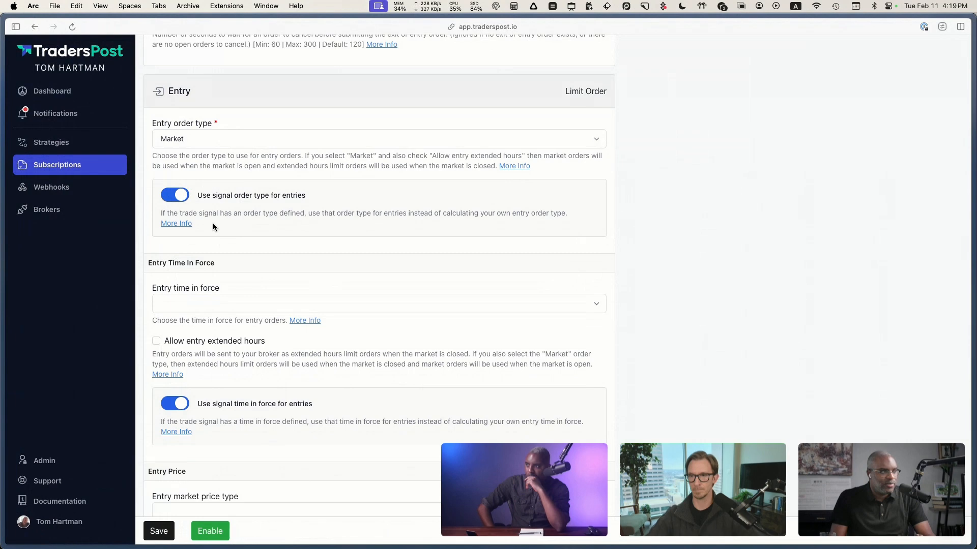
Step: Set the entry time in force to Good Until Canceled
{"action": "scroll", "coordinate": [212, 223], "scroll_direction": "down", "scroll_amount": 3}
{"action": "scroll", "coordinate": [234, 214], "scroll_direction": "up", "scroll_amount": 1}
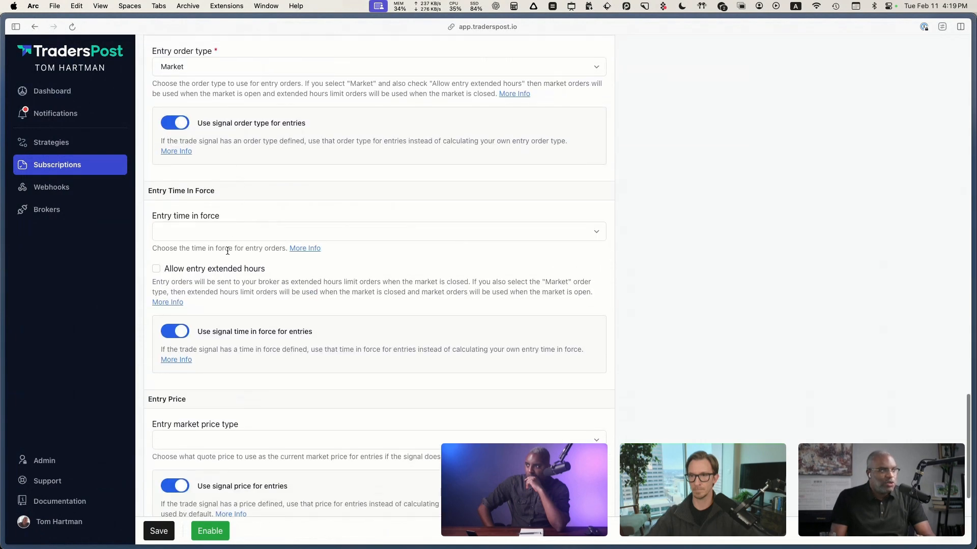
{"action": "left_click", "coordinate": [231, 231]}
{"action": "left_click", "coordinate": [112, 262]}
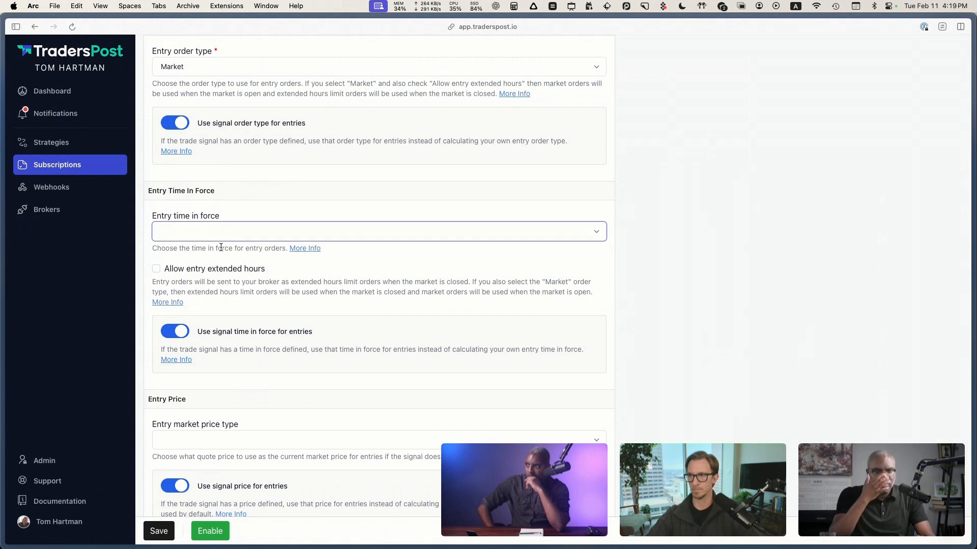
{"action": "left_click", "coordinate": [238, 234]}
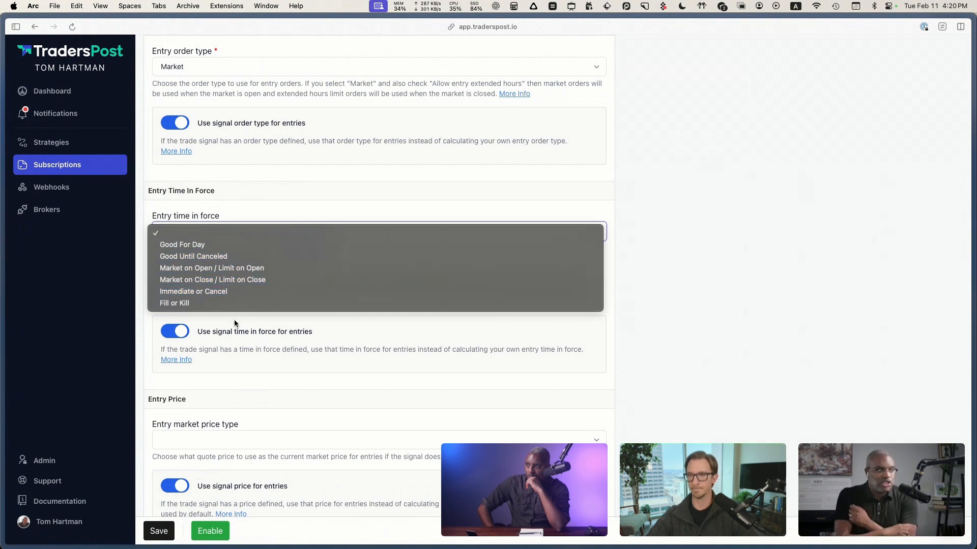
{"action": "left_click", "coordinate": [256, 261]}
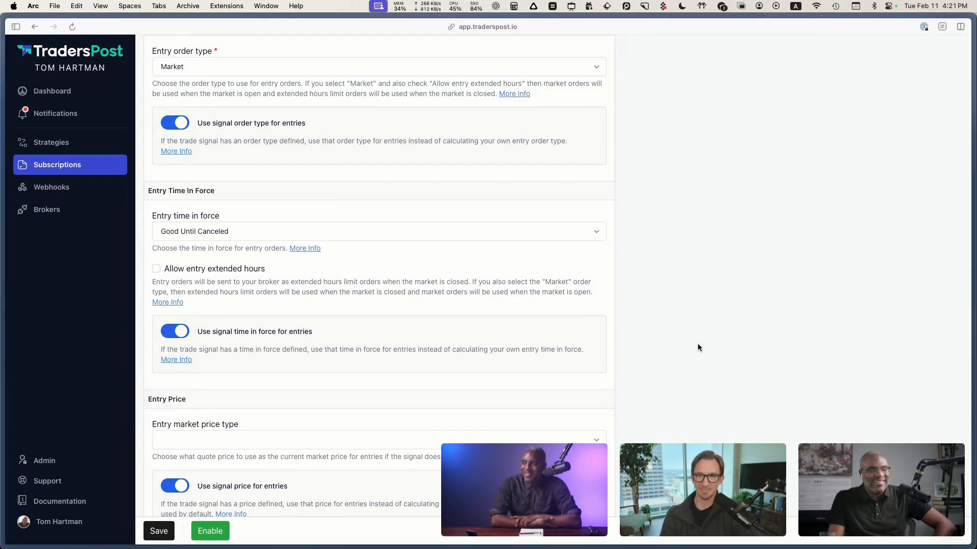
Step: Review the Entry Price settings, including the entry market price type choices and the signal price option
{"action": "scroll", "coordinate": [674, 313], "scroll_direction": "down", "scroll_amount": 2}
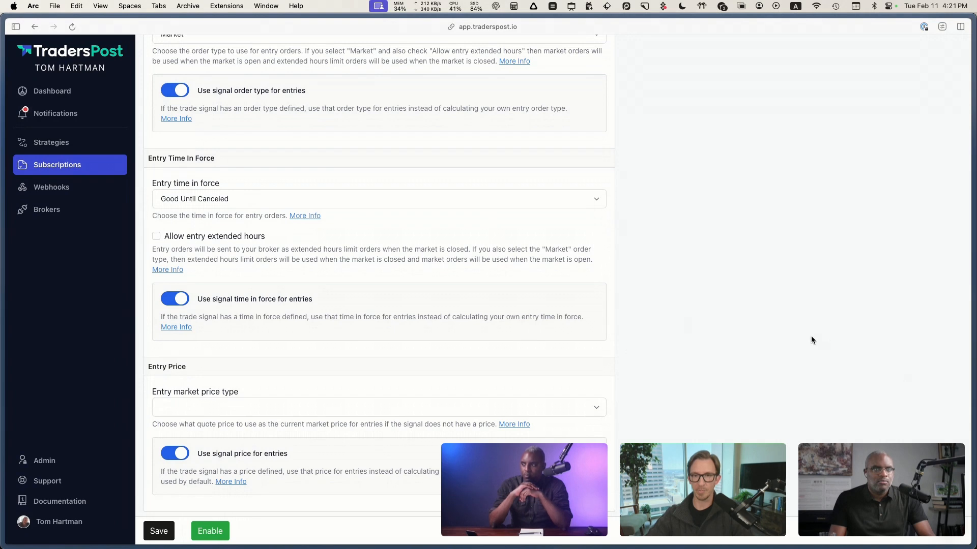
{"action": "scroll", "coordinate": [812, 338], "scroll_direction": "down", "scroll_amount": 2}
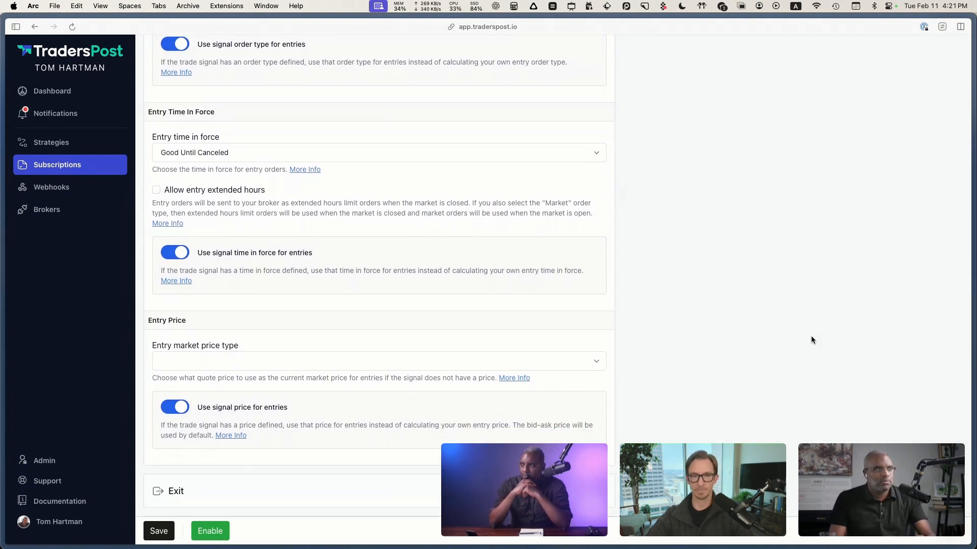
{"action": "scroll", "coordinate": [811, 340], "scroll_direction": "down", "scroll_amount": 2}
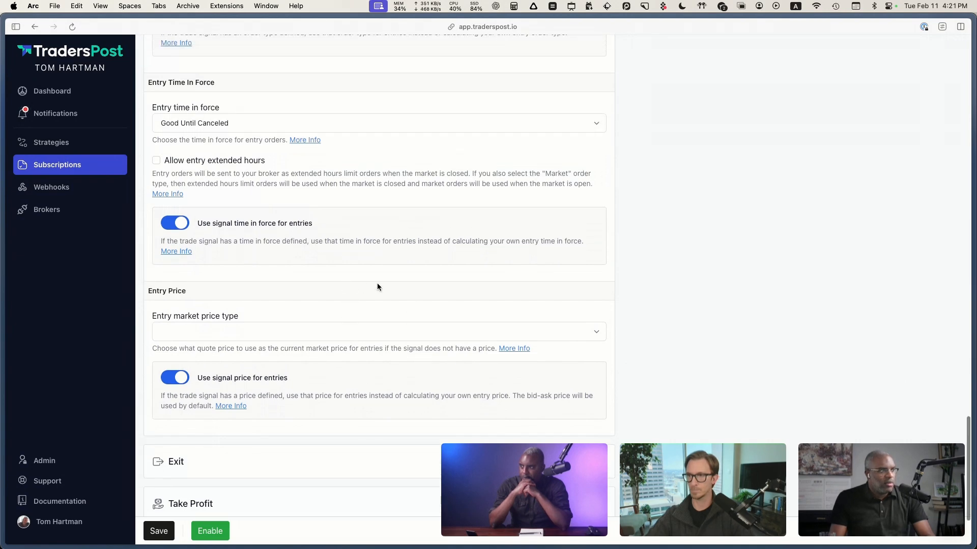
{"action": "scroll", "coordinate": [362, 219], "scroll_direction": "up", "scroll_amount": 2}
{"action": "scroll", "coordinate": [325, 306], "scroll_direction": "down", "scroll_amount": 6}
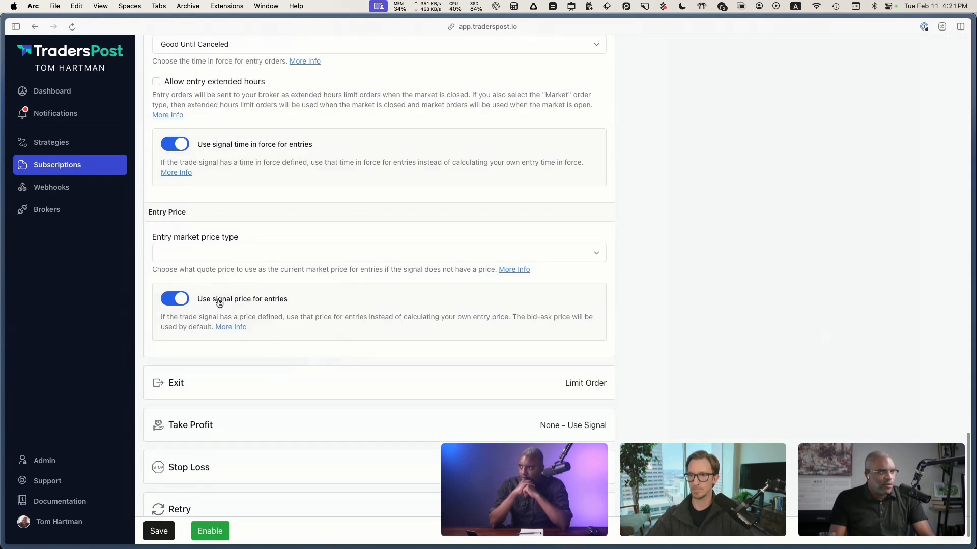
{"action": "left_click", "coordinate": [223, 253]}
{"action": "left_click", "coordinate": [327, 352]}
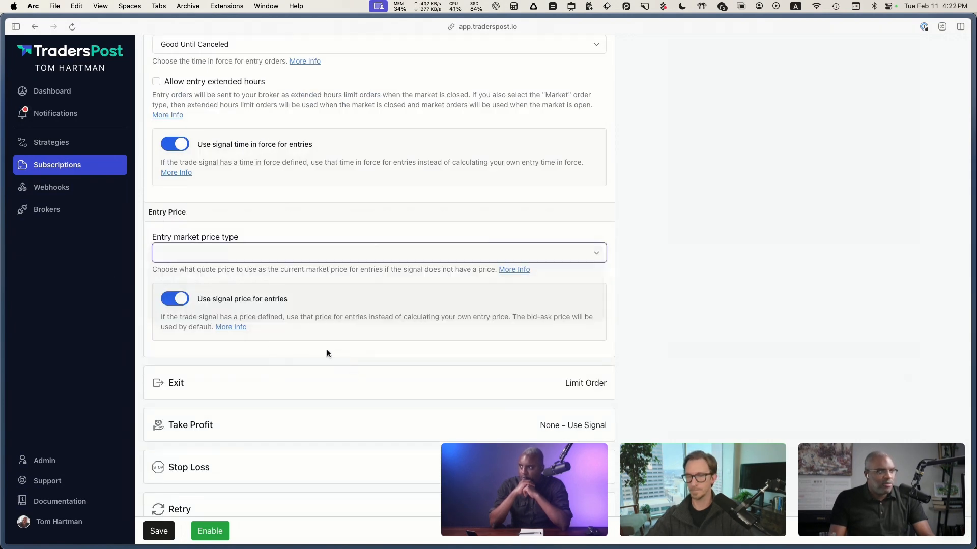
Step: Examine the entry market price type choices under Entry Price, leaving the field blank
{"action": "left_click", "coordinate": [225, 253]}
{"action": "left_click", "coordinate": [600, 235]}
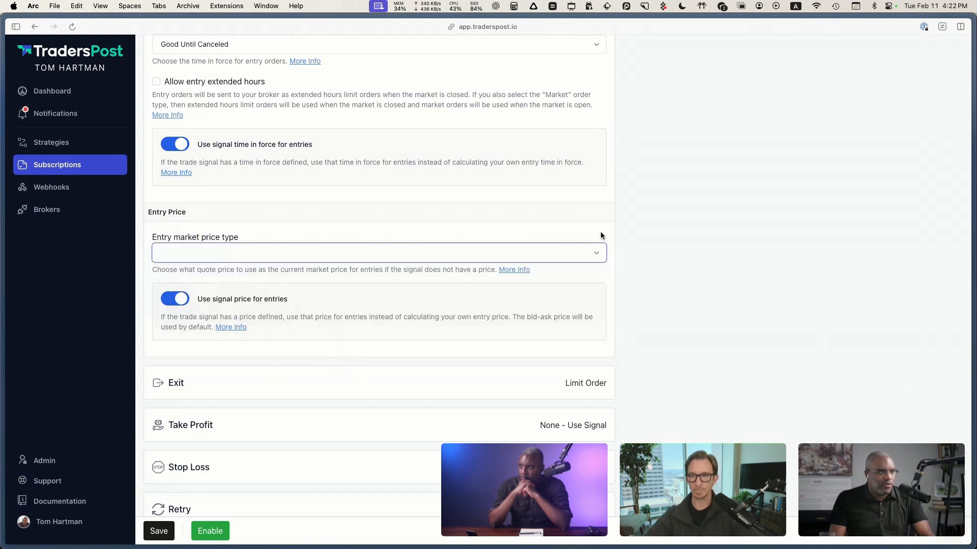
{"action": "left_click", "coordinate": [231, 249]}
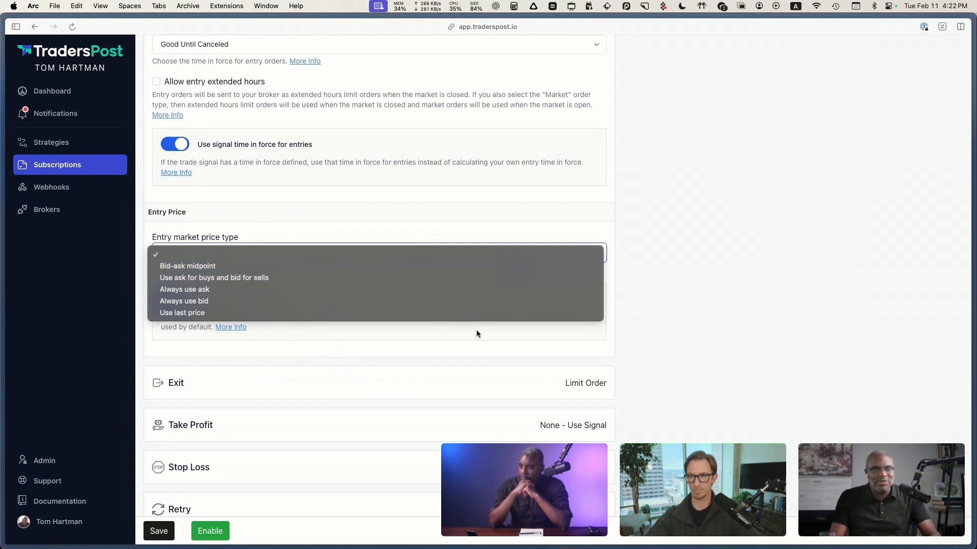
{"action": "key", "text": "Escape"}
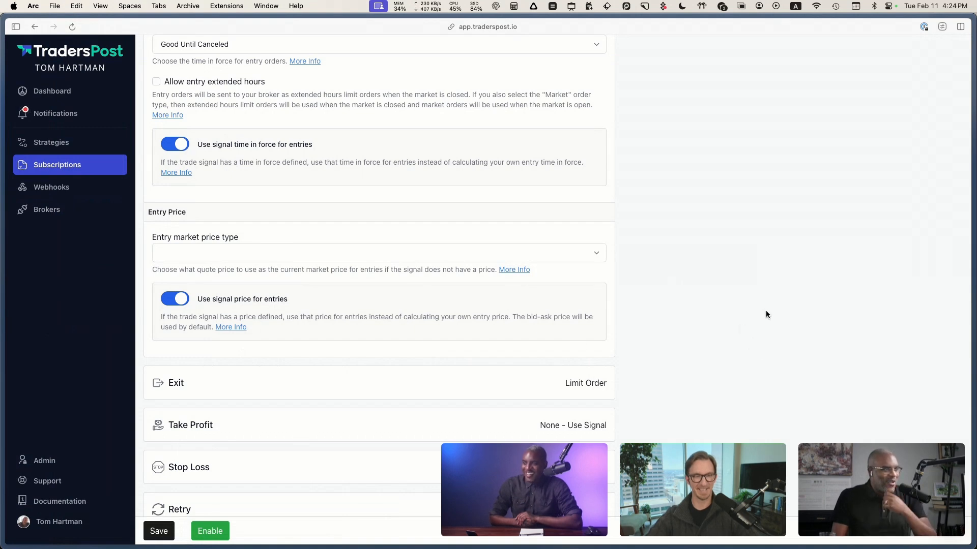
{"action": "scroll", "coordinate": [760, 314], "scroll_direction": "down", "scroll_amount": 1}
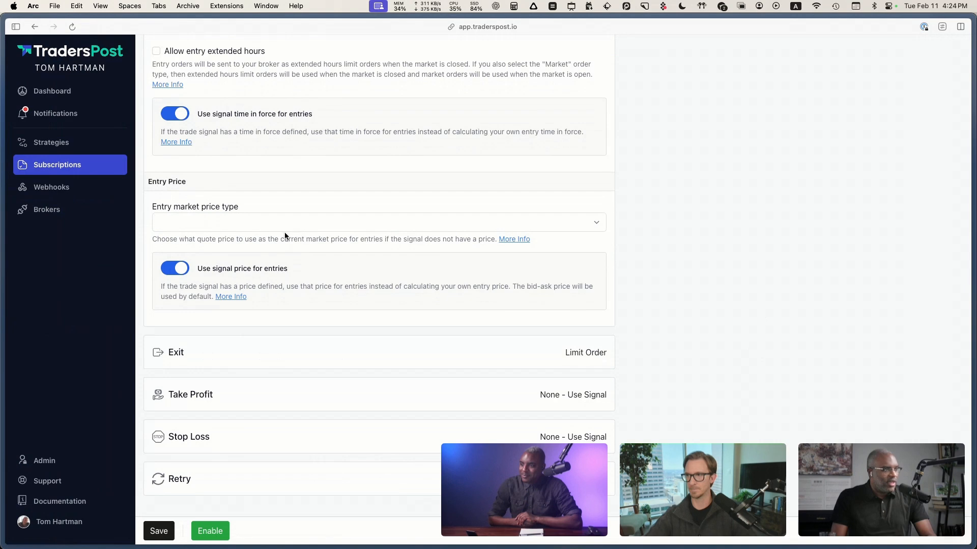
{"action": "left_click", "coordinate": [286, 222]}
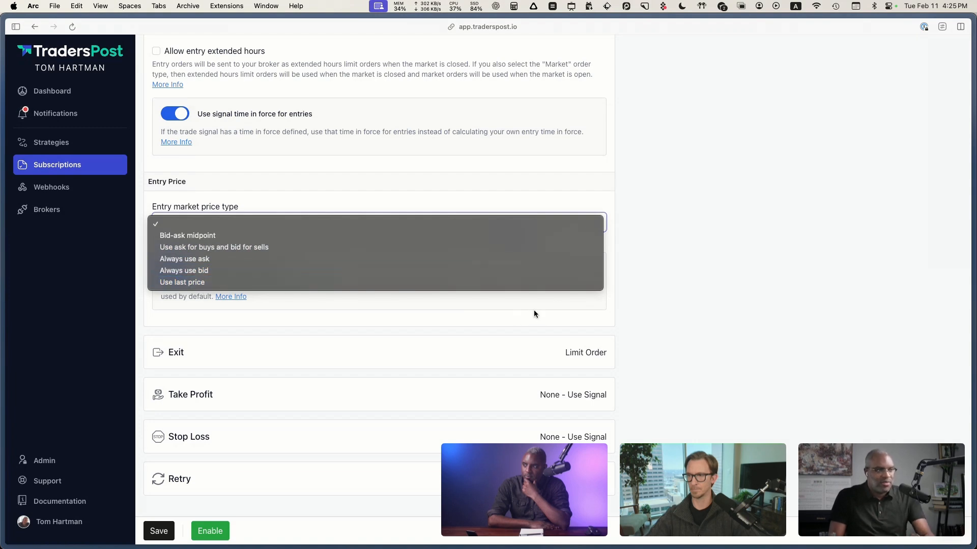
{"action": "left_click", "coordinate": [559, 305]}
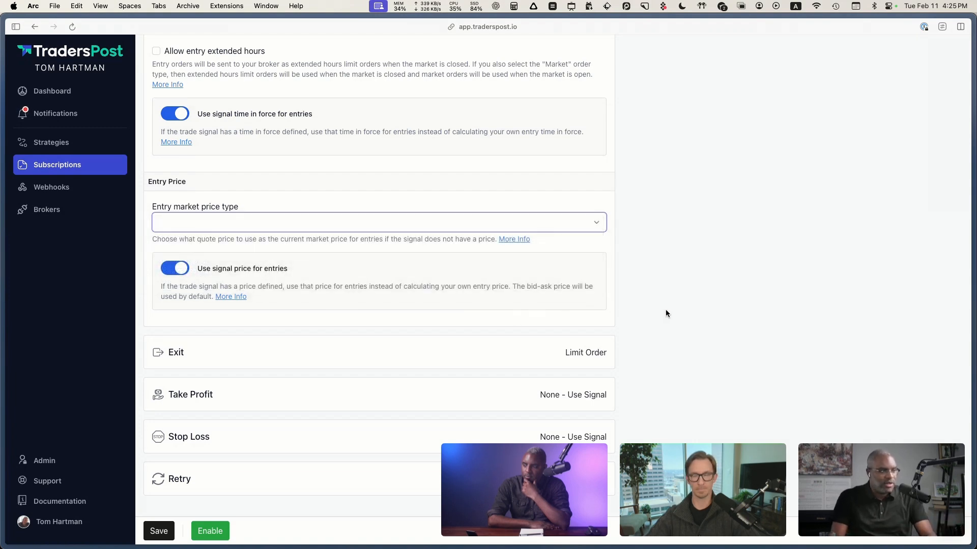
Step: Expand the Exit section and examine the exit order type and exit market price type choices
{"action": "left_click", "coordinate": [230, 356]}
{"action": "scroll", "coordinate": [492, 355], "scroll_direction": "down", "scroll_amount": 5}
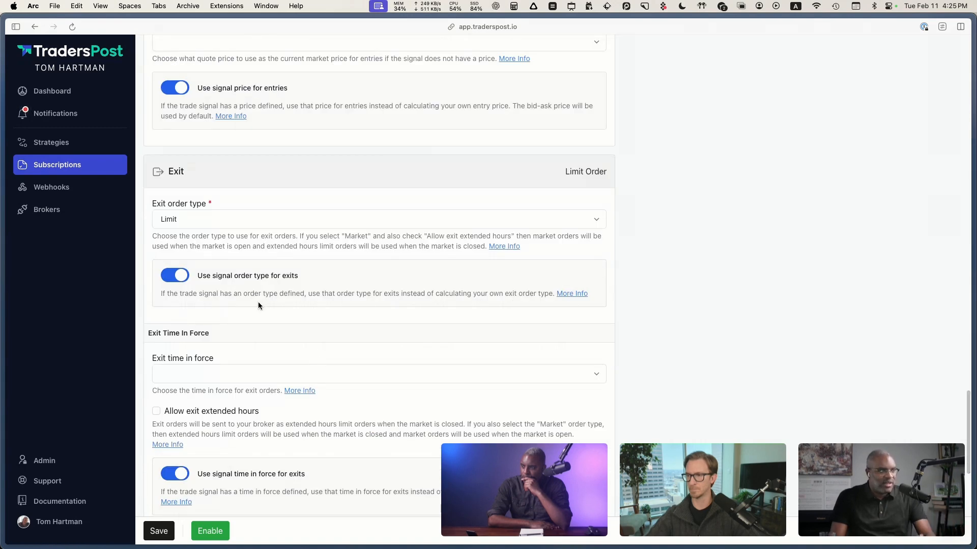
{"action": "left_click", "coordinate": [186, 224]}
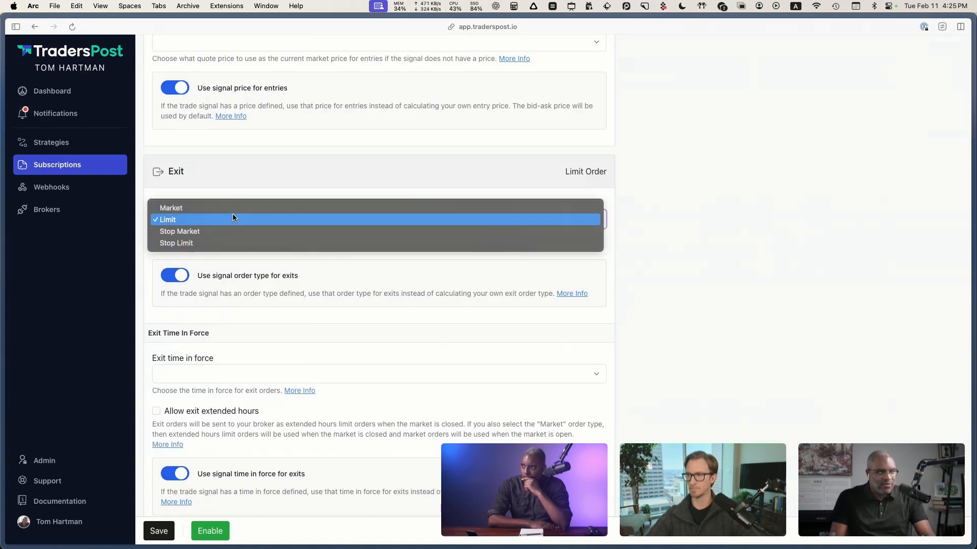
{"action": "left_click", "coordinate": [274, 310]}
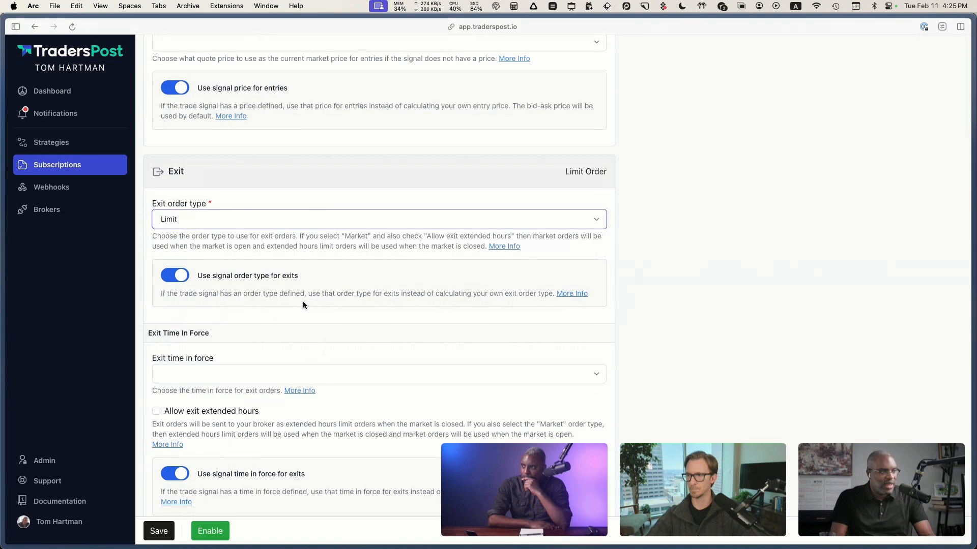
{"action": "scroll", "coordinate": [205, 356], "scroll_direction": "down", "scroll_amount": 1}
{"action": "scroll", "coordinate": [206, 357], "scroll_direction": "down", "scroll_amount": 8}
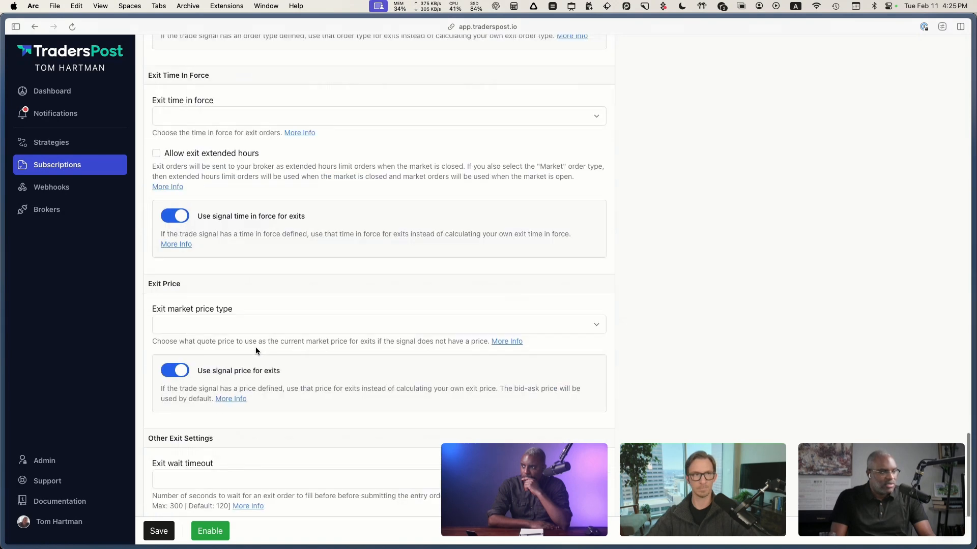
{"action": "left_click", "coordinate": [229, 288]}
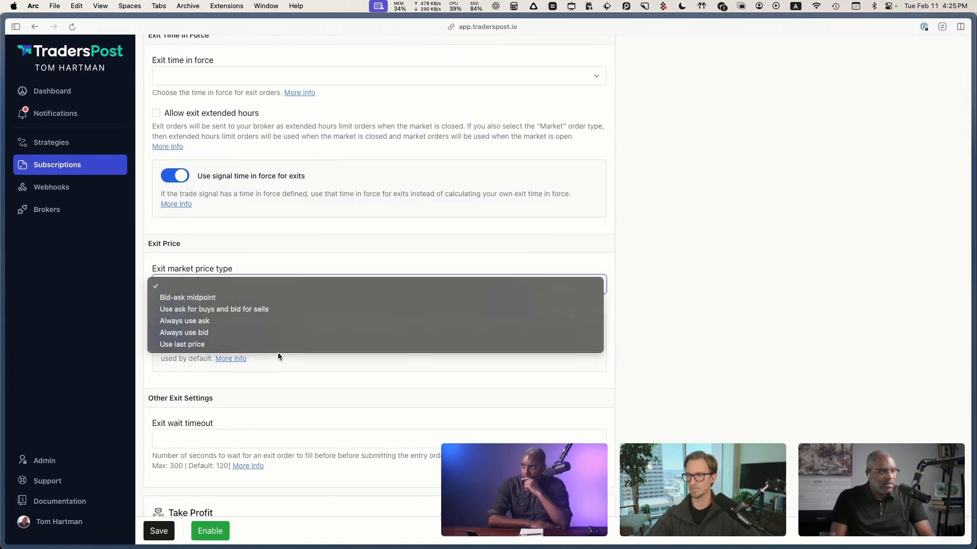
{"action": "left_click", "coordinate": [98, 292]}
{"action": "scroll", "coordinate": [141, 315], "scroll_direction": "down", "scroll_amount": 3}
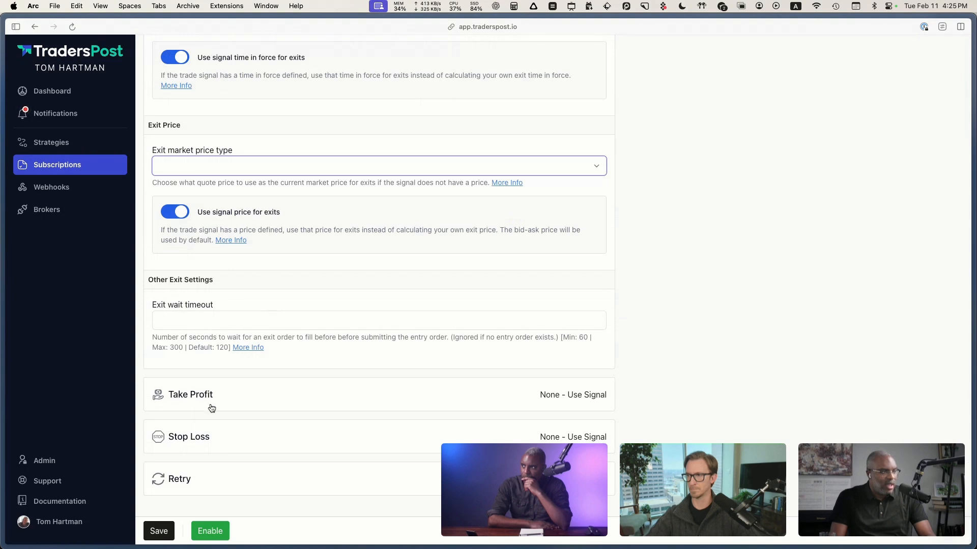
Step: Expand the Take Profit and Stop Loss sections of the subscription
{"action": "left_click", "coordinate": [244, 400]}
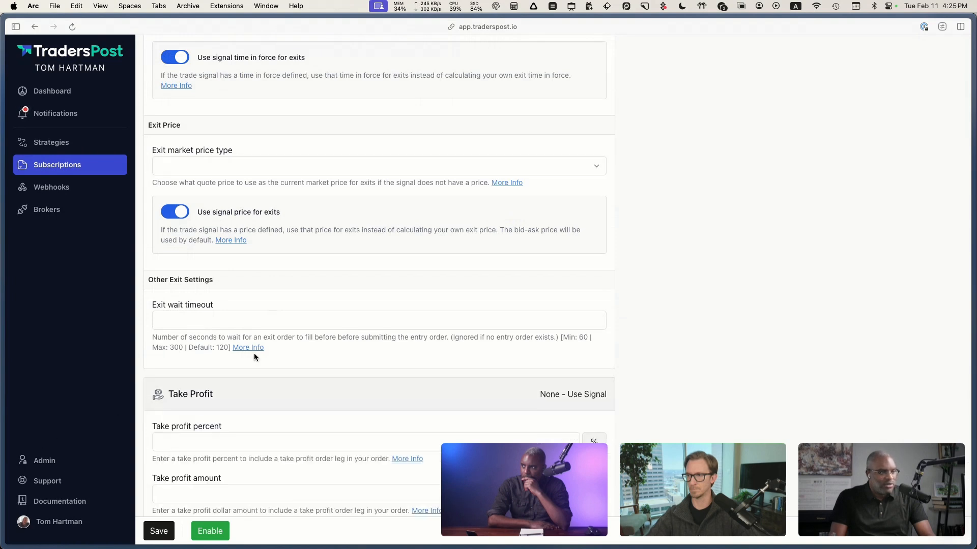
{"action": "scroll", "coordinate": [255, 355], "scroll_direction": "down", "scroll_amount": 4}
{"action": "left_click", "coordinate": [259, 435]}
{"action": "scroll", "coordinate": [193, 386], "scroll_direction": "down", "scroll_amount": 1}
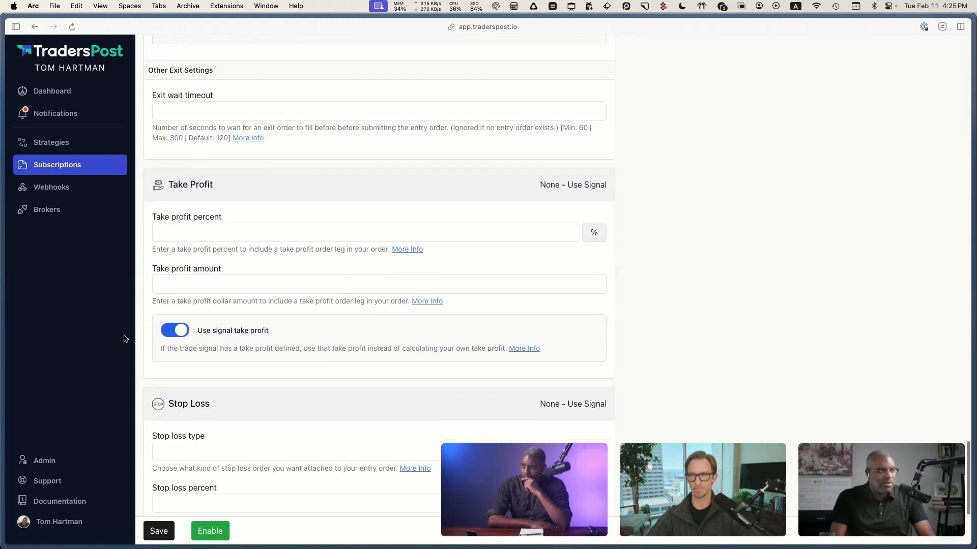
{"action": "scroll", "coordinate": [125, 339], "scroll_direction": "down", "scroll_amount": 3}
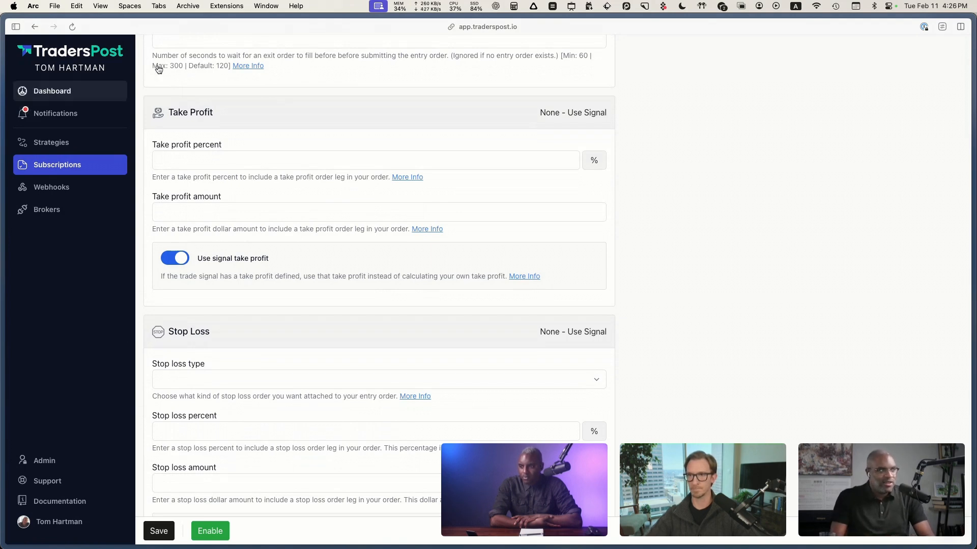
Step: Try a take profit percent of 1000 with Use signal take profit turned off, and clear the percent again
{"action": "left_click", "coordinate": [188, 159]}
{"action": "type", "text": "1000"}
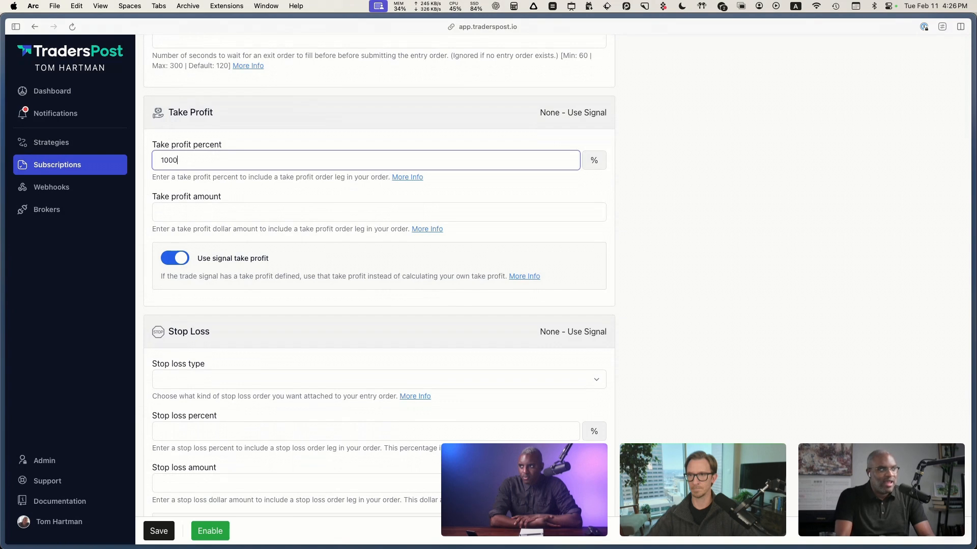
{"action": "left_click", "coordinate": [132, 236]}
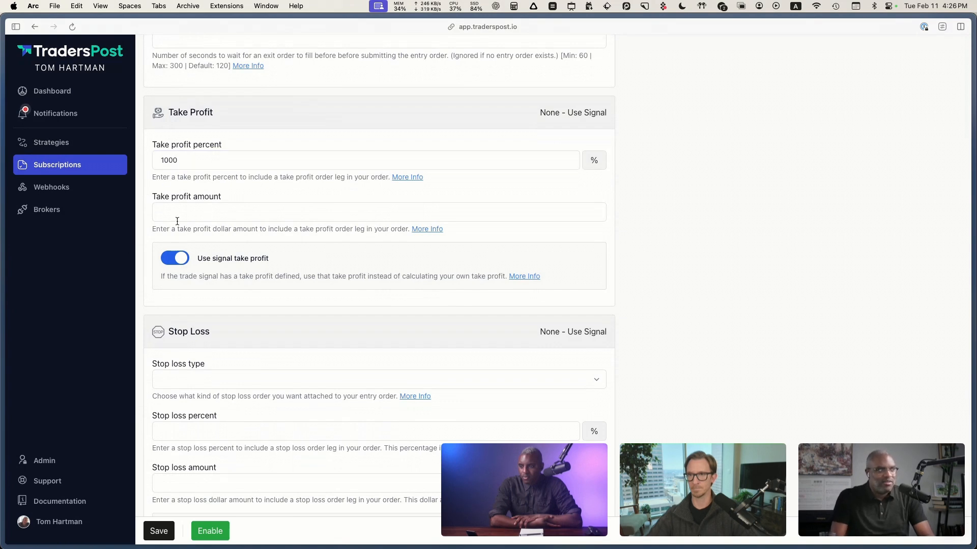
{"action": "left_click", "coordinate": [173, 263]}
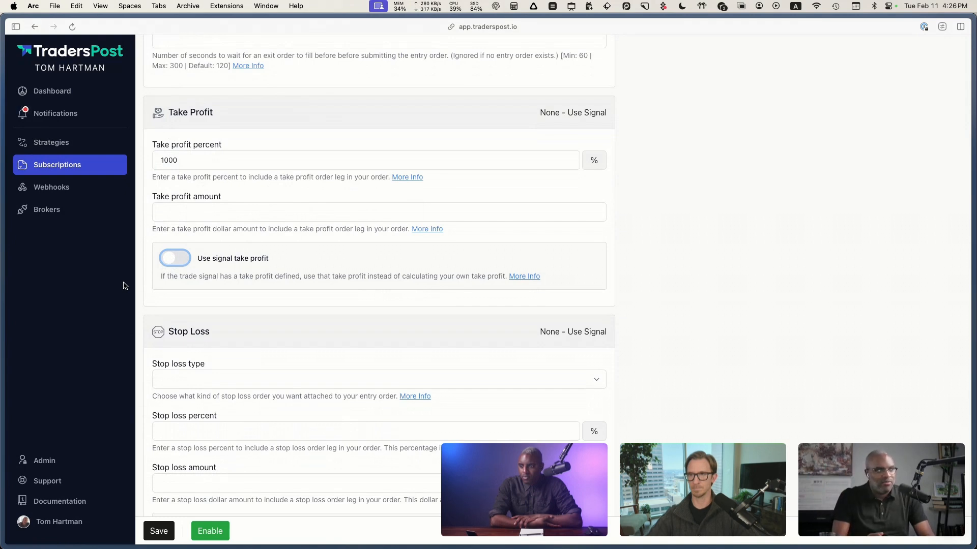
{"action": "double_click", "coordinate": [186, 161]}
{"action": "key", "text": "BackSpace"}
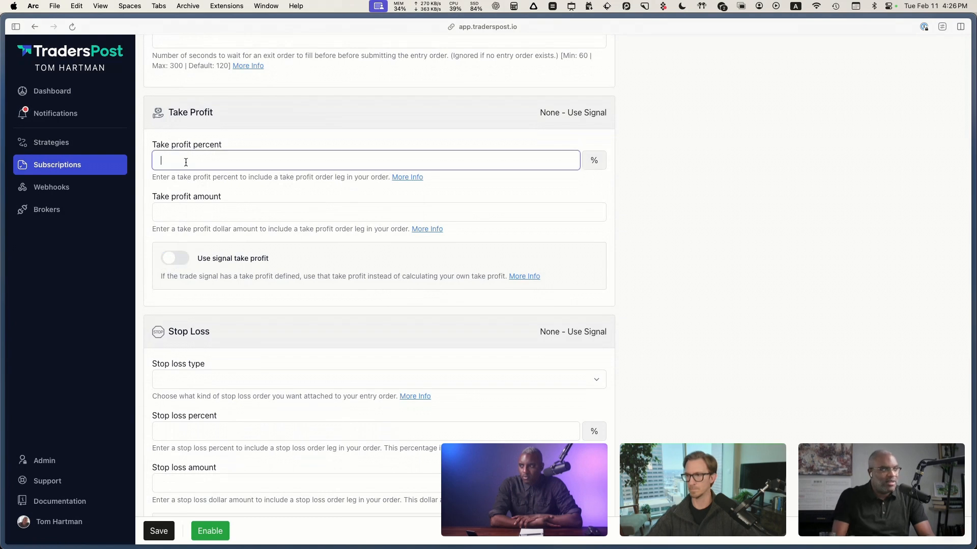
Step: Set the stop loss type to Stop Market, and try a stop loss percent of 30 before clearing it
{"action": "scroll", "coordinate": [123, 282], "scroll_direction": "down", "scroll_amount": 3}
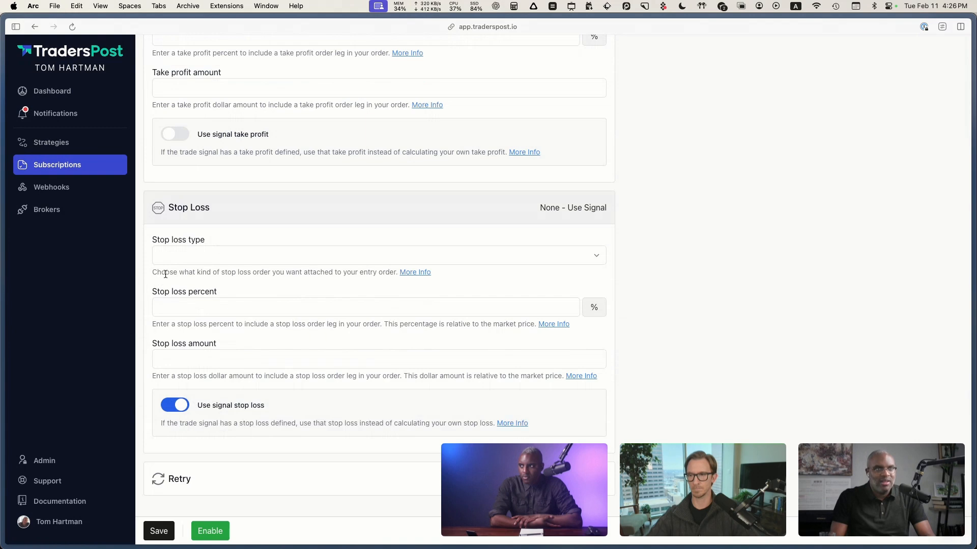
{"action": "left_click", "coordinate": [198, 260]}
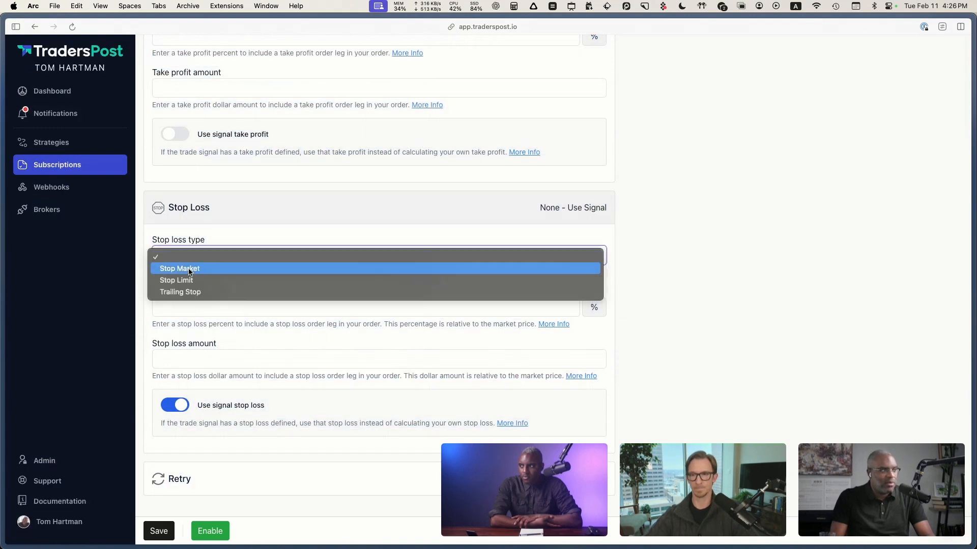
{"action": "left_click", "coordinate": [180, 268]}
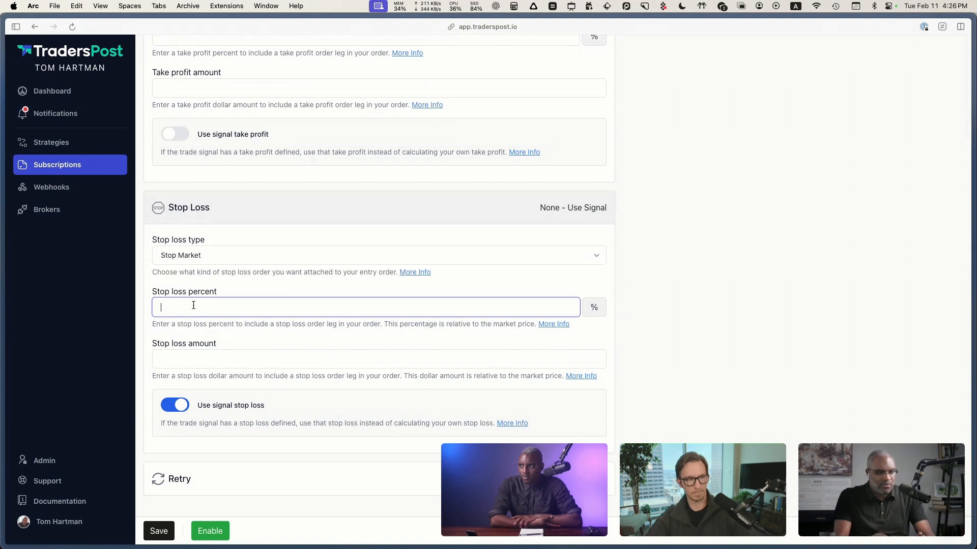
{"action": "type", "text": "30"}
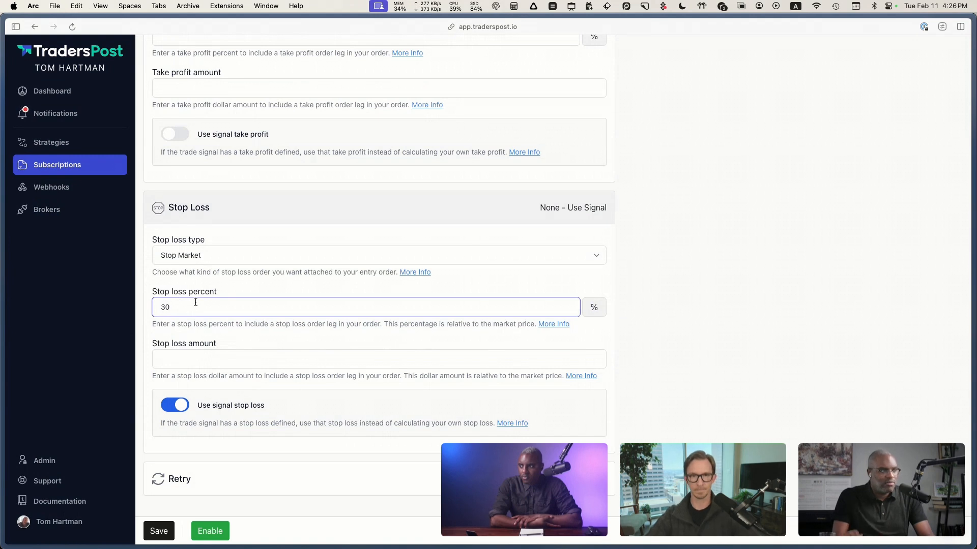
{"action": "key", "text": "super+a"}
{"action": "key", "text": "BackSpace"}
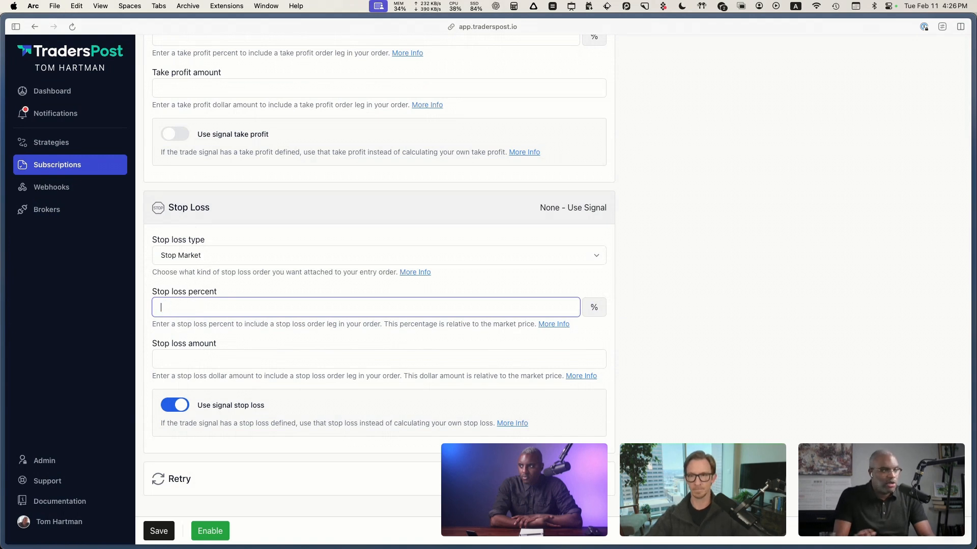
{"action": "left_click", "coordinate": [145, 309]}
Step: Look back over the take profit, stop loss and entry settings, and try to enable the subscription
{"action": "scroll", "coordinate": [145, 309], "scroll_direction": "up", "scroll_amount": 2}
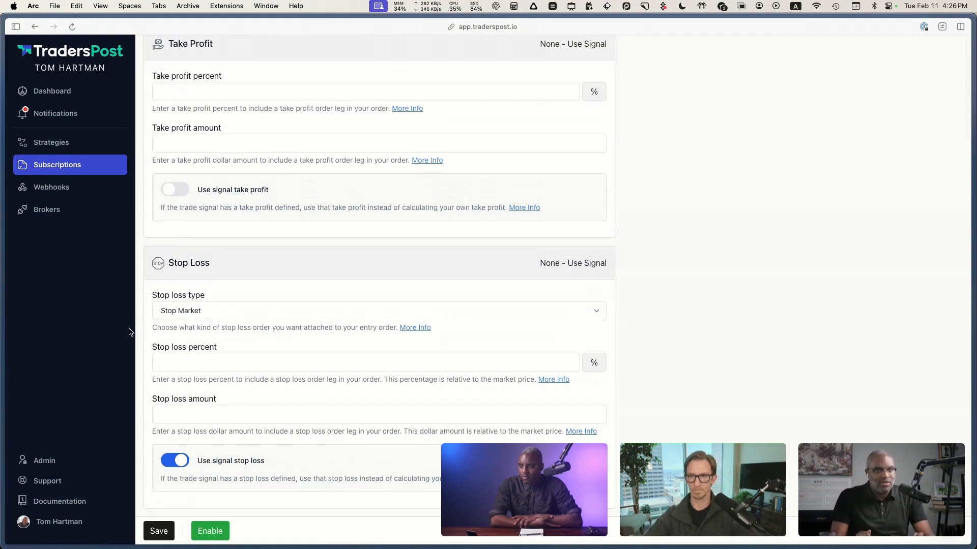
{"action": "scroll", "coordinate": [128, 332], "scroll_direction": "down", "scroll_amount": 1}
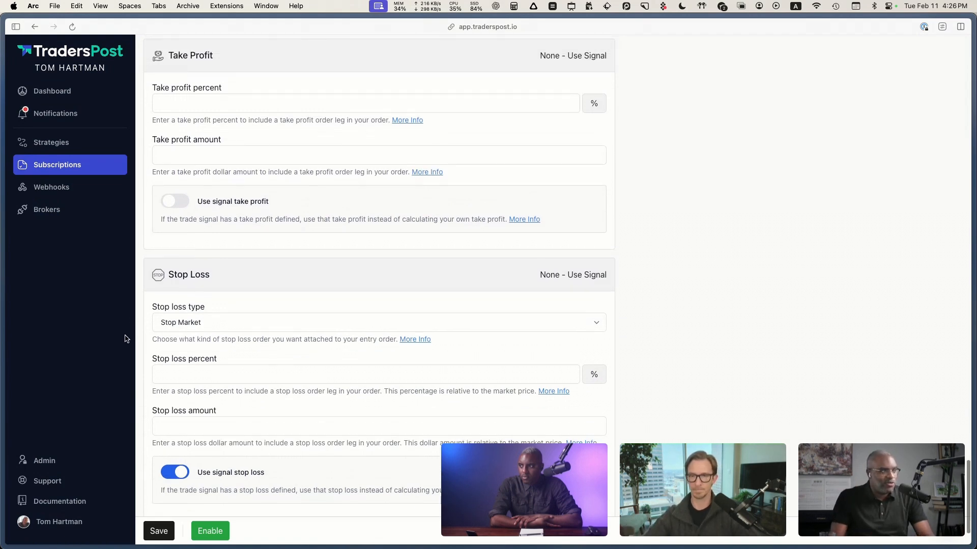
{"action": "scroll", "coordinate": [127, 339], "scroll_direction": "down", "scroll_amount": 2}
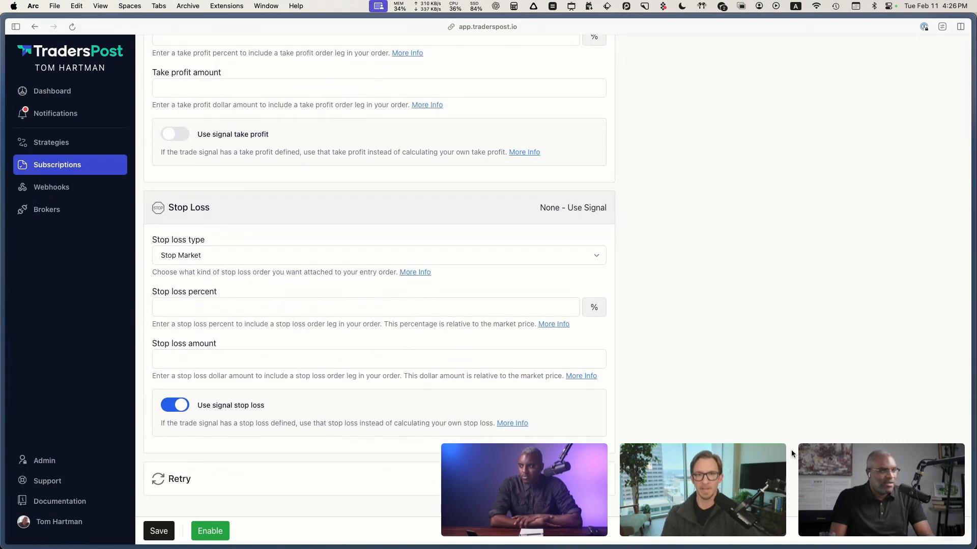
{"action": "scroll", "coordinate": [728, 413], "scroll_direction": "up", "scroll_amount": 15}
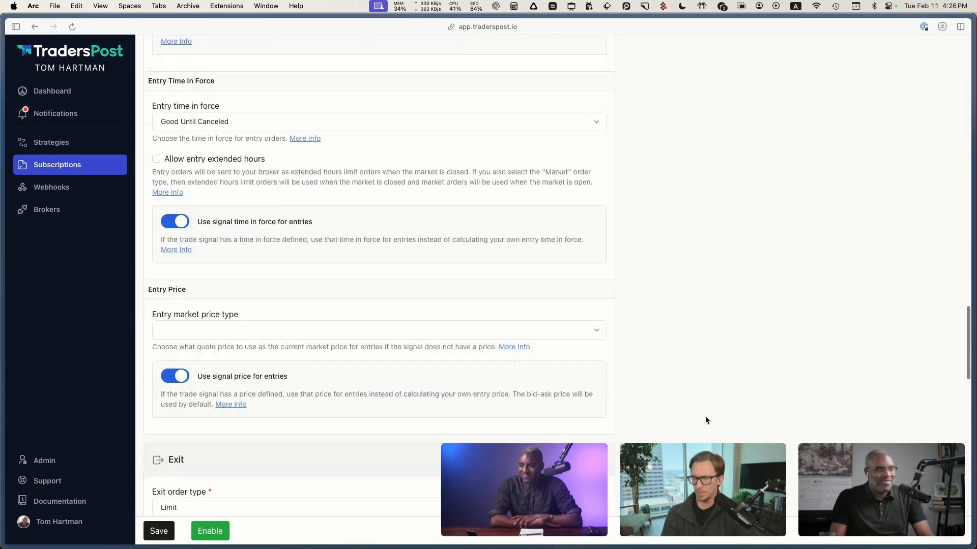
{"action": "scroll", "coordinate": [698, 422], "scroll_direction": "up", "scroll_amount": 10}
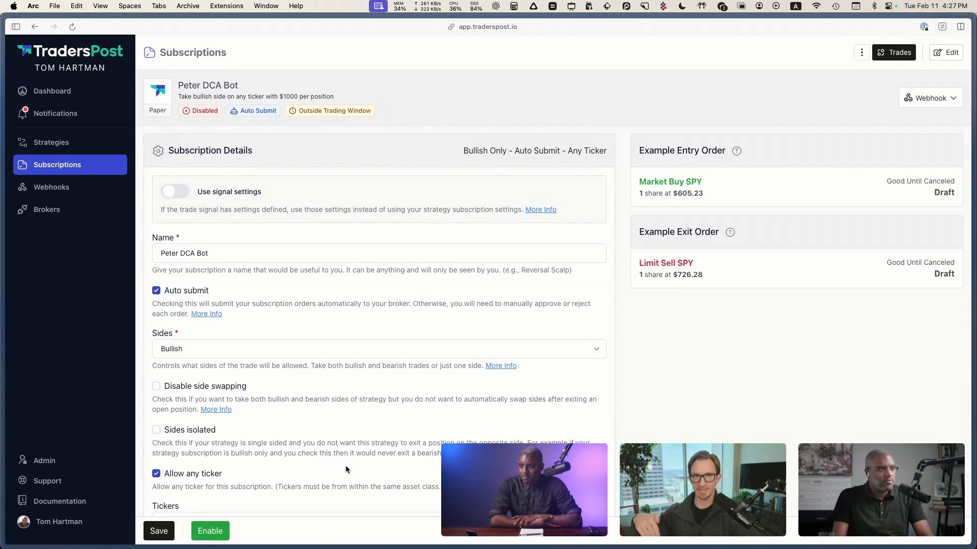
{"action": "left_click", "coordinate": [220, 532]}
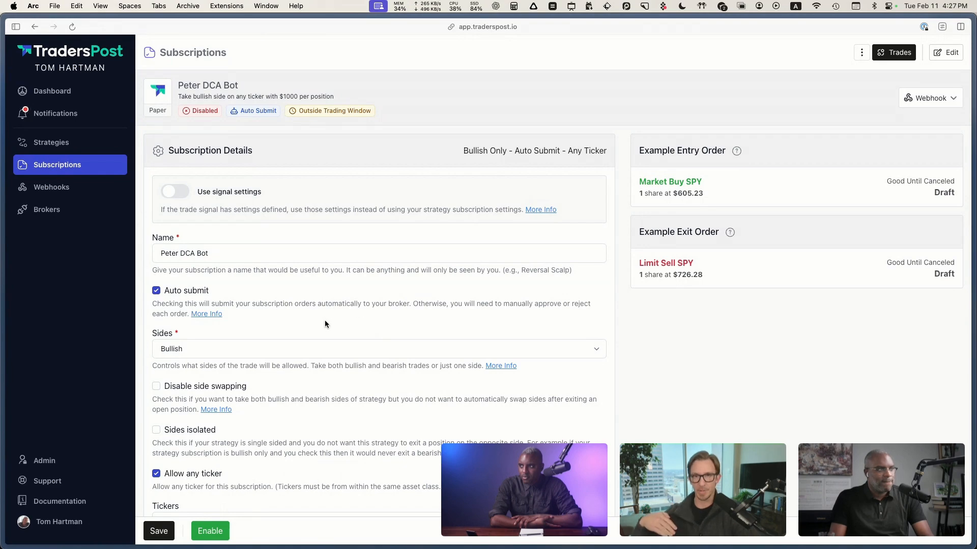
Step: Remove the 03:30 PM to 04:00 PM trading window from the subscription
{"action": "scroll", "coordinate": [325, 323], "scroll_direction": "down", "scroll_amount": 14}
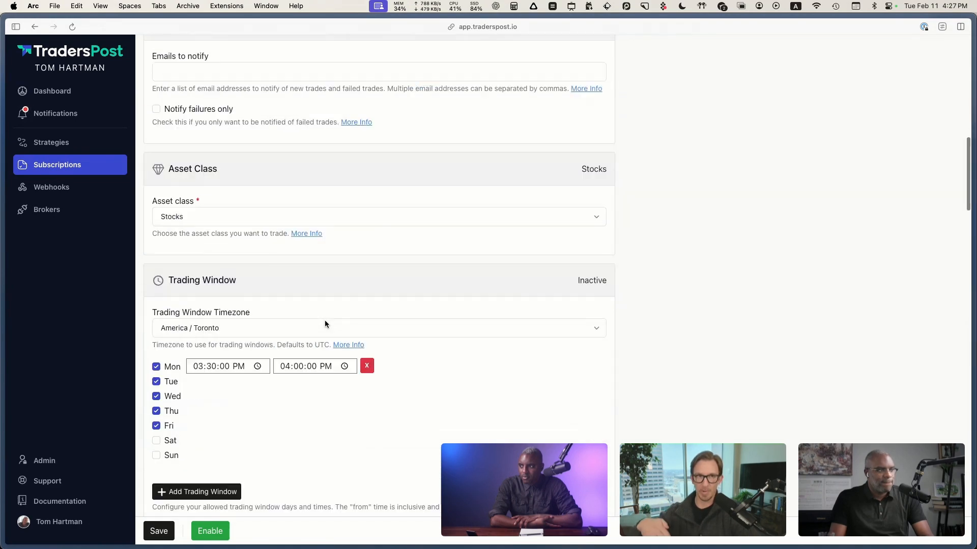
{"action": "scroll", "coordinate": [324, 320], "scroll_direction": "down", "scroll_amount": 20}
{"action": "scroll", "coordinate": [326, 321], "scroll_direction": "up", "scroll_amount": 6}
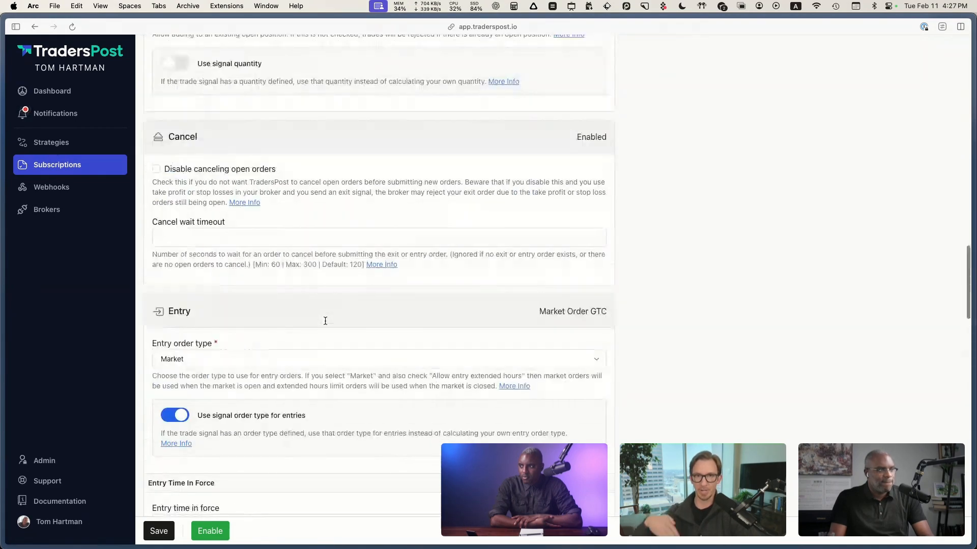
{"action": "scroll", "coordinate": [325, 321], "scroll_direction": "up", "scroll_amount": 10}
{"action": "left_click", "coordinate": [367, 138]}
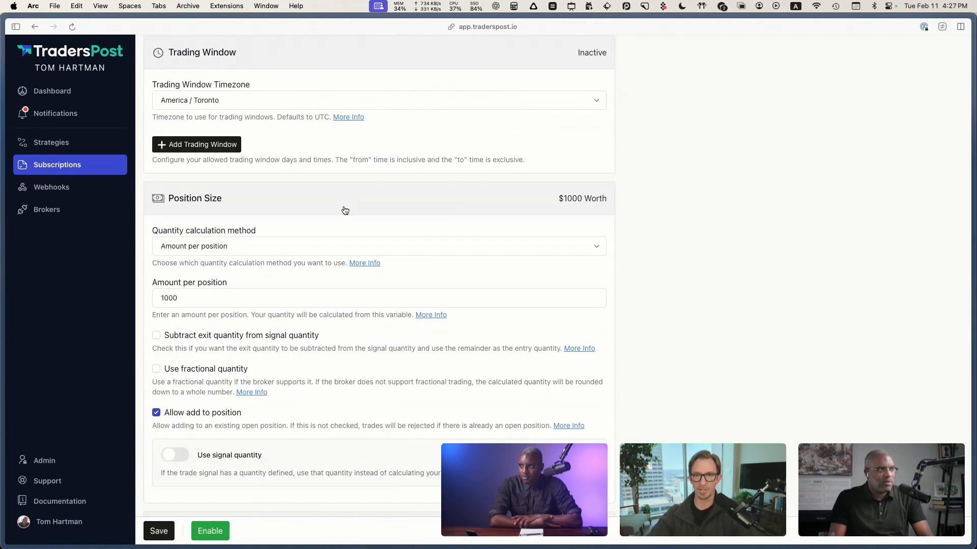
Step: Enable the DCA Bot subscription and copy its strategy webhook URL
{"action": "left_click", "coordinate": [220, 530]}
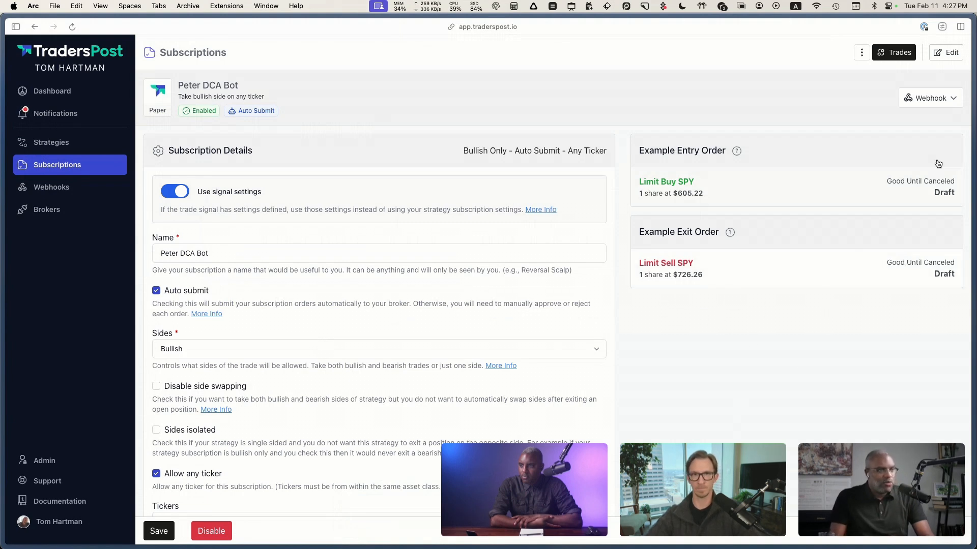
{"action": "left_click", "coordinate": [949, 100]}
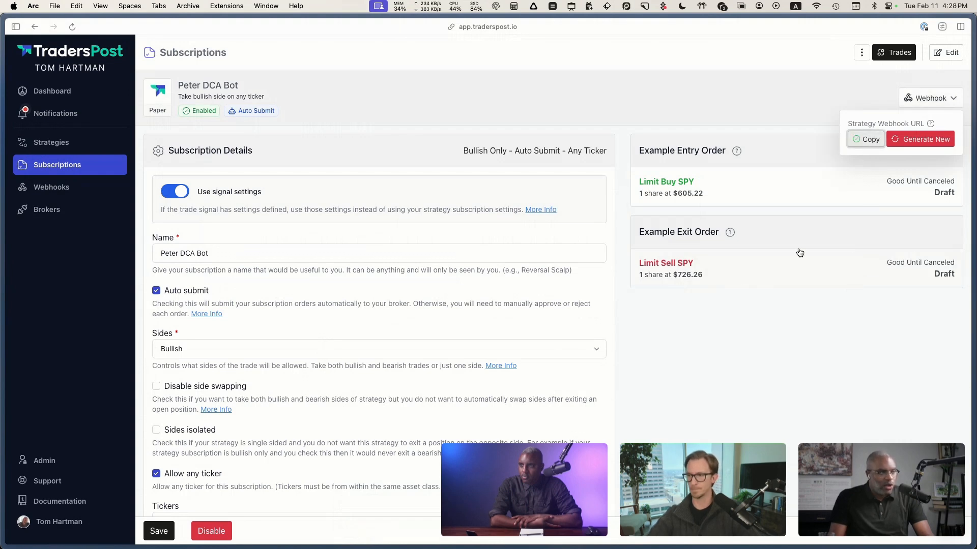
Step: Switch to TradingView and start a new TSLA alert with the [TradersPost] DCA Bot strategy as its condition
{"action": "key", "text": "super+Tab"}
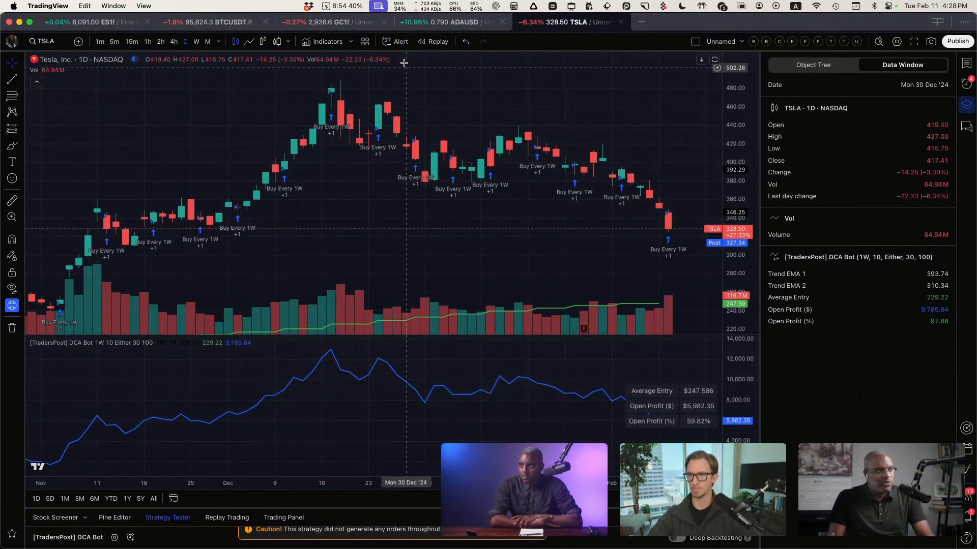
{"action": "left_click", "coordinate": [400, 41]}
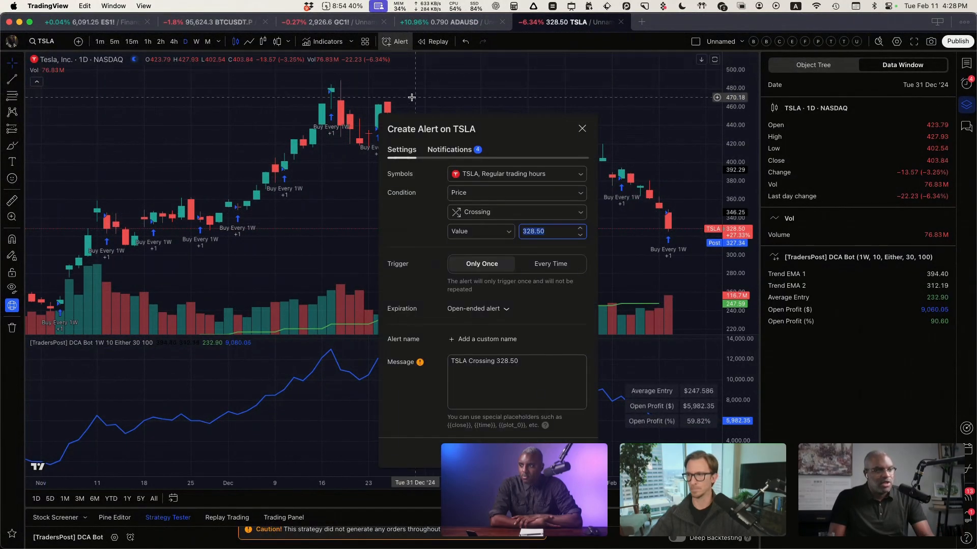
{"action": "left_click", "coordinate": [481, 174]}
{"action": "left_click", "coordinate": [428, 207]}
{"action": "left_click", "coordinate": [471, 193]}
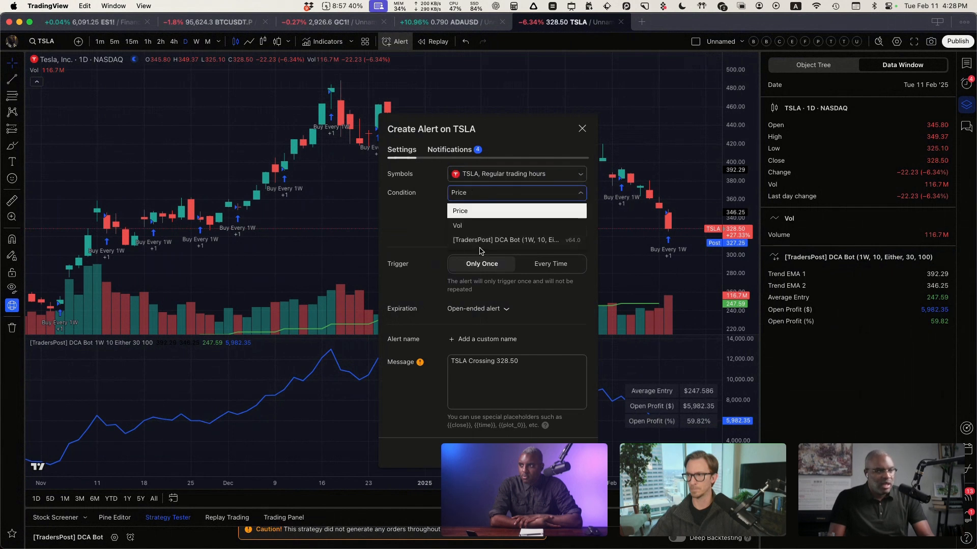
{"action": "left_click", "coordinate": [519, 241]}
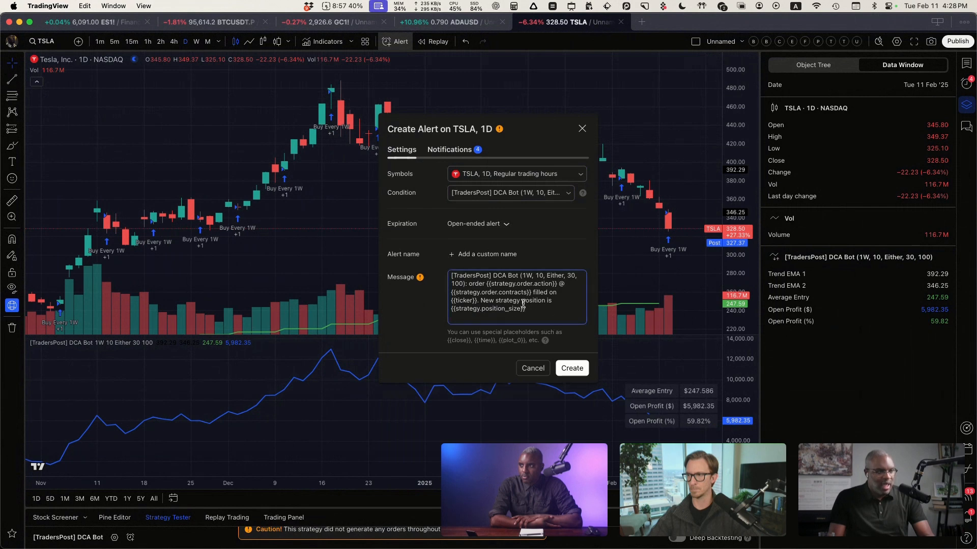
Step: Replace the default alert message with {{strategy.order.alert_message}} and create the alert
{"action": "key", "text": "super+a"}
{"action": "key", "text": "BackSpace"}
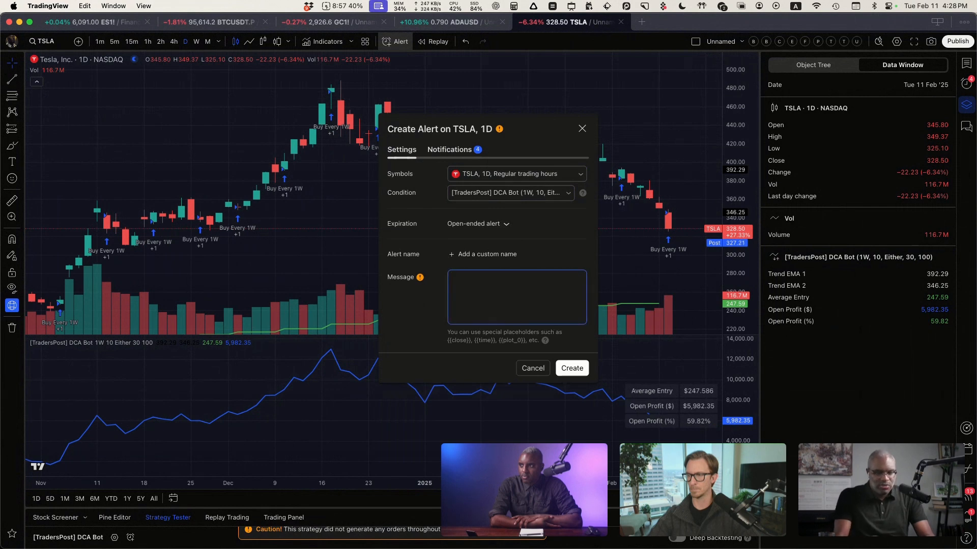
{"action": "key", "text": "super+Tab"}
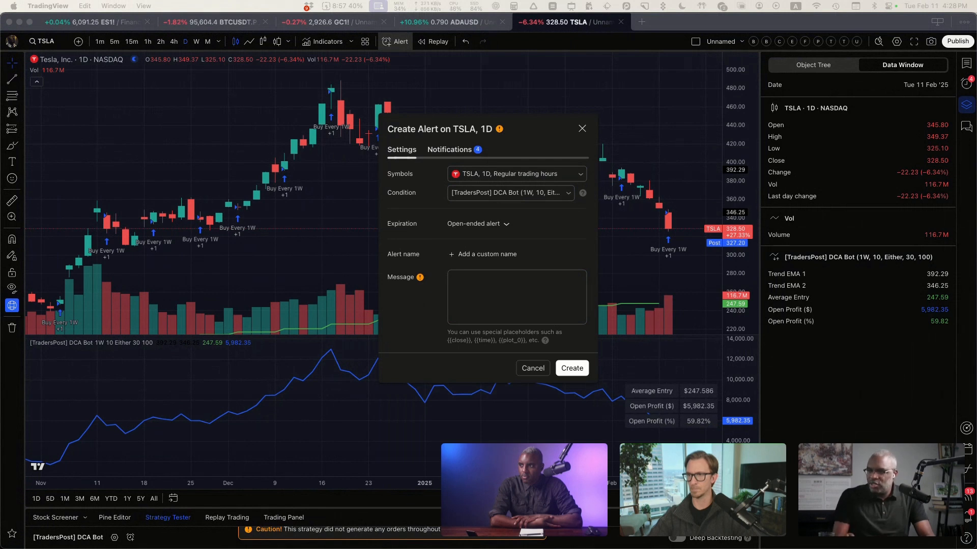
{"action": "left_click", "coordinate": [526, 293]}
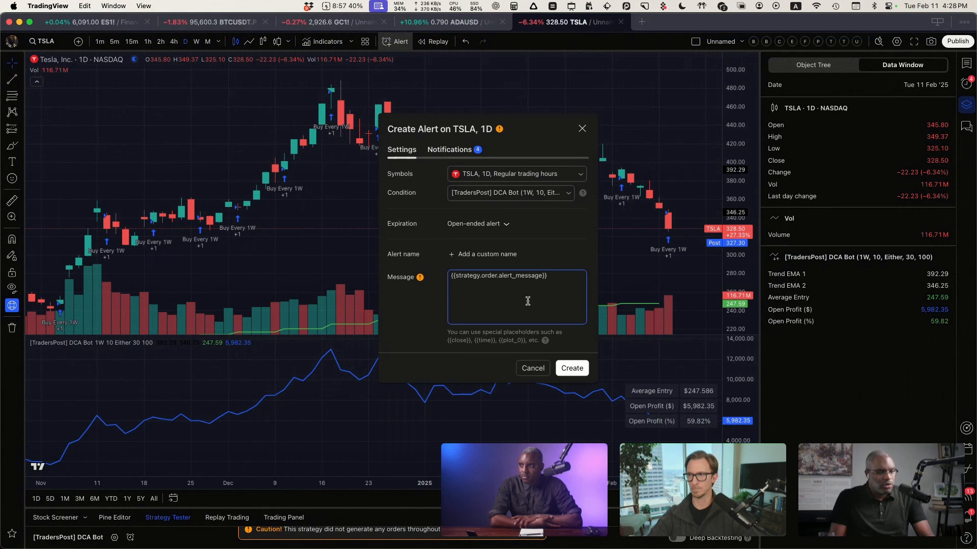
{"action": "left_click", "coordinate": [571, 373]}
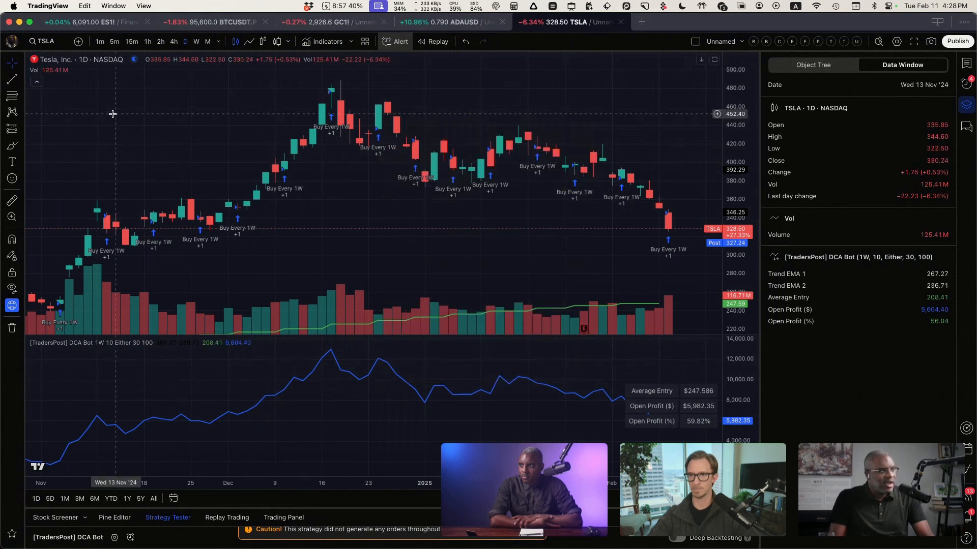
Step: Open the DCA Bot strategy's input settings and examine the Buy alert message, moving the dialog so the message is fully in view
{"action": "left_click", "coordinate": [173, 342]}
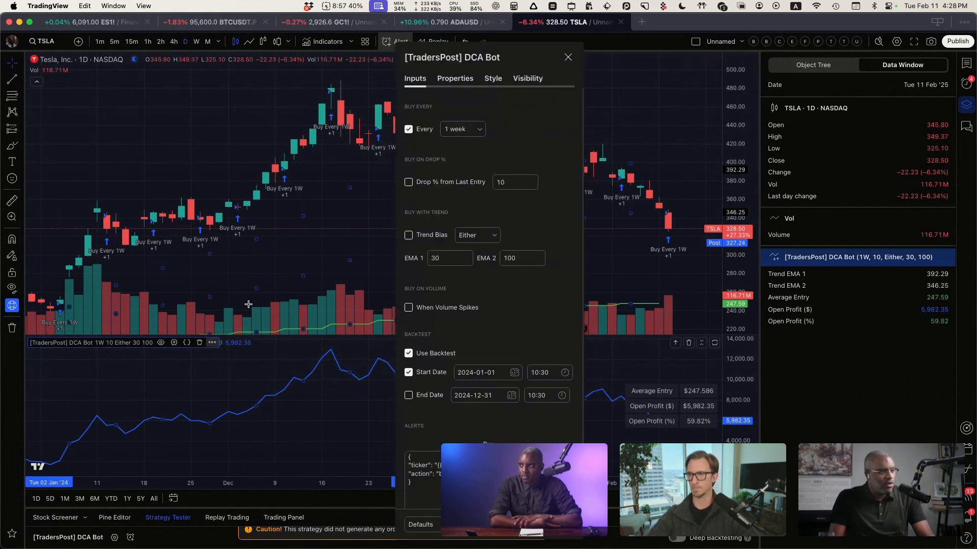
{"action": "scroll", "coordinate": [488, 254], "scroll_direction": "down", "scroll_amount": 2}
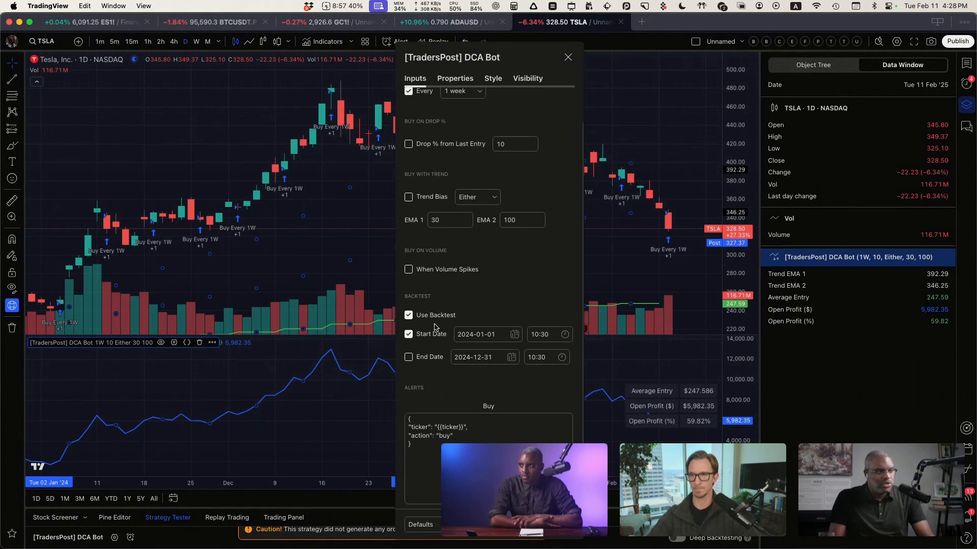
{"action": "scroll", "coordinate": [512, 402], "scroll_direction": "down", "scroll_amount": 1}
{"action": "key", "text": "super+a"}
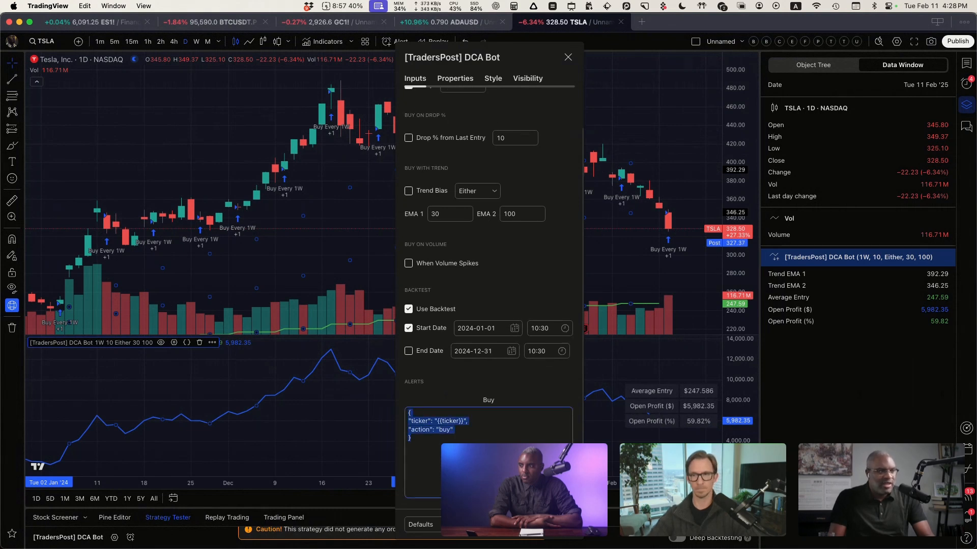
{"action": "left_click", "coordinate": [489, 454]}
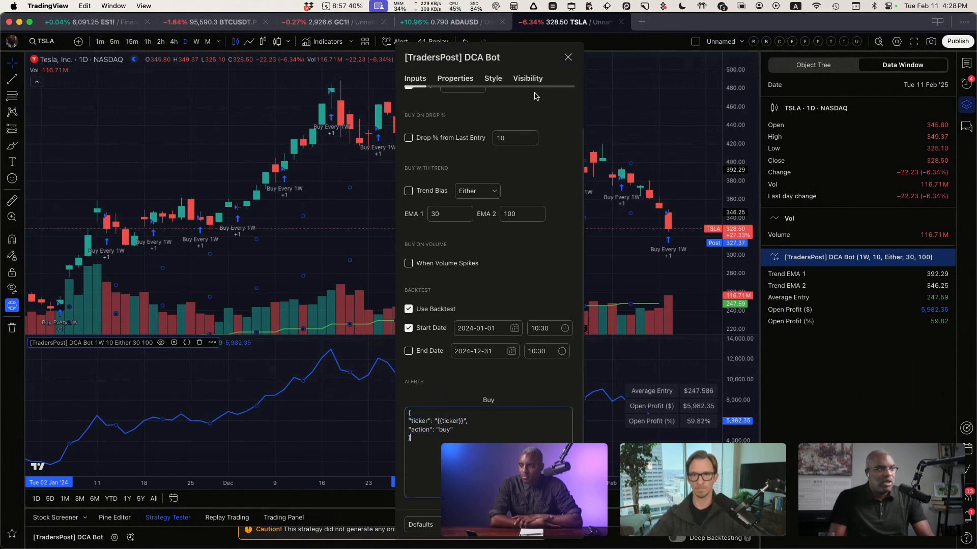
{"action": "left_click_drag", "start_coordinate": [522, 67], "coordinate": [335, 51]}
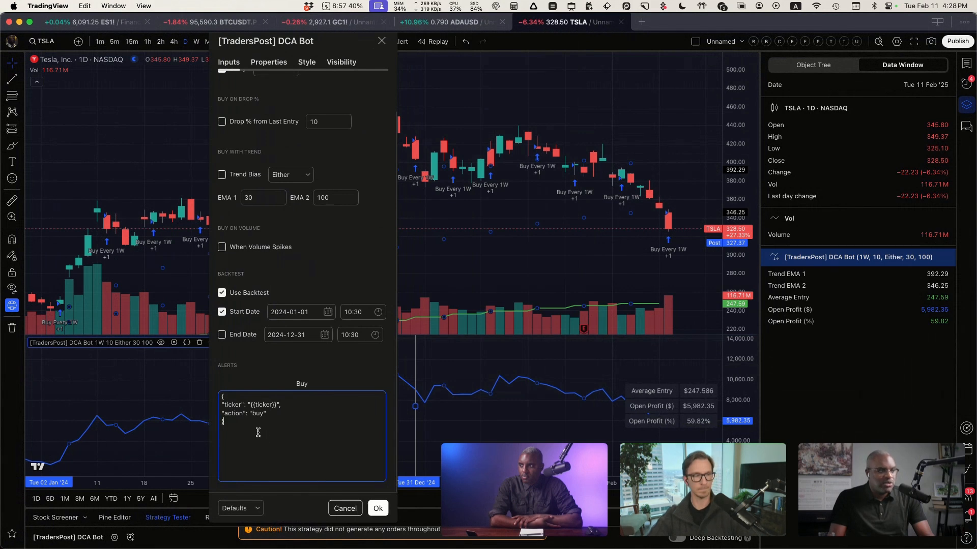
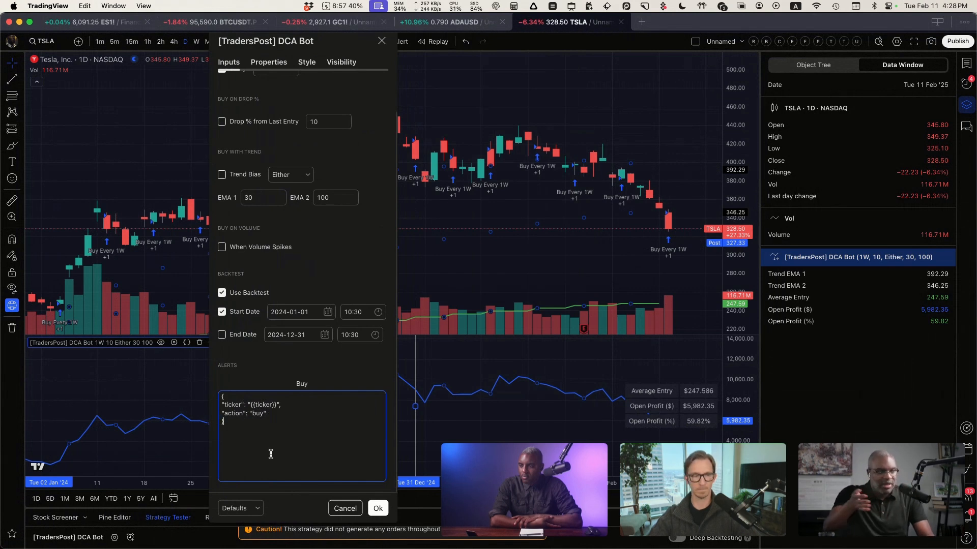
Step: Start a new TSLA alert with the message {{strategy.order.alert_message}} and the [TradersPost] DCA Bot strategy as its condition
{"action": "key", "text": "Escape"}
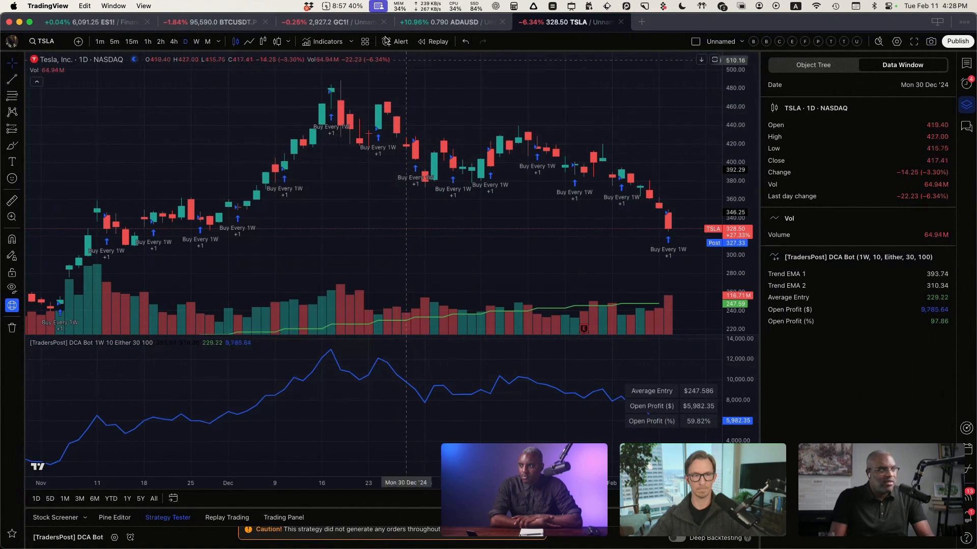
{"action": "left_click", "coordinate": [390, 44]}
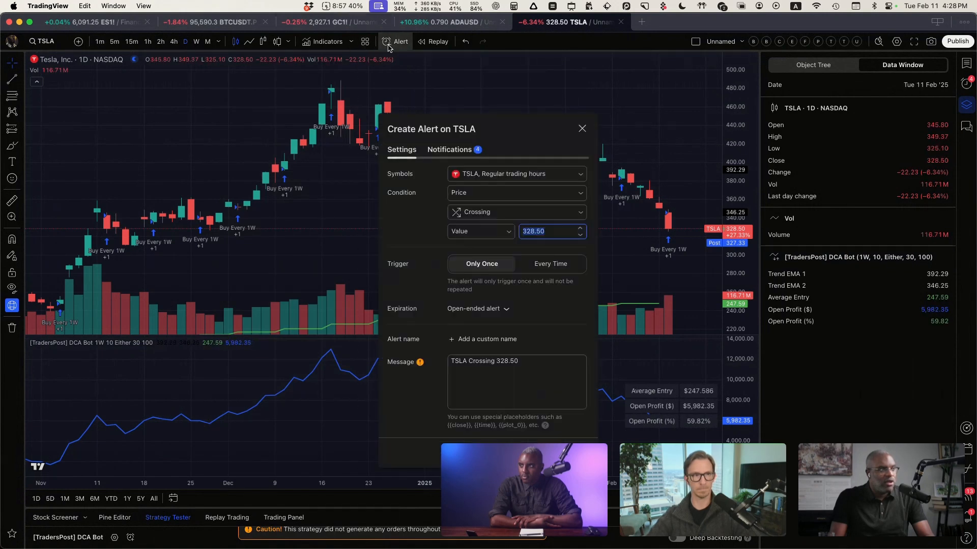
{"action": "left_click", "coordinate": [526, 377]}
{"action": "key", "text": "super+a"}
{"action": "type", "text": "{{strategy.order.alert_message}}"}
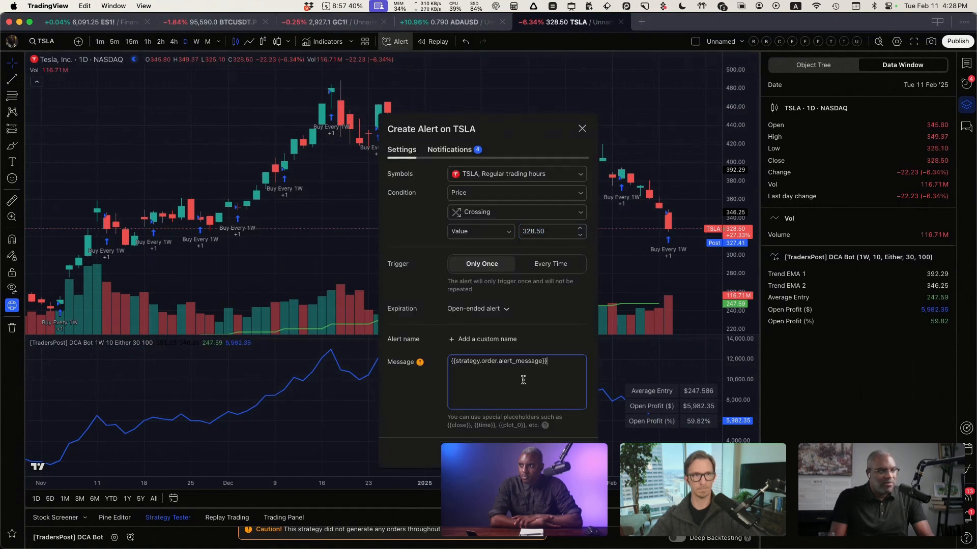
{"action": "left_click", "coordinate": [492, 198]}
{"action": "left_click", "coordinate": [509, 242]}
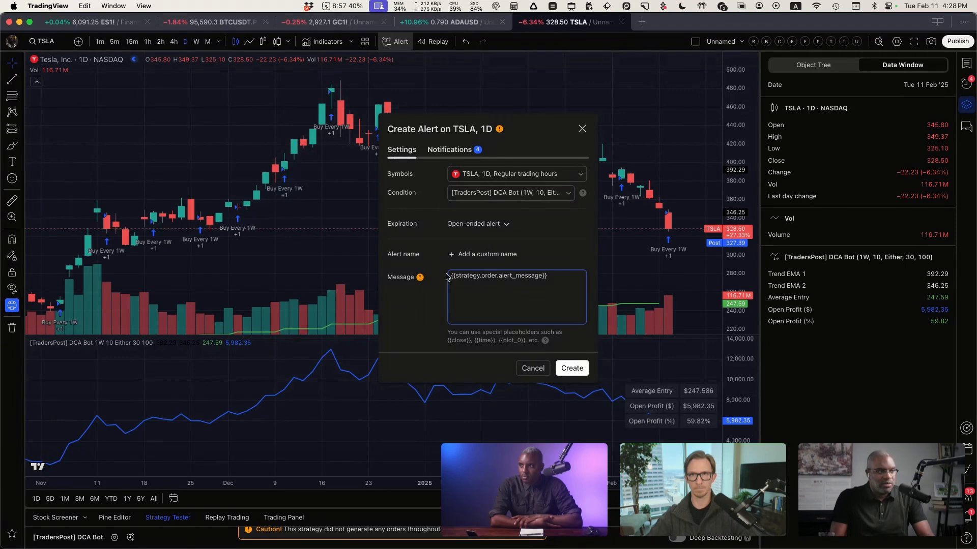
{"action": "left_click_drag", "start_coordinate": [549, 276], "coordinate": [430, 281]}
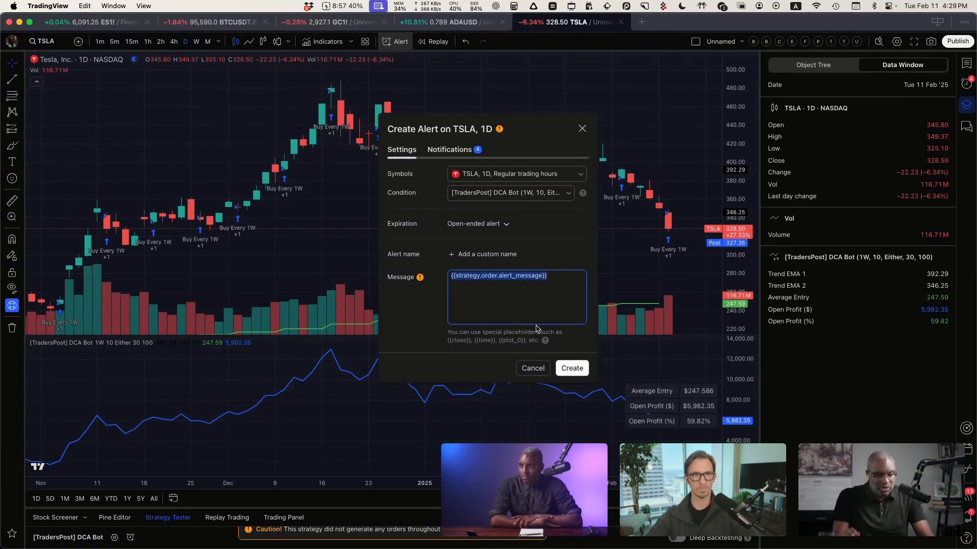
Step: Check the Buy alert message in the DCA Bot strategy's input settings, close them and switch to TradersPost
{"action": "left_click", "coordinate": [87, 111]}
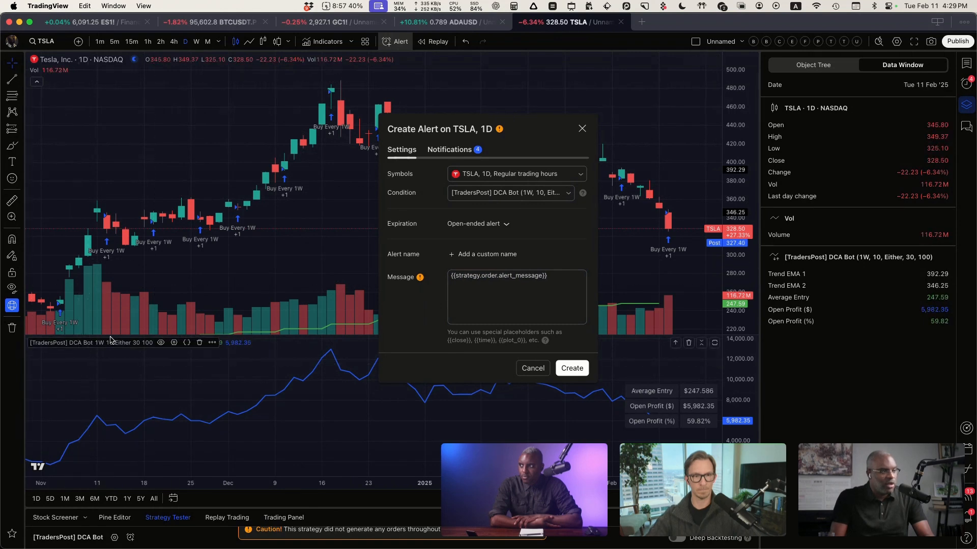
{"action": "left_click", "coordinate": [175, 343]}
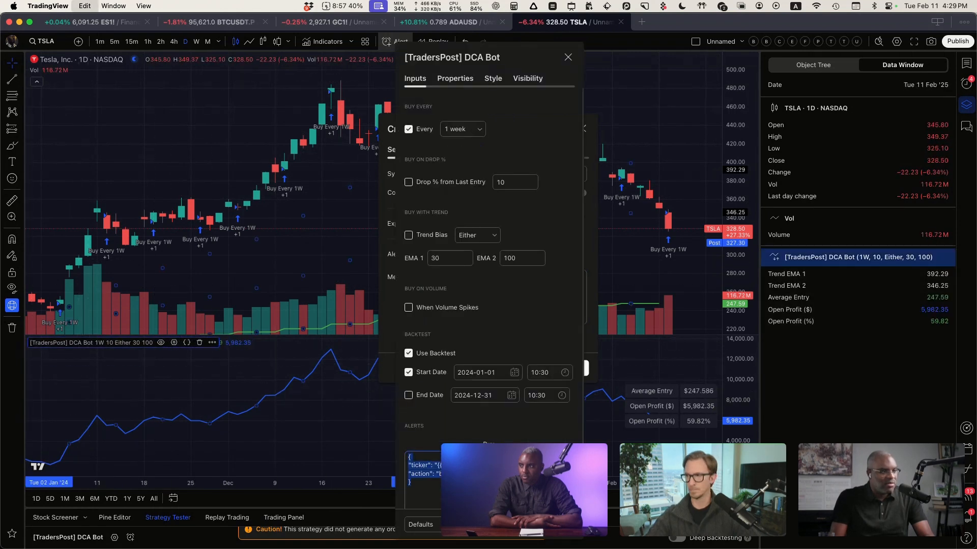
{"action": "left_click", "coordinate": [246, 230]}
{"action": "key", "text": "ctrl+Right"}
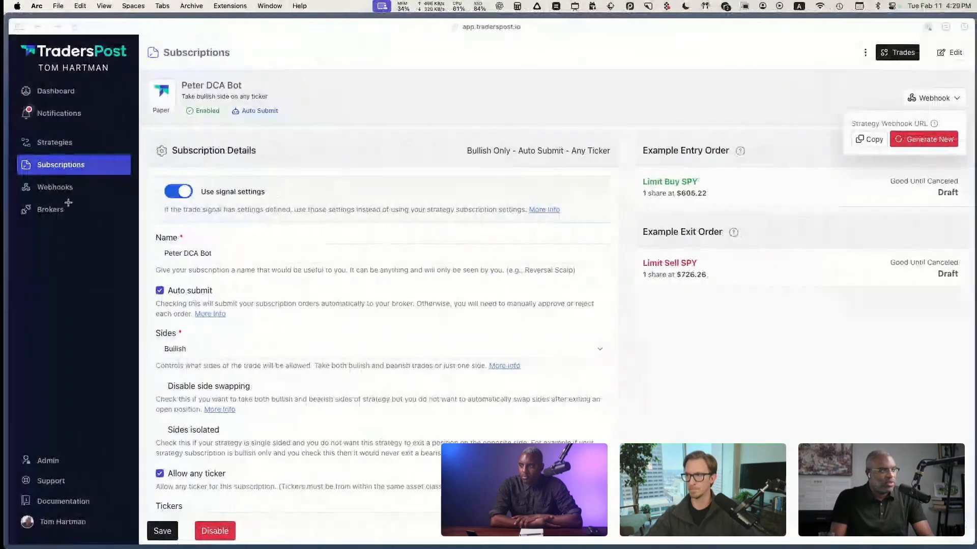
{"action": "left_click", "coordinate": [47, 461]}
{"action": "left_click", "coordinate": [51, 502]}
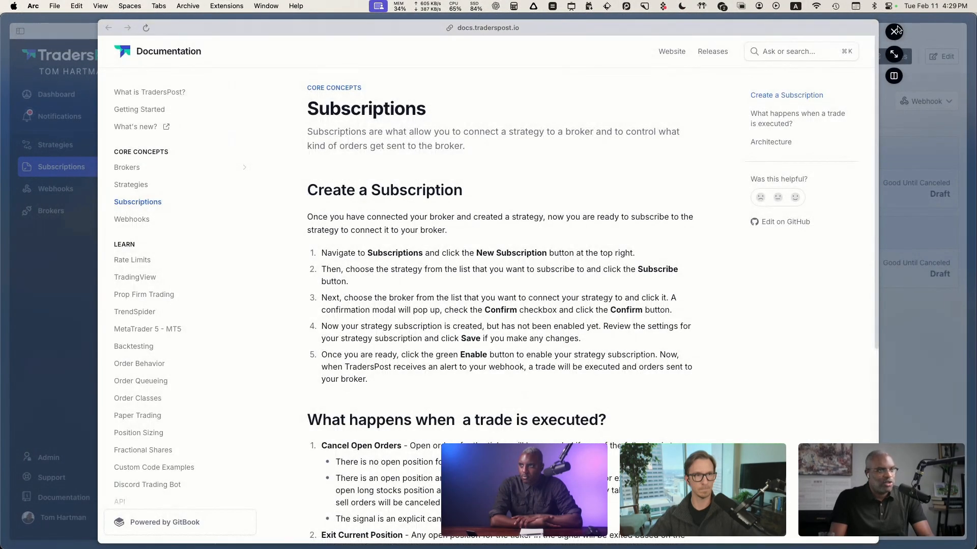
{"action": "left_click", "coordinate": [895, 32]}
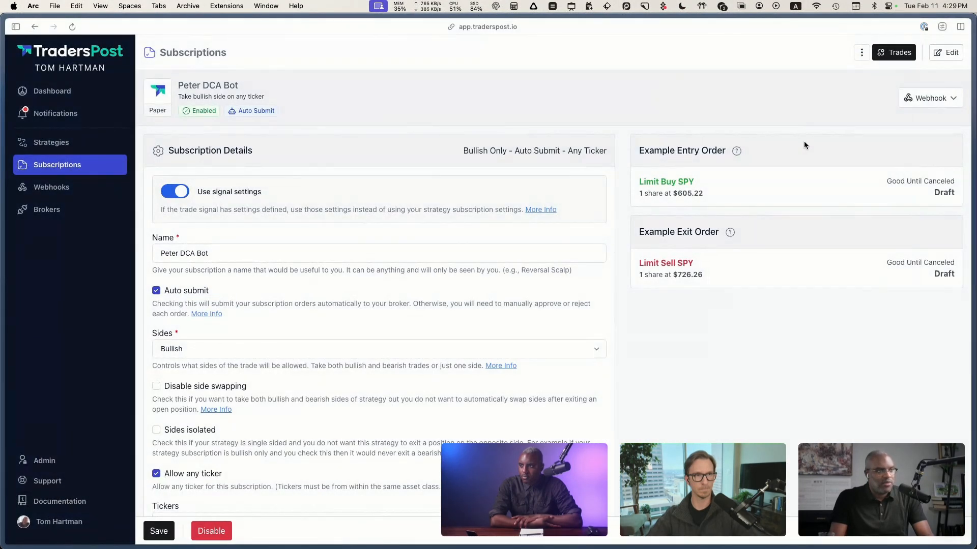
{"action": "left_click", "coordinate": [949, 98]}
{"action": "left_click", "coordinate": [847, 117]}
Step: Open the details of the first DCA Bot webhook in the list and copy its example TradingView JSON with the buy action
{"action": "left_click", "coordinate": [67, 193]}
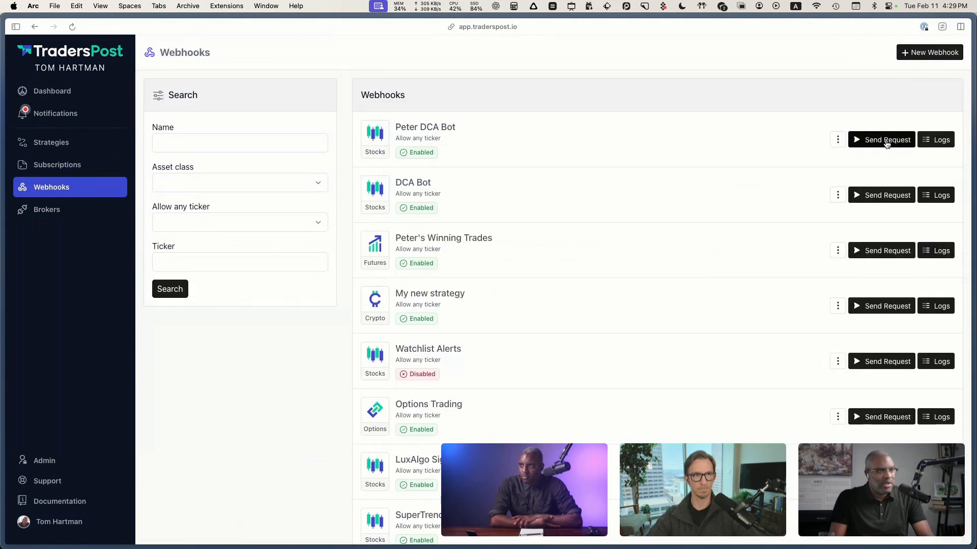
{"action": "left_click", "coordinate": [838, 139]}
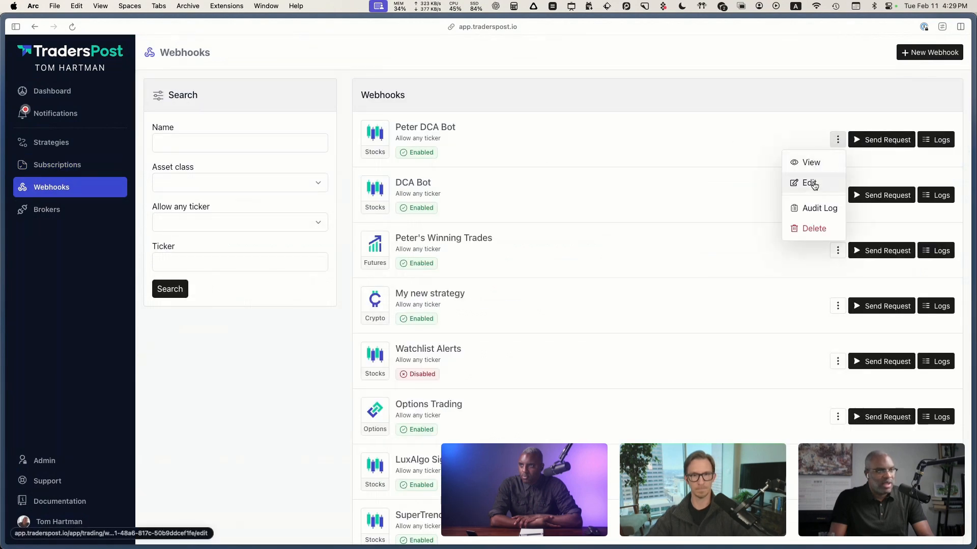
{"action": "left_click", "coordinate": [808, 164]}
{"action": "left_click_drag", "start_coordinate": [718, 347], "coordinate": [549, 183]}
{"action": "left_click", "coordinate": [741, 284]}
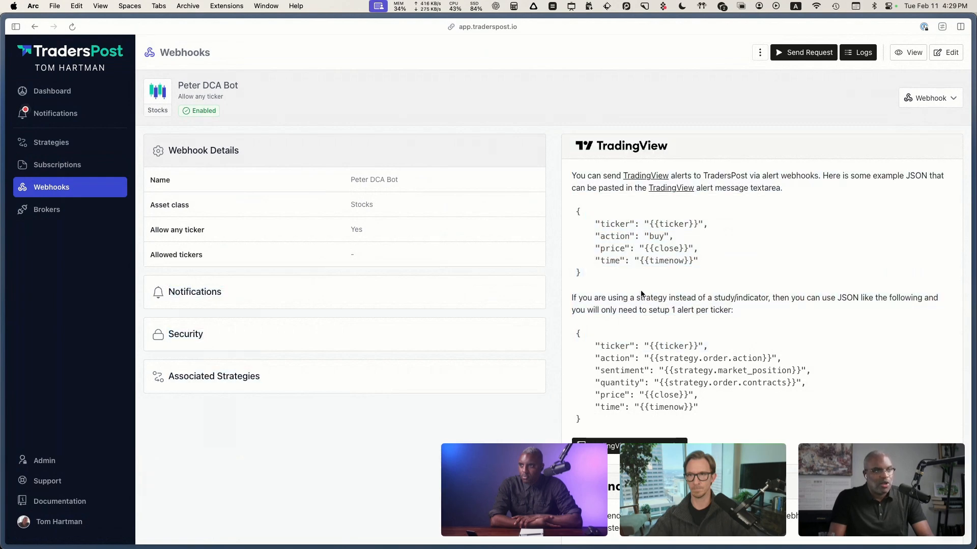
{"action": "left_click_drag", "start_coordinate": [584, 276], "coordinate": [568, 217]}
{"action": "key", "text": "super+c"}
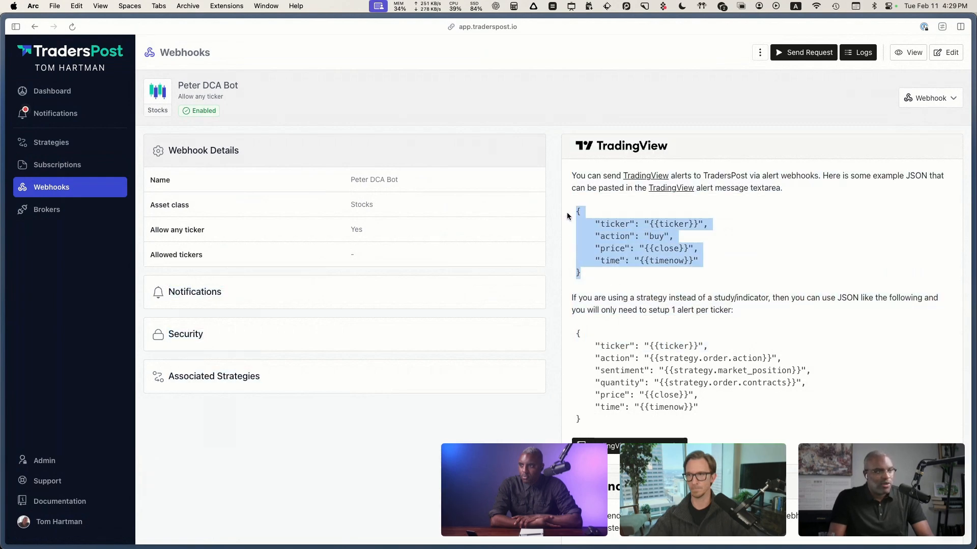
Step: Return to TradingView and replace the TSLA alert's message with the copied example JSON
{"action": "key", "text": "ctrl+Left"}
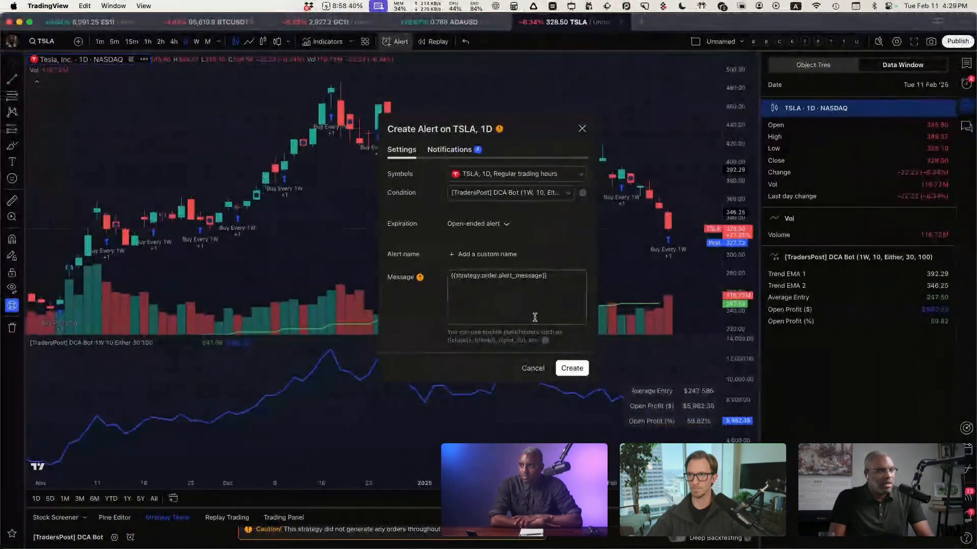
{"action": "left_click", "coordinate": [545, 296]}
{"action": "key", "text": "super+a"}
{"action": "key", "text": "super+v"}
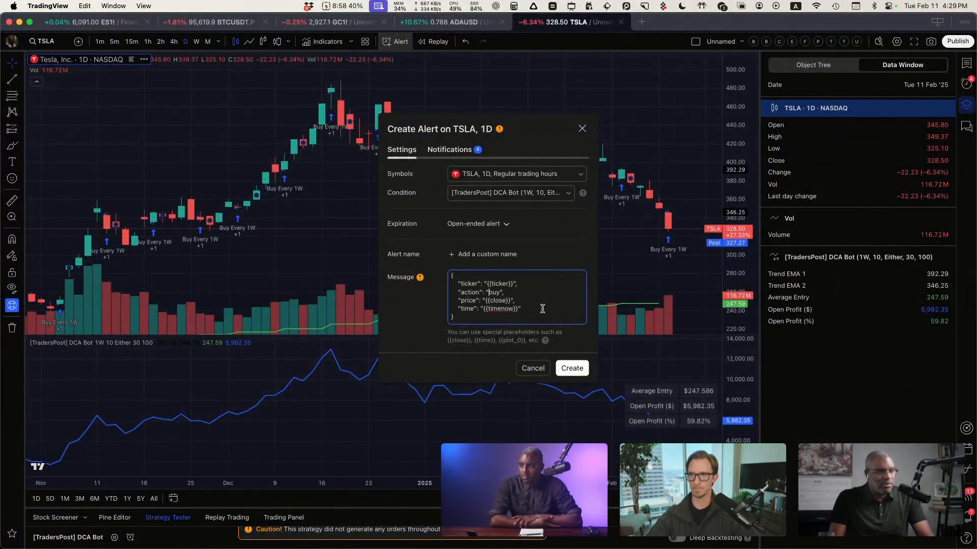
Step: Remove the price and time lines from the message, leaving valid JSON with only ticker and action, and create the alert
{"action": "left_click_drag", "start_coordinate": [502, 310], "coordinate": [436, 299]}
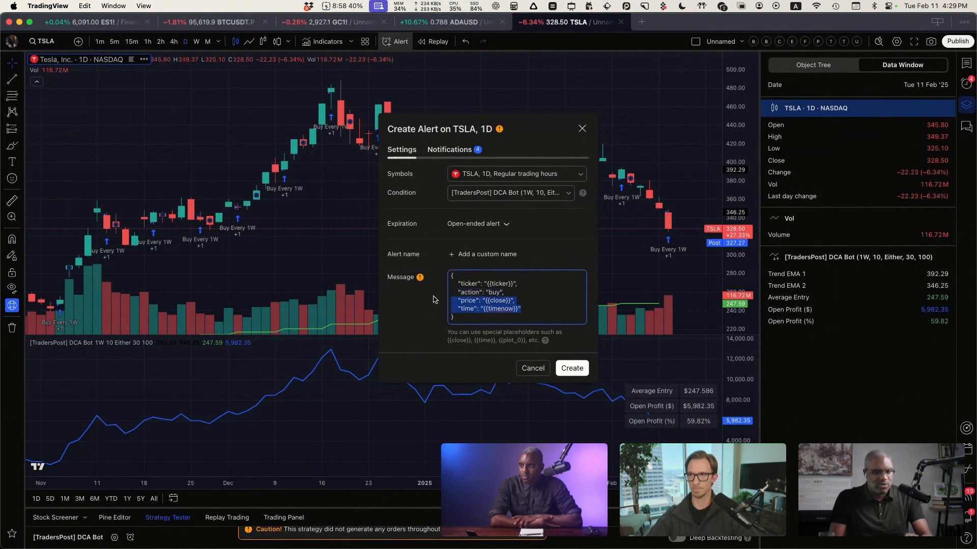
{"action": "key", "text": "BackSpace"}
{"action": "key", "text": "BackSpace"}
{"action": "left_click", "coordinate": [529, 307]}
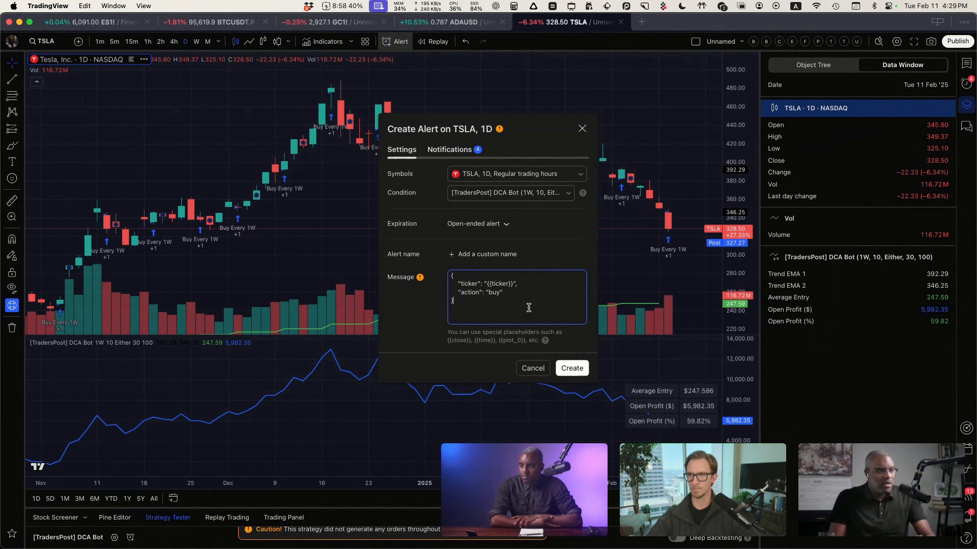
{"action": "left_click", "coordinate": [572, 368]}
Step: Change the TSLA chart interval to 10 seconds
{"action": "left_click", "coordinate": [218, 43]}
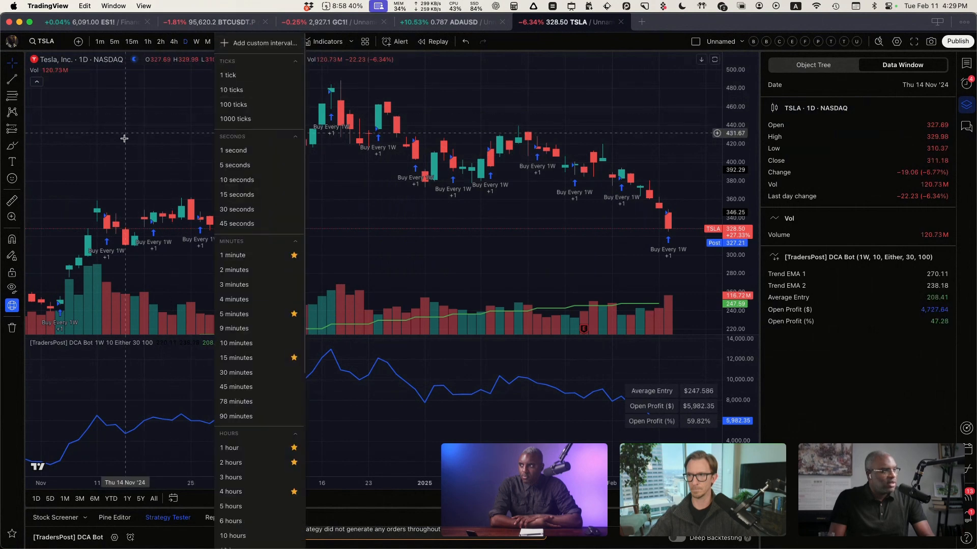
{"action": "left_click", "coordinate": [218, 42]}
{"action": "left_click", "coordinate": [217, 43]}
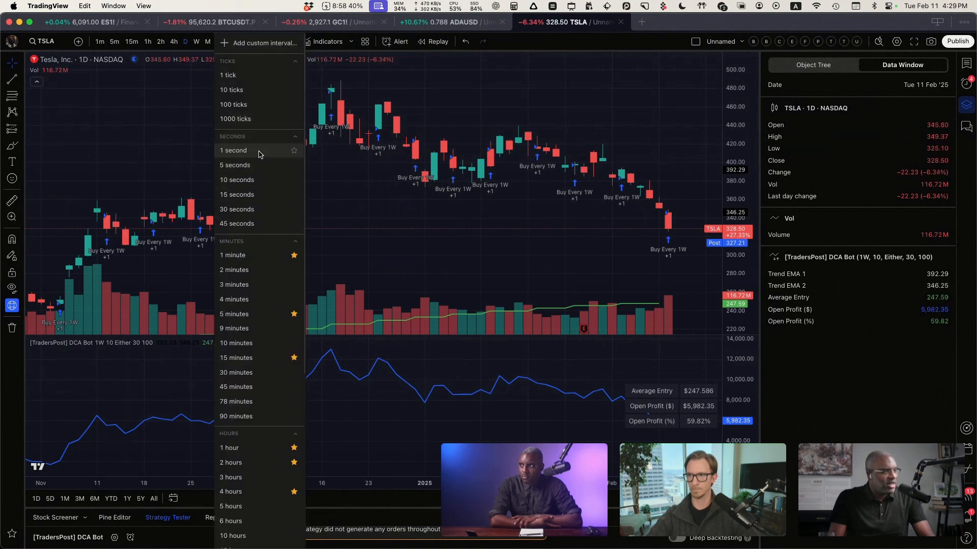
{"action": "left_click", "coordinate": [249, 184]}
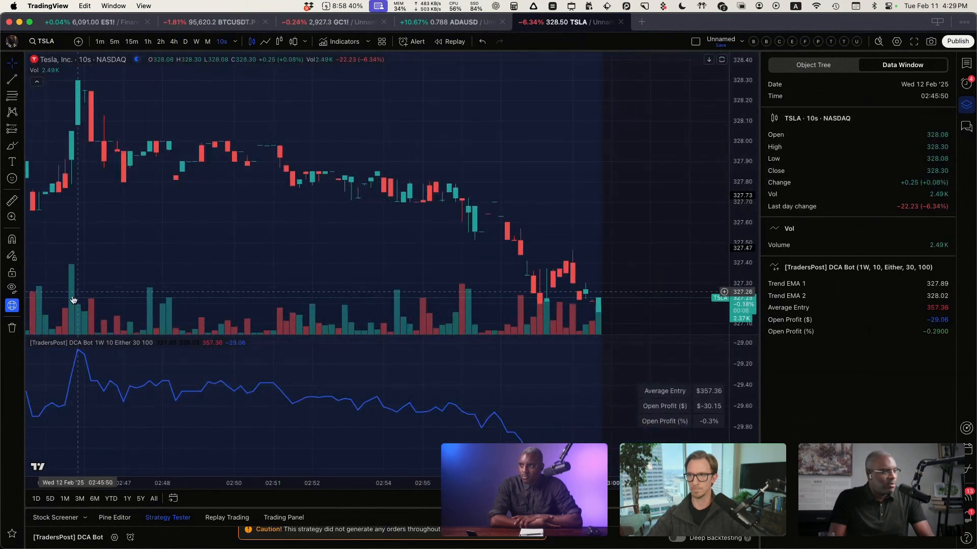
Step: Set the DCA Bot strategy's Buy Every interval to 10 seconds and apply the settings
{"action": "mouse_move", "coordinate": [127, 343]}
{"action": "left_click", "coordinate": [173, 342]}
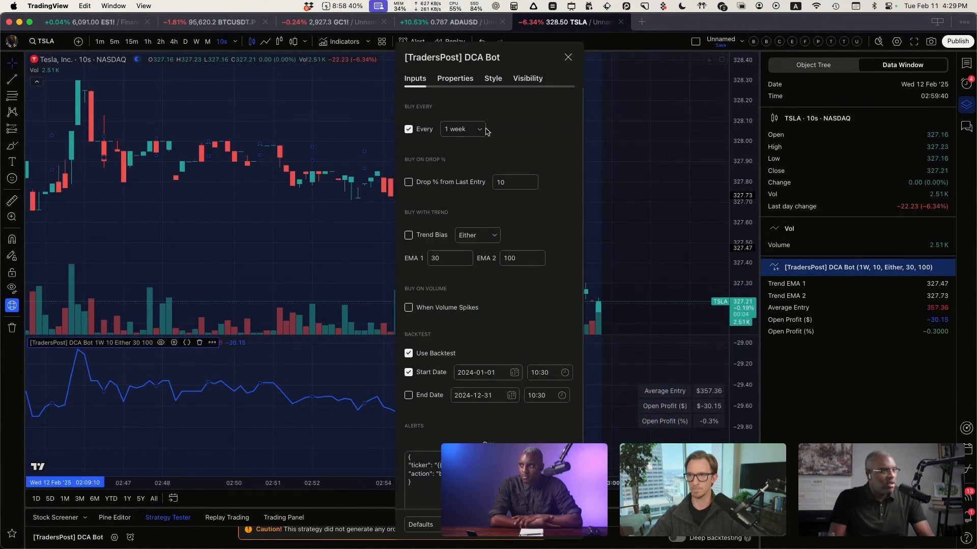
{"action": "left_click", "coordinate": [468, 130]}
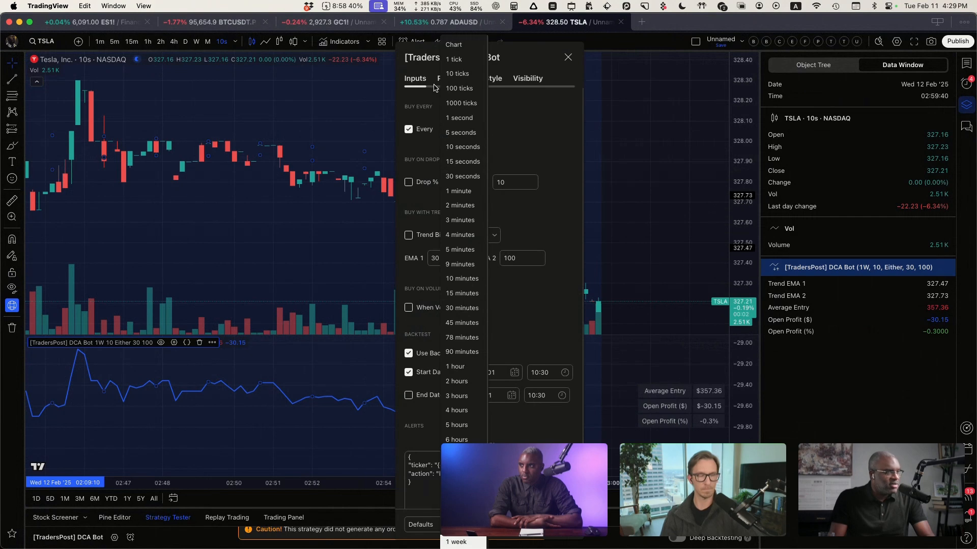
{"action": "left_click", "coordinate": [464, 148]}
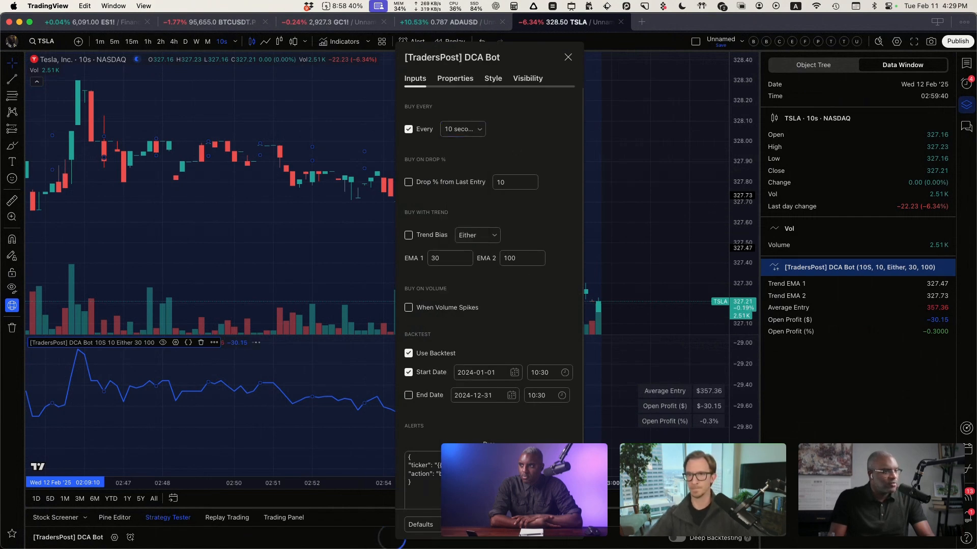
{"action": "left_click", "coordinate": [563, 525]}
Step: On the 10-second NQ1! chart, set the DCA Bot strategy's Buy Every interval to Chart and inspect the buy markers
{"action": "scroll", "coordinate": [490, 183], "scroll_direction": "down", "scroll_amount": 5}
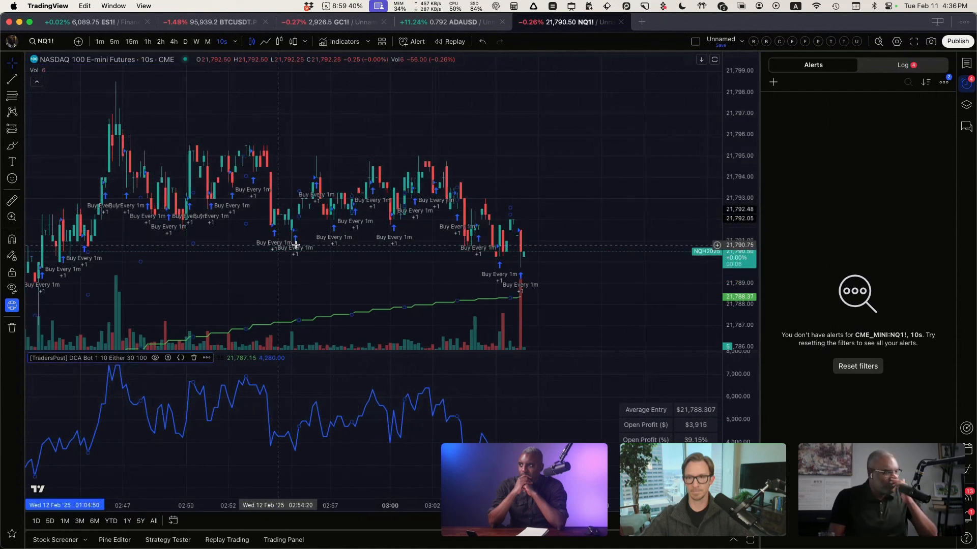
{"action": "scroll", "coordinate": [273, 225], "scroll_direction": "up", "scroll_amount": 2}
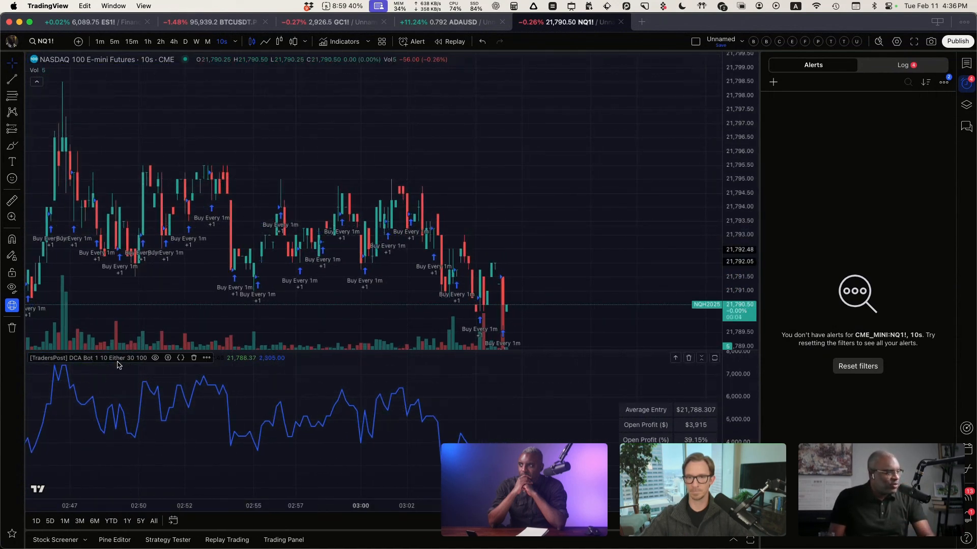
{"action": "left_click", "coordinate": [168, 358]}
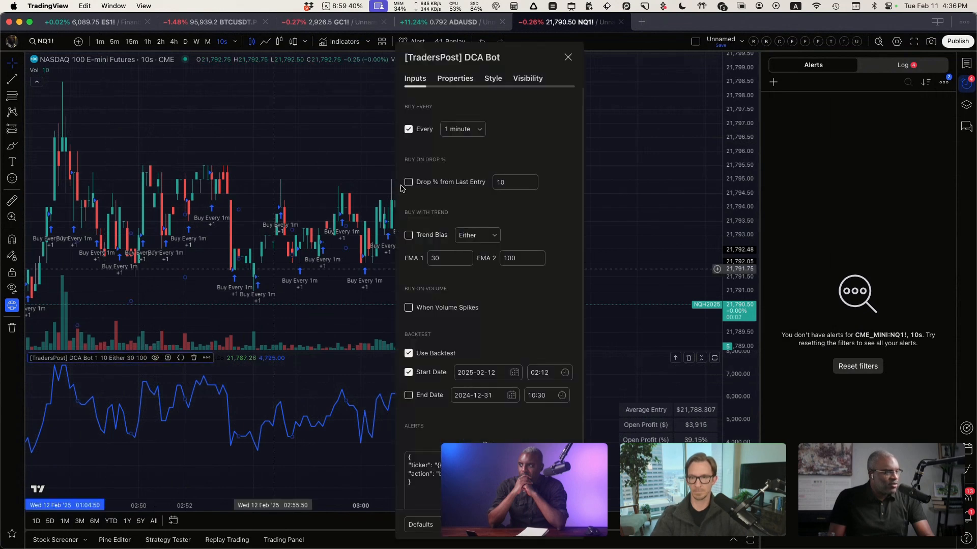
{"action": "left_click", "coordinate": [462, 129]}
{"action": "left_click", "coordinate": [459, 44]}
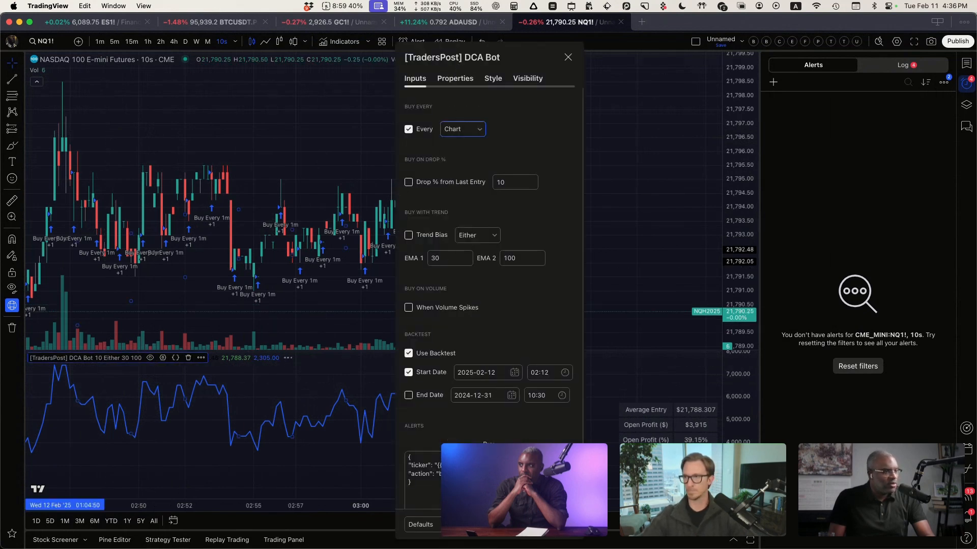
{"action": "left_click", "coordinate": [563, 524]}
{"action": "left_click", "coordinate": [359, 254]}
{"action": "scroll", "coordinate": [357, 255], "scroll_direction": "down", "scroll_amount": 2}
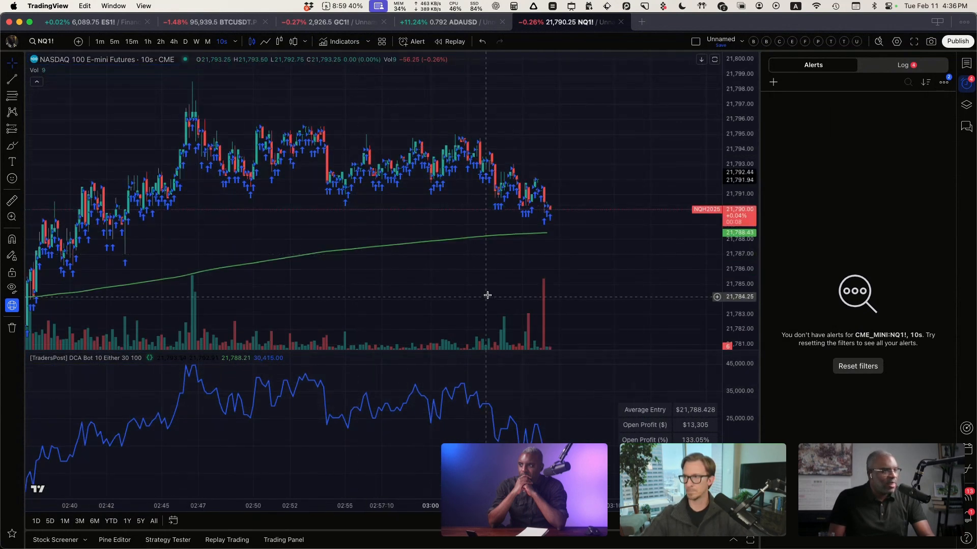
{"action": "scroll", "coordinate": [487, 295], "scroll_direction": "up", "scroll_amount": 2}
Step: Start a new NQ1! alert with the [TradersPost] DCA Bot strategy as its condition
{"action": "left_click", "coordinate": [412, 41]}
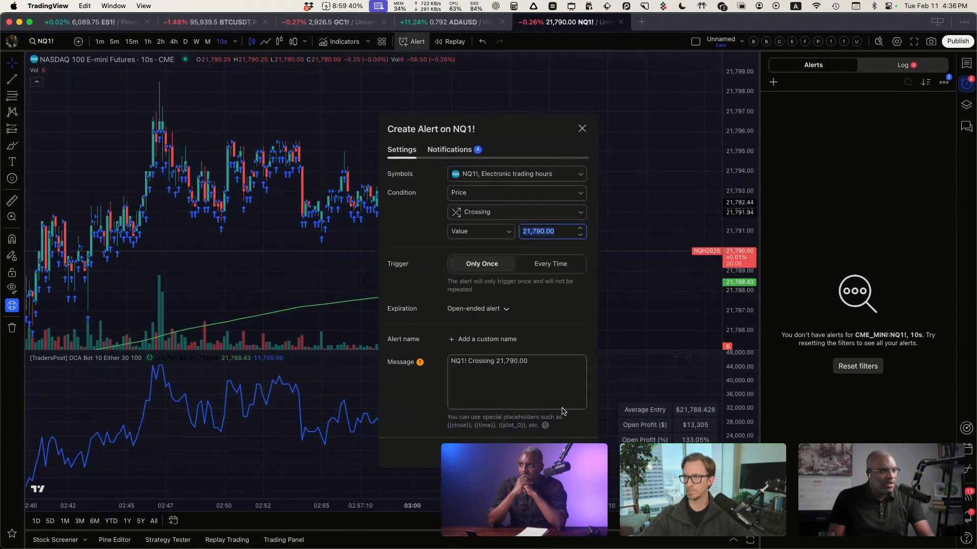
{"action": "key", "text": "super+a"}
{"action": "key", "text": "BackSpace"}
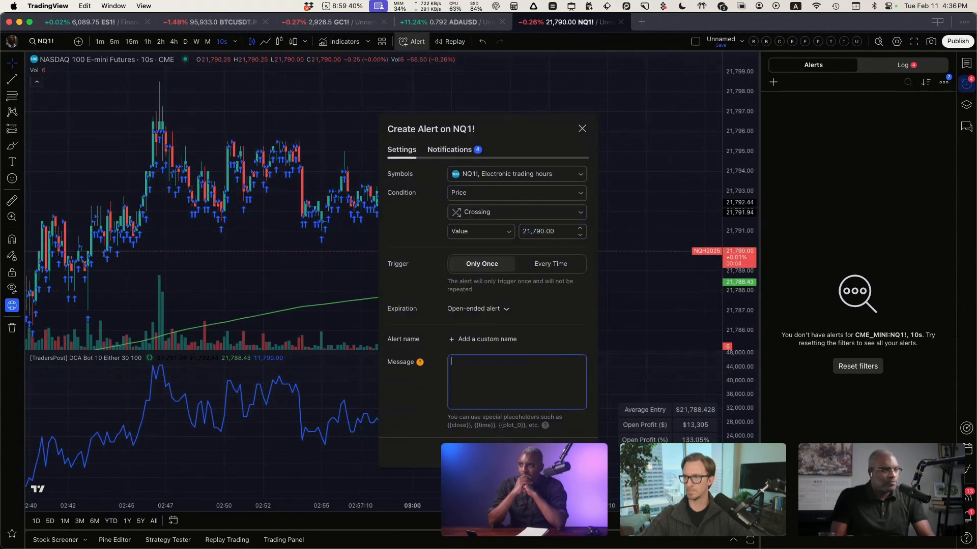
{"action": "left_click", "coordinate": [479, 188]}
{"action": "left_click", "coordinate": [474, 237]}
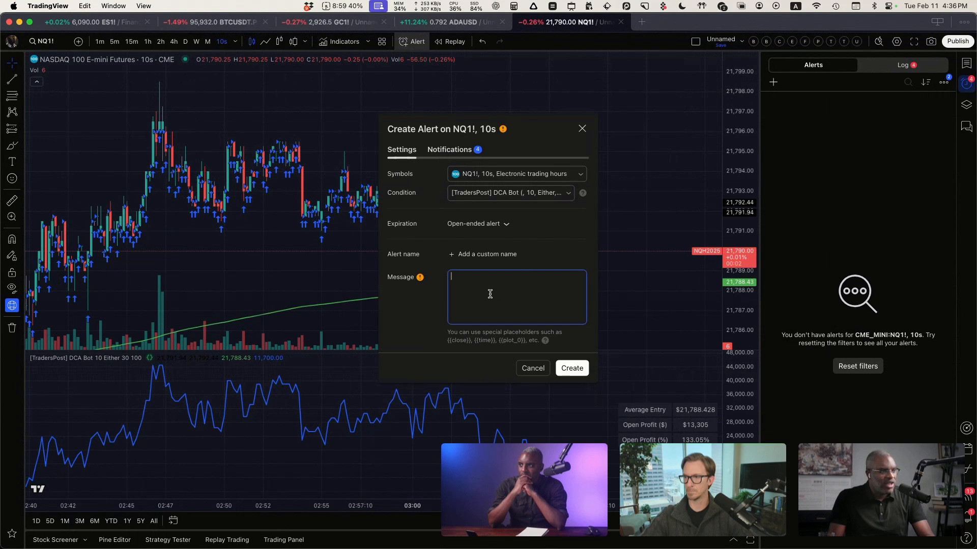
Step: Give the NQ1! alert the same custom name as the first-listed TradersPost DCA Bot strategy and clear its default message
{"action": "left_click", "coordinate": [476, 254]}
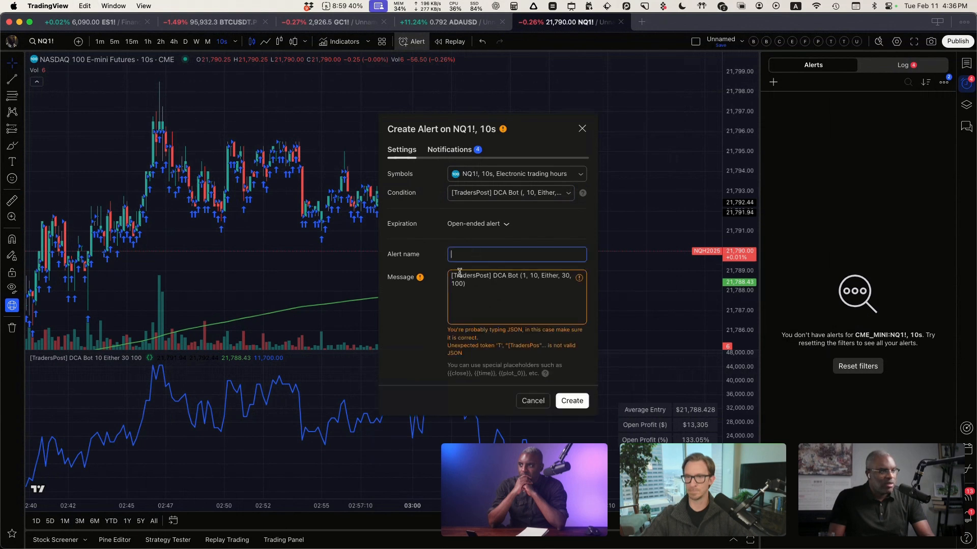
{"action": "type", "text": "Peter DCA Bot"}
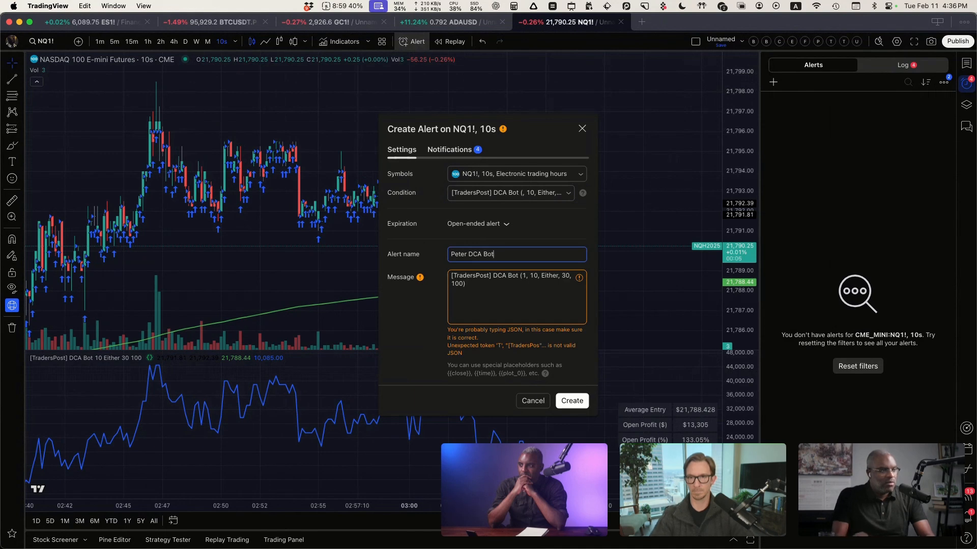
{"action": "left_click", "coordinate": [508, 293]}
{"action": "key", "text": "super+a"}
{"action": "key", "text": "BackSpace"}
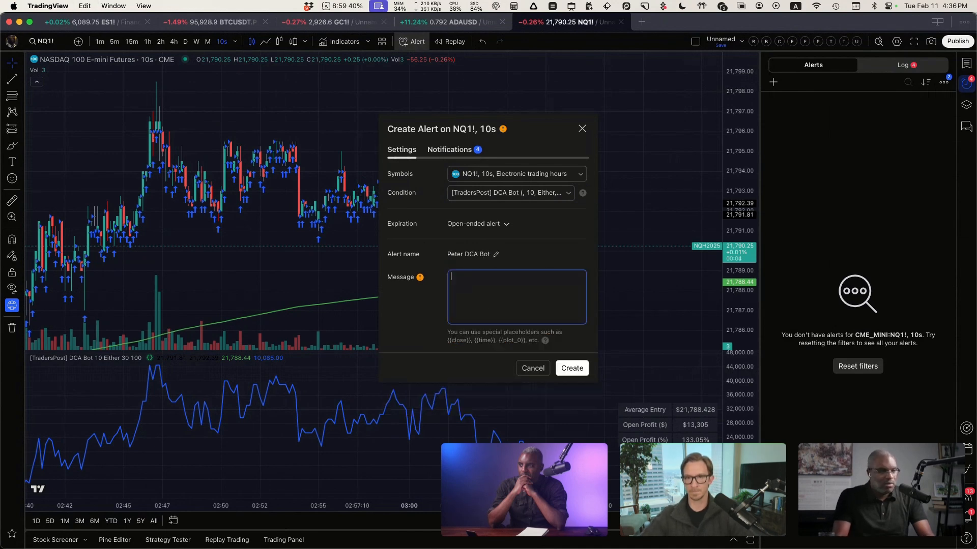
Step: Set the alert message to the copied JSON with ticker "{{ticker}}" and action "buy", and create the alert
{"action": "key", "text": "shift+super+v"}
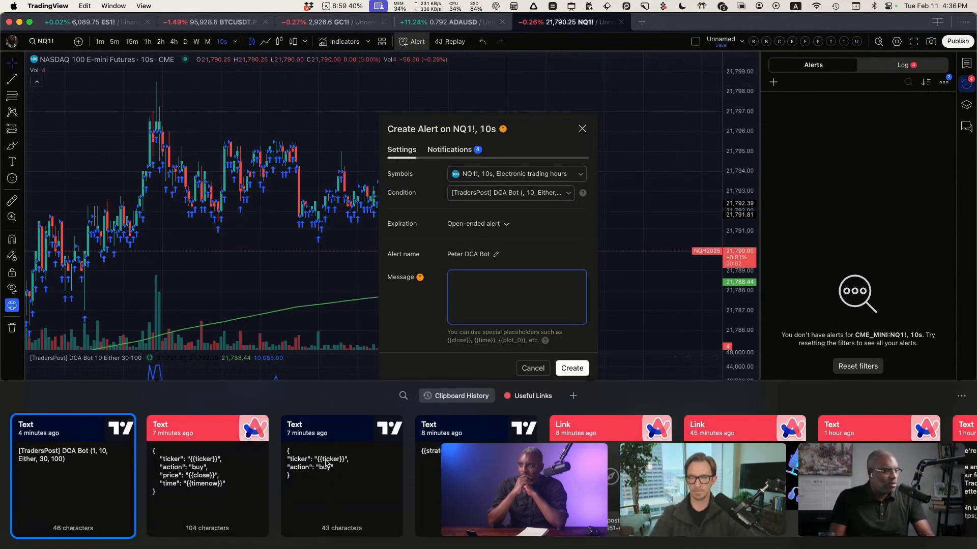
{"action": "double_click", "coordinate": [432, 478]}
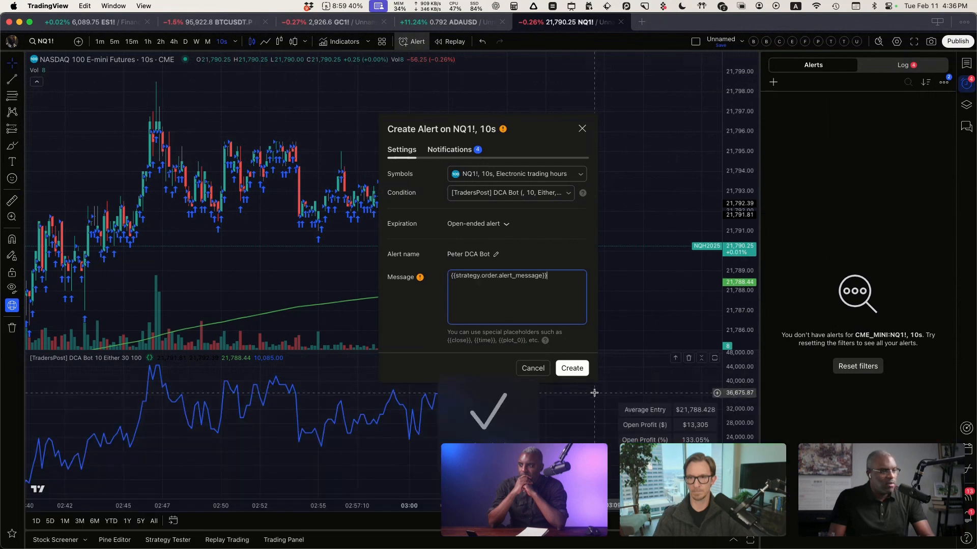
{"action": "key", "text": "shift+super+v"}
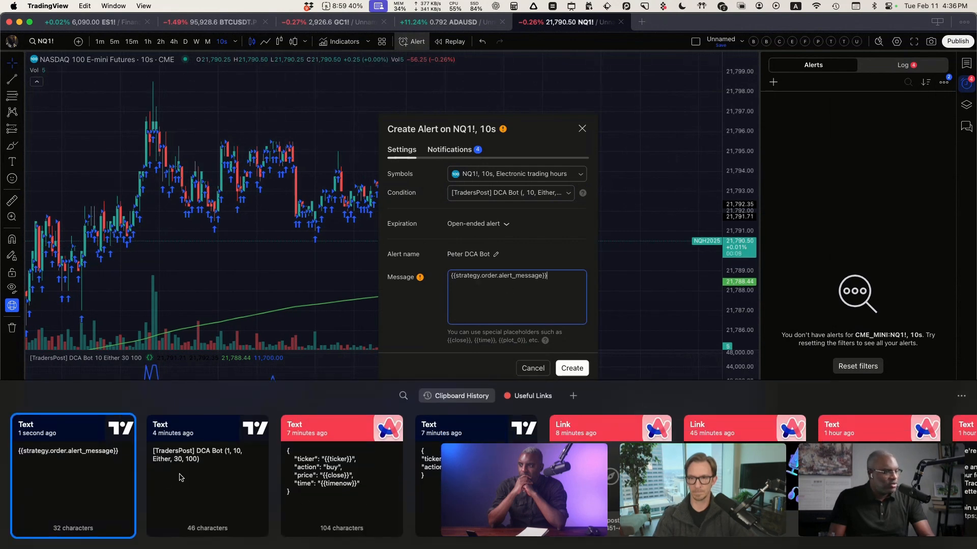
{"action": "double_click", "coordinate": [476, 478]}
{"action": "key", "text": "super+a"}
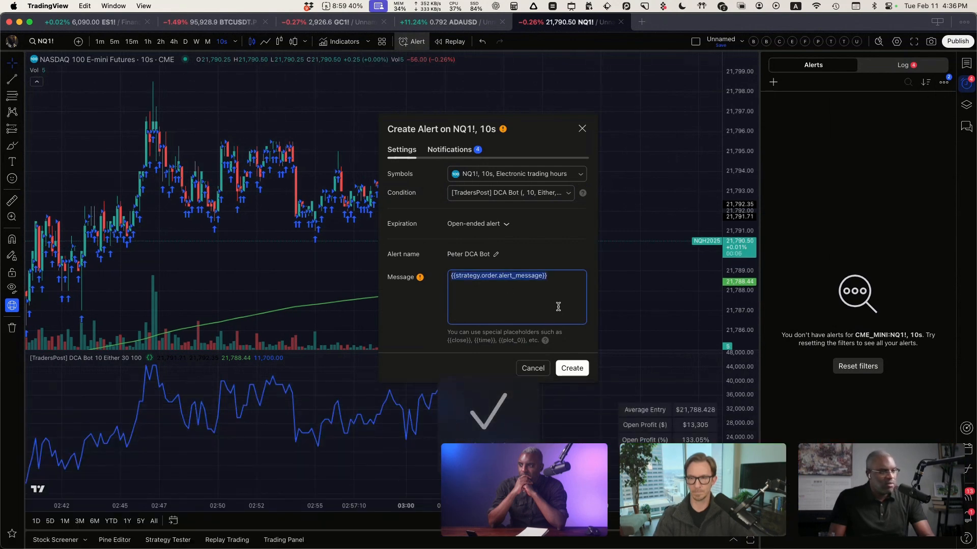
{"action": "type", "text": "{ \"ticker\": \"{{ticker}}\", \"action\": \"buy\" }"}
{"action": "left_click", "coordinate": [572, 368]}
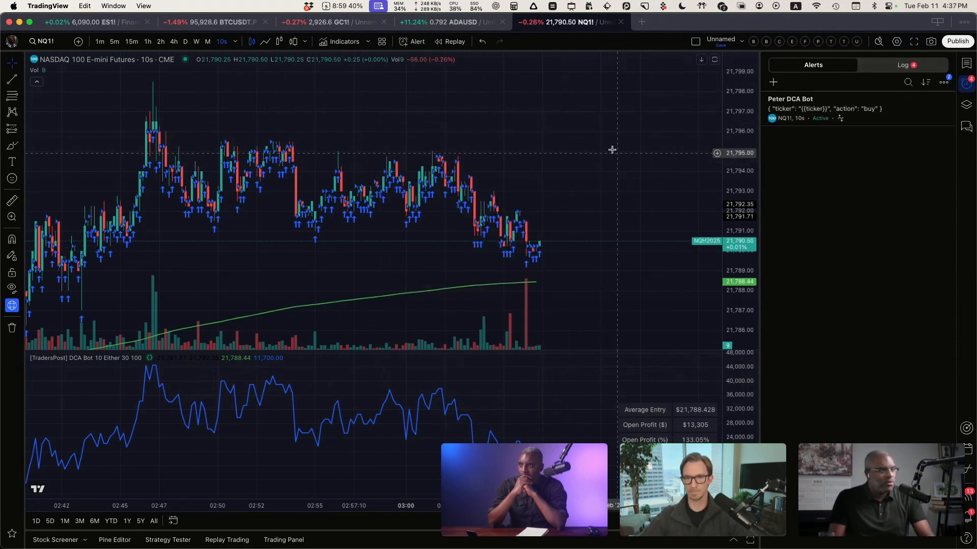
Step: Edit the new NQ1! alert's notification settings and clear its existing webhook URL
{"action": "left_click", "coordinate": [936, 99]}
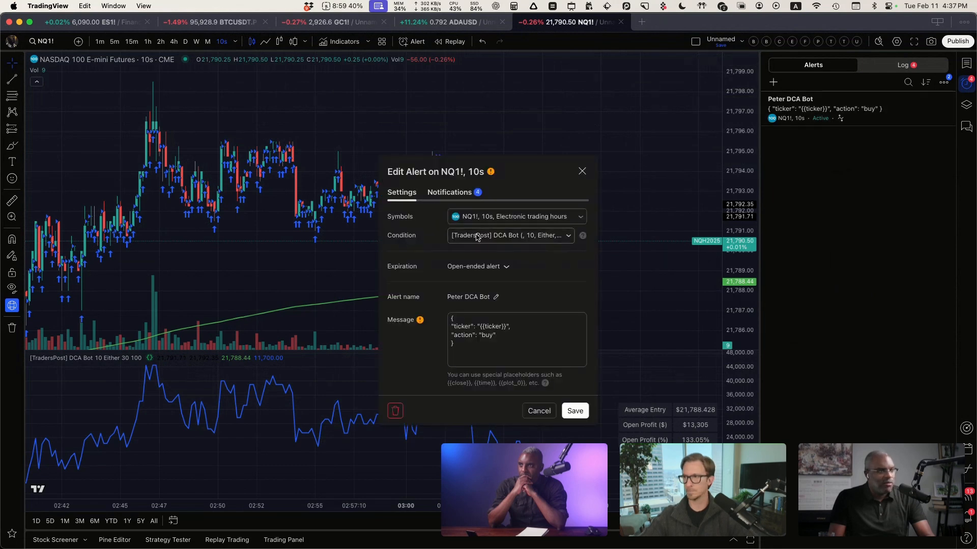
{"action": "left_click", "coordinate": [449, 193]}
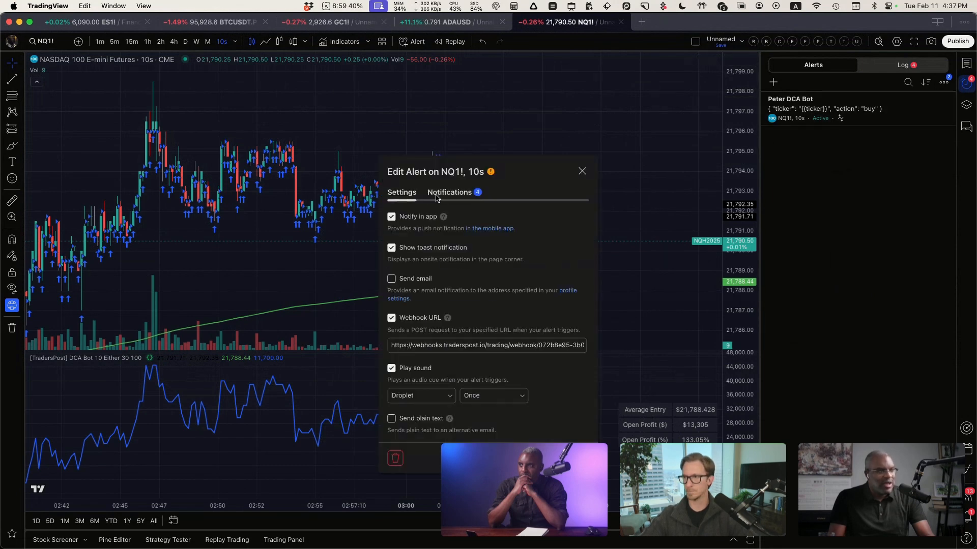
{"action": "triple_click", "coordinate": [485, 345]}
{"action": "key", "text": "BackSpace"}
Step: In TradersPost, open the strategy behind the first-listed DCA Bot paper subscription and copy its strategy webhook URL
{"action": "key", "text": "ctrl+Right"}
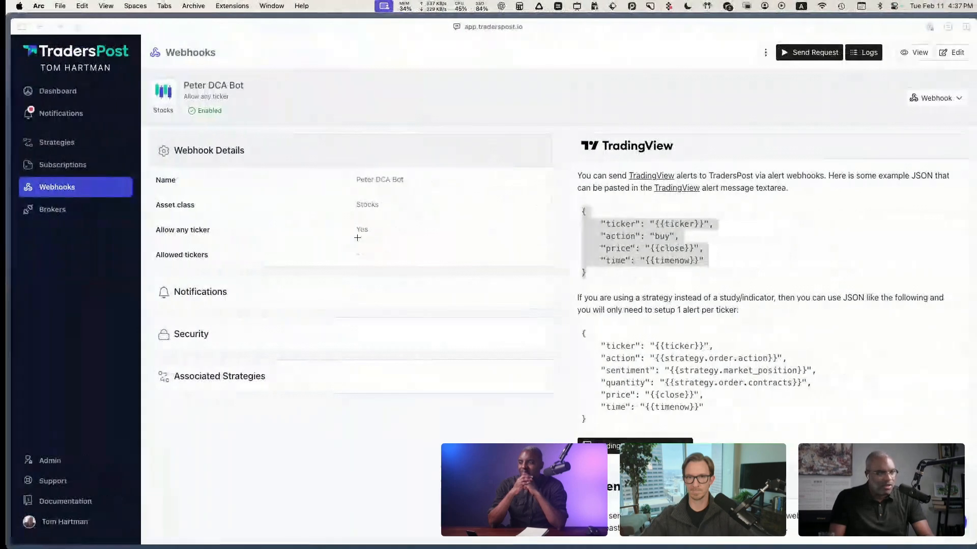
{"action": "left_click", "coordinate": [507, 124]}
{"action": "left_click", "coordinate": [56, 164]}
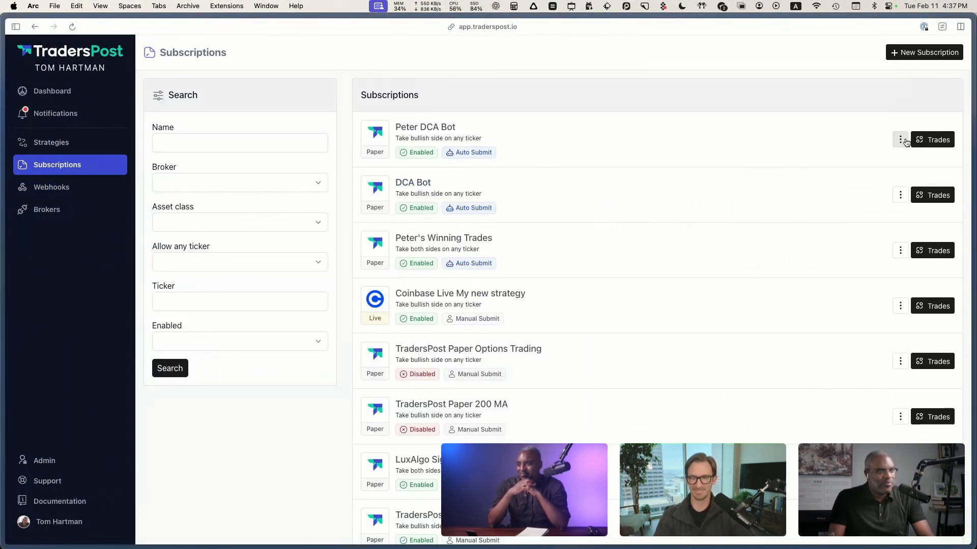
{"action": "left_click", "coordinate": [902, 141]}
{"action": "left_click", "coordinate": [860, 199]}
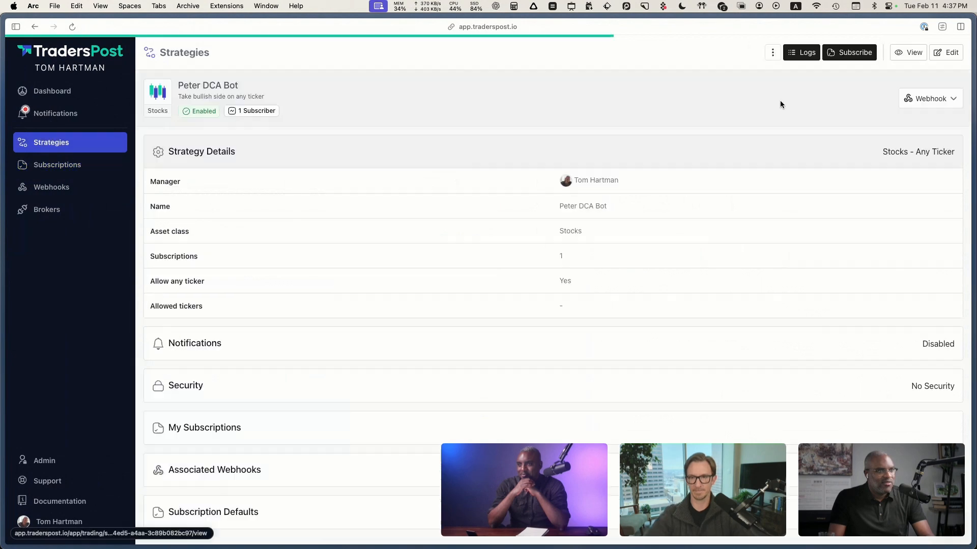
{"action": "left_click", "coordinate": [930, 98]}
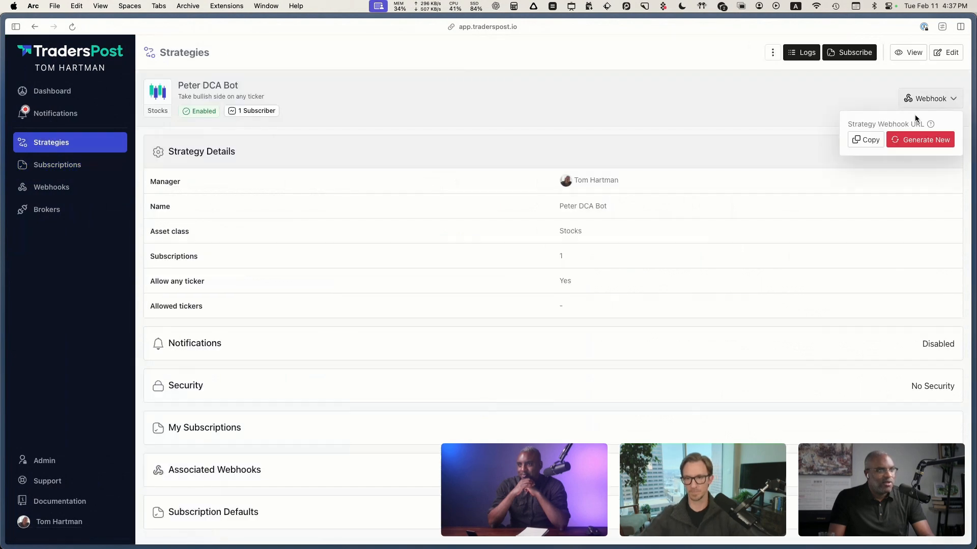
{"action": "left_click", "coordinate": [612, 97]}
Step: Back in TradingView, paste the copied strategy webhook URL into the NQ1! alert and save the alert
{"action": "key", "text": "super+Tab"}
{"action": "left_click", "coordinate": [481, 346]}
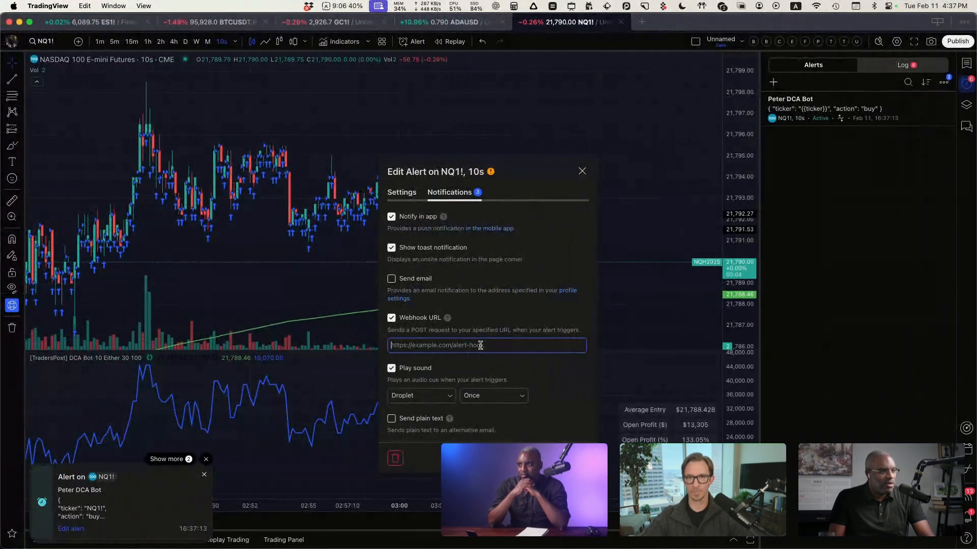
{"action": "key", "text": "super+v"}
{"action": "left_click", "coordinate": [572, 388]}
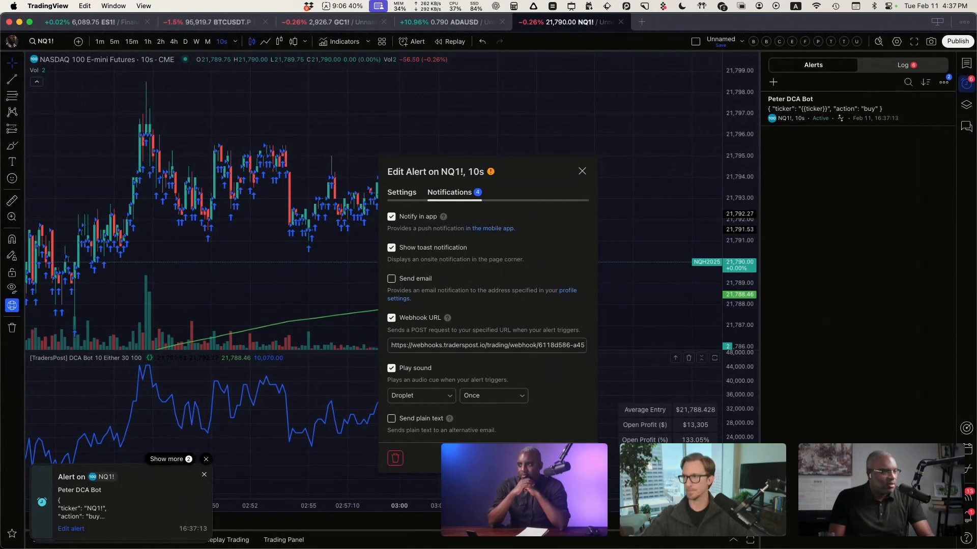
{"action": "left_click", "coordinate": [689, 364]}
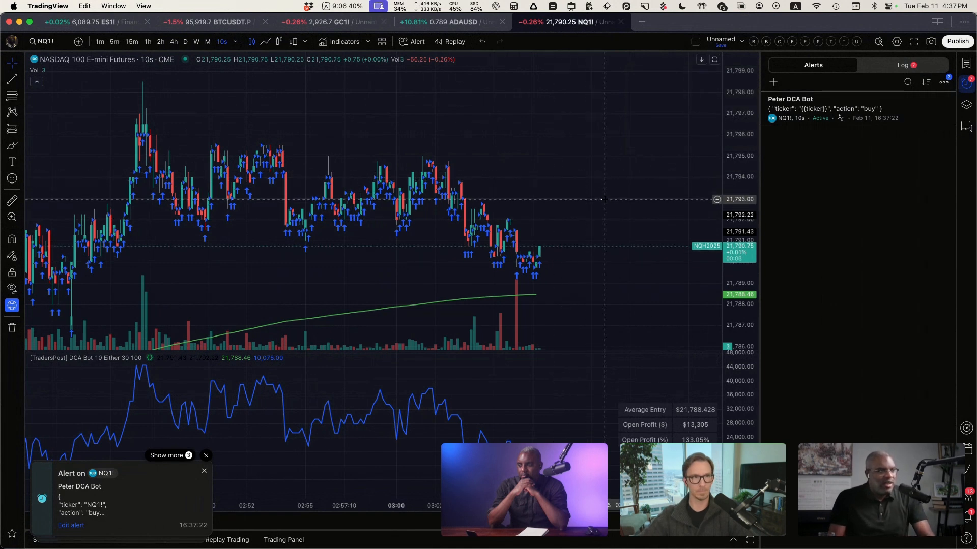
Step: Examine the TradingView alert log, and inspect a received request in the first-listed DCA Bot webhook's logs in TradersPost
{"action": "left_click", "coordinate": [905, 65]}
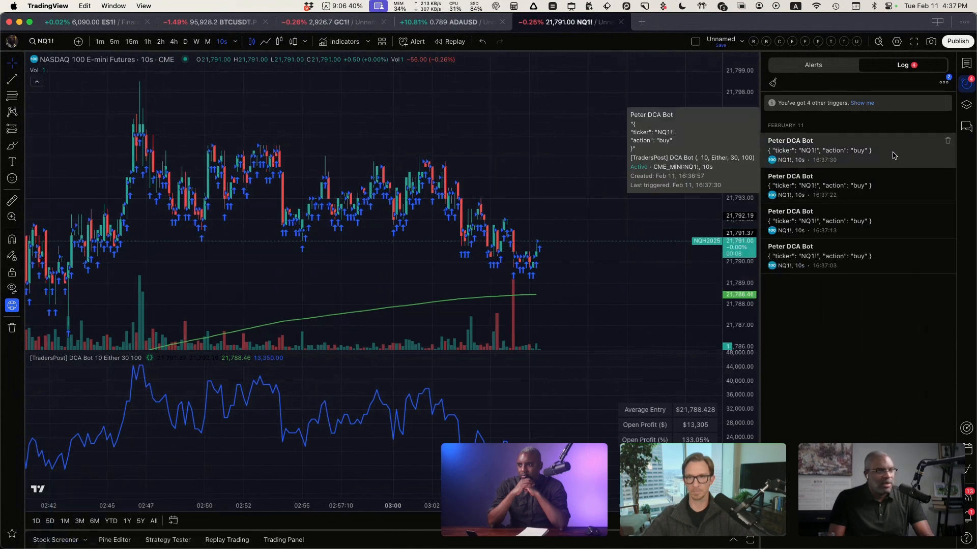
{"action": "key", "text": "ctrl+Right"}
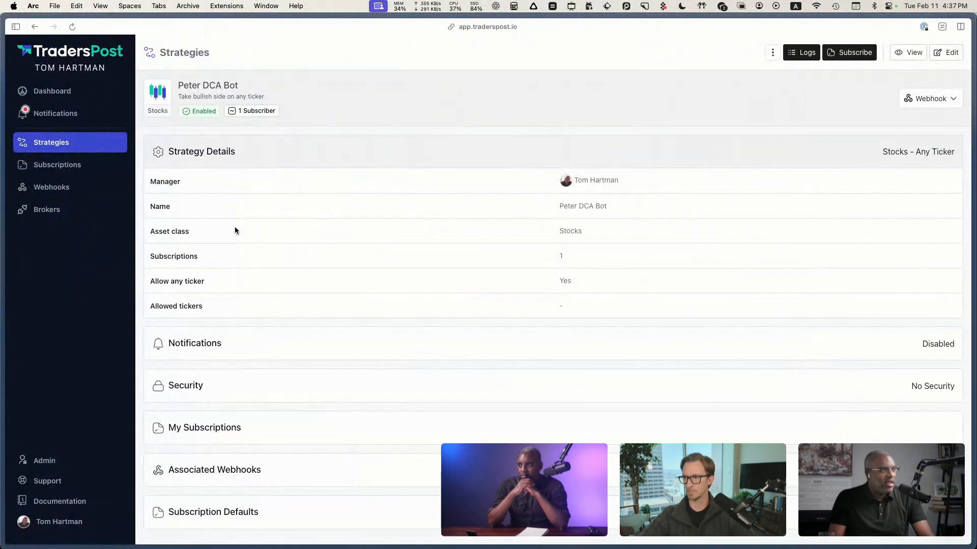
{"action": "left_click", "coordinate": [940, 106]}
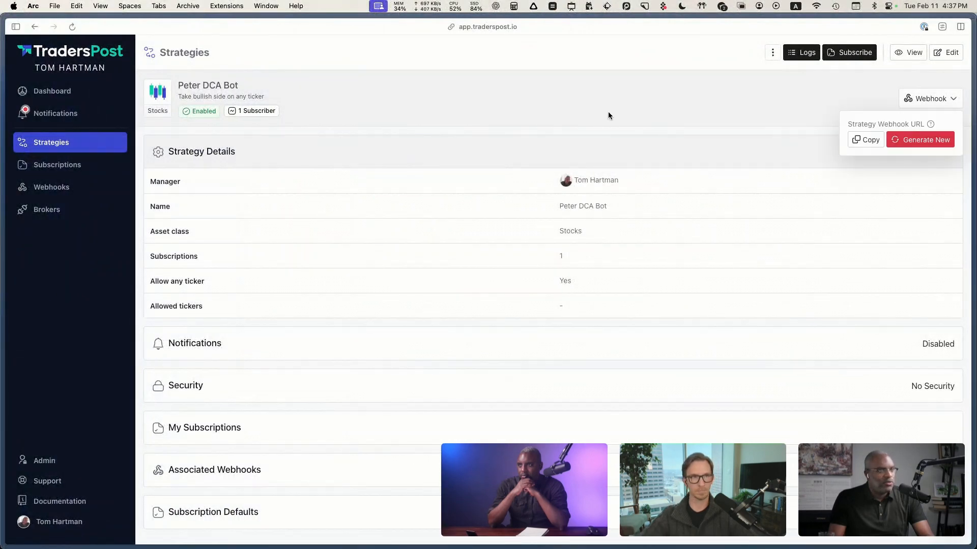
{"action": "left_click", "coordinate": [608, 116]}
{"action": "left_click", "coordinate": [66, 189]}
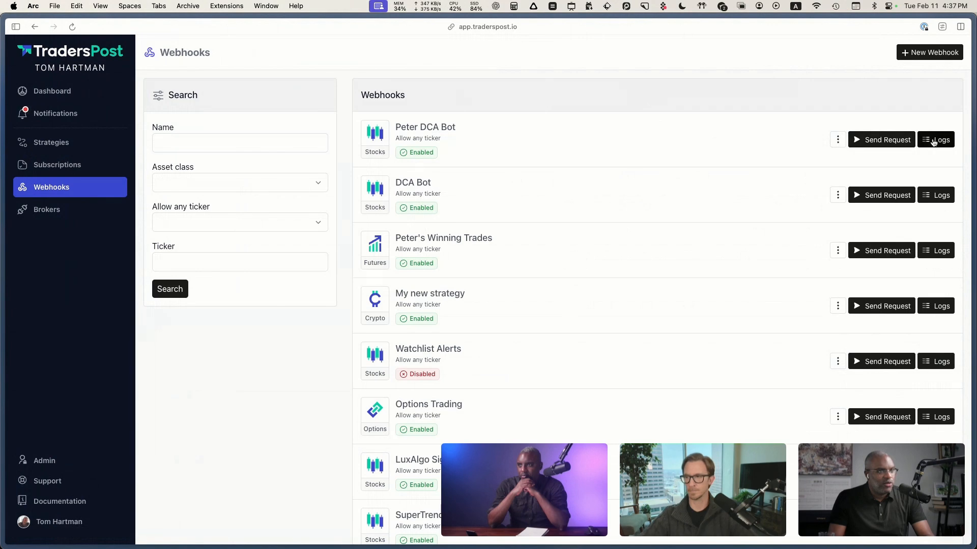
{"action": "left_click", "coordinate": [933, 140]}
{"action": "left_click", "coordinate": [575, 177]}
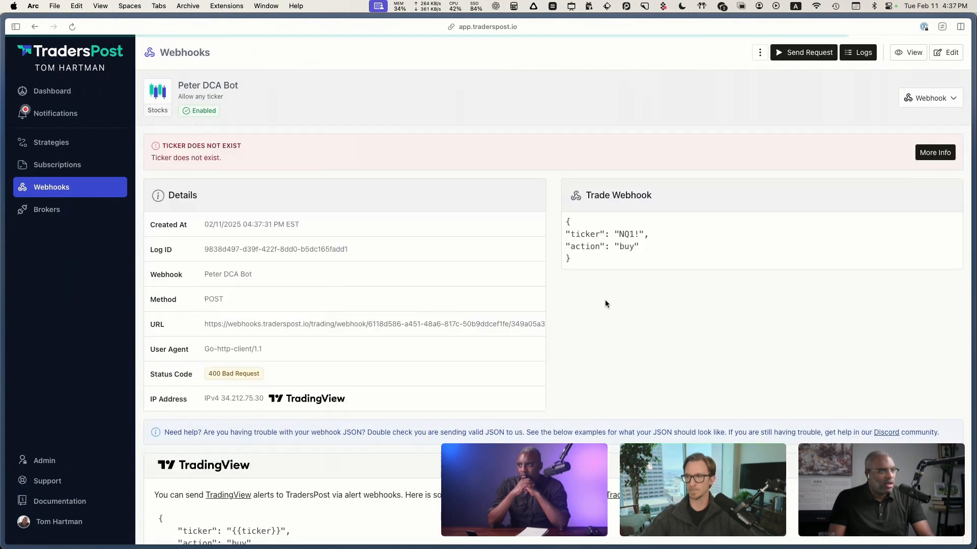
{"action": "scroll", "coordinate": [356, 341], "scroll_direction": "down", "scroll_amount": 3}
{"action": "scroll", "coordinate": [438, 306], "scroll_direction": "up", "scroll_amount": 3}
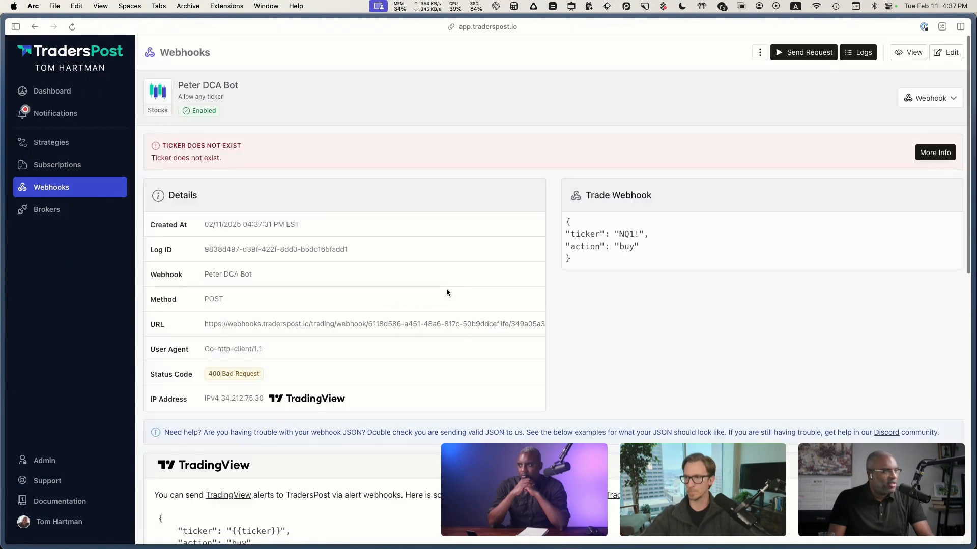
Step: Edit the first-listed DCA Bot strategy, set its asset class to Futures and save it
{"action": "left_click", "coordinate": [60, 165]}
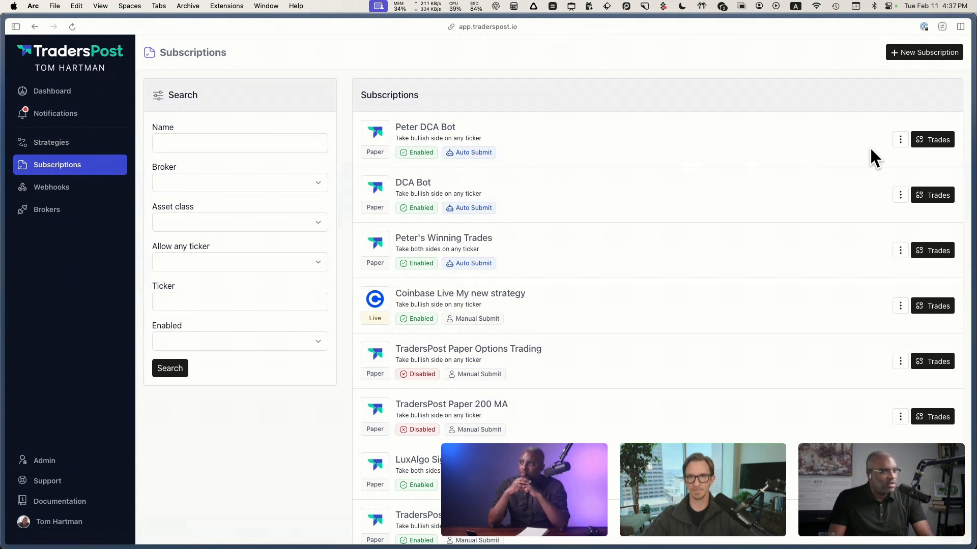
{"action": "left_click", "coordinate": [75, 145]}
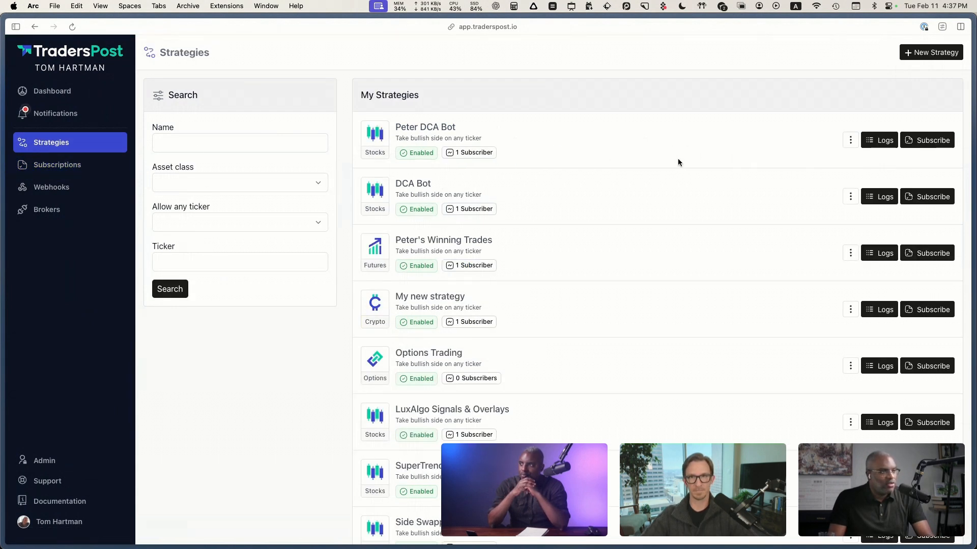
{"action": "left_click", "coordinate": [882, 142]}
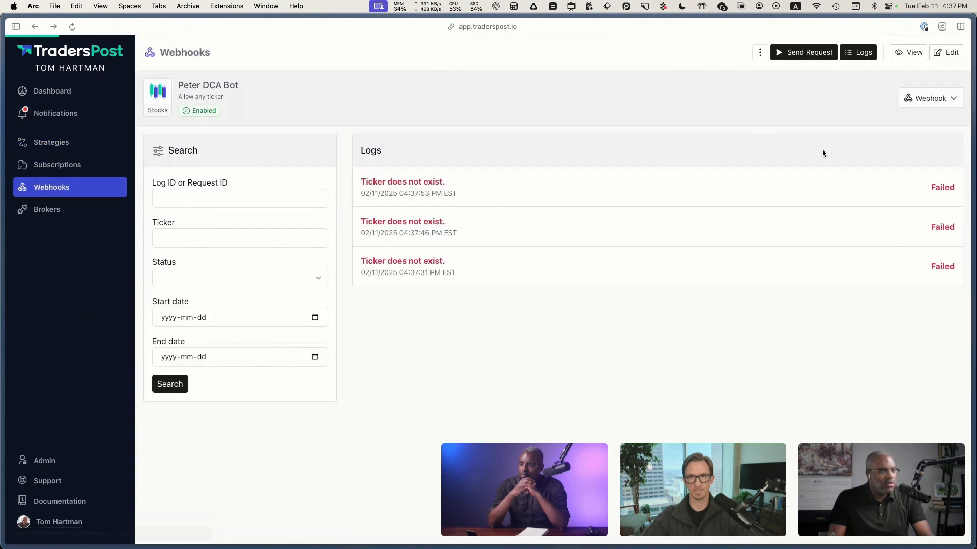
{"action": "key", "text": "super+bracketleft"}
{"action": "left_click", "coordinate": [850, 141]}
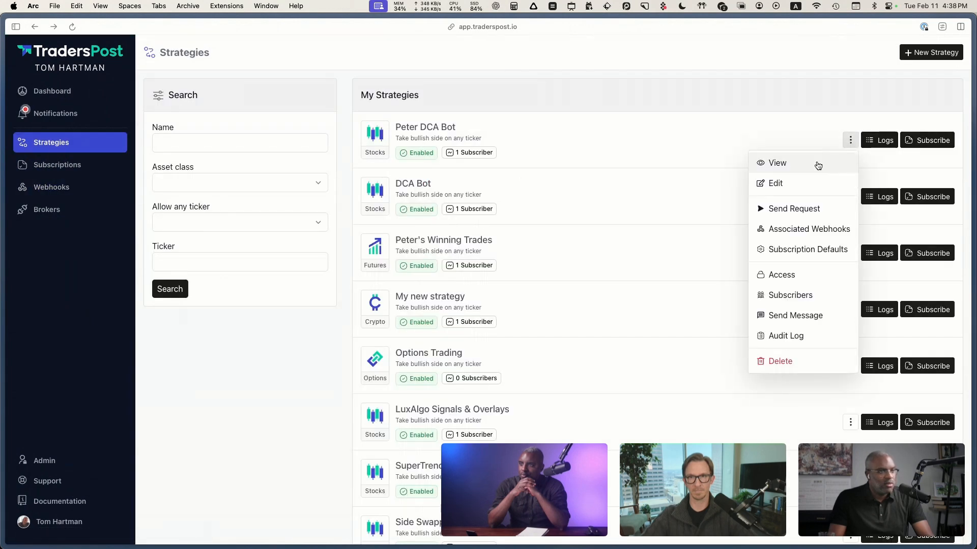
{"action": "left_click", "coordinate": [797, 183]}
{"action": "left_click", "coordinate": [244, 256]}
{"action": "scroll", "coordinate": [207, 355], "scroll_direction": "down", "scroll_amount": 5}
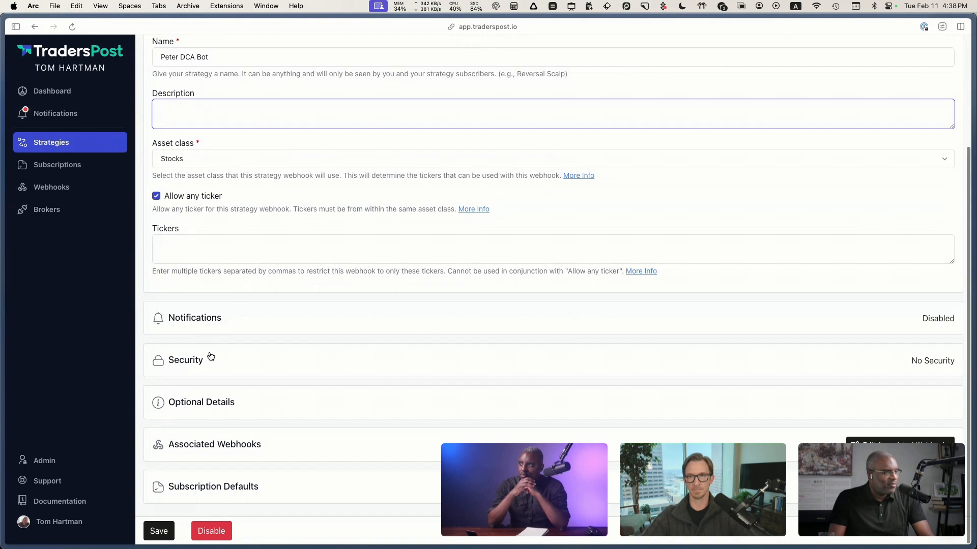
{"action": "scroll", "coordinate": [203, 274], "scroll_direction": "up", "scroll_amount": 2}
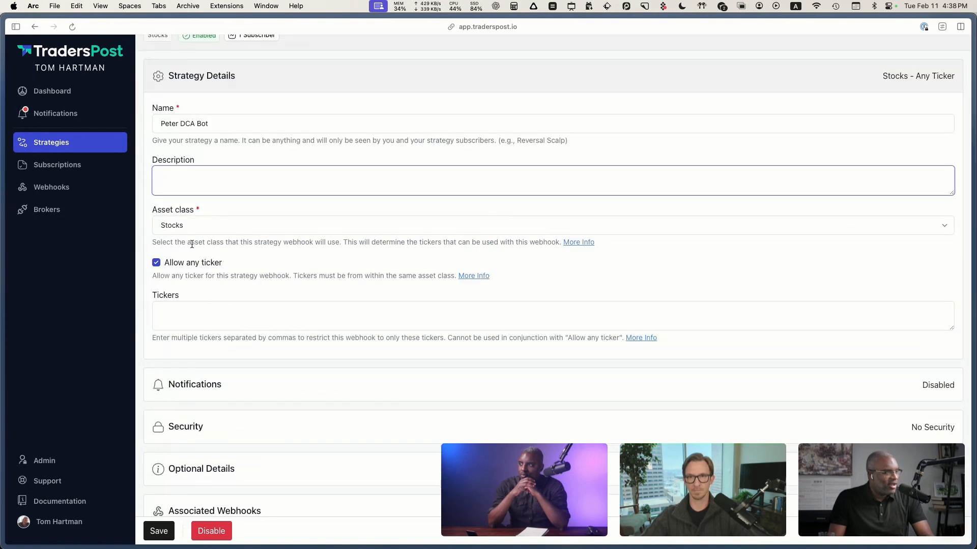
{"action": "left_click", "coordinate": [197, 227]}
{"action": "left_click", "coordinate": [193, 251]}
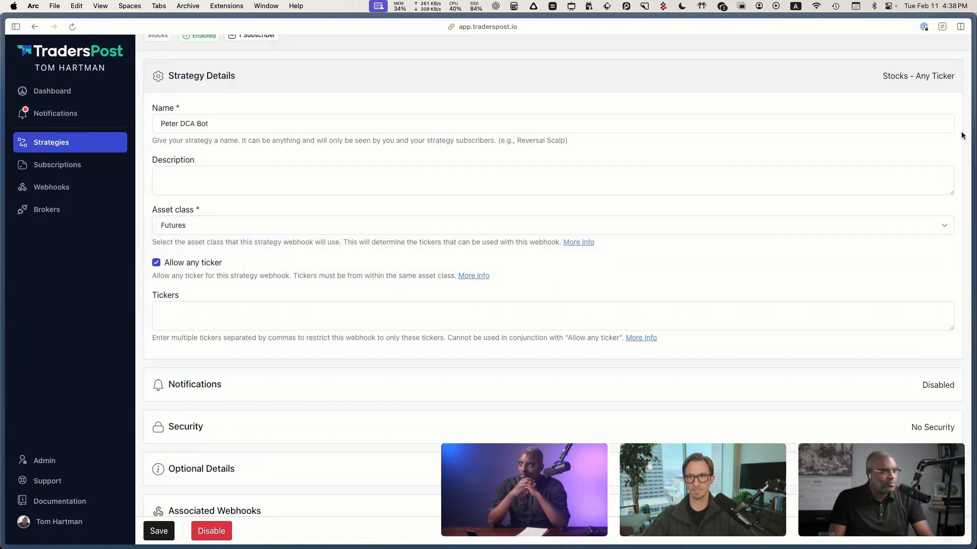
{"action": "left_click", "coordinate": [168, 529]}
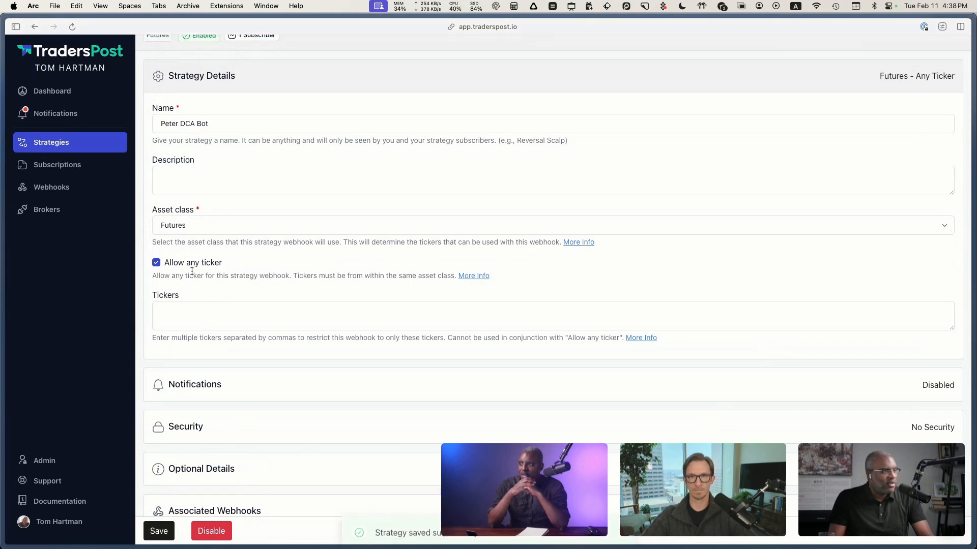
Step: Edit the first-listed DCA Bot paper subscription, set its asset class to Futures and save it
{"action": "left_click", "coordinate": [74, 164]}
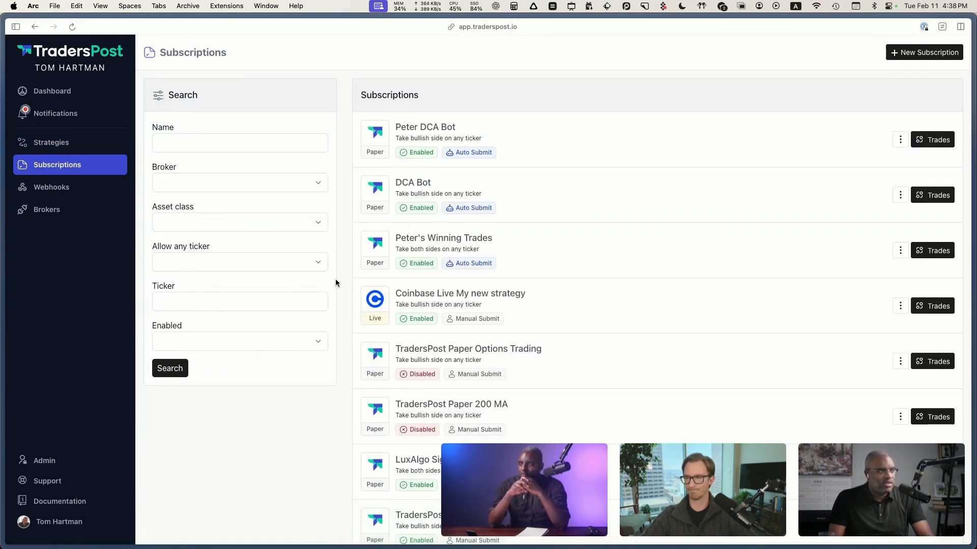
{"action": "left_click", "coordinate": [900, 139]}
{"action": "left_click", "coordinate": [860, 162]}
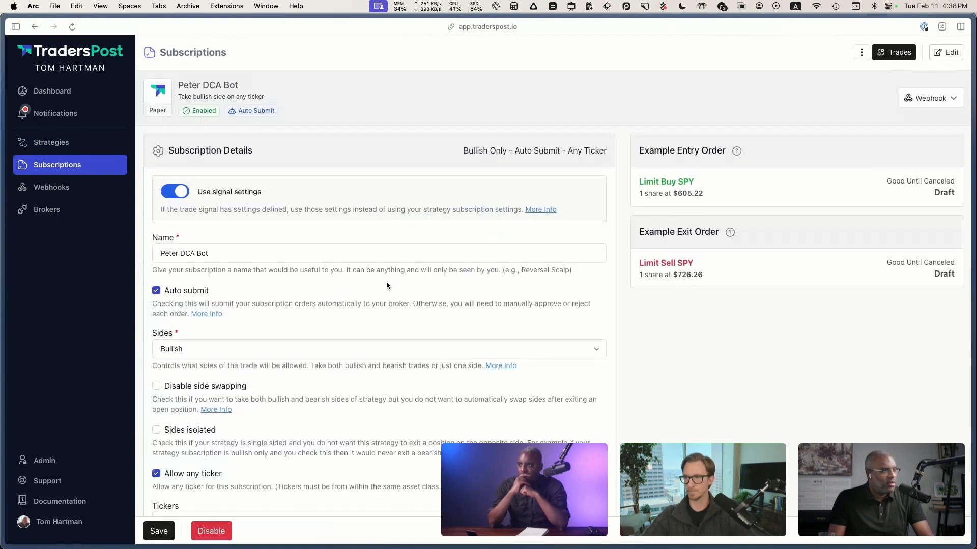
{"action": "scroll", "coordinate": [338, 280], "scroll_direction": "down", "scroll_amount": 5}
{"action": "scroll", "coordinate": [229, 377], "scroll_direction": "down", "scroll_amount": 1}
{"action": "scroll", "coordinate": [242, 389], "scroll_direction": "down", "scroll_amount": 1}
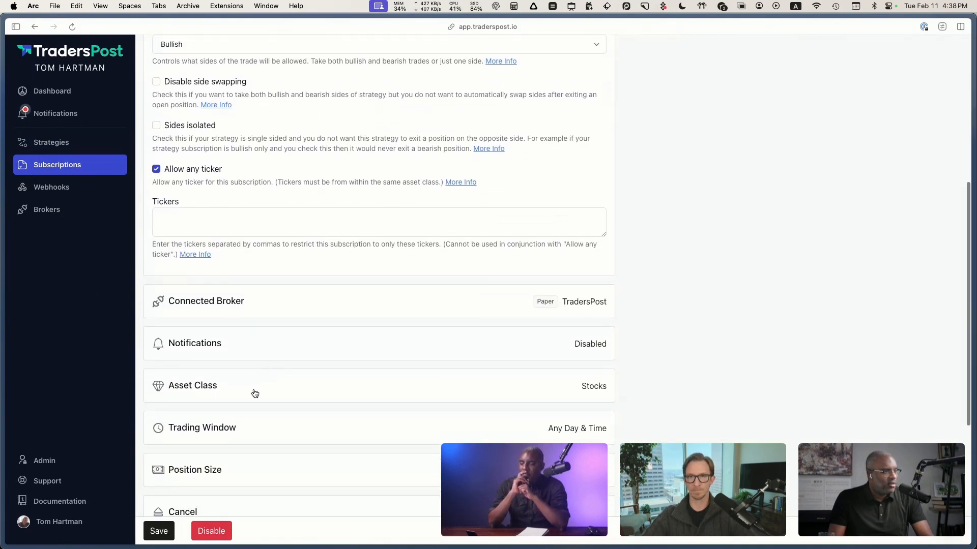
{"action": "left_click", "coordinate": [257, 391]}
{"action": "scroll", "coordinate": [257, 391], "scroll_direction": "down", "scroll_amount": 1}
{"action": "left_click", "coordinate": [235, 410]}
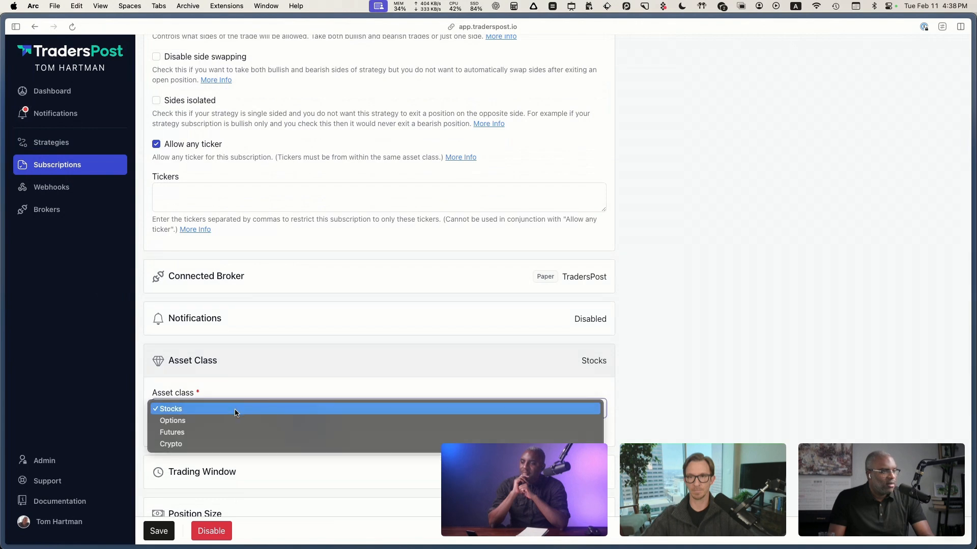
{"action": "left_click", "coordinate": [222, 432]}
{"action": "left_click", "coordinate": [158, 531]}
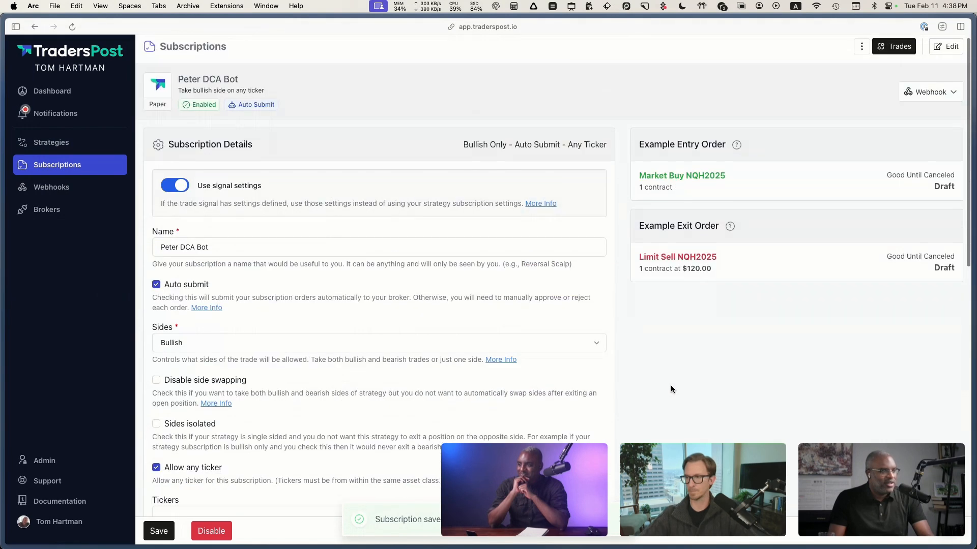
{"action": "scroll", "coordinate": [669, 389], "scroll_direction": "up", "scroll_amount": 5}
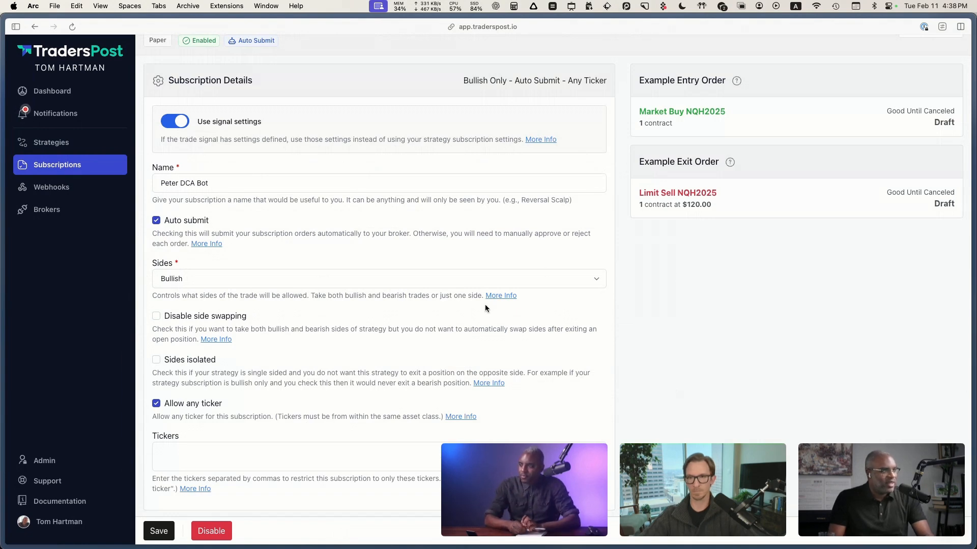
Step: Check the TradingView alert log, and inspect the newest request in the first-listed DCA Bot webhook's logs in TradersPost
{"action": "left_click", "coordinate": [70, 195]}
{"action": "key", "text": "ctrl+Left"}
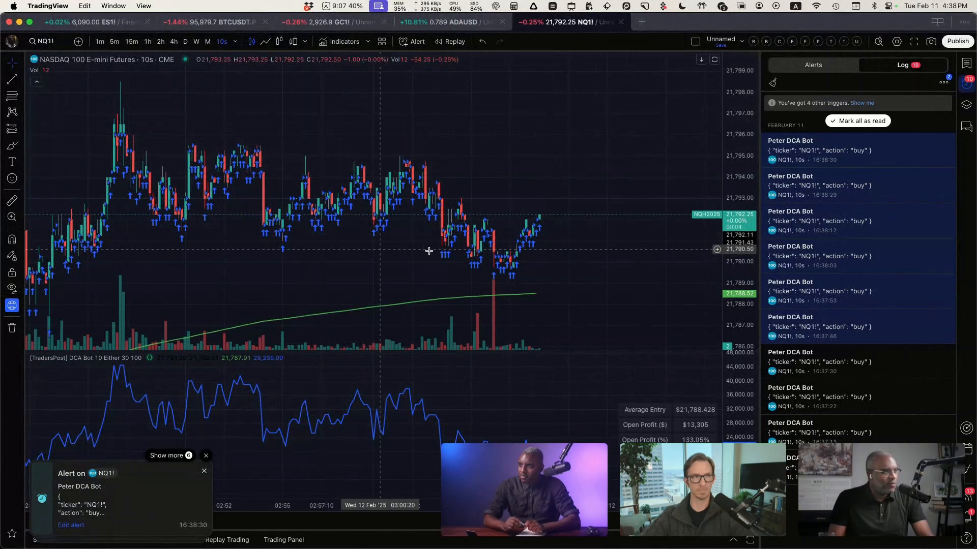
{"action": "key", "text": "ctrl+Right"}
{"action": "left_click", "coordinate": [941, 140]}
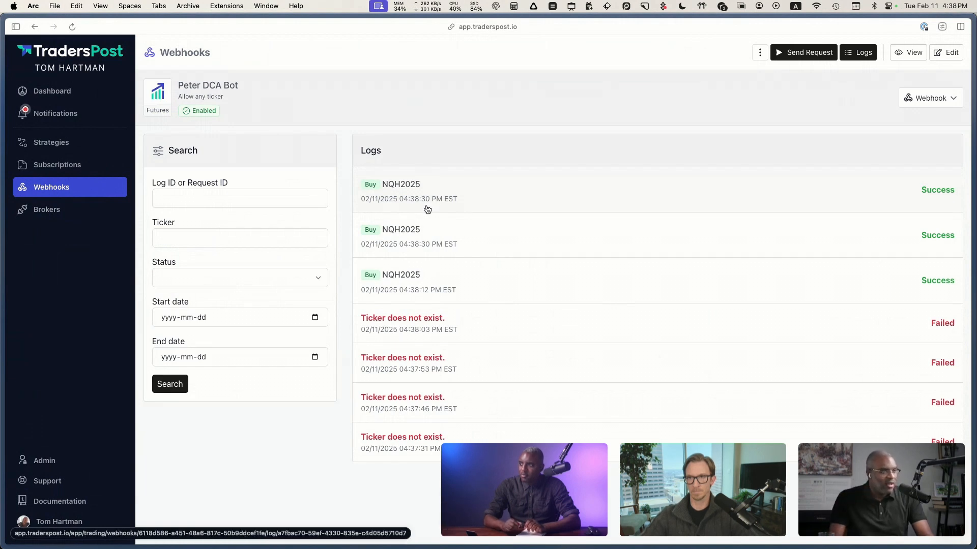
{"action": "left_click", "coordinate": [584, 203]}
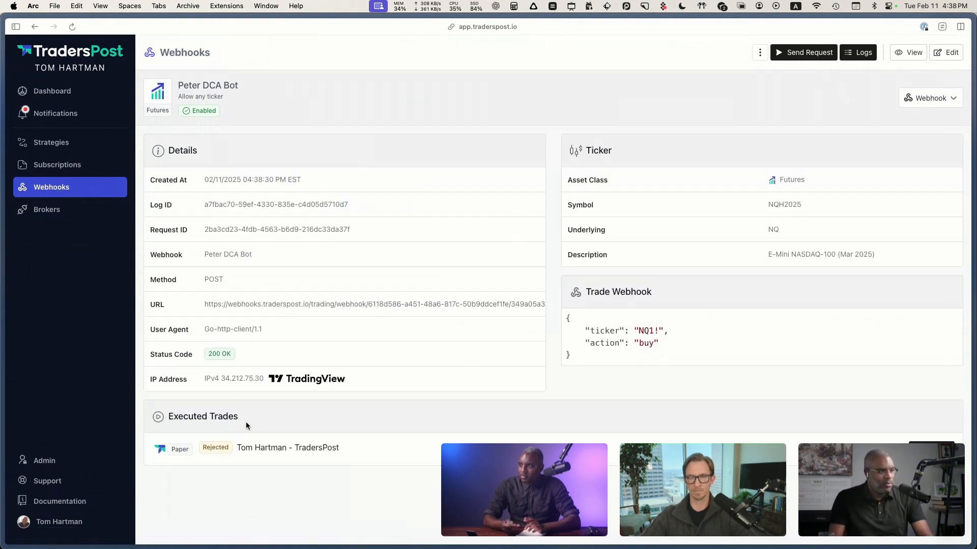
{"action": "key", "text": "super+bracketleft"}
Step: Inspect the 04:38:12 PM request in the webhook logs and read the details of the trade it executed
{"action": "left_click", "coordinate": [475, 319]}
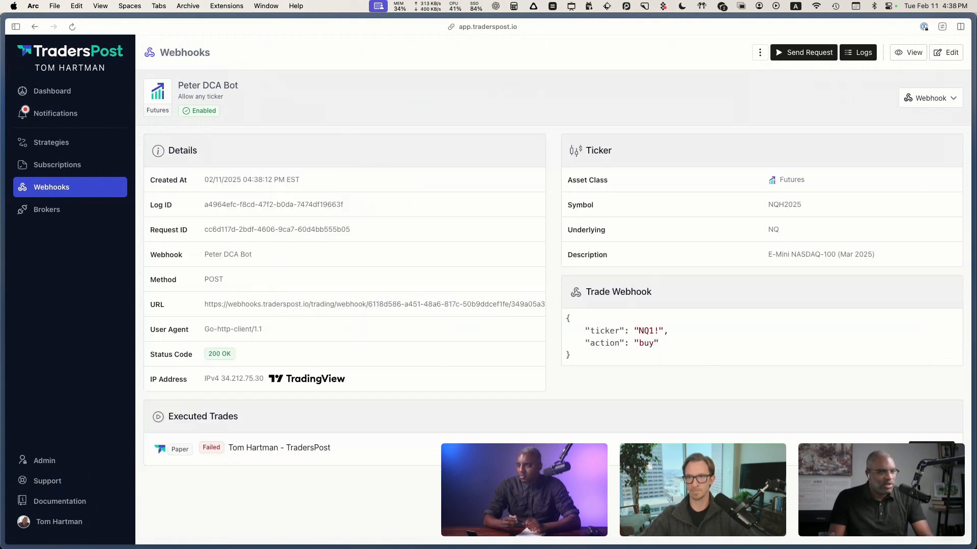
{"action": "left_click", "coordinate": [931, 449]}
{"action": "scroll", "coordinate": [325, 275], "scroll_direction": "down", "scroll_amount": 1}
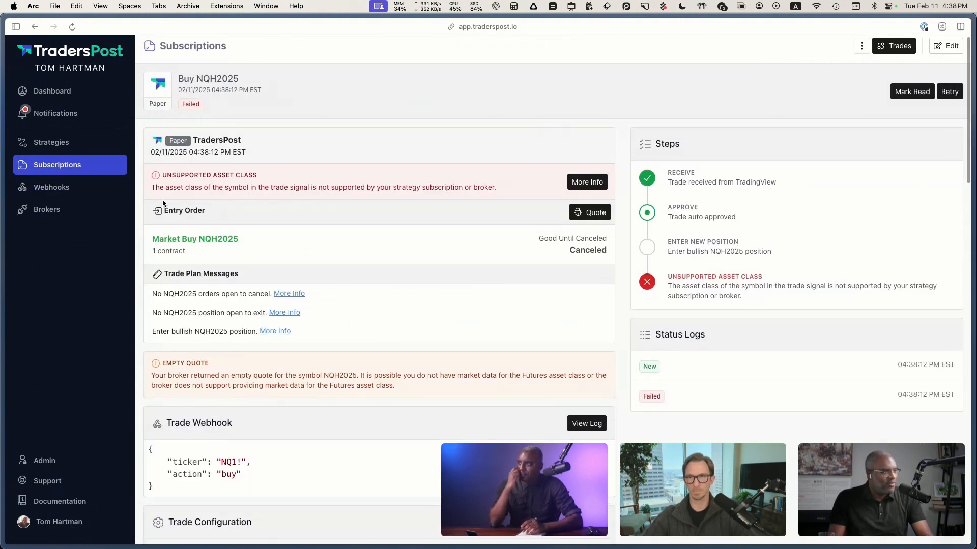
{"action": "left_click_drag", "start_coordinate": [151, 188], "coordinate": [486, 190]}
{"action": "left_click", "coordinate": [483, 233]}
{"action": "key", "text": "super+bracketleft"}
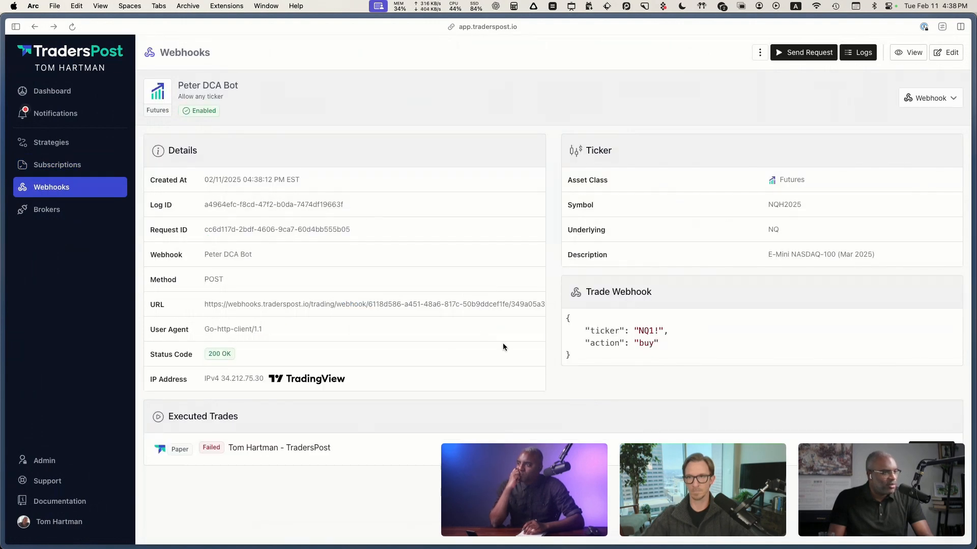
{"action": "key", "text": "super+bracketleft"}
Step: Inspect the second-listed 04:38:30 PM request's message in the webhook logs and examine its trade's entry order
{"action": "left_click", "coordinate": [465, 330]}
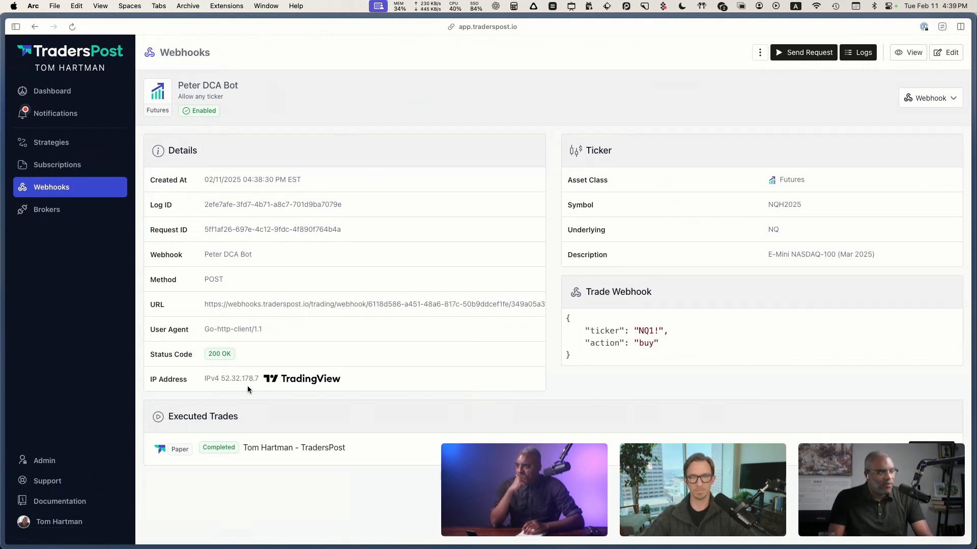
{"action": "left_click_drag", "start_coordinate": [584, 359], "coordinate": [553, 321]}
{"action": "left_click", "coordinate": [585, 360]}
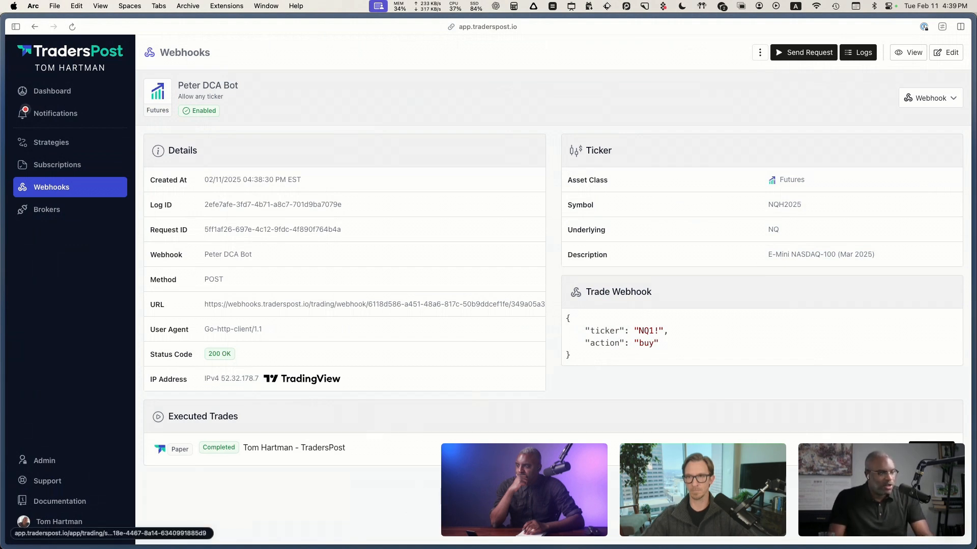
{"action": "left_click", "coordinate": [931, 450]}
{"action": "scroll", "coordinate": [509, 371], "scroll_direction": "down", "scroll_amount": 1}
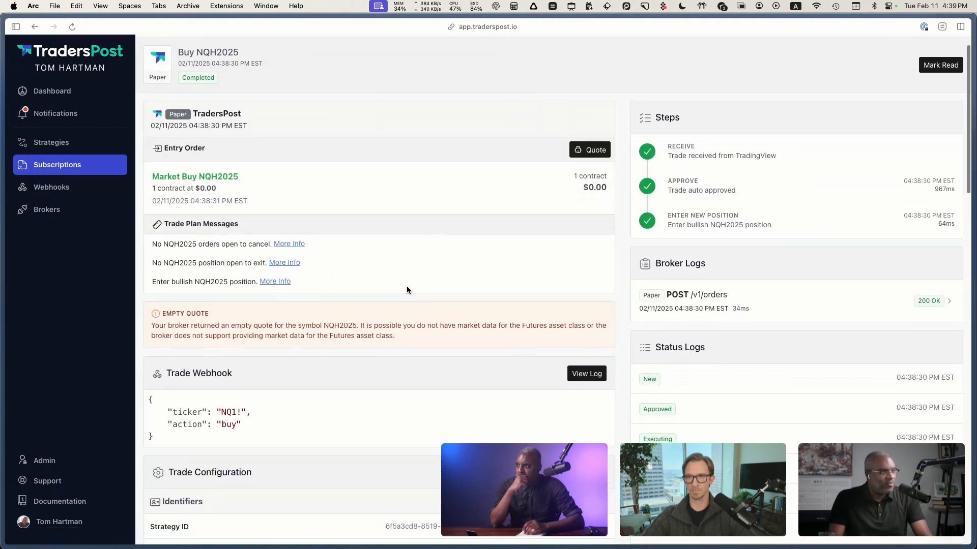
{"action": "left_click_drag", "start_coordinate": [238, 207], "coordinate": [182, 202]}
{"action": "left_click", "coordinate": [231, 203]}
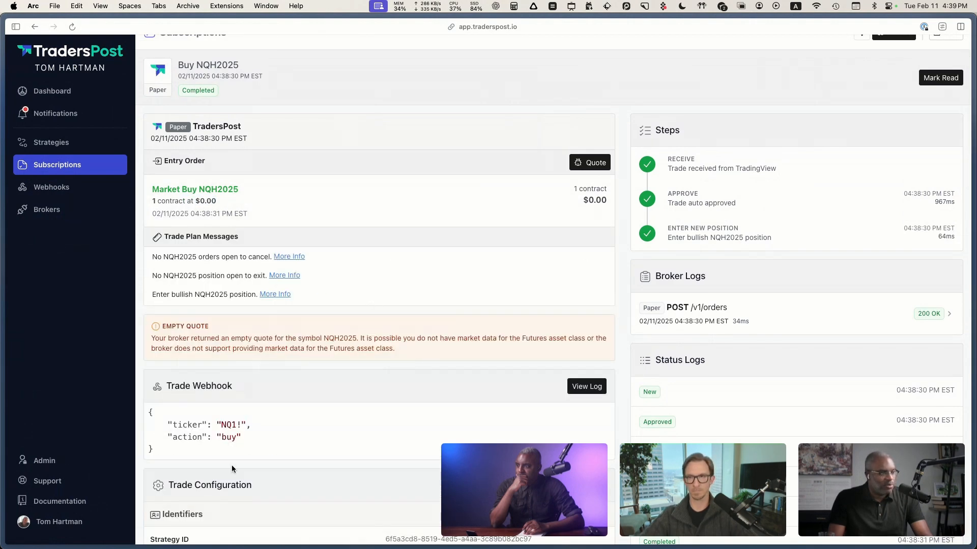
Step: Back in TradingView, add "signalPrice": "{{close}}" as a third field in the NQ1! alert's message and save the alert
{"action": "key", "text": "ctrl+Left"}
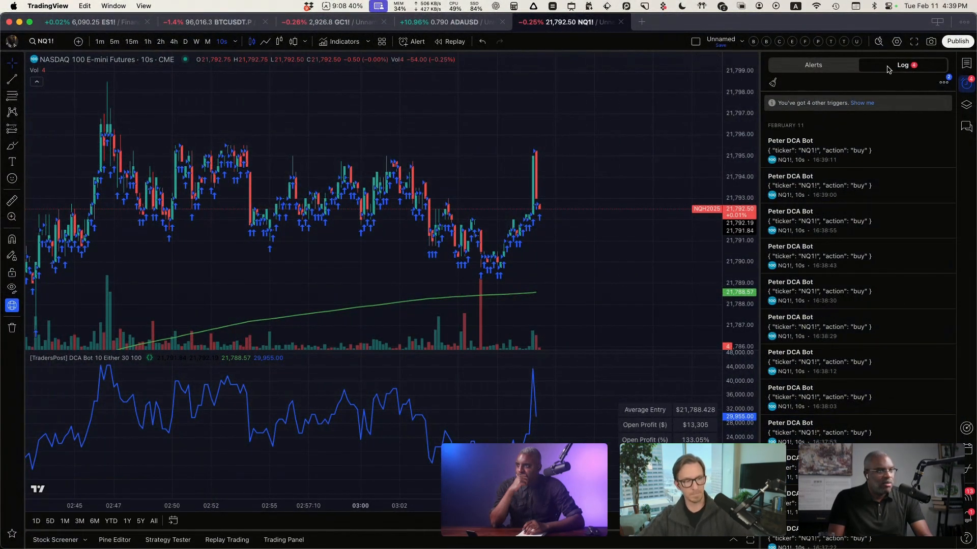
{"action": "left_click", "coordinate": [813, 65]}
{"action": "left_click", "coordinate": [937, 101]}
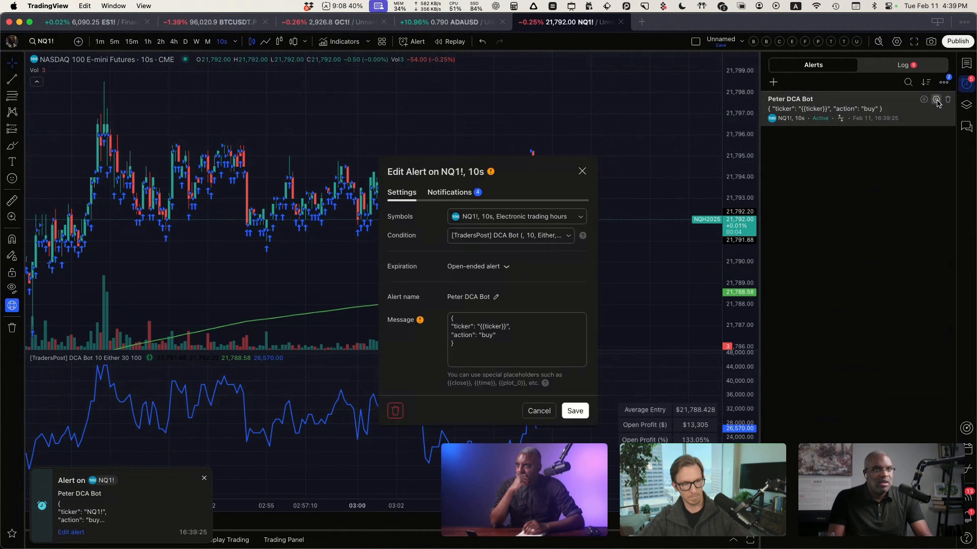
{"action": "left_click_drag", "start_coordinate": [545, 329], "coordinate": [525, 344]}
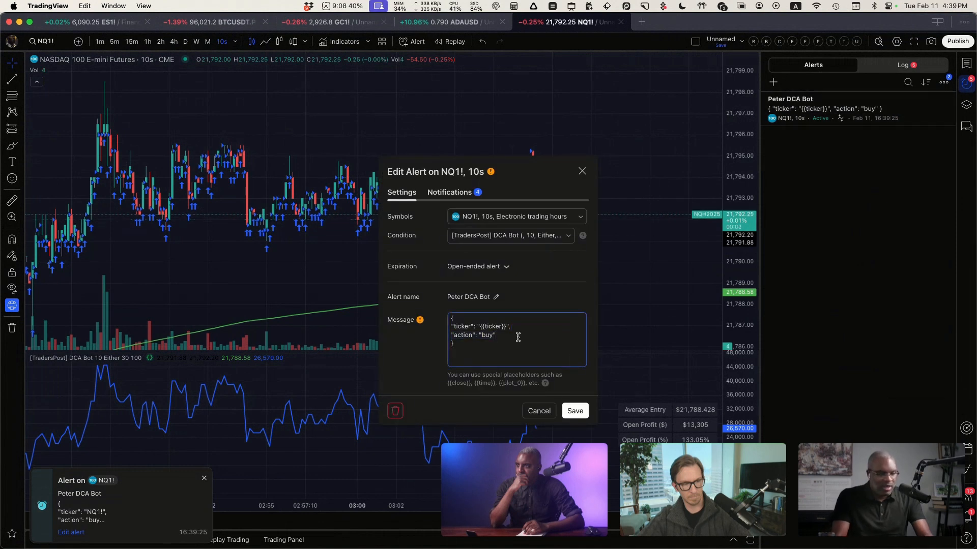
{"action": "type", "text": "\"s"}
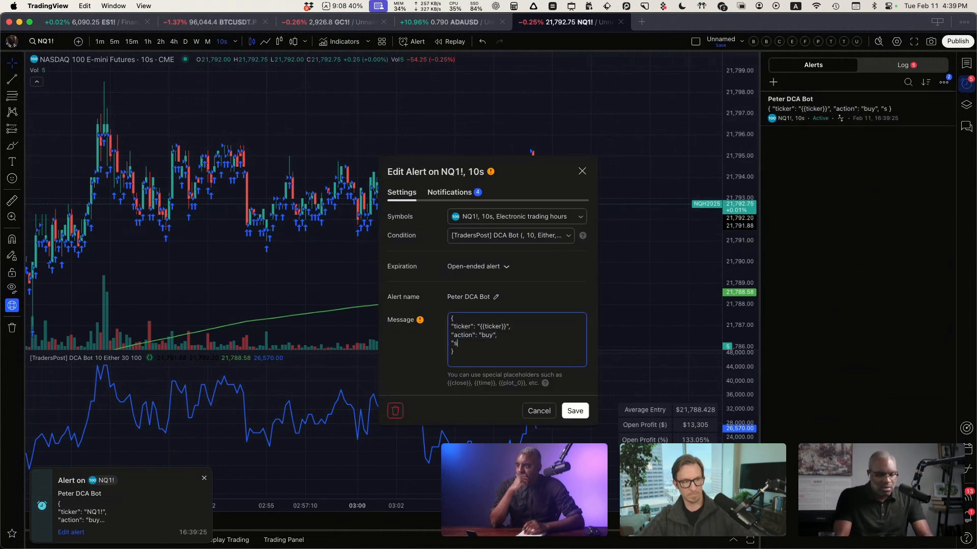
{"action": "type", "text": "ignalPrice"}
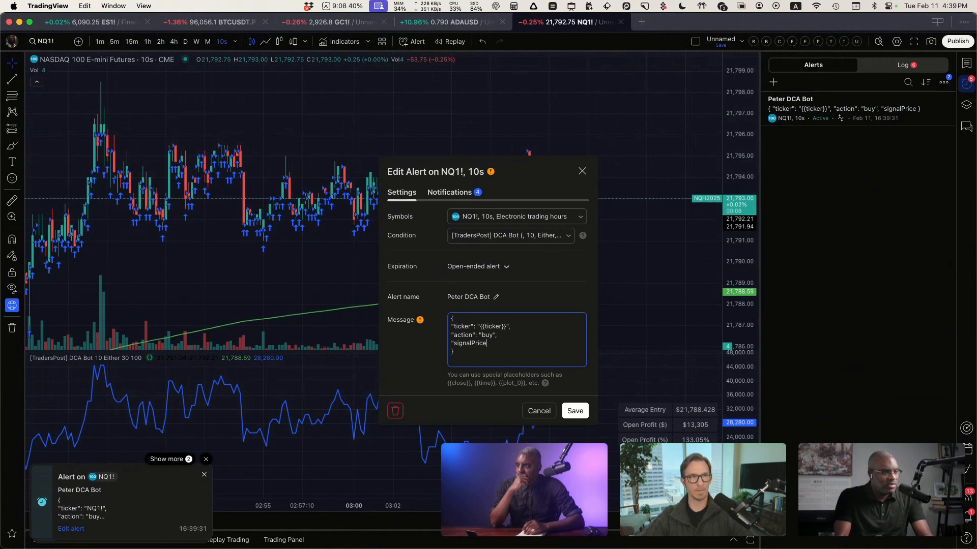
{"action": "type", "text": "\":"}
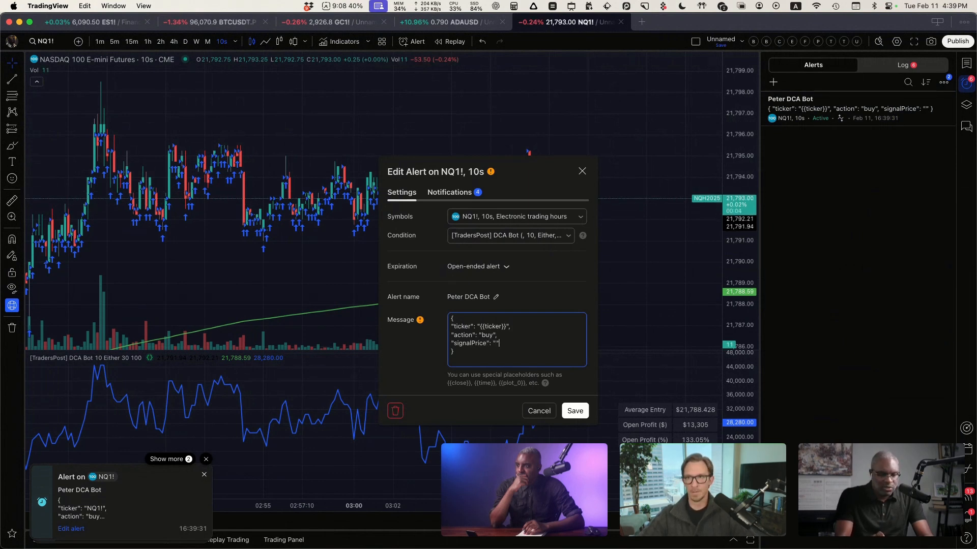
{"action": "type", "text": " \"{{clo"}
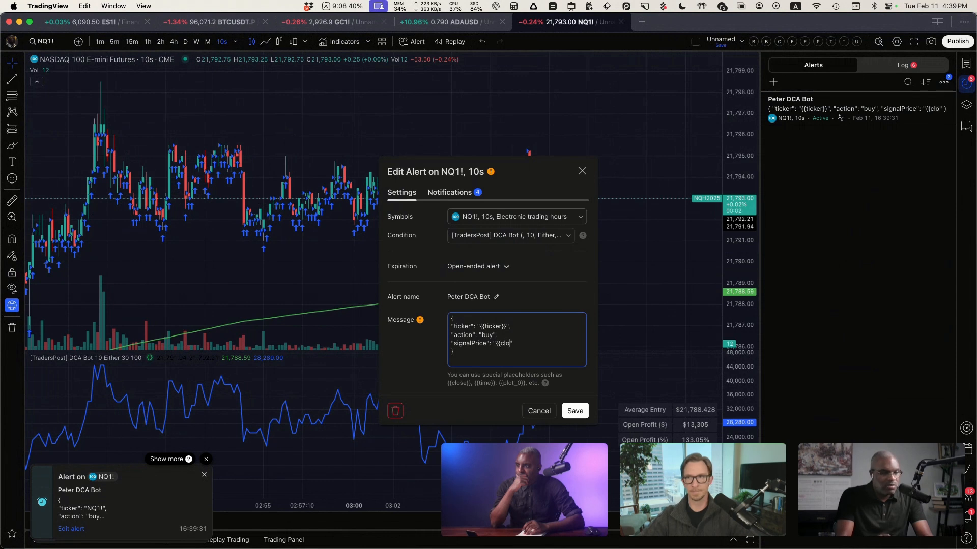
{"action": "type", "text": "se}}"}
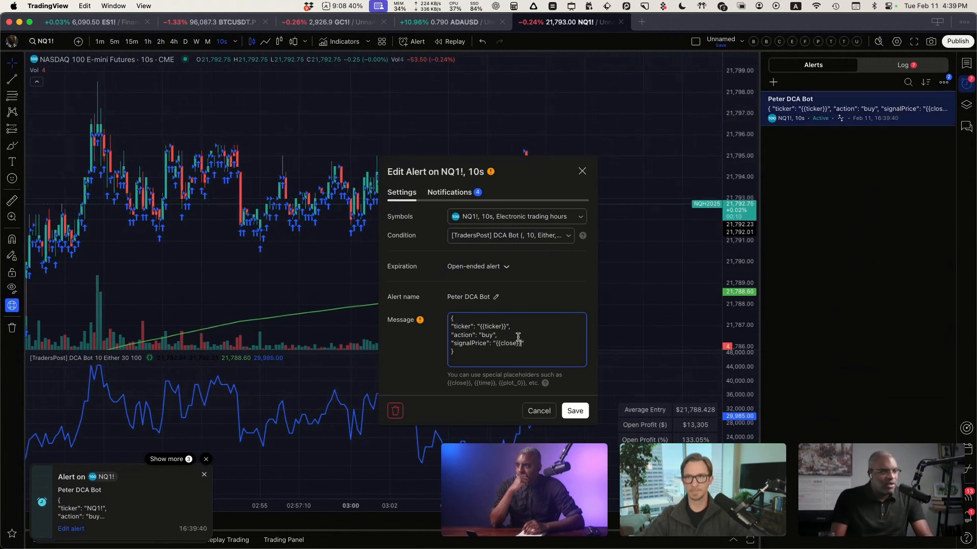
{"action": "left_click", "coordinate": [575, 410]}
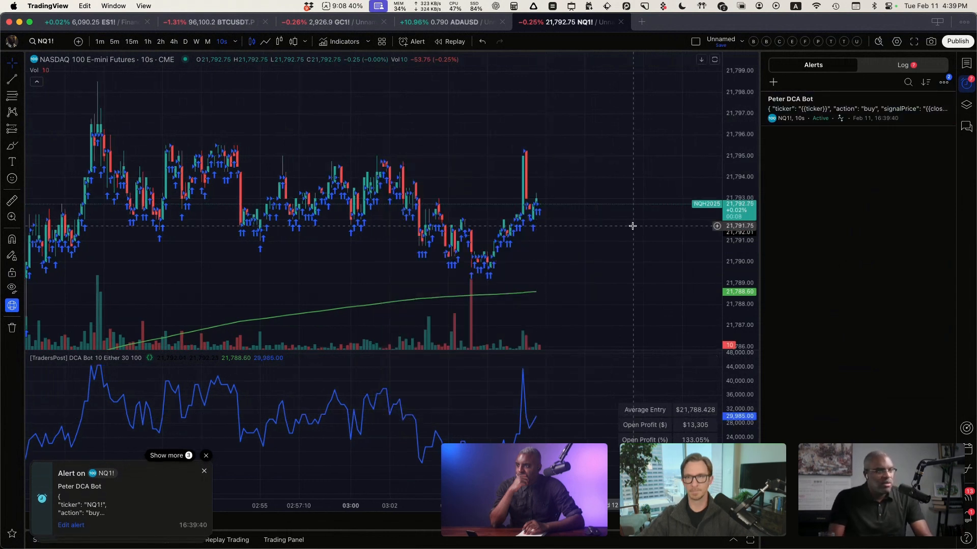
Step: Examine the alert log for newly triggered NQ1! alerts that carry the signalPrice field
{"action": "left_click", "coordinate": [904, 66]}
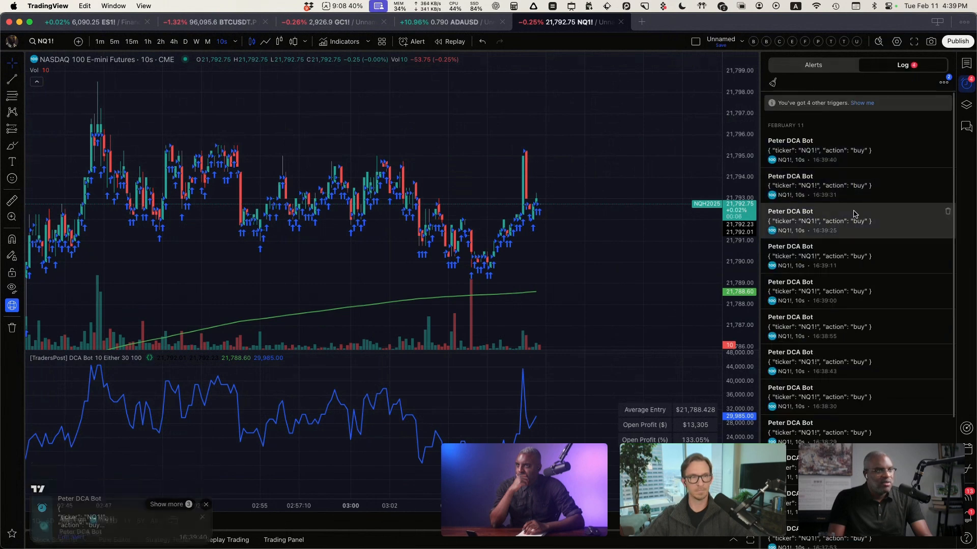
{"action": "mouse_move", "coordinate": [846, 236]}
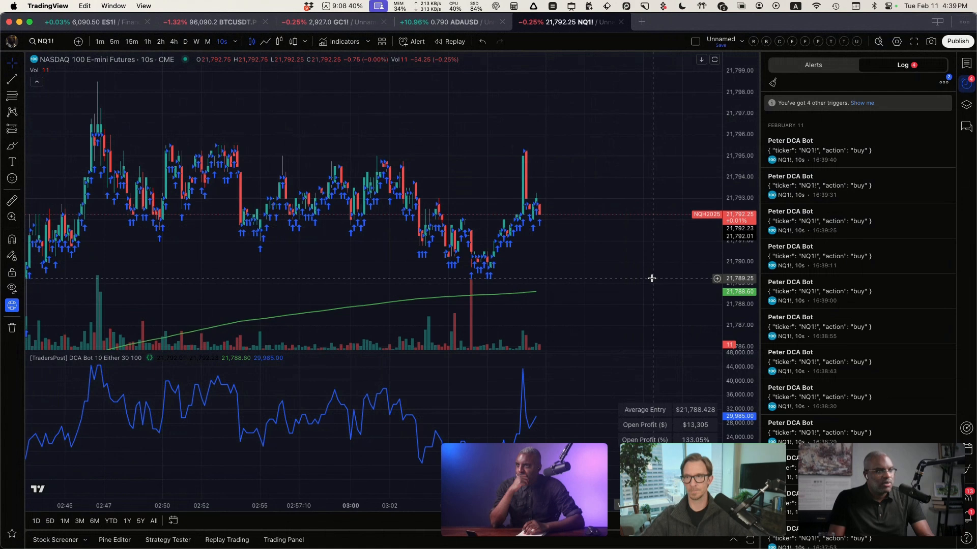
{"action": "mouse_move", "coordinate": [841, 150]}
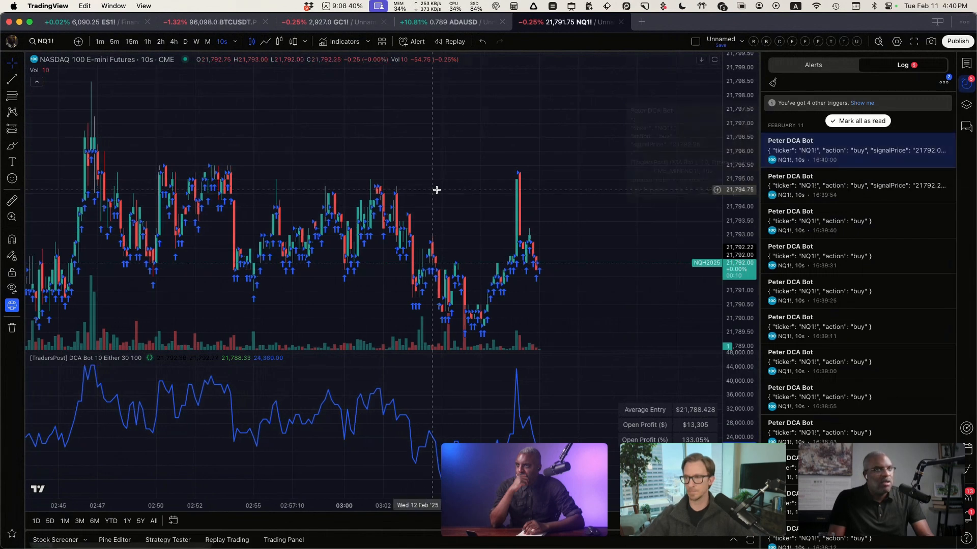
Step: In TradersPost, open the TradersPost paper broker's dashboard and examine the NQH2025 futures position
{"action": "key", "text": "ctrl+Right"}
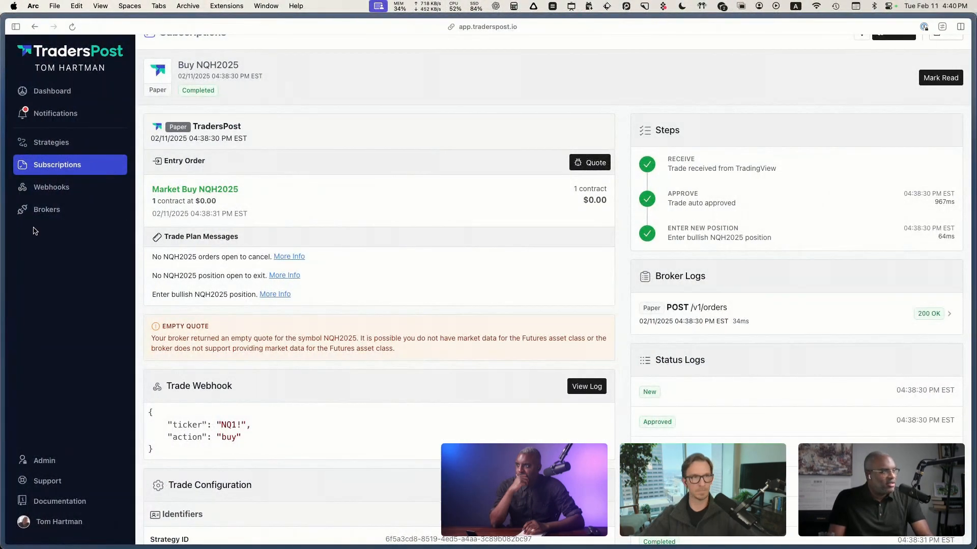
{"action": "left_click", "coordinate": [41, 187]}
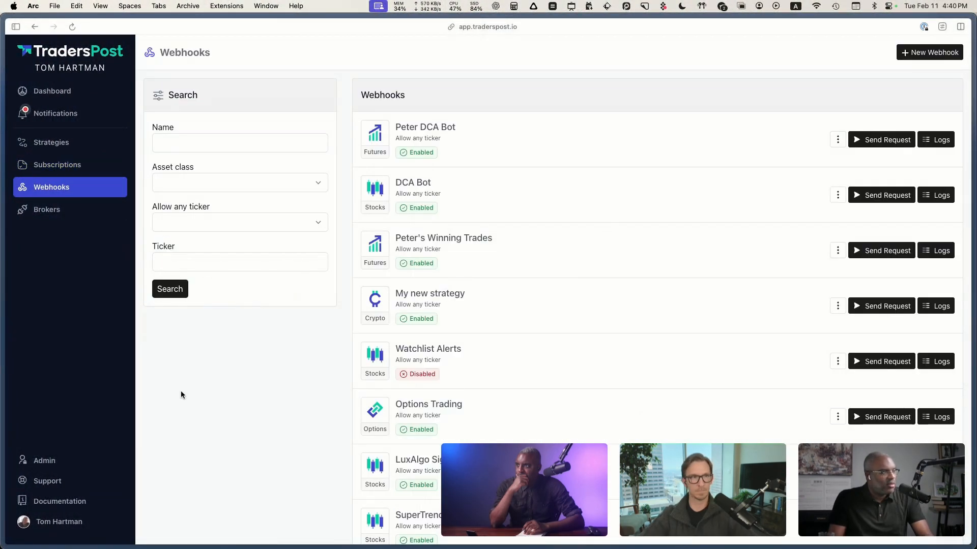
{"action": "left_click", "coordinate": [56, 211]}
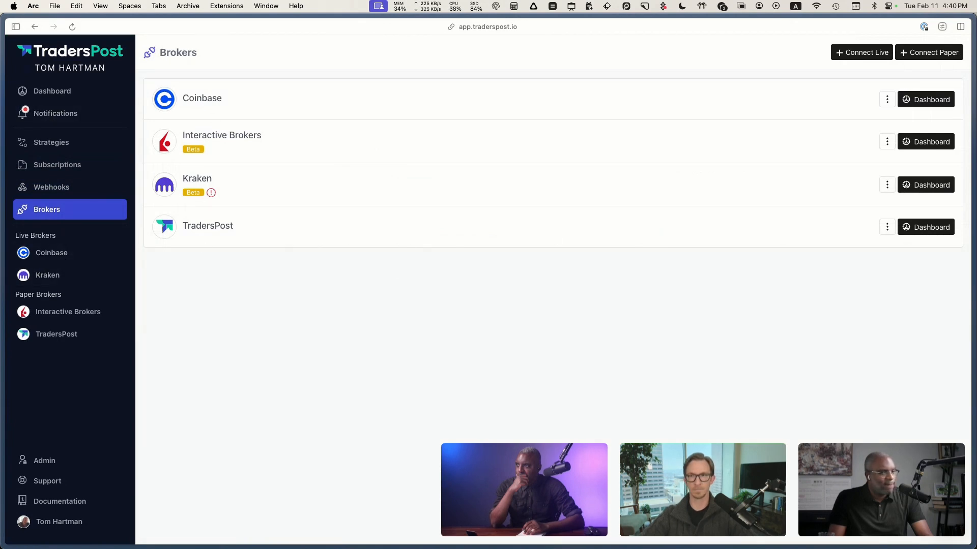
{"action": "left_click", "coordinate": [922, 228]}
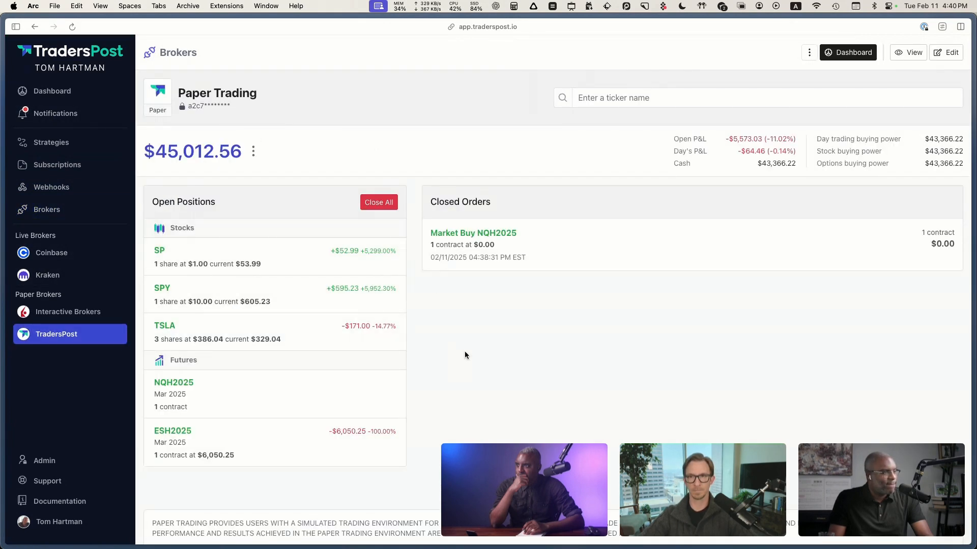
{"action": "scroll", "coordinate": [465, 353], "scroll_direction": "down", "scroll_amount": 1}
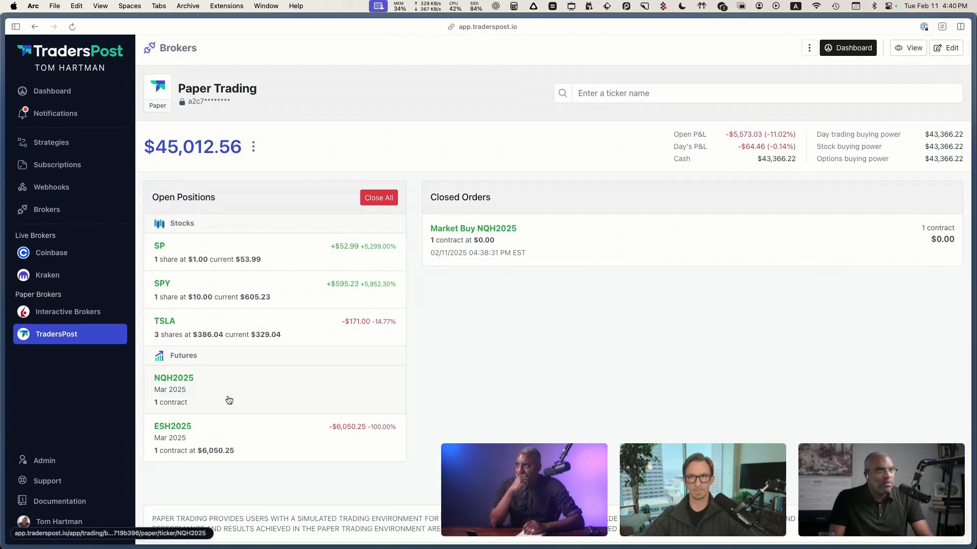
{"action": "mouse_move", "coordinate": [202, 377]}
{"action": "left_mouse_down"}
{"action": "mouse_move", "coordinate": [150, 380]}
{"action": "mouse_move", "coordinate": [218, 396]}
{"action": "left_mouse_up"}
{"action": "key", "text": "ctrl+a"}
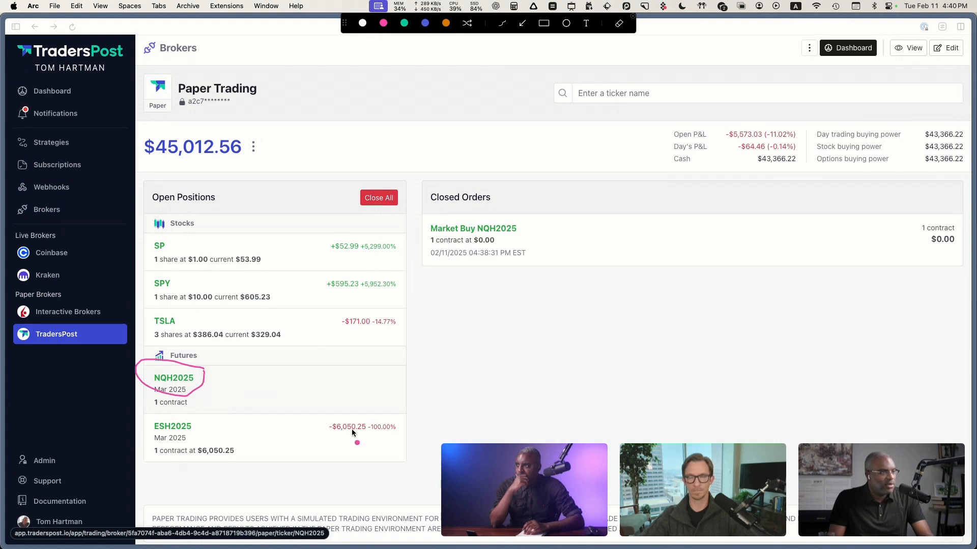
{"action": "key", "text": "Escape"}
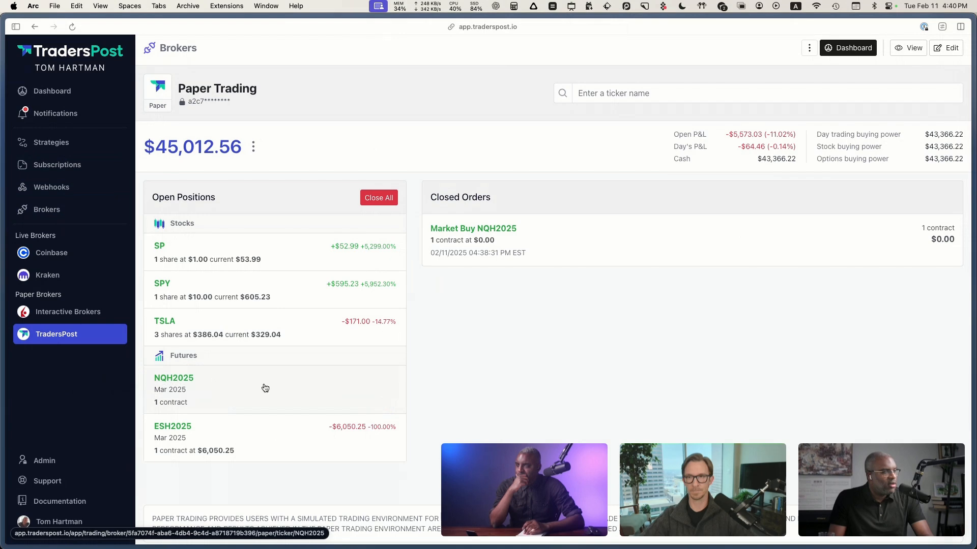
Step: Switch to TradingView and pause the active 10-second NQ1! DCA Bot alert
{"action": "key", "text": "ctrl+Left"}
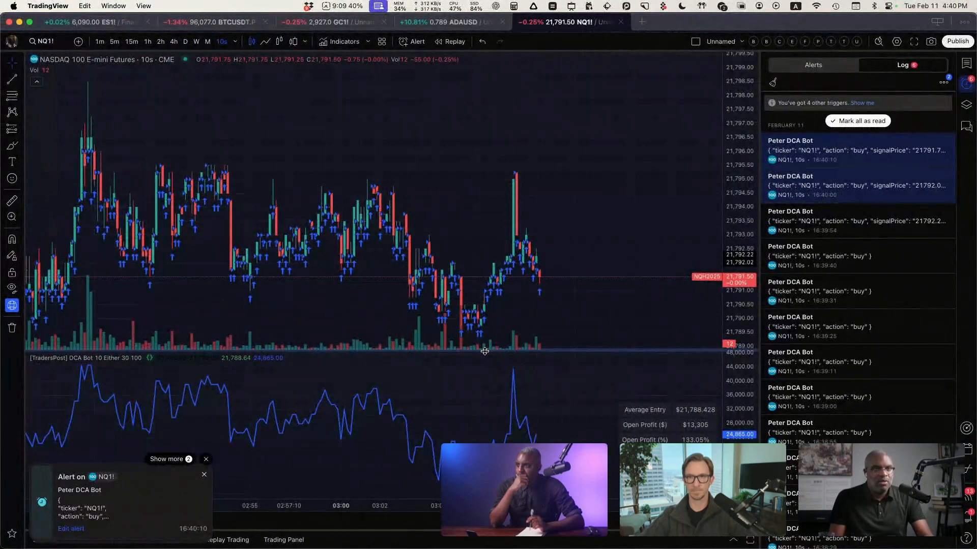
{"action": "left_click", "coordinate": [798, 66]}
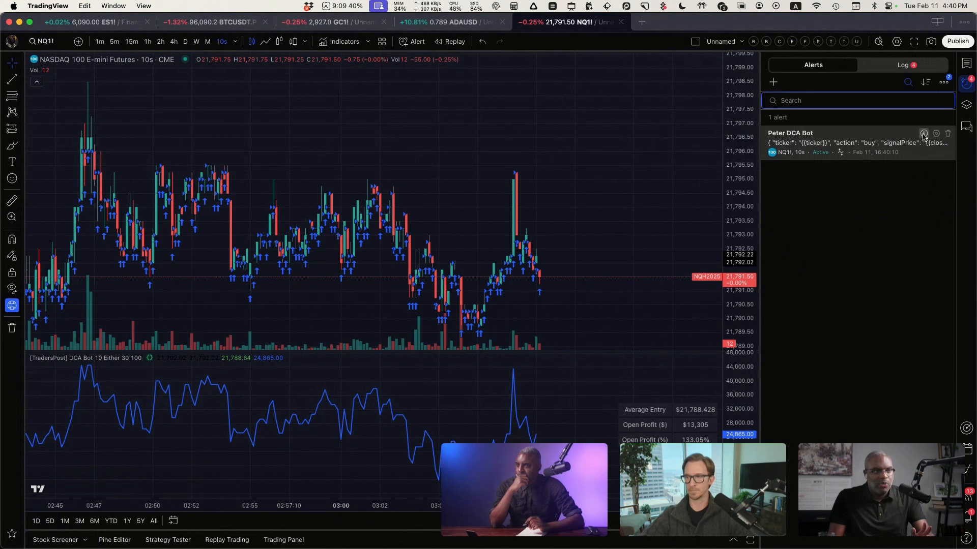
{"action": "left_click", "coordinate": [924, 134]}
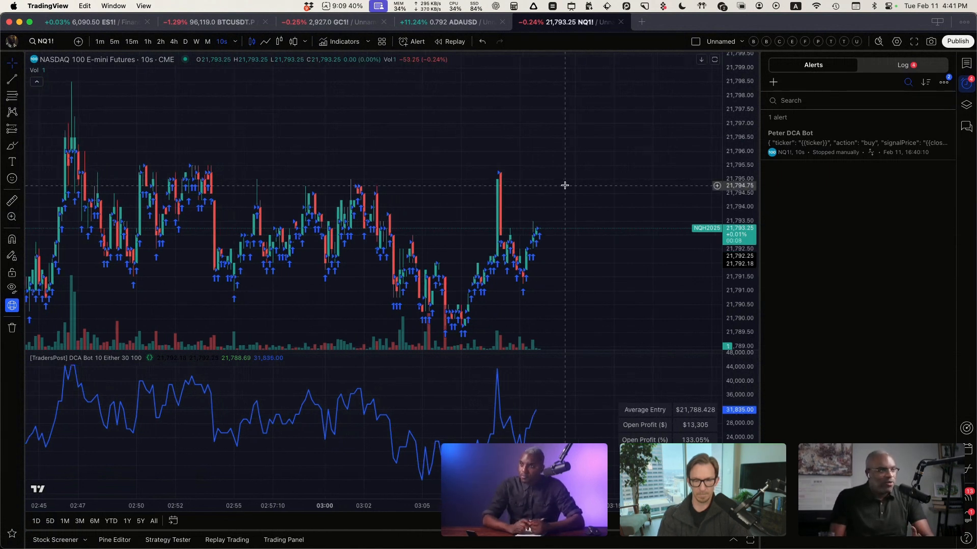
Step: Create a new empty watchlist named DCA Bot
{"action": "left_click", "coordinate": [966, 65]}
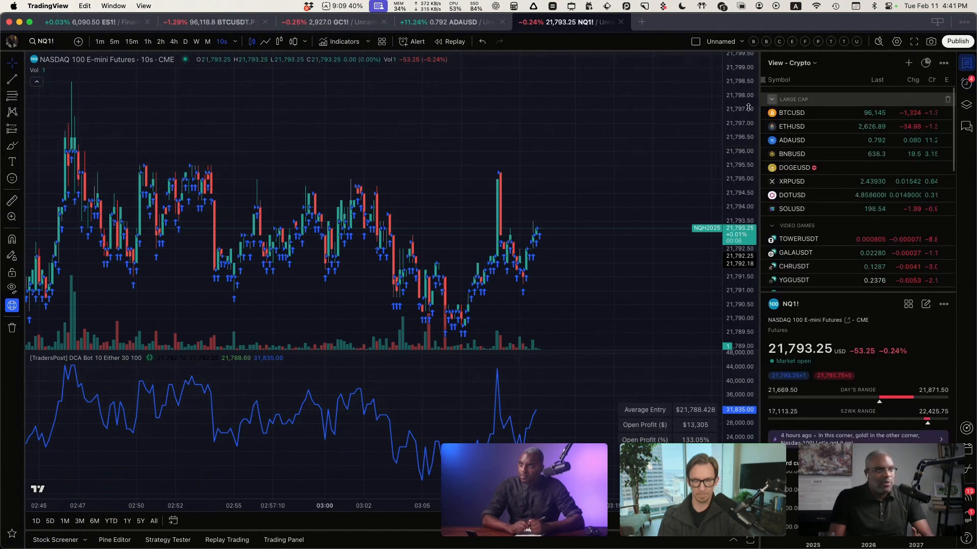
{"action": "left_click", "coordinate": [790, 63]}
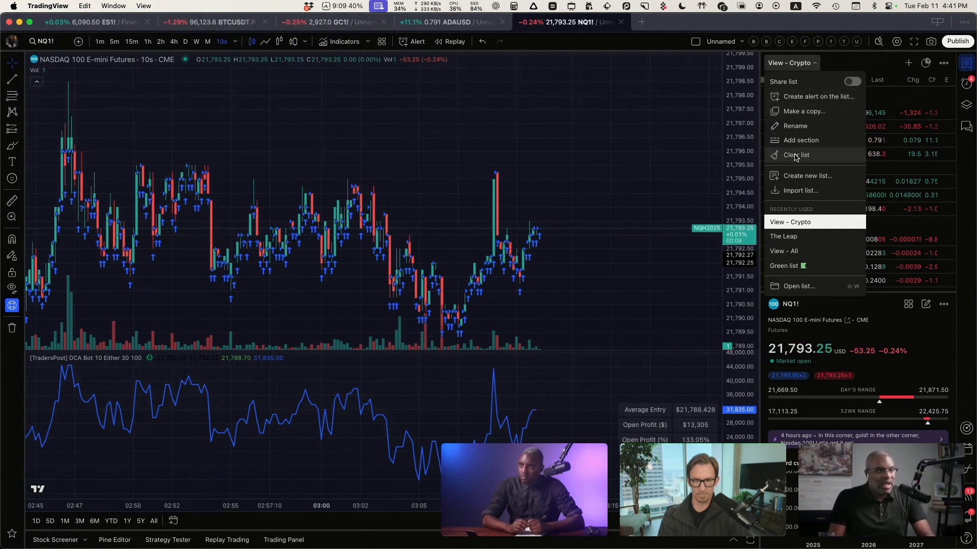
{"action": "left_click", "coordinate": [798, 176]}
{"action": "type", "text": "DCA"}
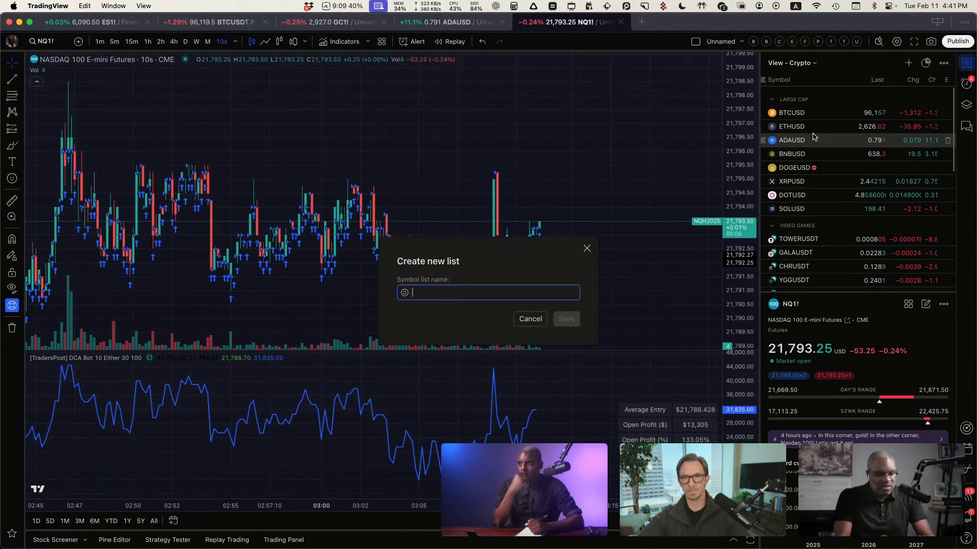
{"action": "type", "text": " Bot"}
{"action": "key", "text": "Return"}
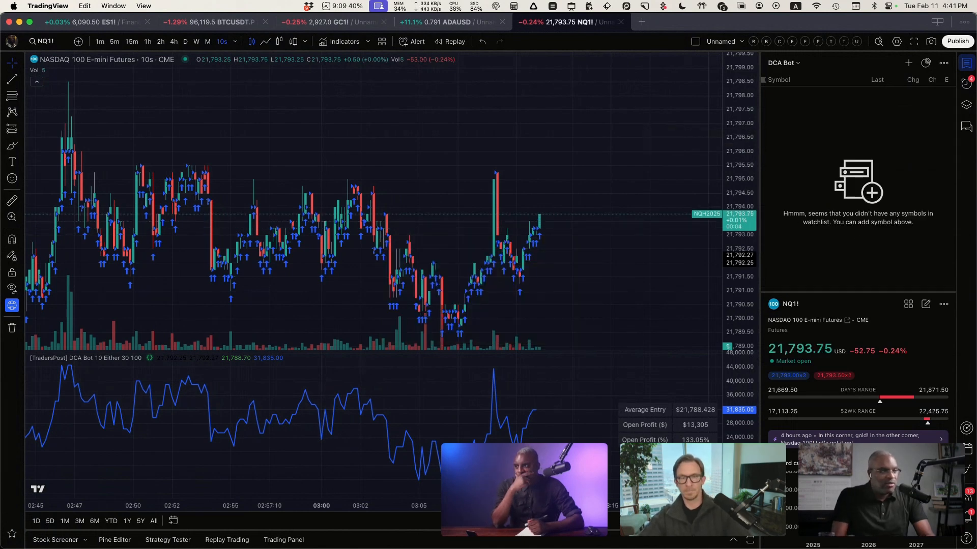
Step: Add the NASDAQ stocks TSLA, PLTR and META to the DCA Bot watchlist
{"action": "left_click", "coordinate": [908, 63]}
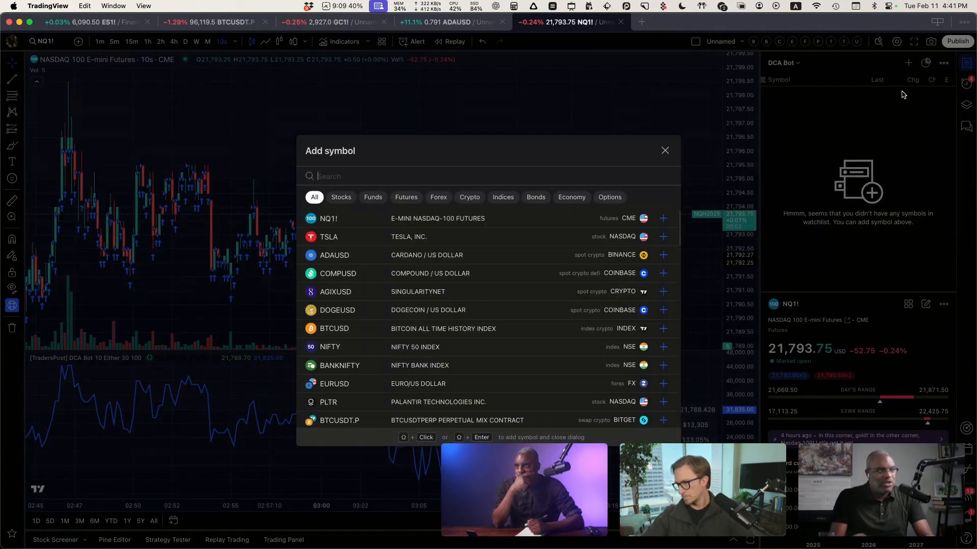
{"action": "type", "text": "TSLA"}
{"action": "key", "text": "Return"}
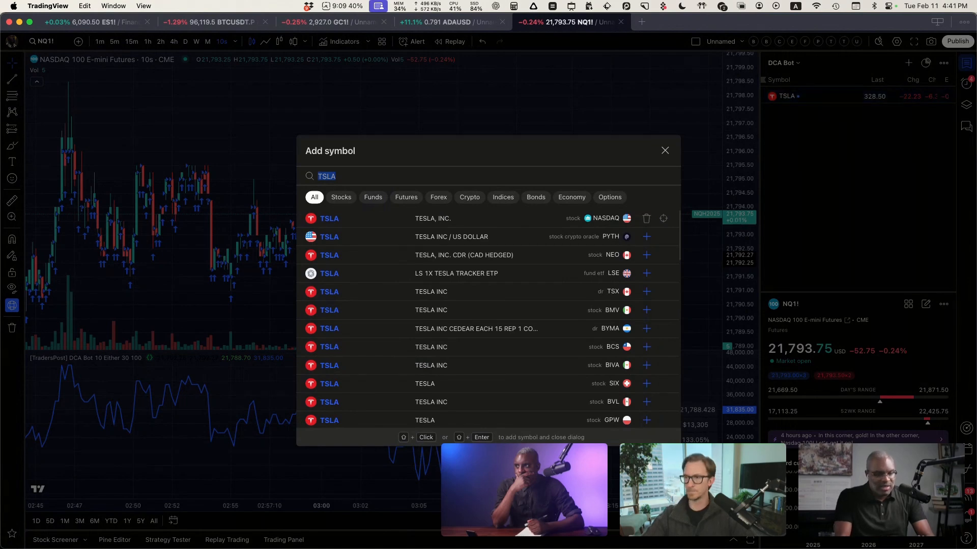
{"action": "type", "text": "PLTR"}
{"action": "key", "text": "Return"}
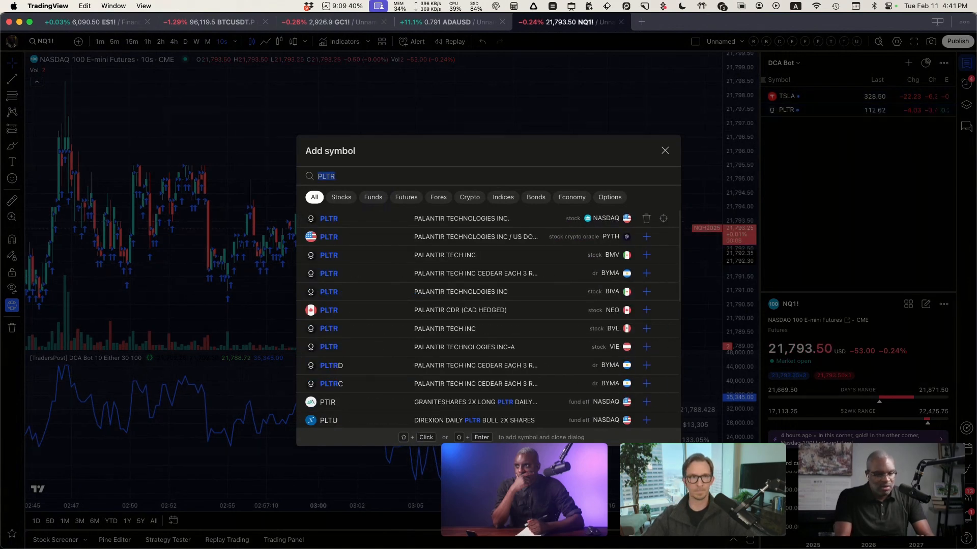
{"action": "type", "text": "META"}
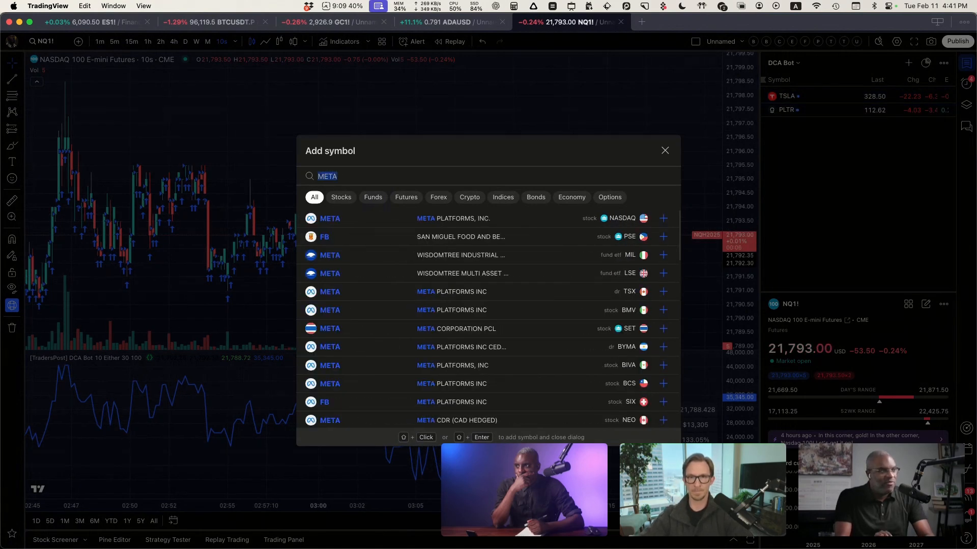
{"action": "key", "text": "Return"}
Step: Add AMZN and NVDA to the DCA Bot watchlist and finish adding symbols
{"action": "type", "text": "AMZN"}
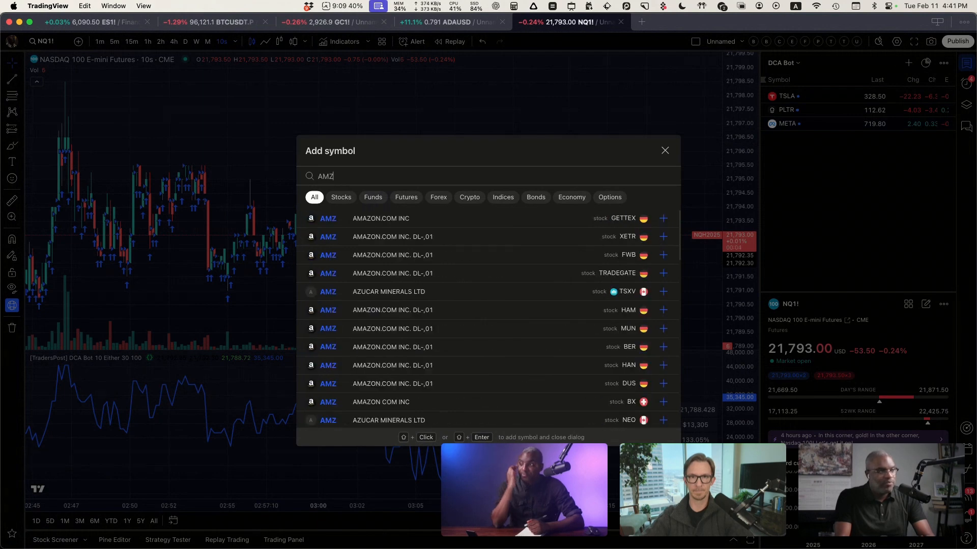
{"action": "key", "text": "Return"}
{"action": "type", "text": "NC"}
{"action": "key", "text": "BackSpace"}
{"action": "type", "text": "VDA"}
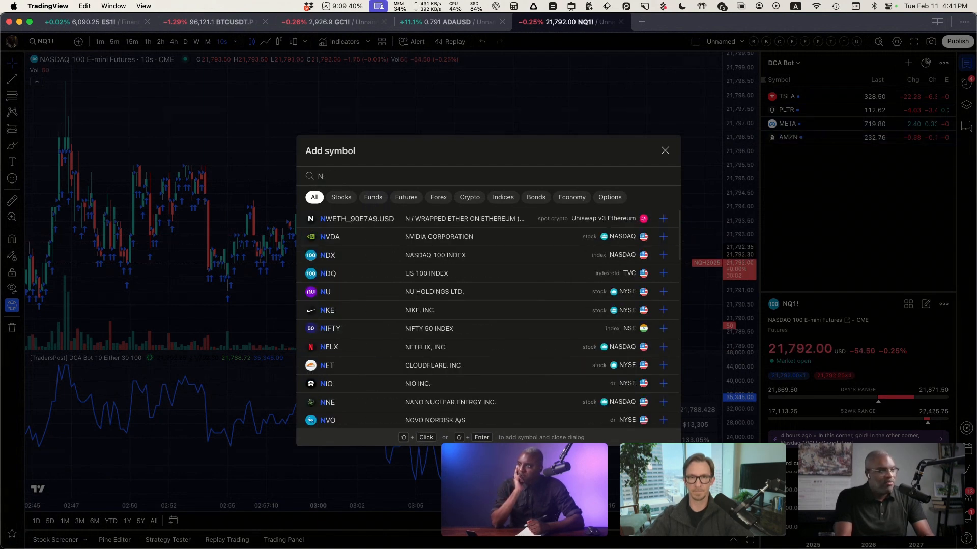
{"action": "key", "text": "Return"}
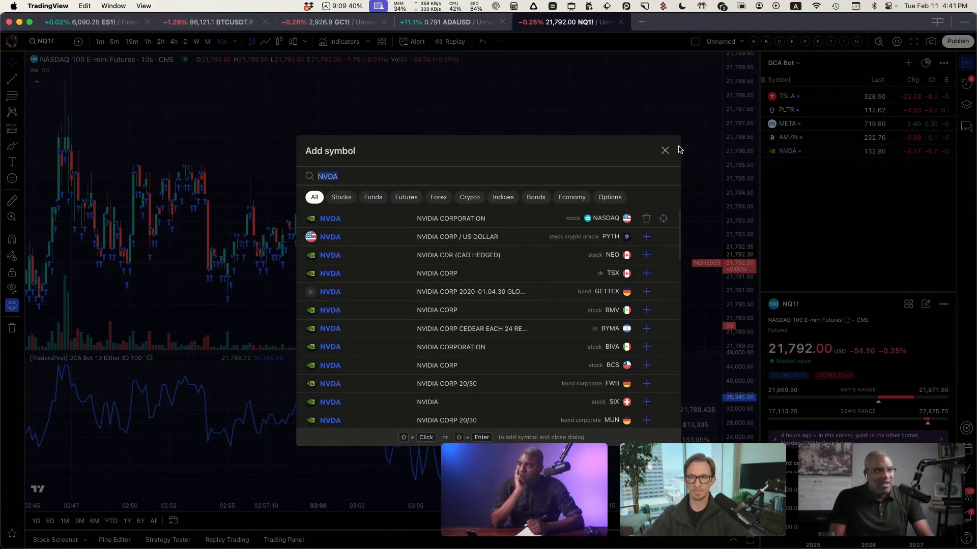
{"action": "key", "text": "Escape"}
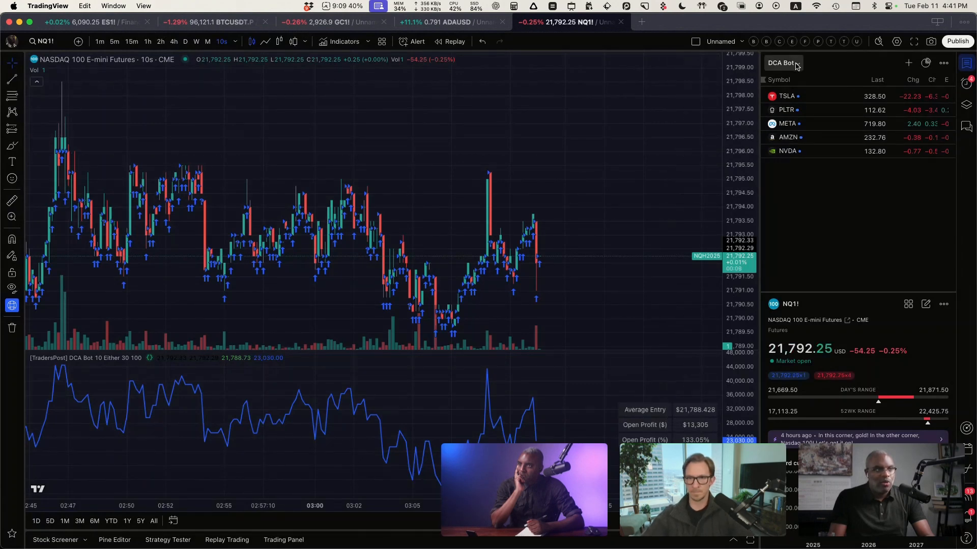
Step: Start an alert on the whole DCA Bot watchlist with the [TradersPost] DCA Bot strategy as its condition
{"action": "left_click", "coordinate": [796, 64]}
{"action": "left_click", "coordinate": [797, 97]}
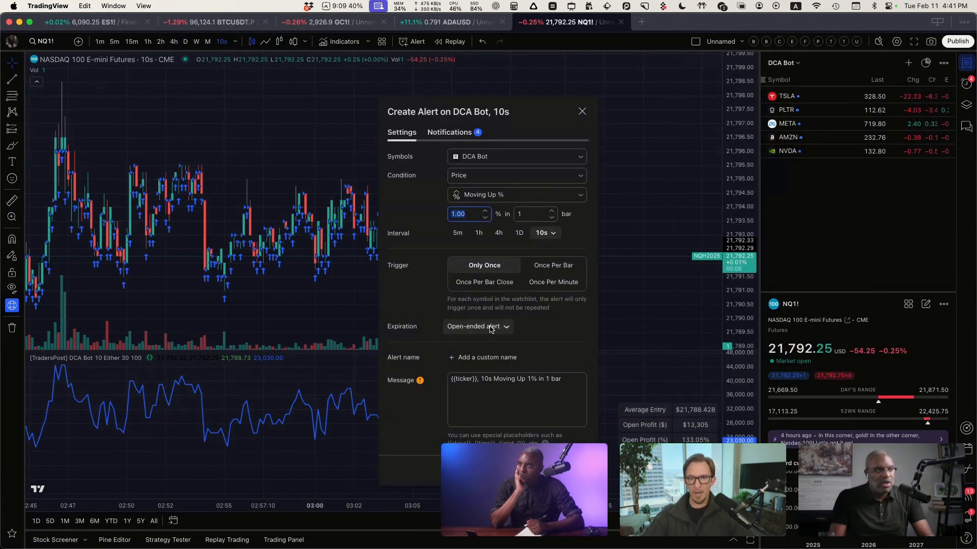
{"action": "left_click", "coordinate": [480, 175]}
{"action": "left_click", "coordinate": [477, 220]}
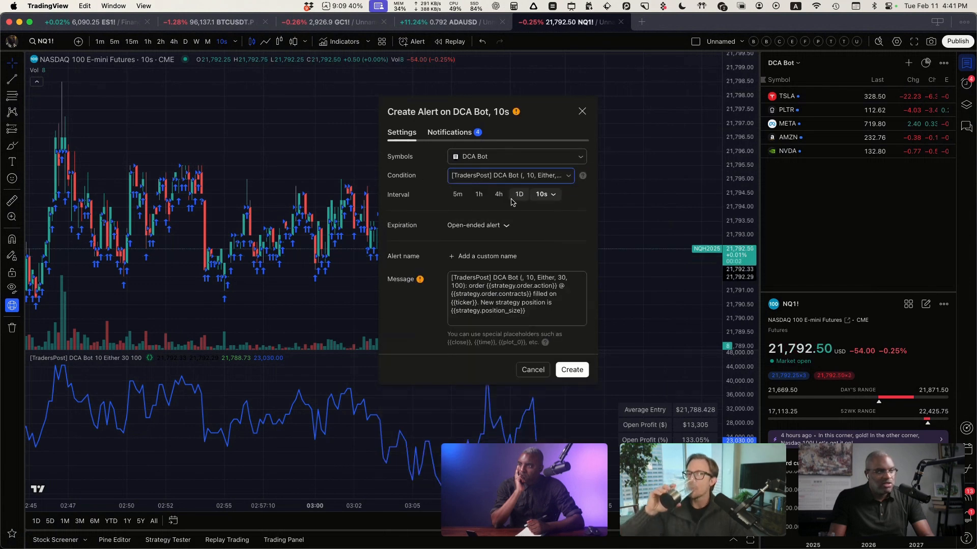
Step: Replace the alert message with the copied ticker and buy-action JSON, adding "signalPrice": "{{close}}" as a third field
{"action": "left_click", "coordinate": [494, 303]}
{"action": "key", "text": "super+a"}
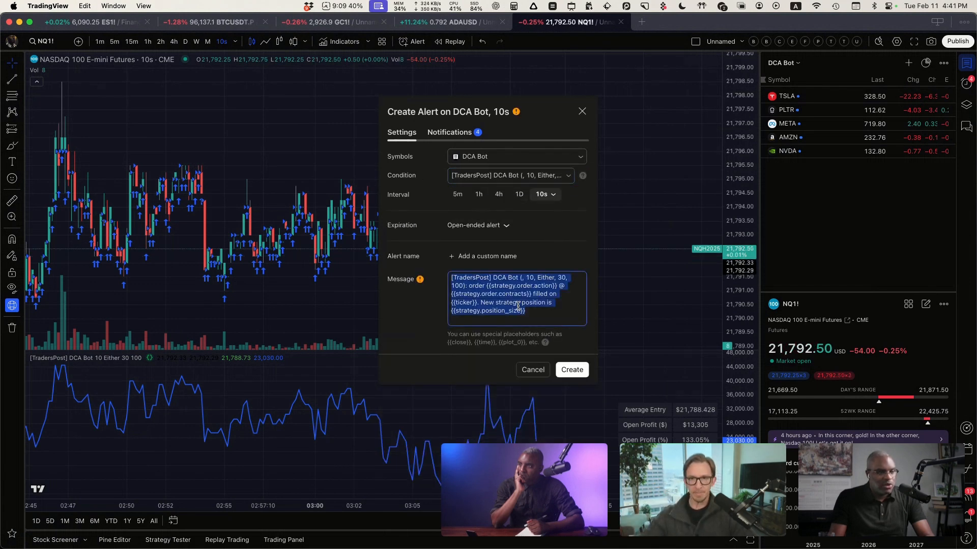
{"action": "key", "text": "super+shift+v"}
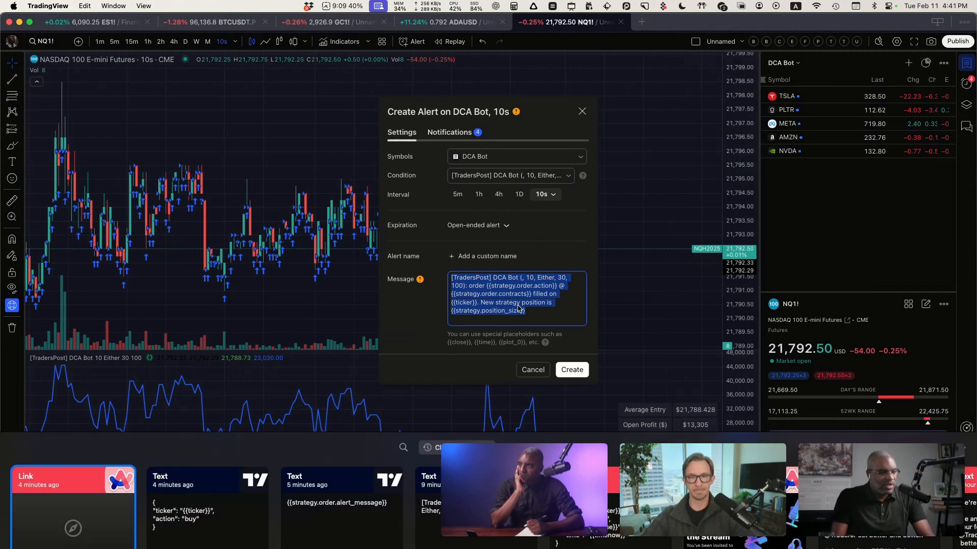
{"action": "double_click", "coordinate": [216, 471]}
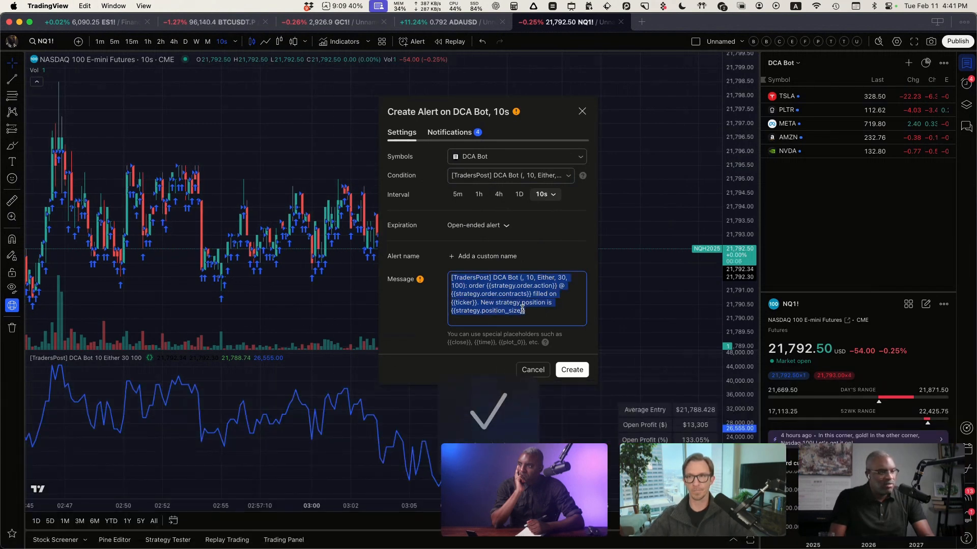
{"action": "key", "text": "Return"}
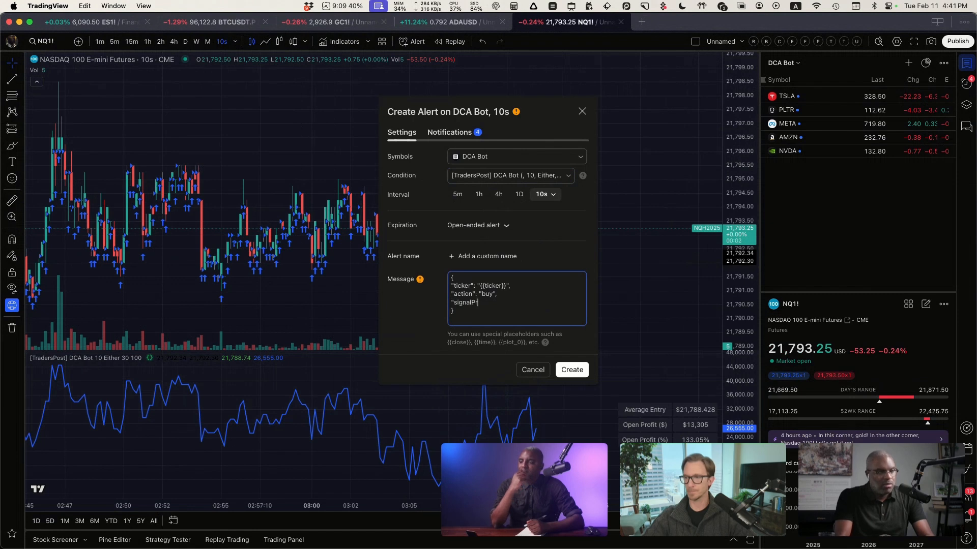
{"action": "type", "text": "\"signalPrice\":"}
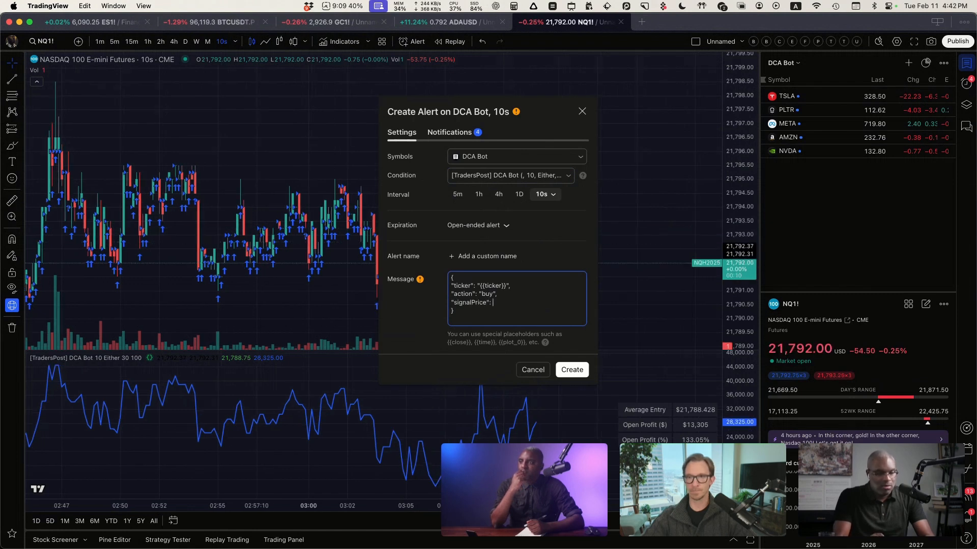
{"action": "type", "text": " \"{{clos"}
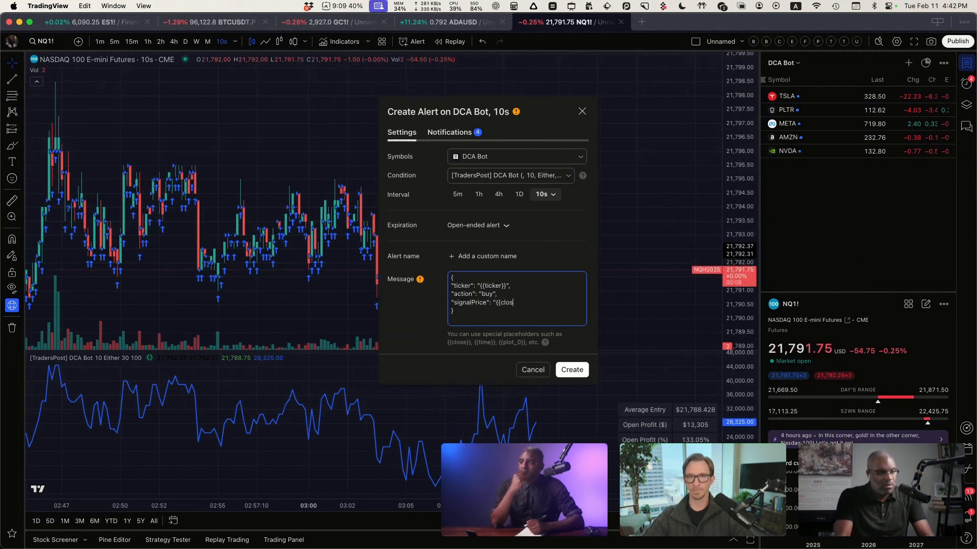
{"action": "type", "text": "e}}\""}
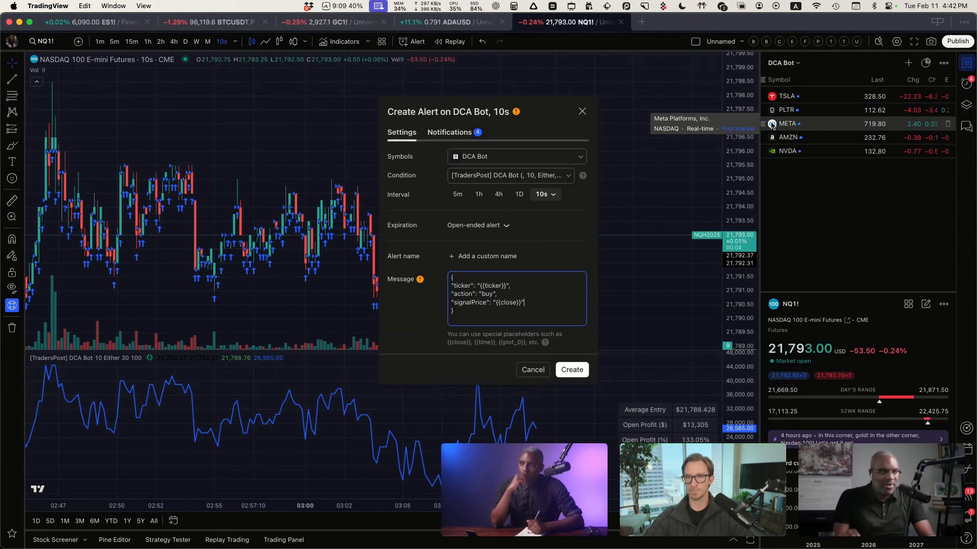
{"action": "left_click", "coordinate": [535, 305]}
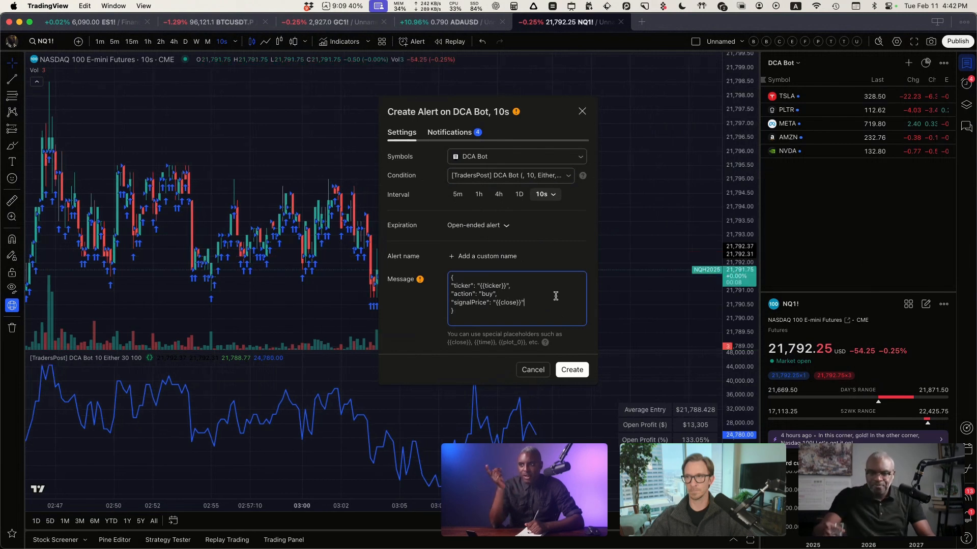
Step: In TradersPost, open the futures DCA Bot webhook's logs and inspect the 04:38:03 PM request along with the rest of the list
{"action": "key", "text": "ctrl+Right"}
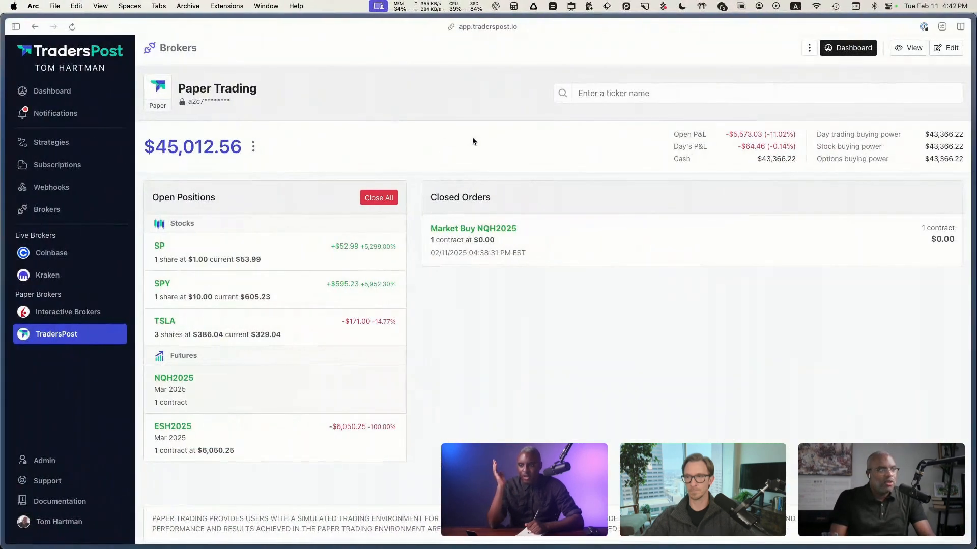
{"action": "left_click", "coordinate": [50, 187]}
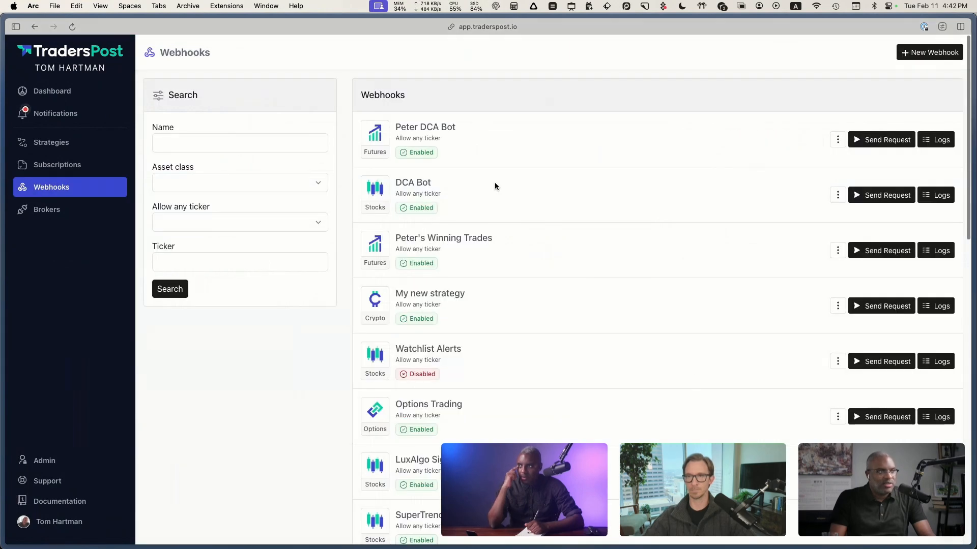
{"action": "left_click", "coordinate": [938, 140]}
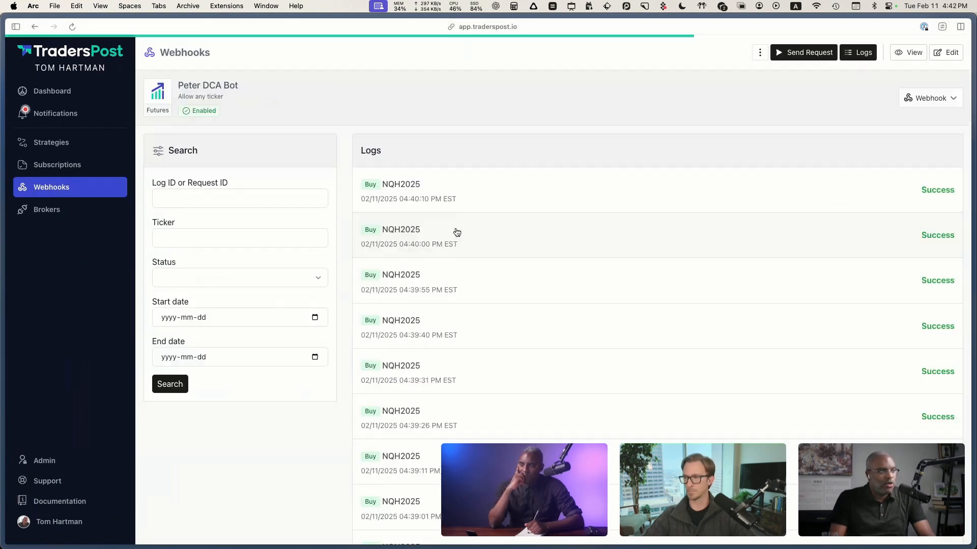
{"action": "scroll", "coordinate": [552, 440], "scroll_direction": "down", "scroll_amount": 5}
{"action": "scroll", "coordinate": [552, 440], "scroll_direction": "down", "scroll_amount": 5}
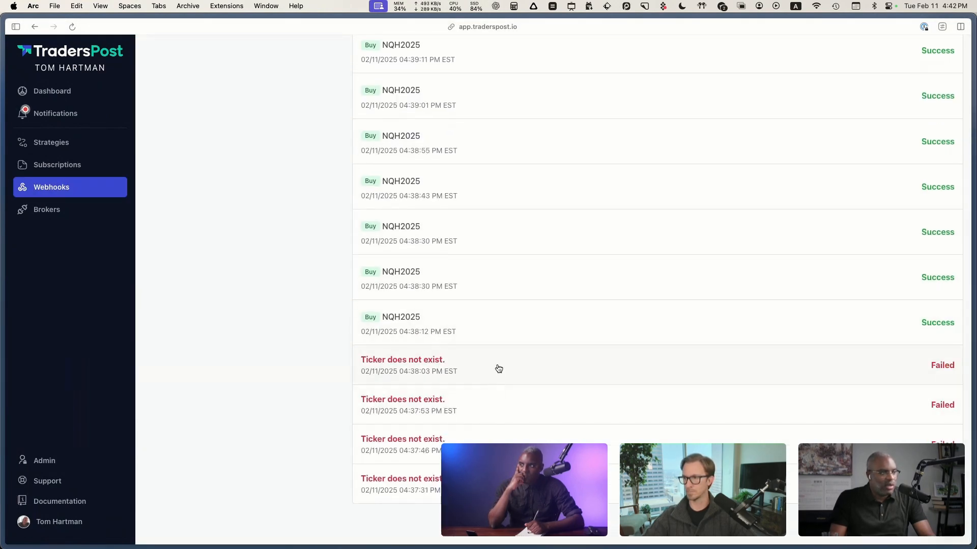
{"action": "key", "text": "super+["}
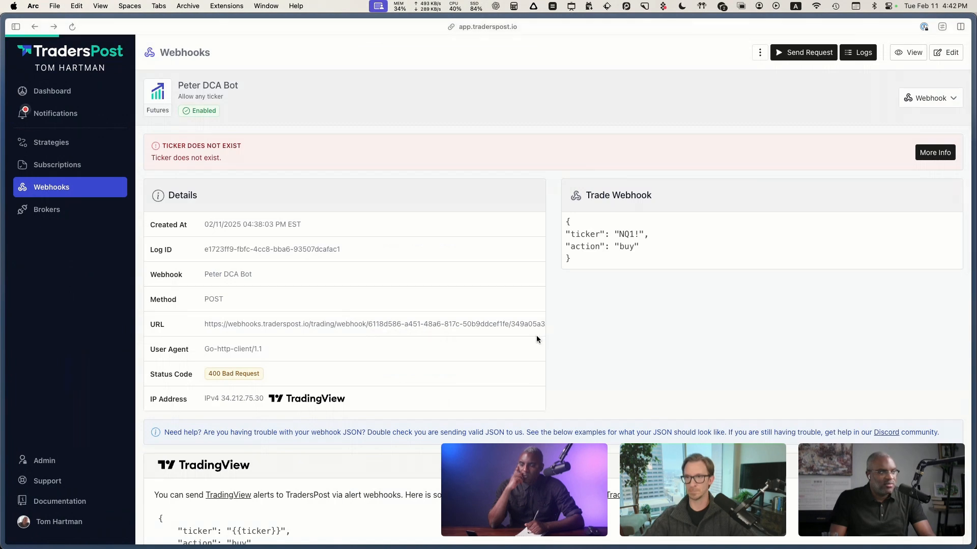
{"action": "scroll", "coordinate": [550, 374], "scroll_direction": "up", "scroll_amount": 5}
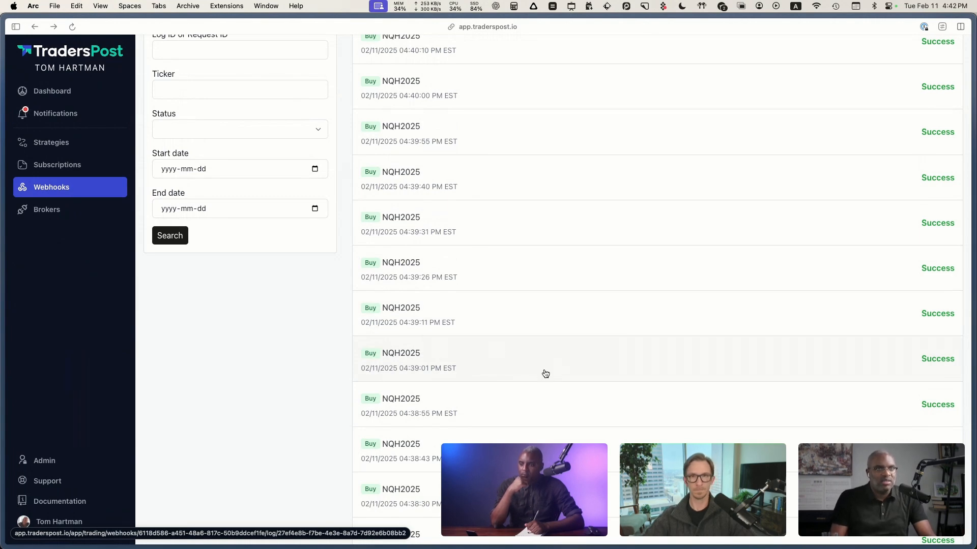
Step: Back in TradingView, create the DCA Bot watchlist alert and add the NASDAQ stock GOOGL to that watchlist
{"action": "key", "text": "ctrl+Left"}
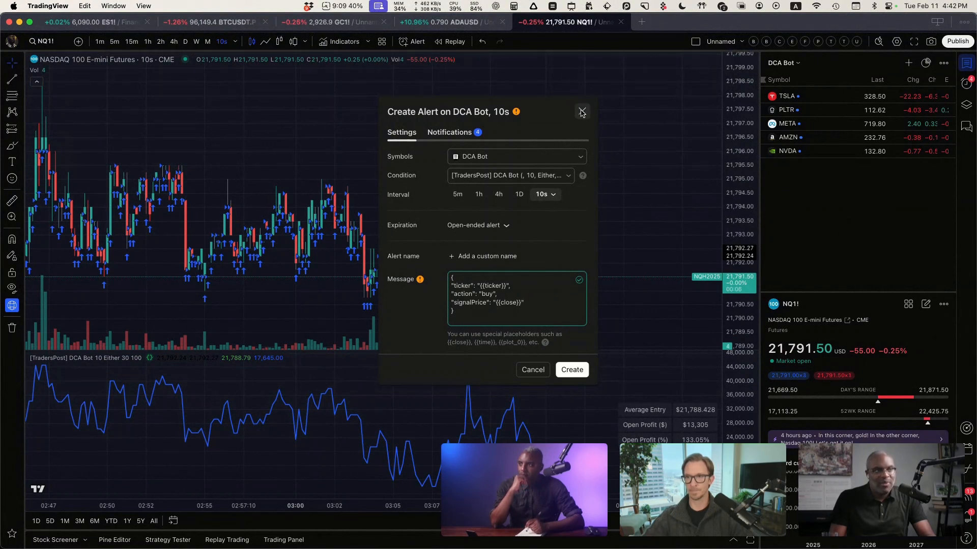
{"action": "left_click", "coordinate": [571, 368]}
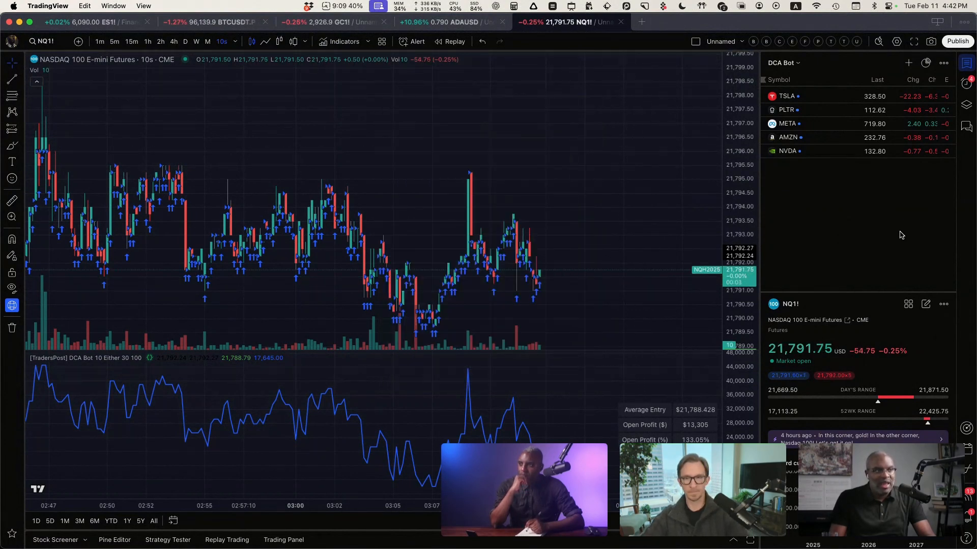
{"action": "left_click", "coordinate": [908, 62]}
{"action": "type", "text": "GO"}
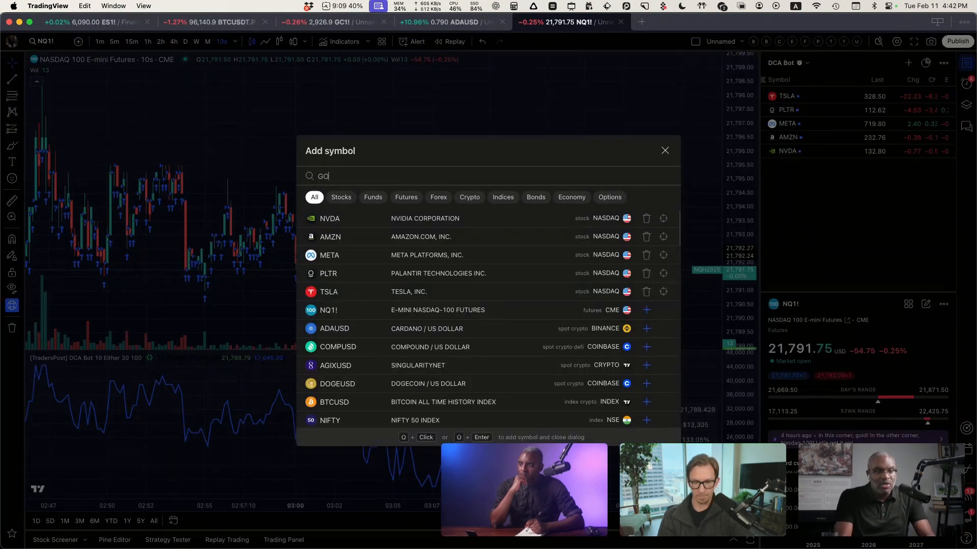
{"action": "type", "text": "OGL"}
{"action": "key", "text": "Return"}
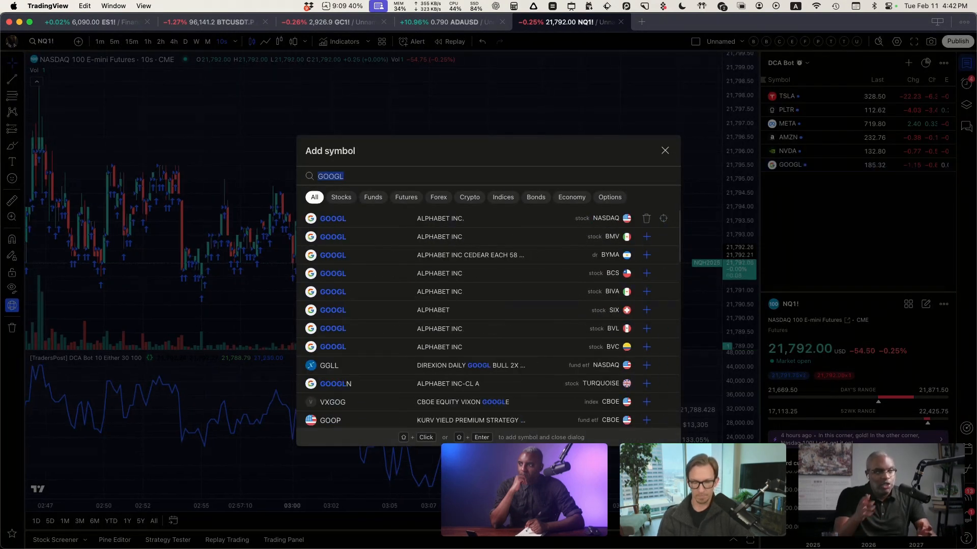
Step: Finish adding symbols and remove TSLA from the DCA Bot watchlist
{"action": "left_click", "coordinate": [665, 150]}
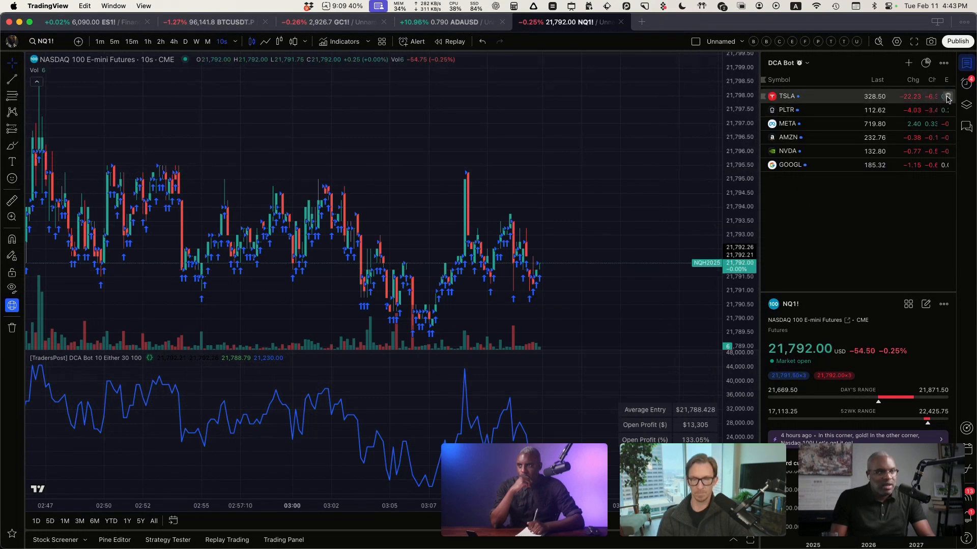
{"action": "left_click", "coordinate": [947, 97]}
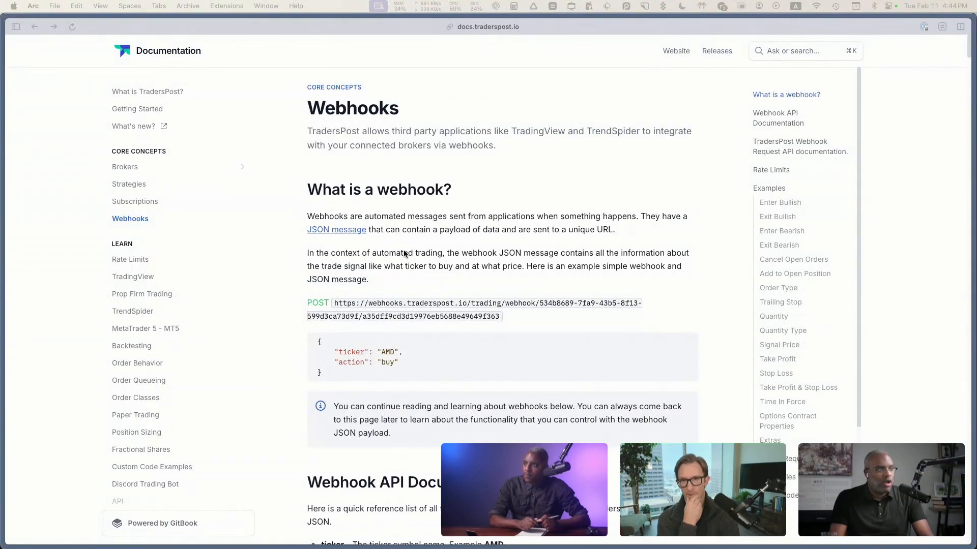
Step: In the TradersPost Webhooks documentation, read the supported JSON fields from ticker through signalPrice in the API reference list
{"action": "scroll", "coordinate": [551, 302], "scroll_direction": "down", "scroll_amount": 3}
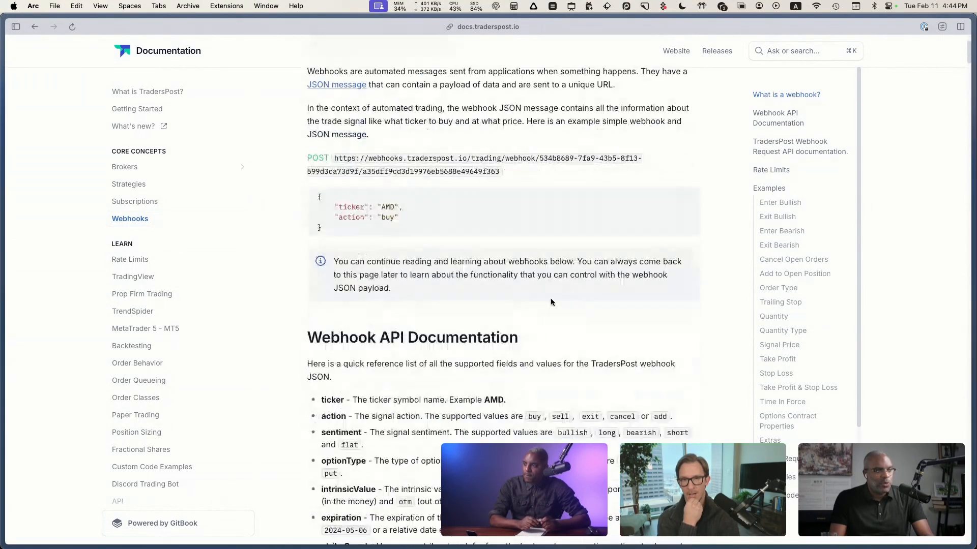
{"action": "scroll", "coordinate": [550, 302], "scroll_direction": "down", "scroll_amount": 4}
{"action": "left_click_drag", "start_coordinate": [323, 200], "coordinate": [389, 388]}
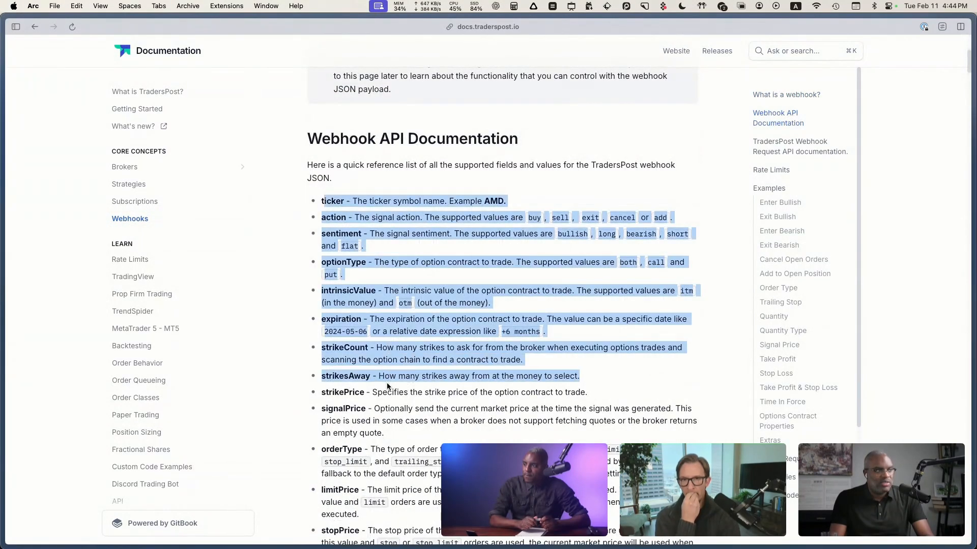
{"action": "scroll", "coordinate": [476, 378], "scroll_direction": "down", "scroll_amount": 2}
{"action": "left_click", "coordinate": [474, 379]}
{"action": "scroll", "coordinate": [447, 382], "scroll_direction": "down", "scroll_amount": 2}
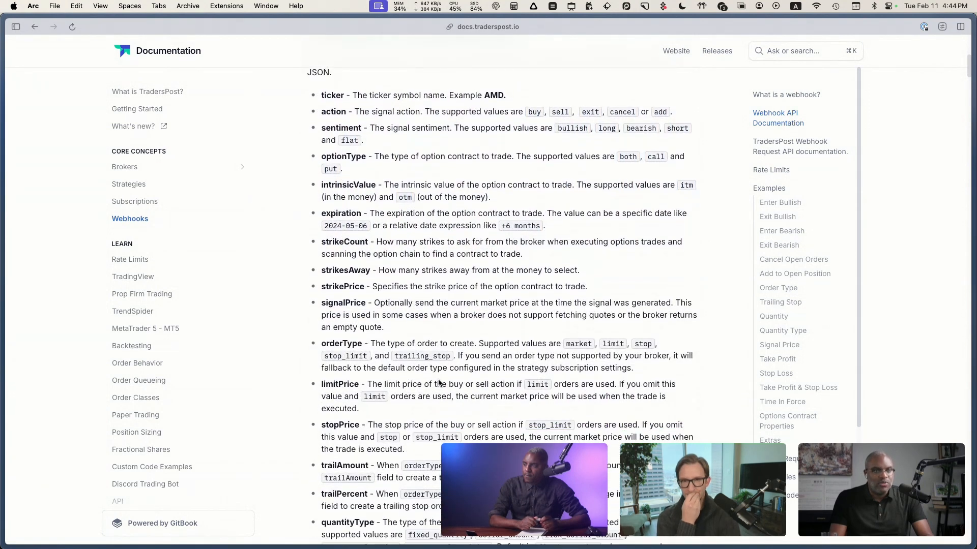
{"action": "scroll", "coordinate": [385, 369], "scroll_direction": "up", "scroll_amount": 3}
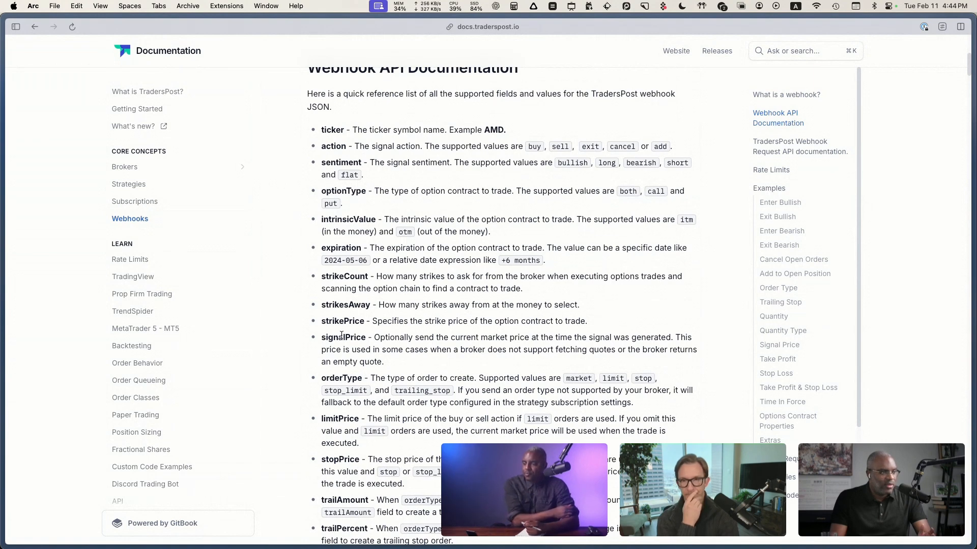
{"action": "scroll", "coordinate": [367, 361], "scroll_direction": "down", "scroll_amount": 2}
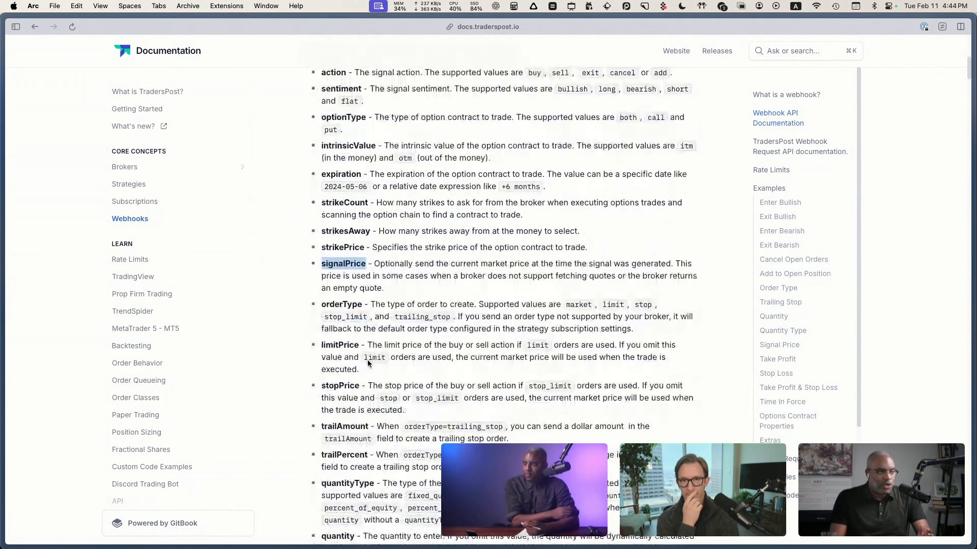
Step: Examine the order-related webhook fields from orderType through stopLoss, highlighting the orderType and stopLoss names
{"action": "double_click", "coordinate": [341, 304]}
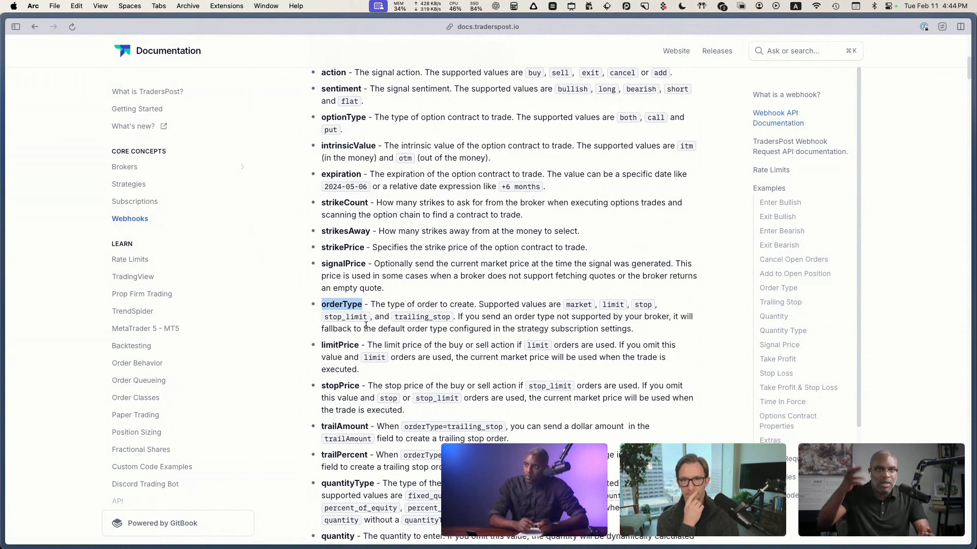
{"action": "scroll", "coordinate": [366, 328], "scroll_direction": "down", "scroll_amount": 3}
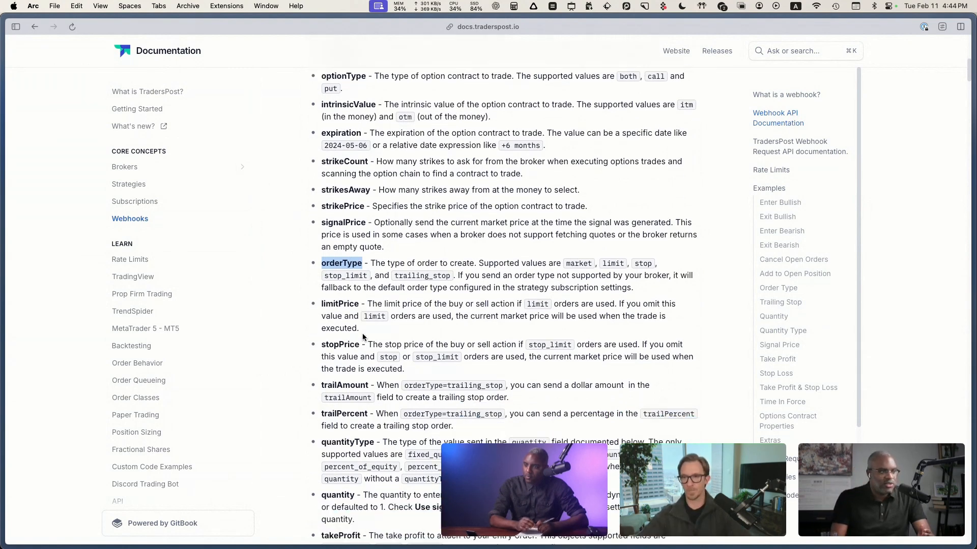
{"action": "scroll", "coordinate": [365, 333], "scroll_direction": "down", "scroll_amount": 2}
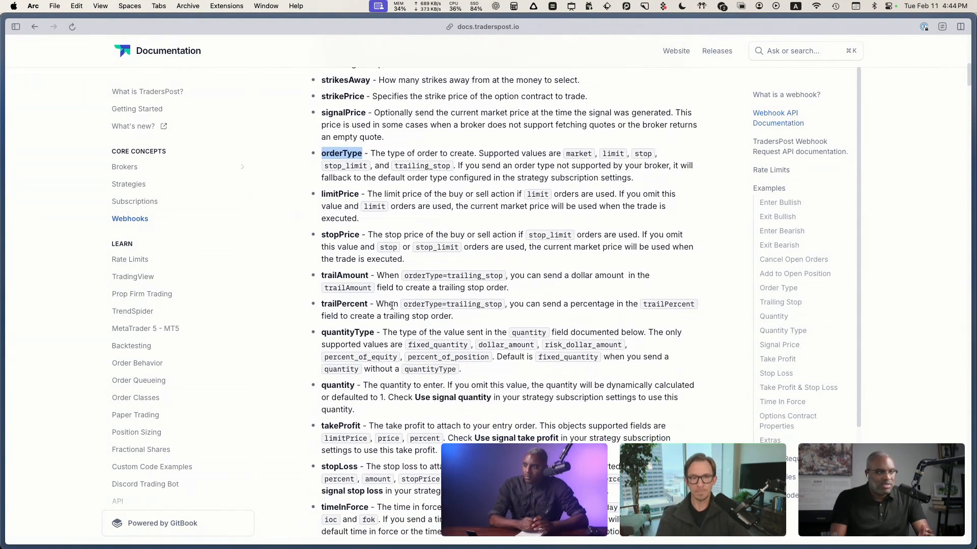
{"action": "double_click", "coordinate": [343, 459]}
{"action": "scroll", "coordinate": [422, 368], "scroll_direction": "down", "scroll_amount": 2}
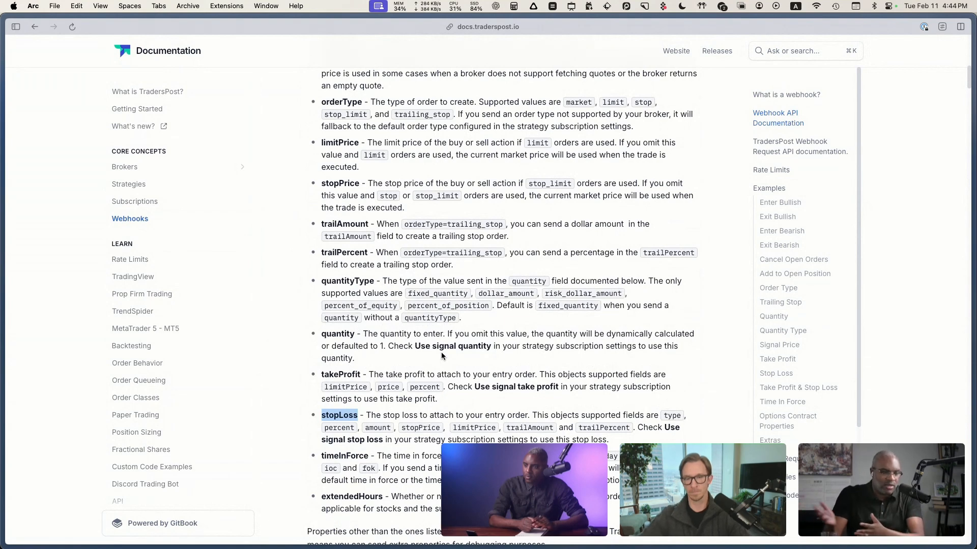
{"action": "scroll", "coordinate": [433, 392], "scroll_direction": "down", "scroll_amount": 1}
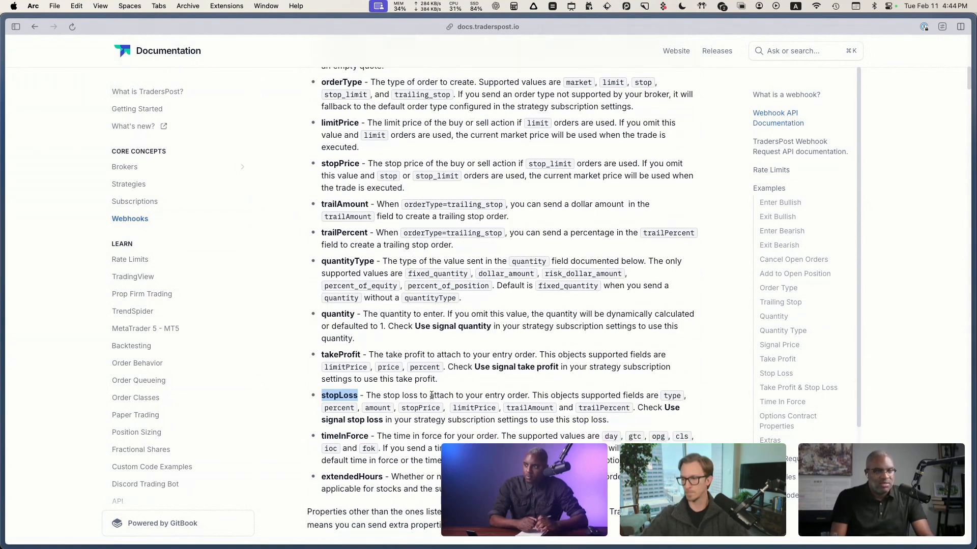